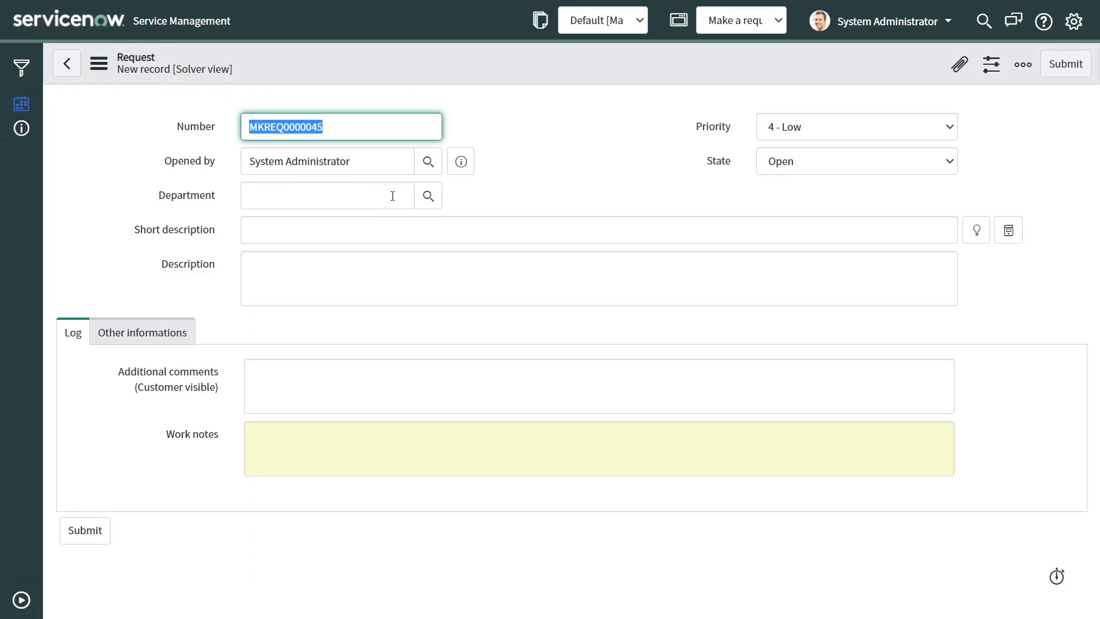
# Set the new request's Department to Finance and view the available What needed choices
pyautogui.click(368, 206)
pyautogui.click(431, 202)
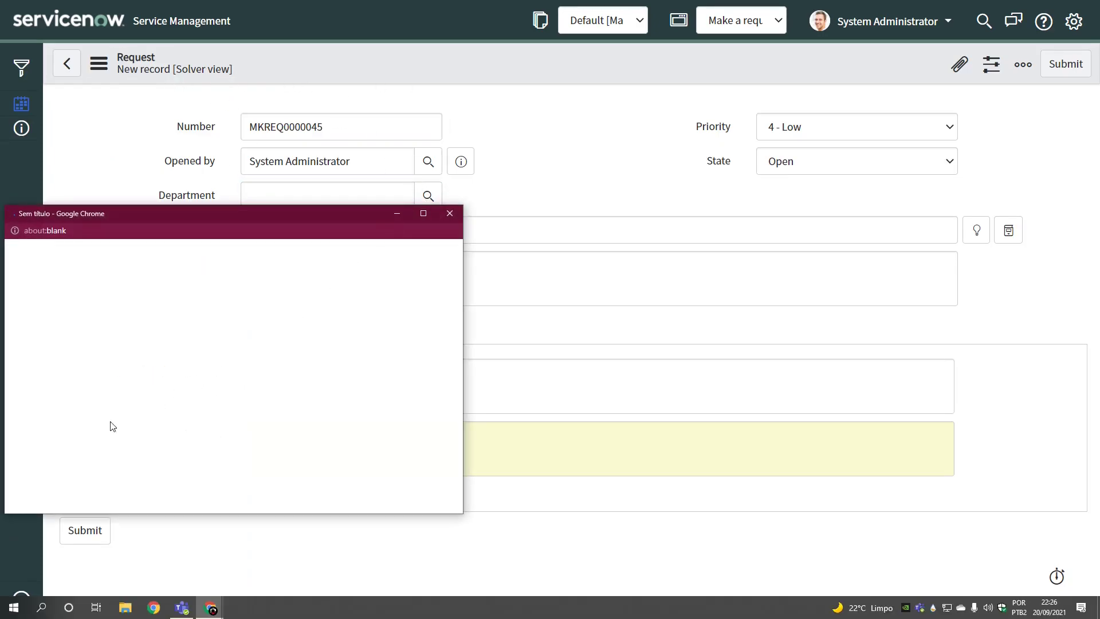
pyautogui.scroll(-1, 86, 447)
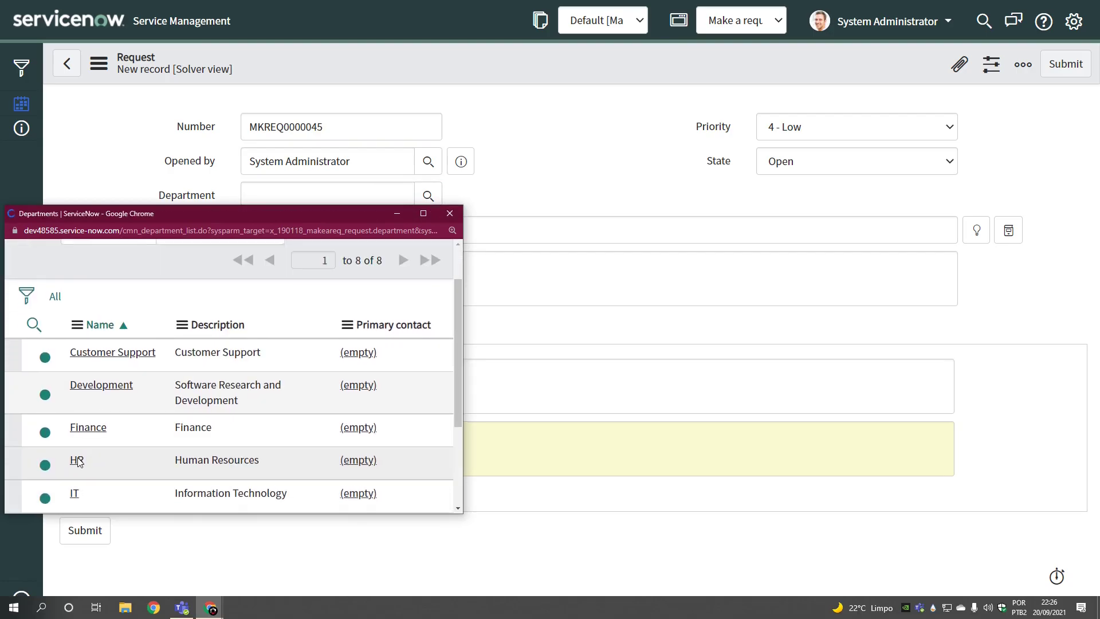
pyautogui.click(79, 461)
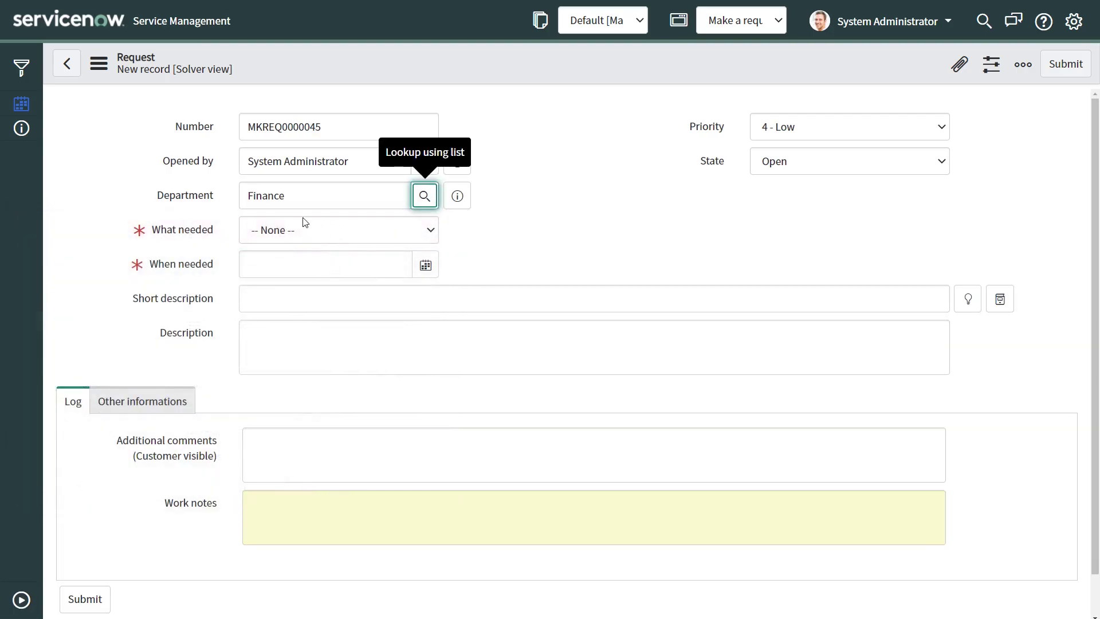
pyautogui.click(308, 232)
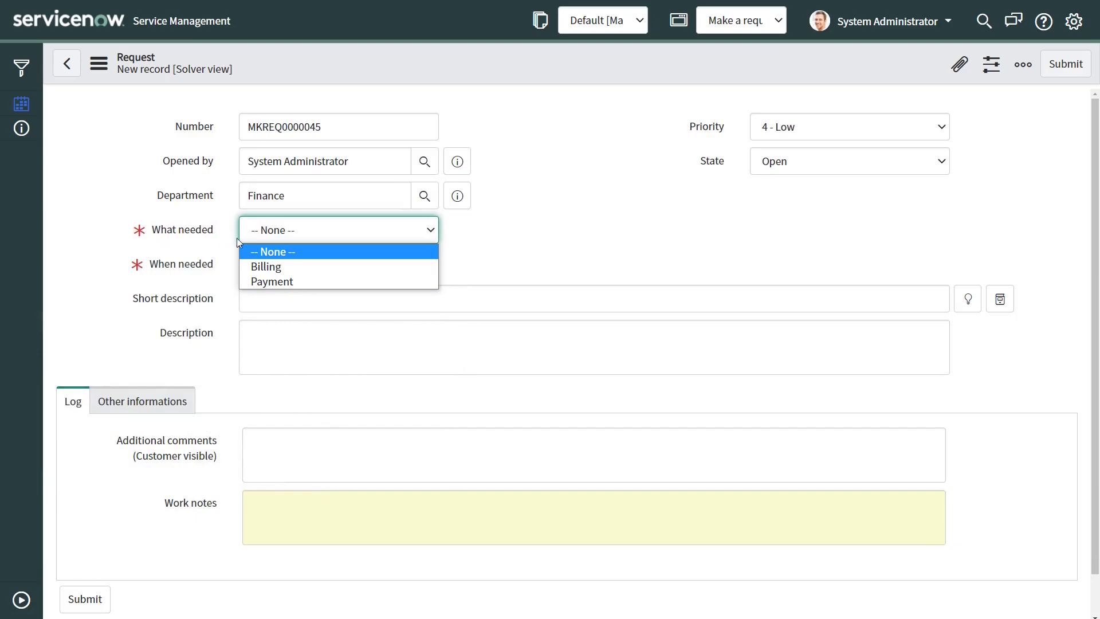
pyautogui.click(210, 279)
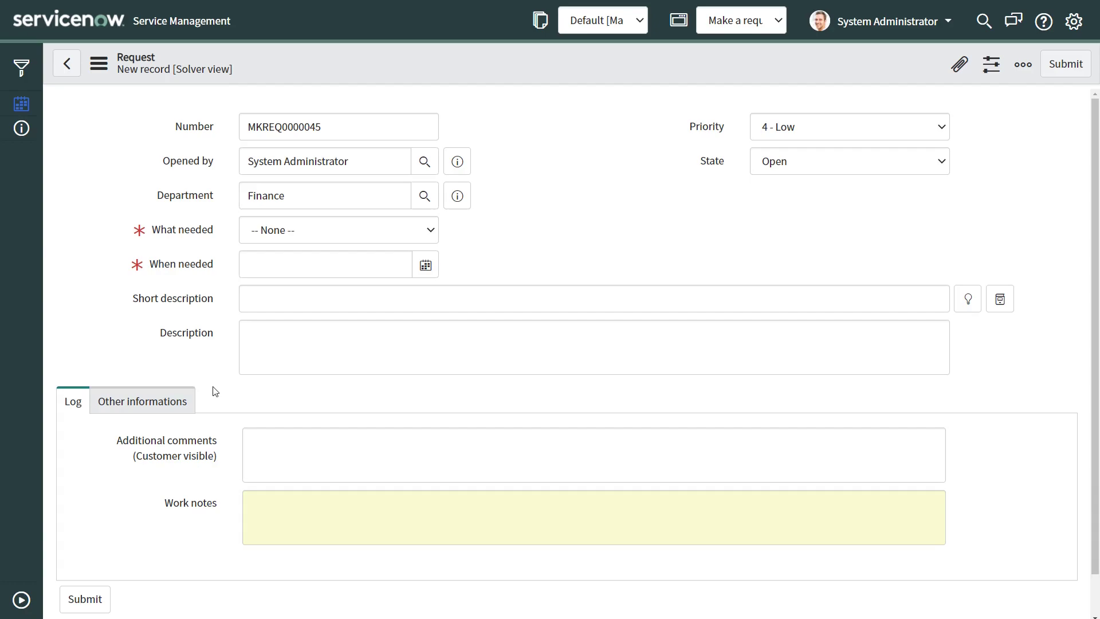
# Change the last digit of the request number to 8 and try to save the record
pyautogui.moveTo(173, 126)
pyautogui.mouseDown()
pyautogui.moveTo(335, 142)
pyautogui.moveTo(155, 115)
pyautogui.mouseUp()
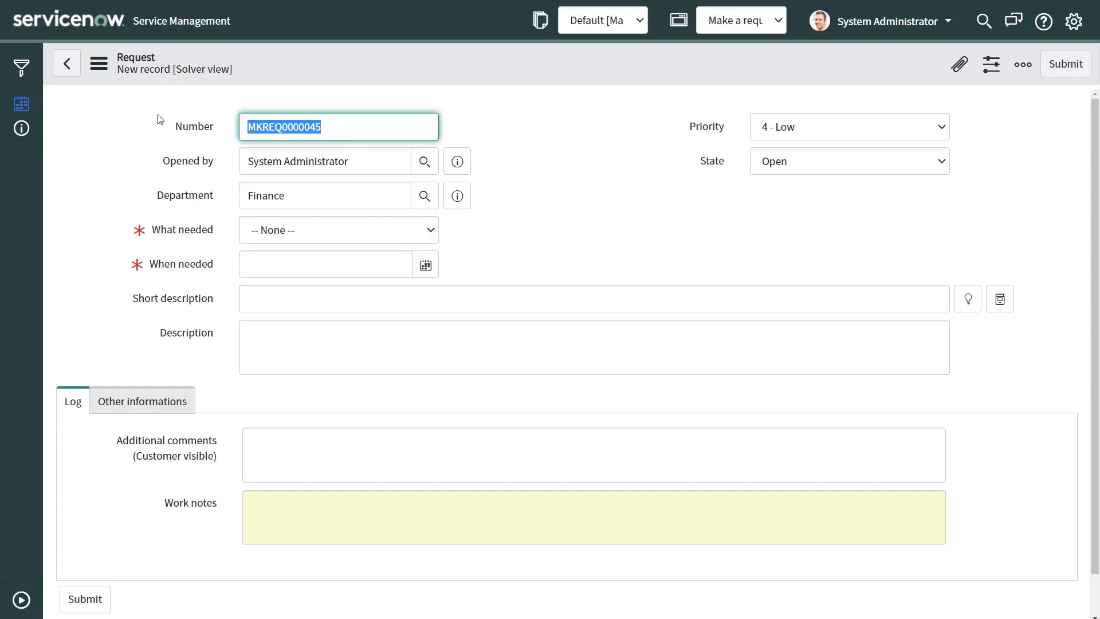
pyautogui.click(212, 119)
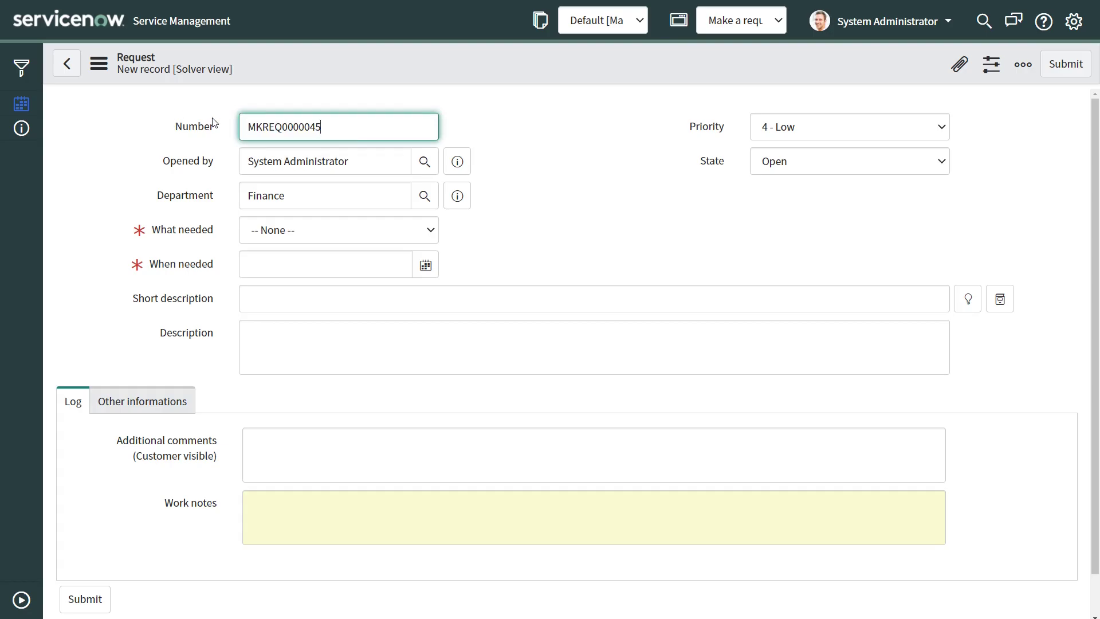
pyautogui.hotkey('ctrl', 's')
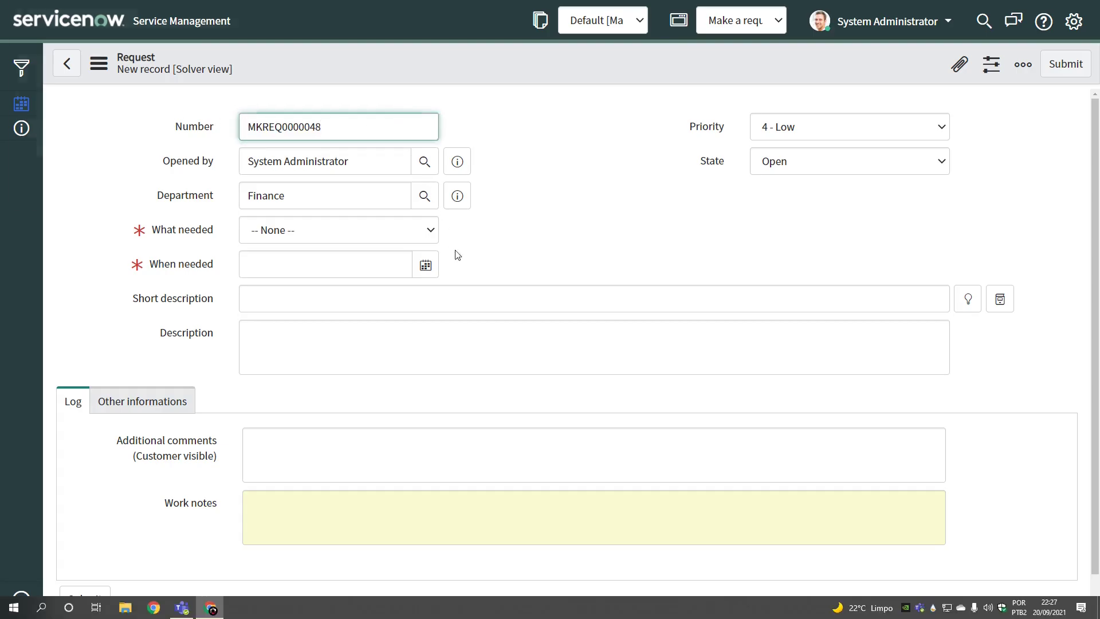
pyautogui.click(517, 195)
pyautogui.rightClick(409, 67)
pyautogui.click(430, 78)
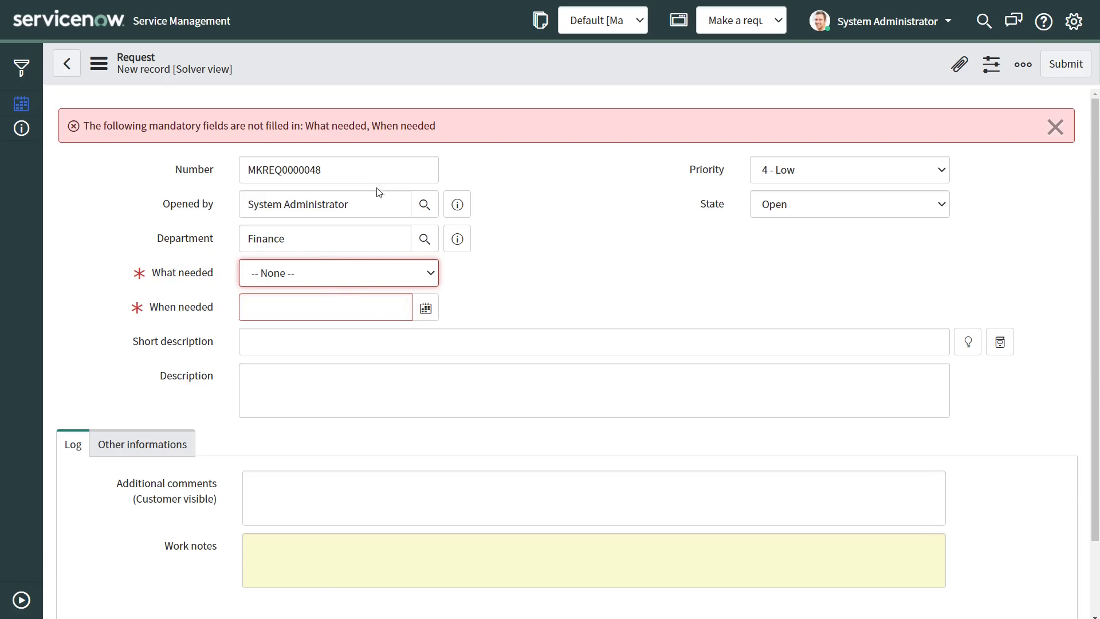
# Open Notepad, write "Number" as the first line of a field list, and return to the request form
pyautogui.doubleClick(340, 173)
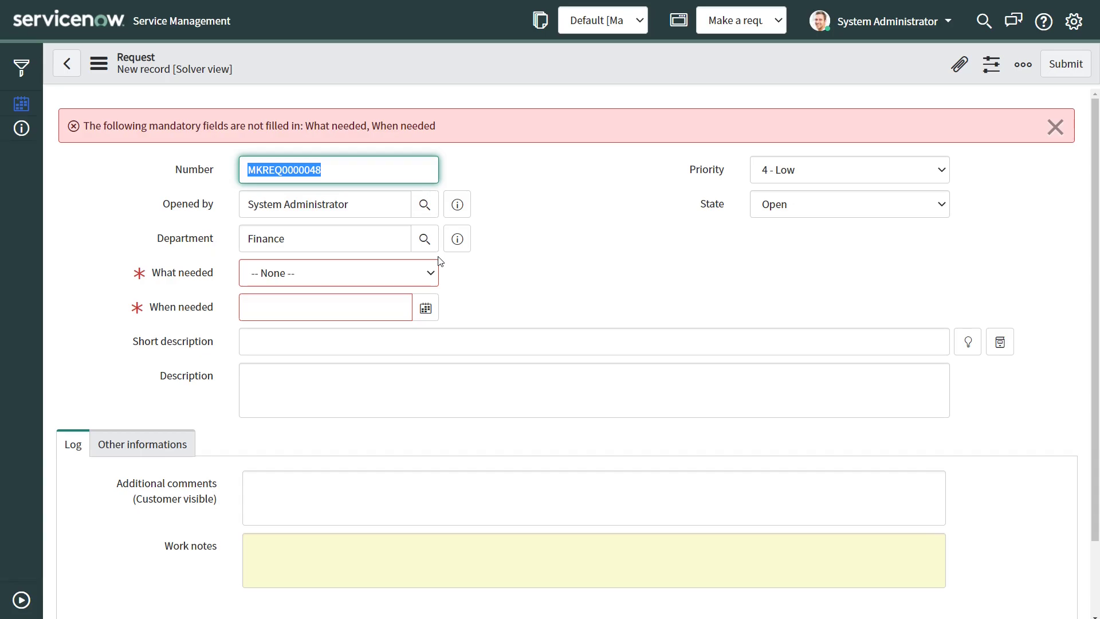
pyautogui.press('super+r')
pyautogui.write('notep')
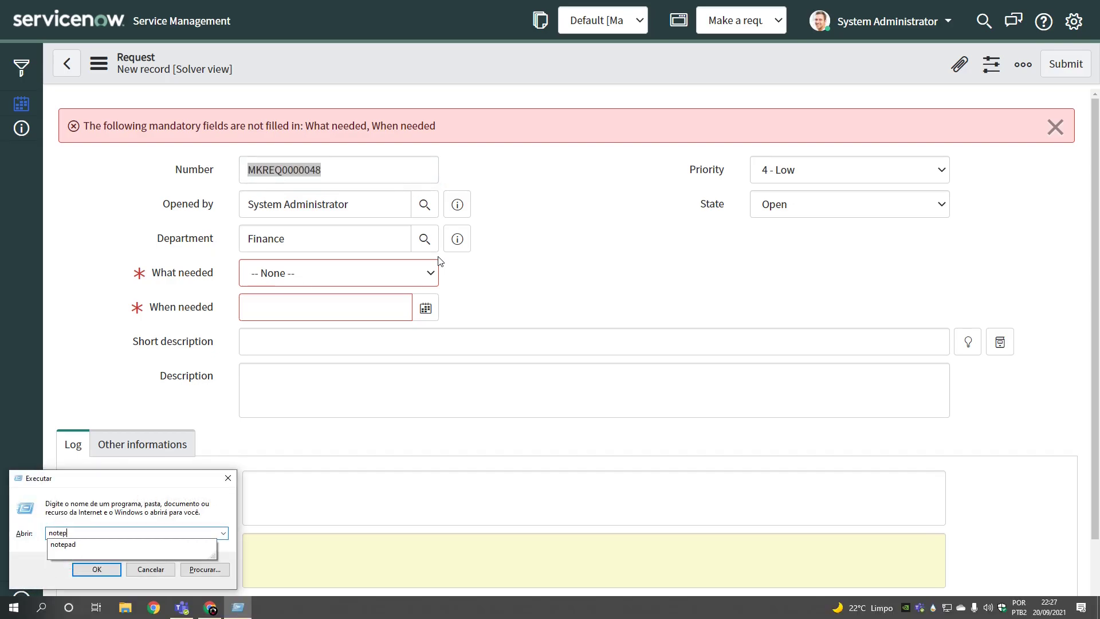
pyautogui.write('ad')
pyautogui.press('Return')
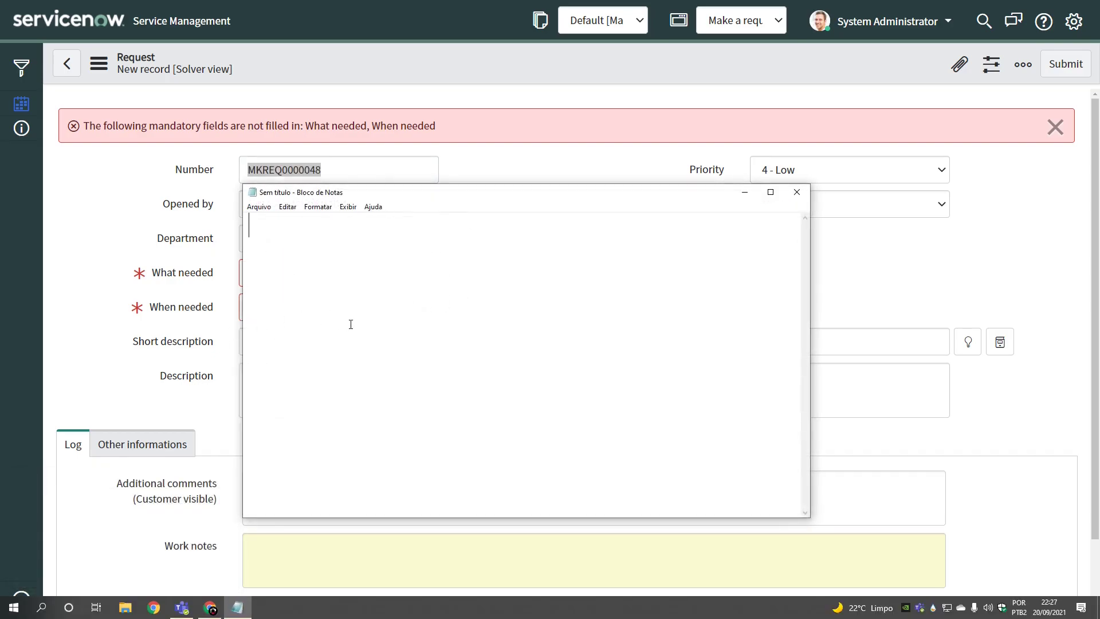
pyautogui.write('Numbve')
pyautogui.press('BackSpace')
pyautogui.press('BackSpace')
pyautogui.write('er')
pyautogui.press('Return')
pyautogui.moveTo(406, 195); pyautogui.dragTo(660, 153)
pyautogui.click(451, 276)
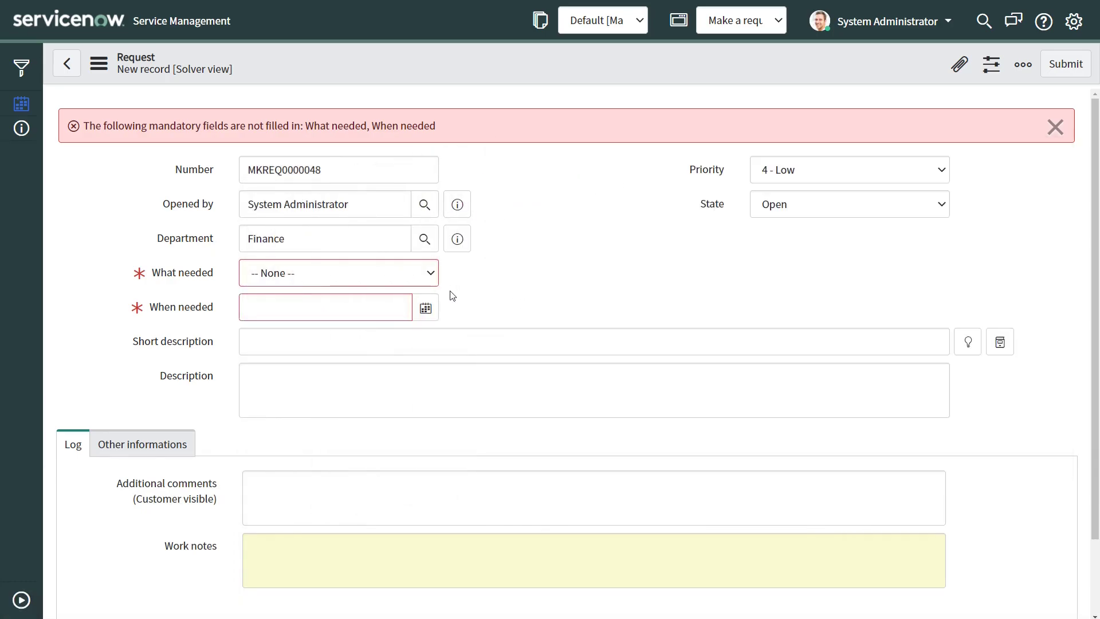
# Filter the navigator for "make a request" and create a new request, discarding the unsaved changes in the current form
pyautogui.click(22, 596)
pyautogui.write('crea')
pyautogui.hotkey('ctrl', 's')
pyautogui.press('Escape')
pyautogui.hotkey('ctrl', 'a')
pyautogui.write('make a request')
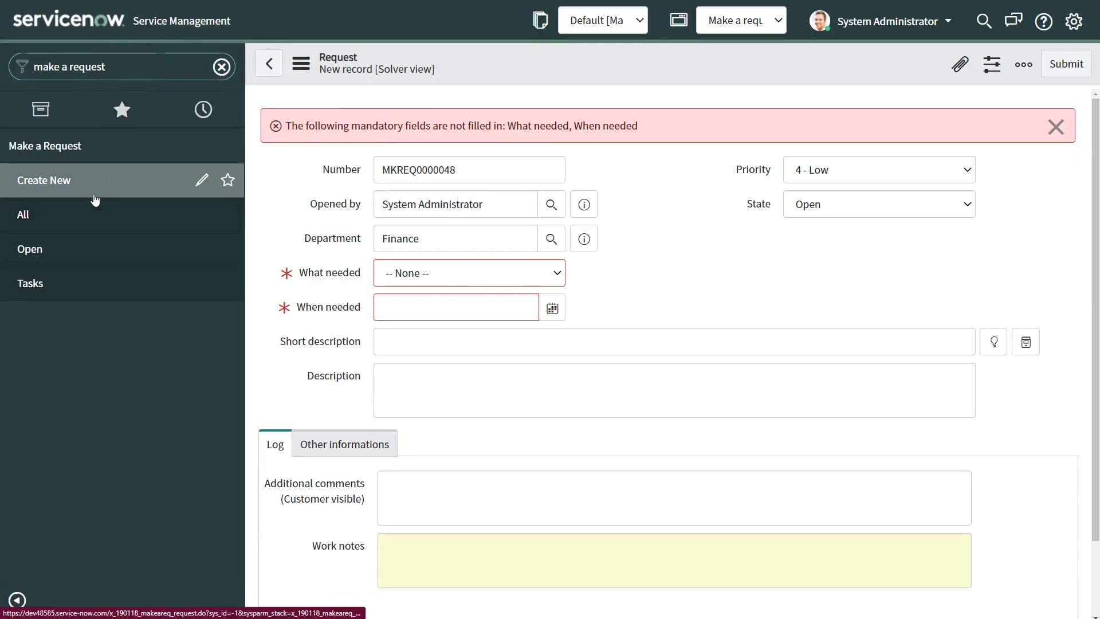
pyautogui.click(95, 199)
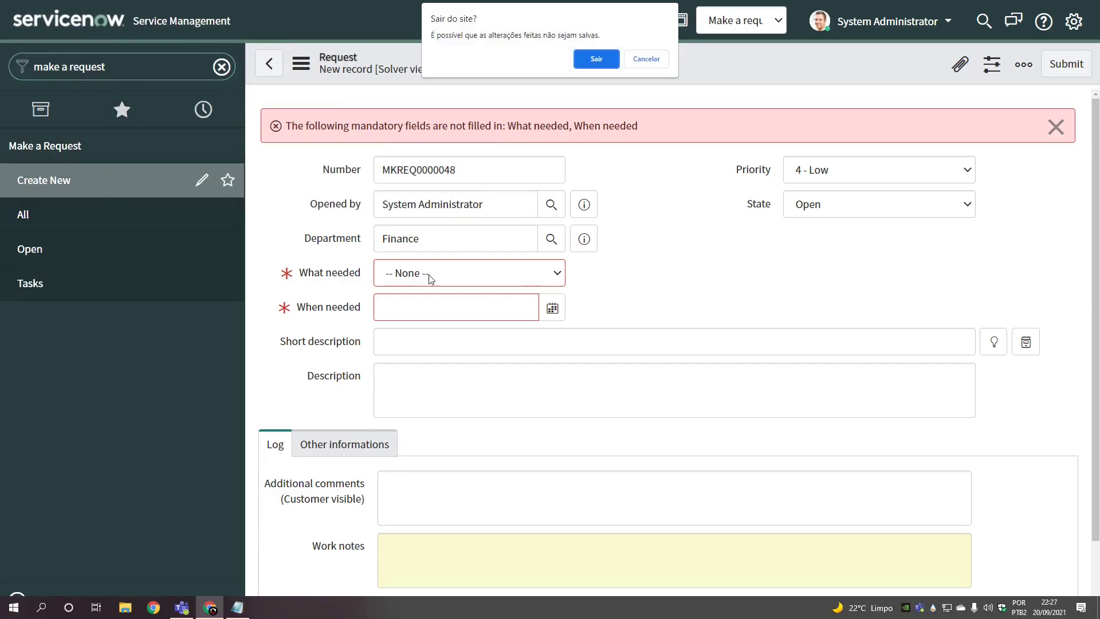
pyautogui.click(598, 63)
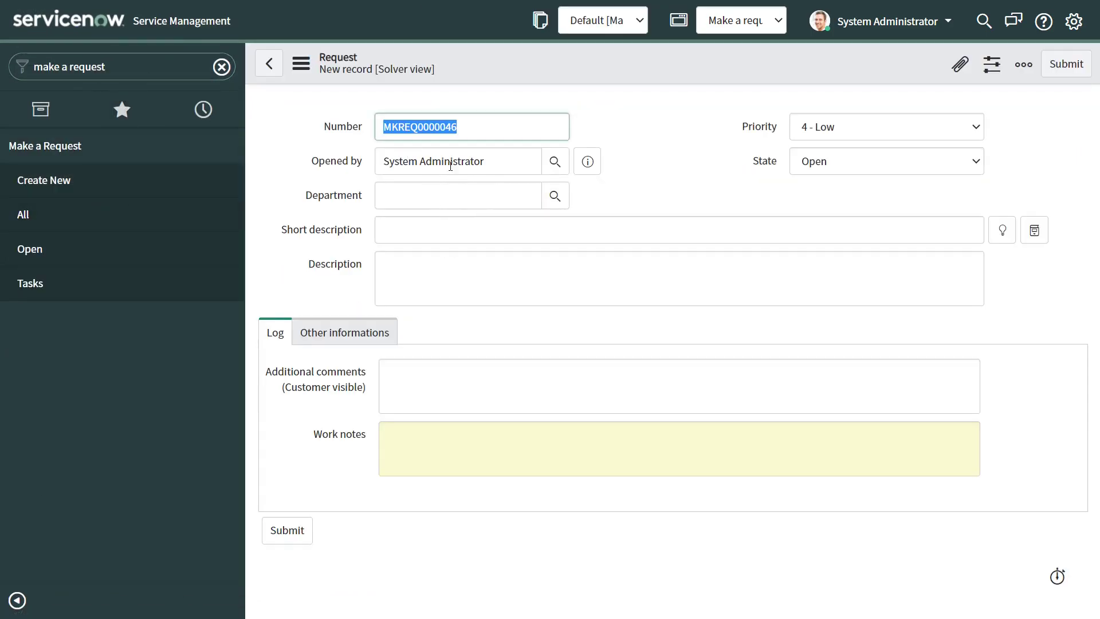
# Impersonate the Make request Solver user
pyautogui.press('Tab')
pyautogui.click(894, 23)
pyautogui.click(889, 71)
pyautogui.click(464, 182)
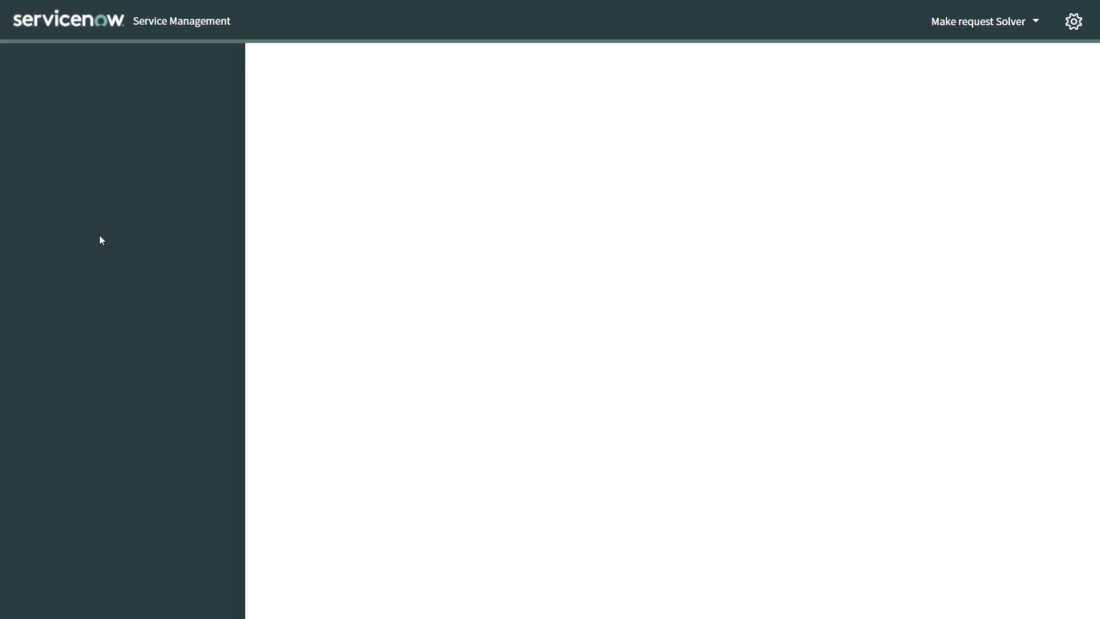
# Filter the navigator for "make a", open a new request form, and examine its Opened by field
pyautogui.write('make')
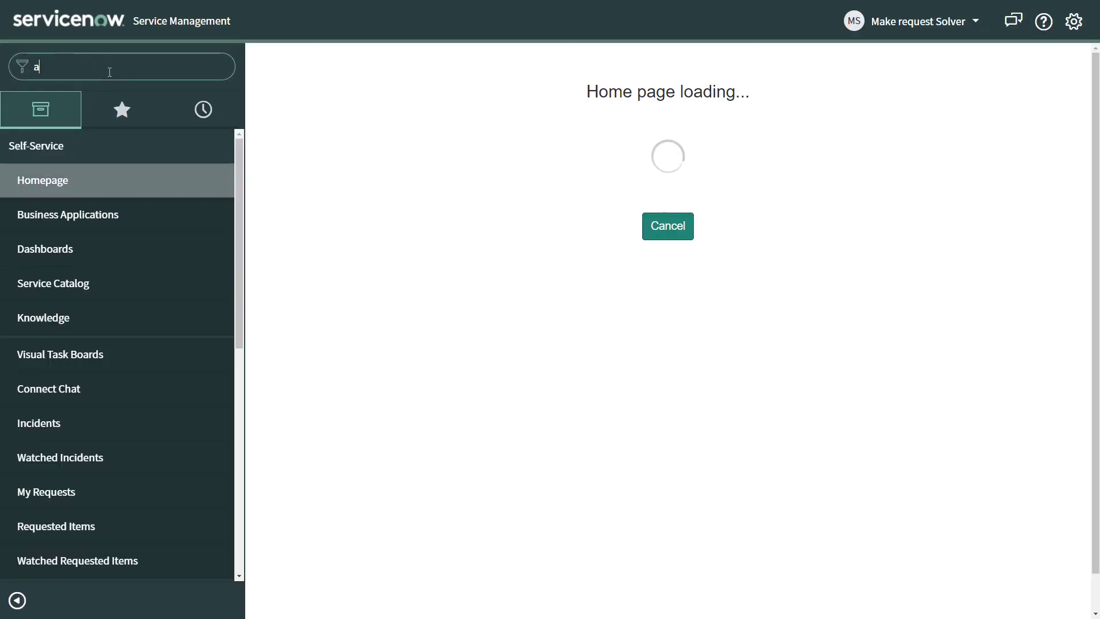
pyautogui.write(' a')
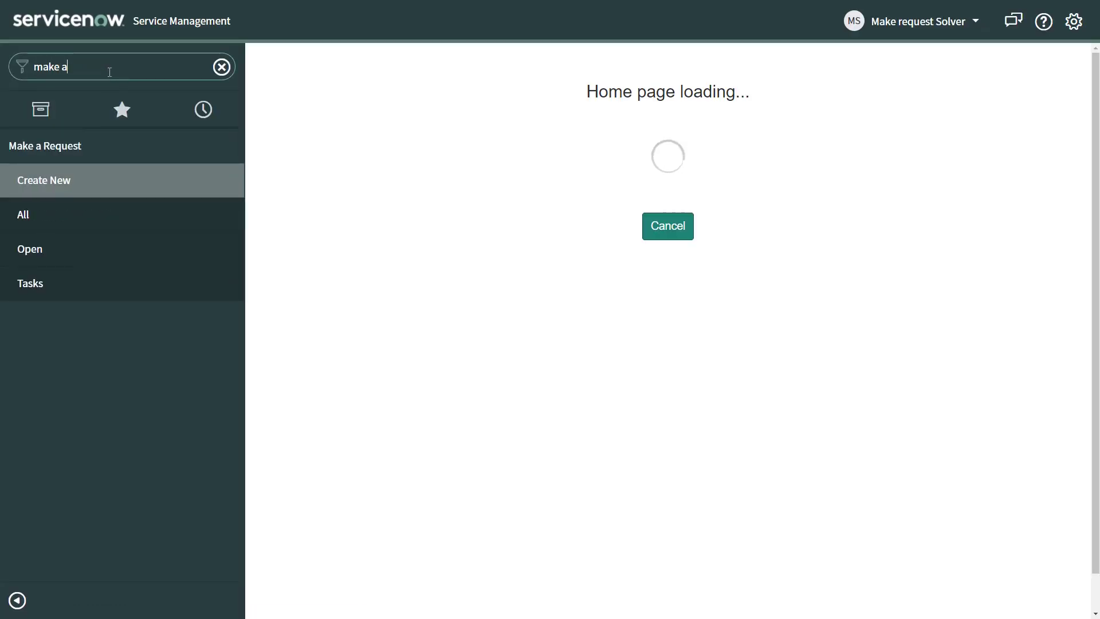
pyautogui.click(79, 191)
pyautogui.click(358, 163)
pyautogui.moveTo(505, 173); pyautogui.dragTo(381, 166)
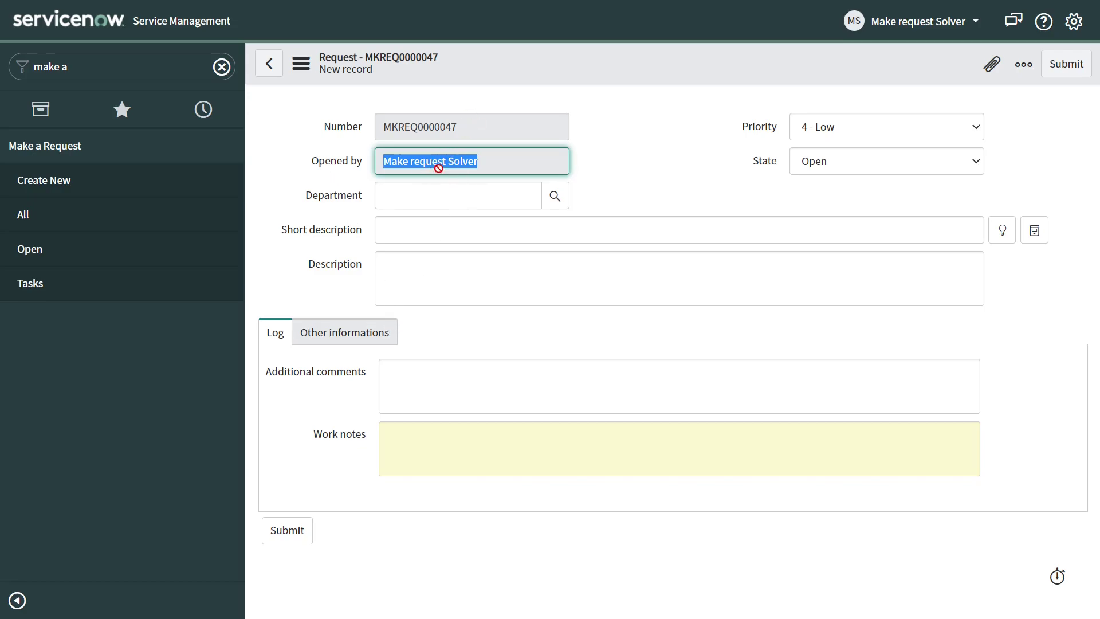
pyautogui.click(632, 179)
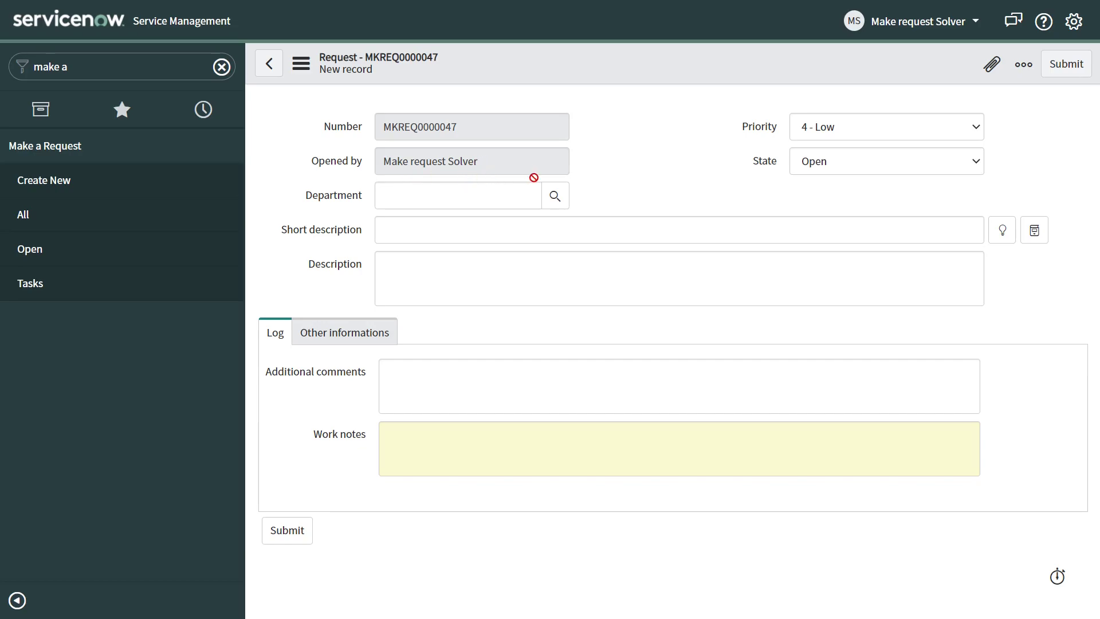
pyautogui.moveTo(522, 167); pyautogui.dragTo(380, 162)
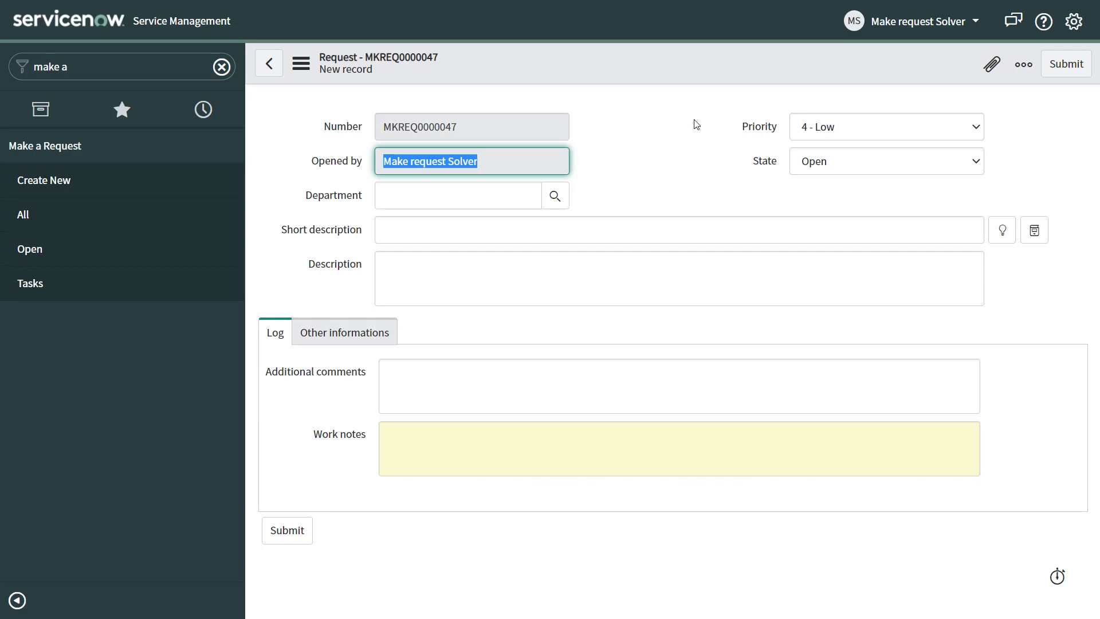
# End the impersonation and open a new Make a Request form as System Administrator
pyautogui.click(940, 33)
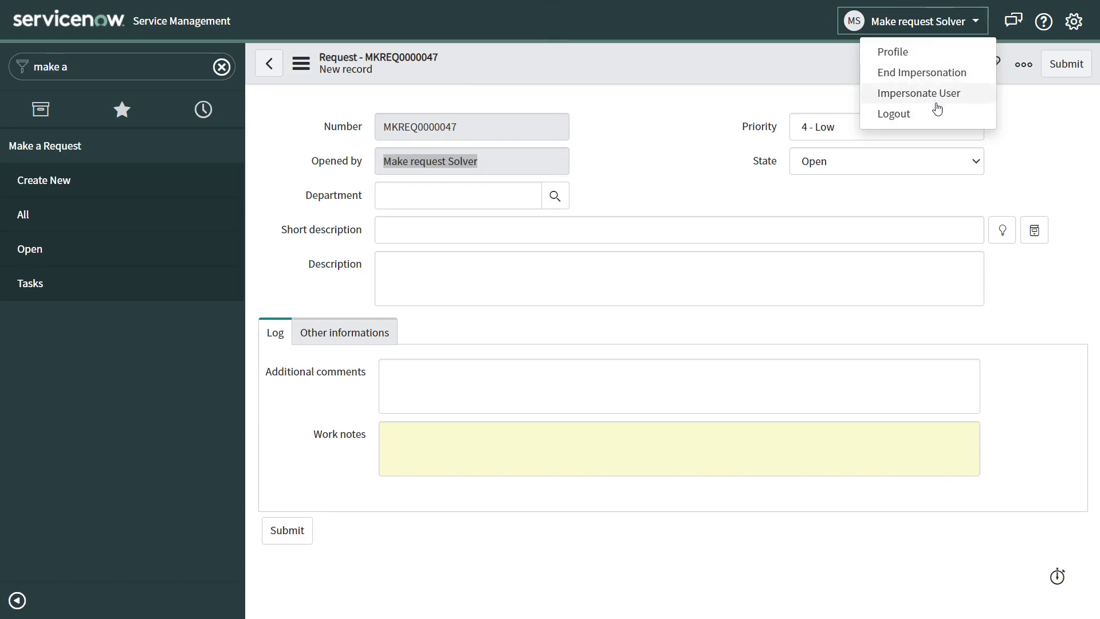
pyautogui.click(948, 74)
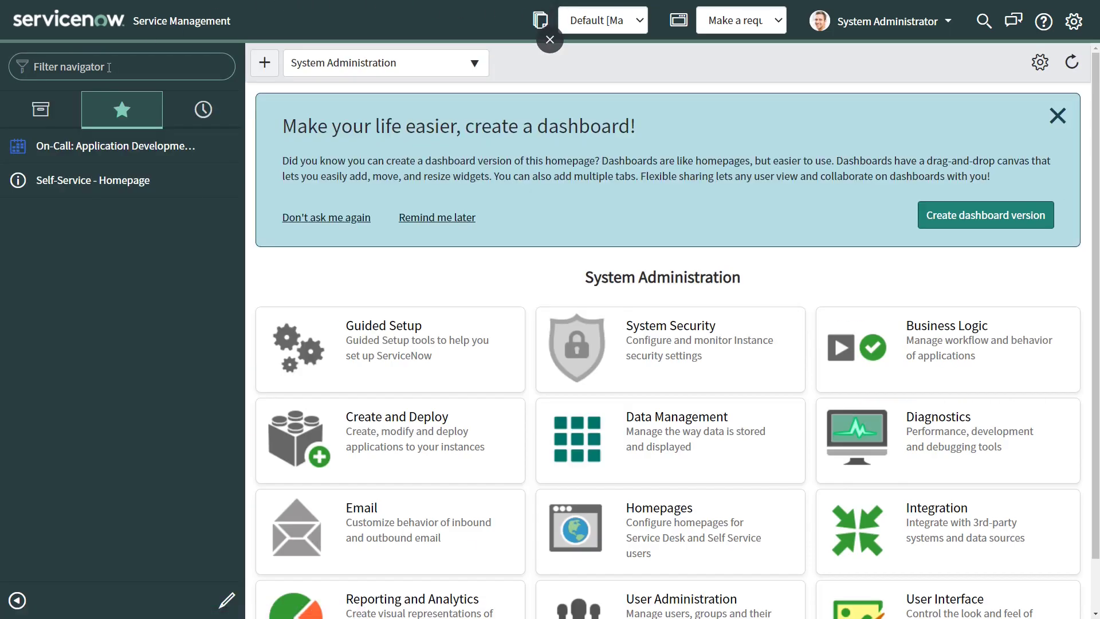
pyautogui.click(109, 67)
pyautogui.write('mA')
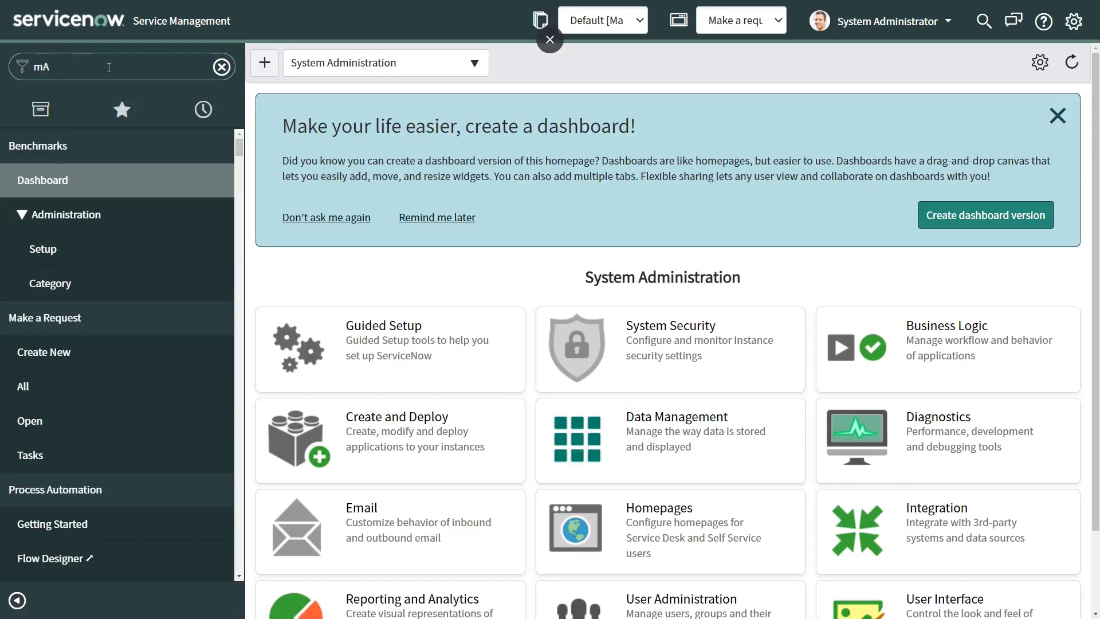
pyautogui.write('KE')
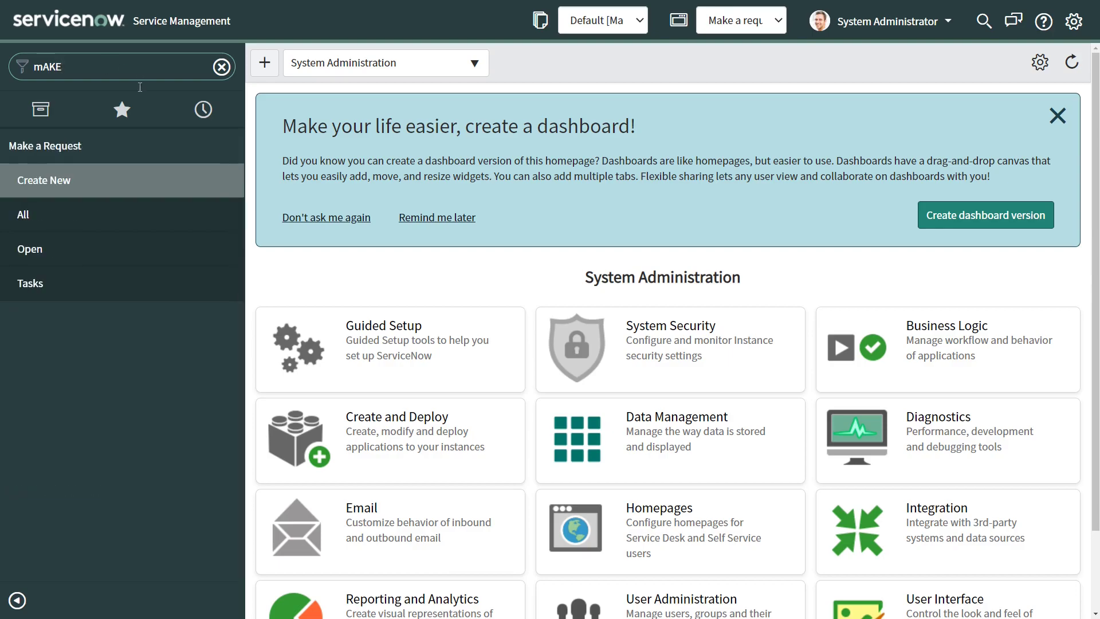
pyautogui.click(43, 180)
# Add "Opened by" as the second line of the Notepad field list and return to the request form
pyautogui.moveTo(488, 162); pyautogui.dragTo(332, 157)
pyautogui.click(477, 107)
pyautogui.hotkey('alt', 'Tab')
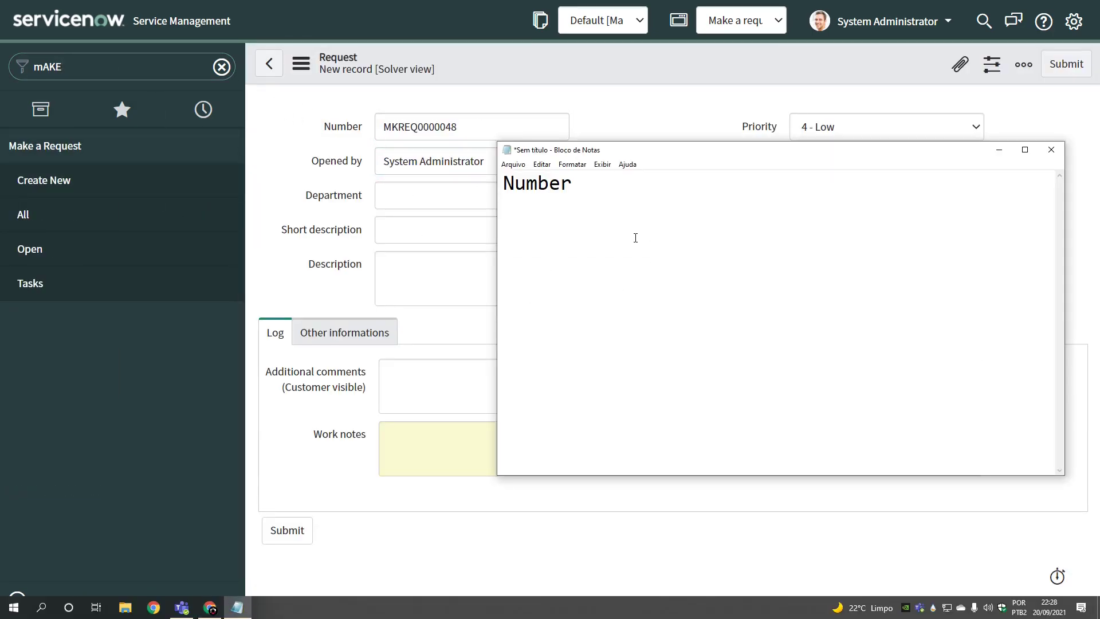
pyautogui.write('Opened bt')
pyautogui.press('BackSpace')
pyautogui.write('u')
pyautogui.press('BackSpace')
pyautogui.write('y')
pyautogui.click(411, 204)
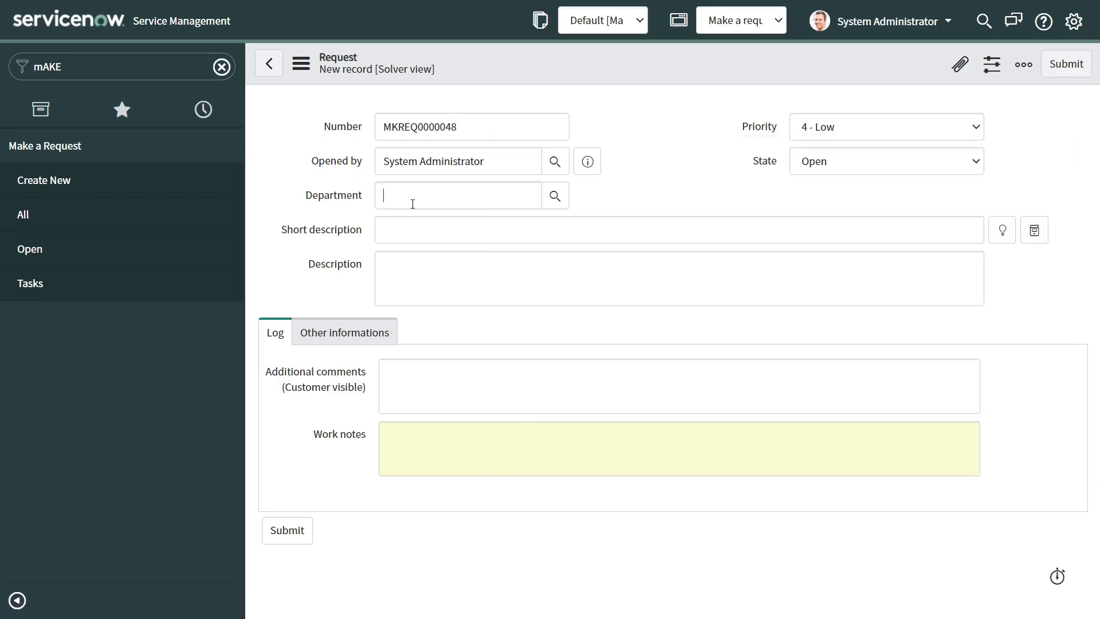
# Check the Department and description fields, and add "State" to the field list in Notepad
pyautogui.click(627, 206)
pyautogui.click(434, 203)
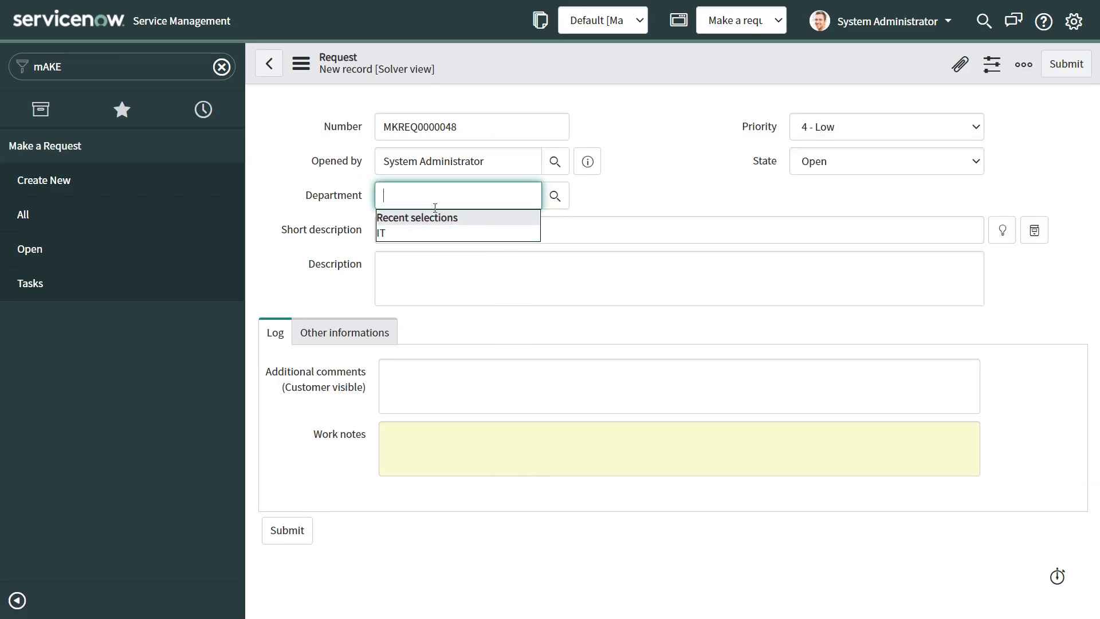
pyautogui.click(616, 240)
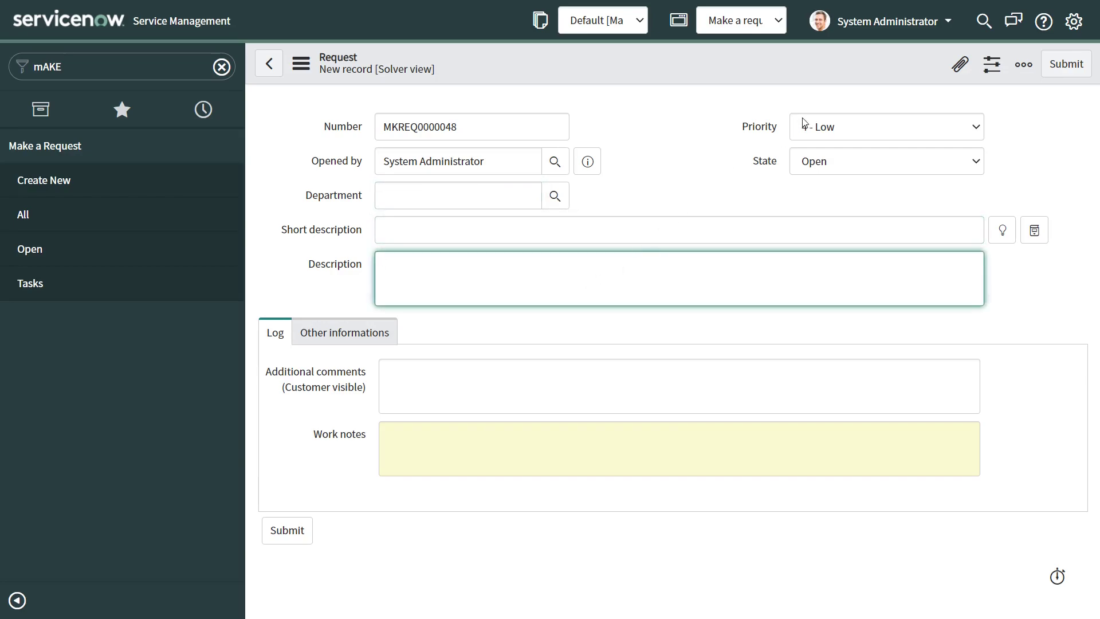
pyautogui.hotkey('alt', 'Tab')
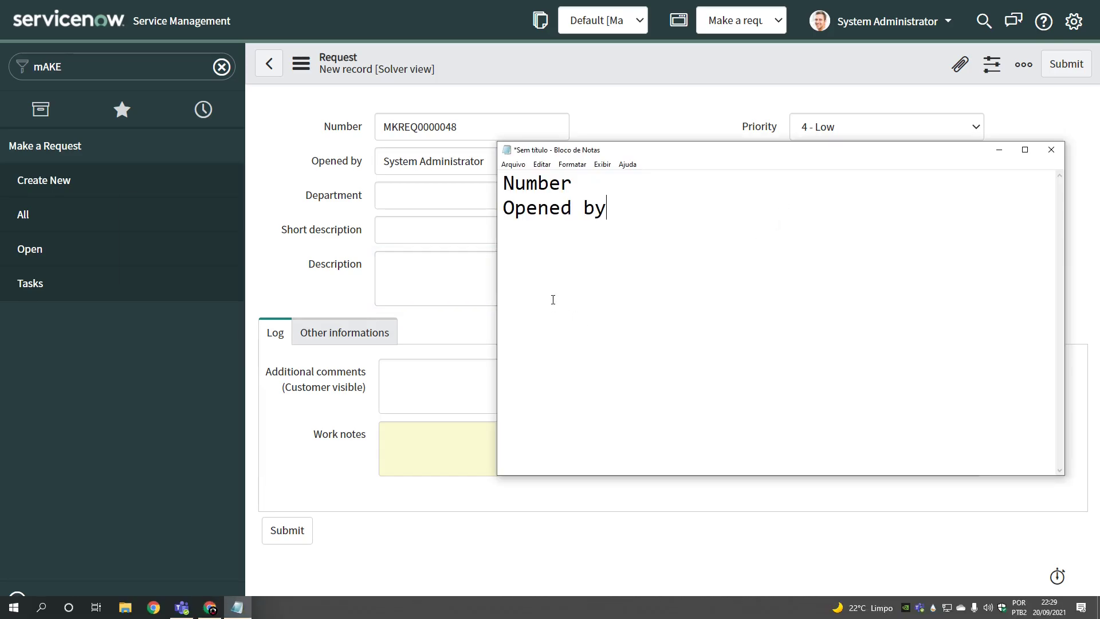
pyautogui.write('State')
pyautogui.hotkey('alt', 'Tab')
# Examine the State choices, the comment and work notes fields, and the Other informations section of the request form
pyautogui.click(890, 161)
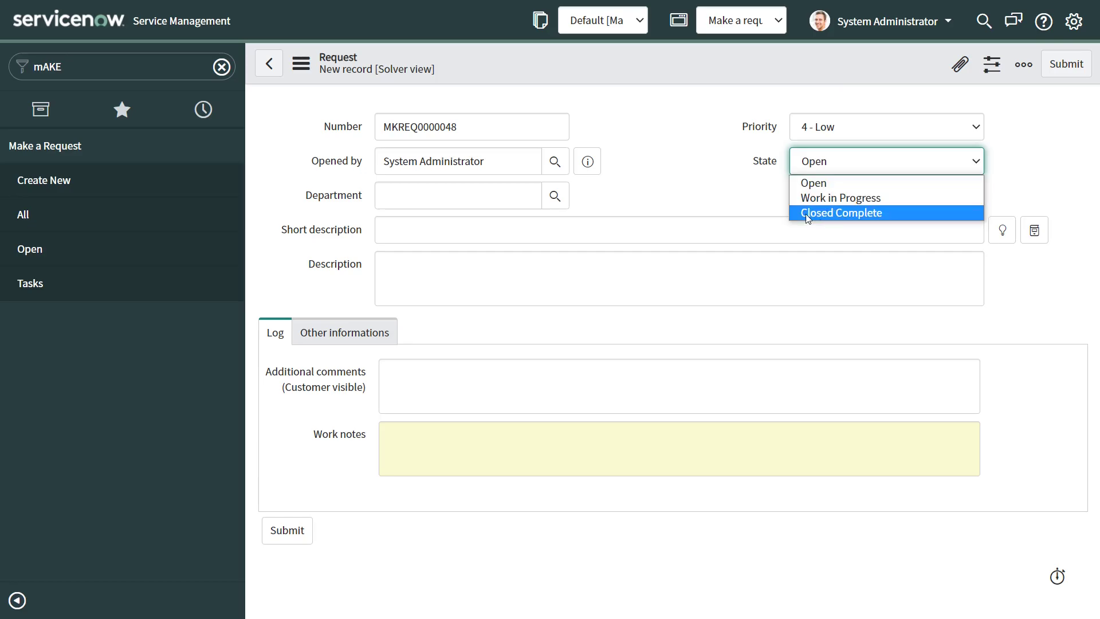
pyautogui.hotkey('alt', 'Tab')
pyautogui.hotkey('alt', 'Tab')
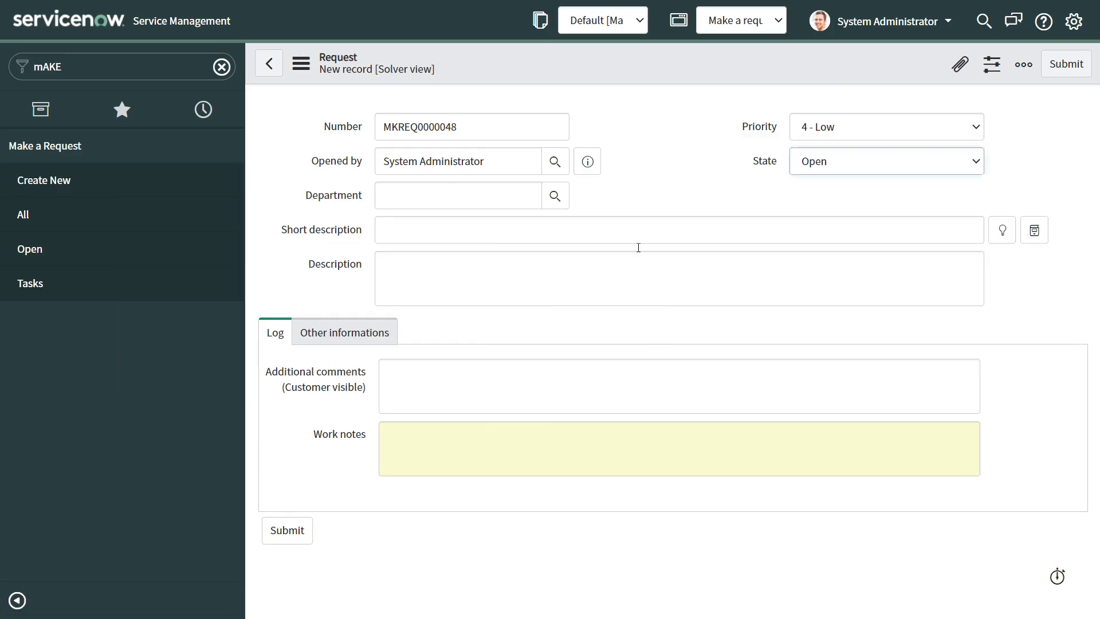
pyautogui.click(441, 385)
pyautogui.click(437, 464)
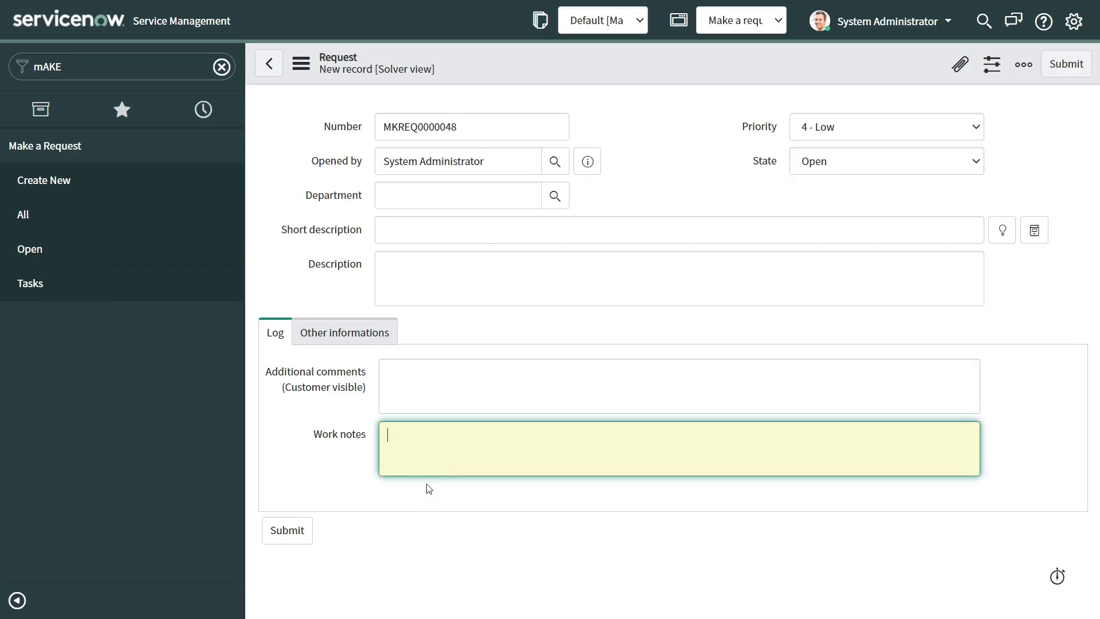
pyautogui.click(344, 336)
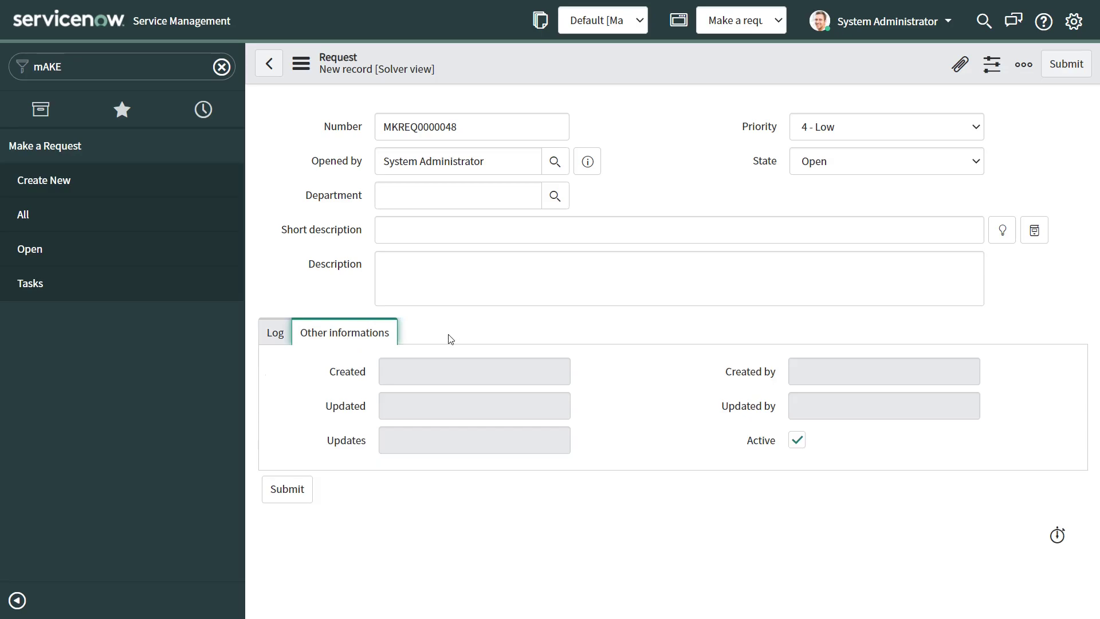
# Check the created and updated fields under Other informations, and add "Active" to the field list in Notepad
pyautogui.click(404, 375)
pyautogui.click(410, 416)
pyautogui.click(421, 448)
pyautogui.click(823, 365)
pyautogui.click(837, 409)
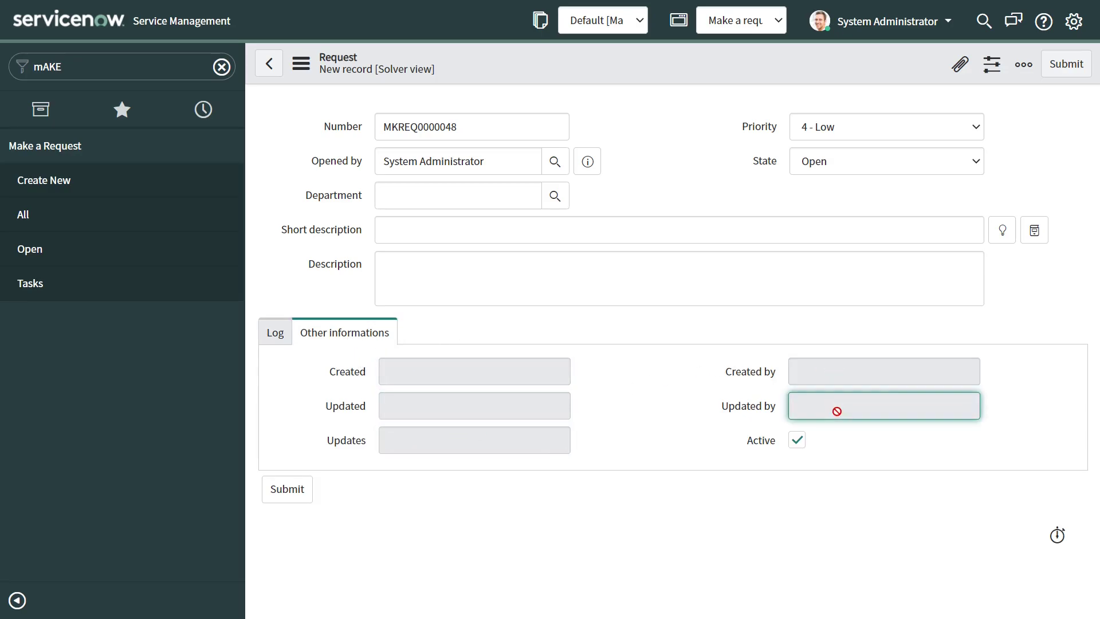
pyautogui.hotkey('alt', 'Tab')
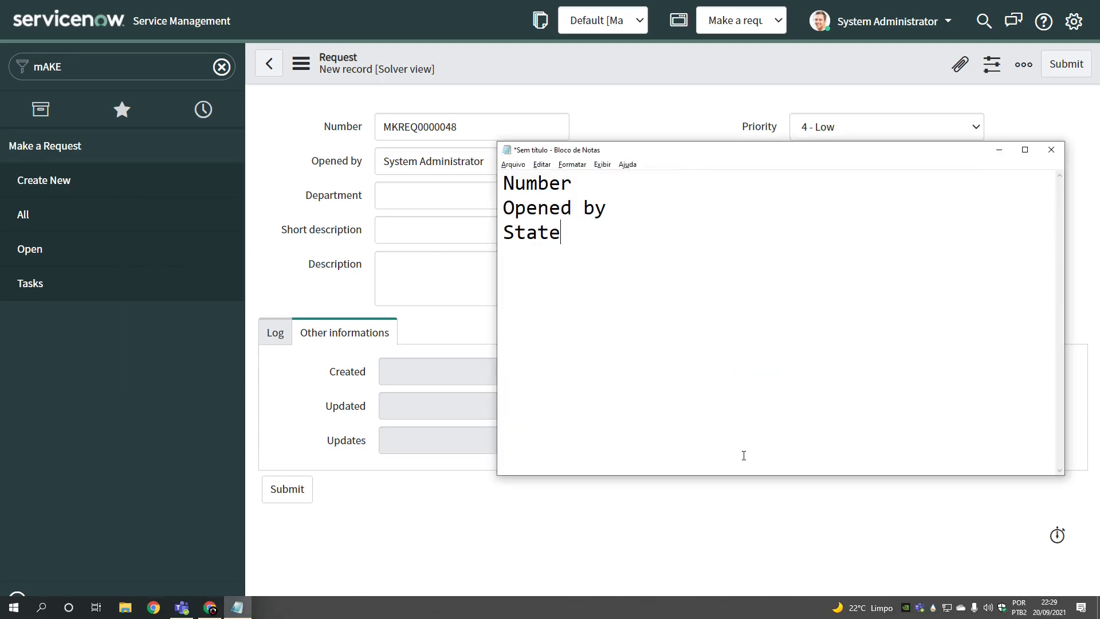
pyautogui.write('Activb4e')
pyautogui.press('BackSpace')
pyautogui.press('BackSpace')
pyautogui.press('BackSpace')
pyautogui.write('e')
pyautogui.hotkey('alt', 'Tab')
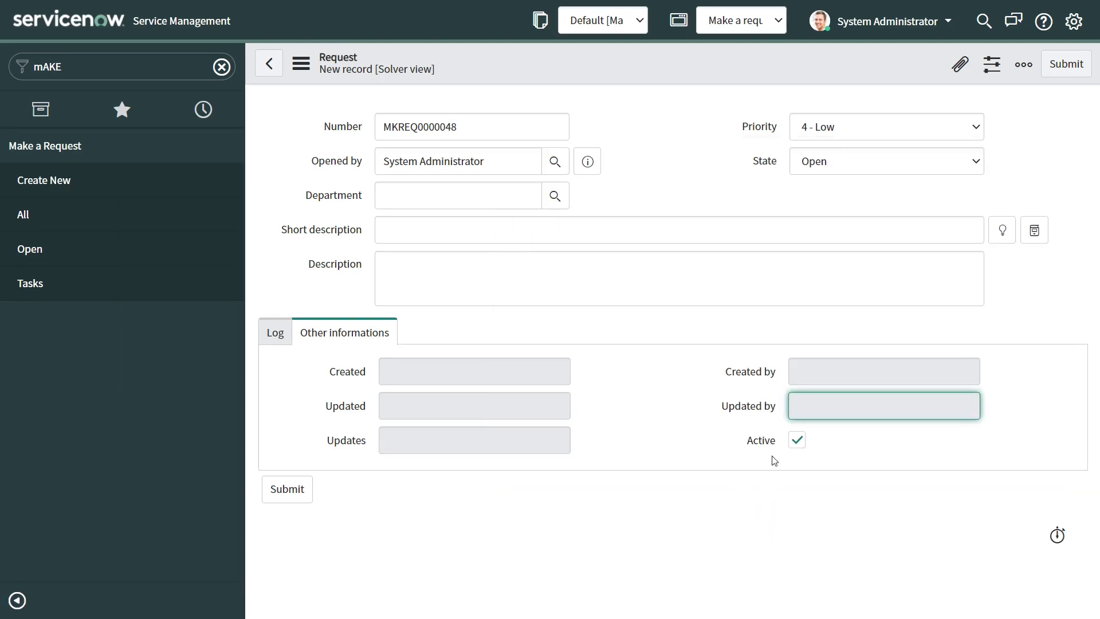
# Clear the Active option on the request form, and review the State choices and the Log section's fields
pyautogui.click(799, 441)
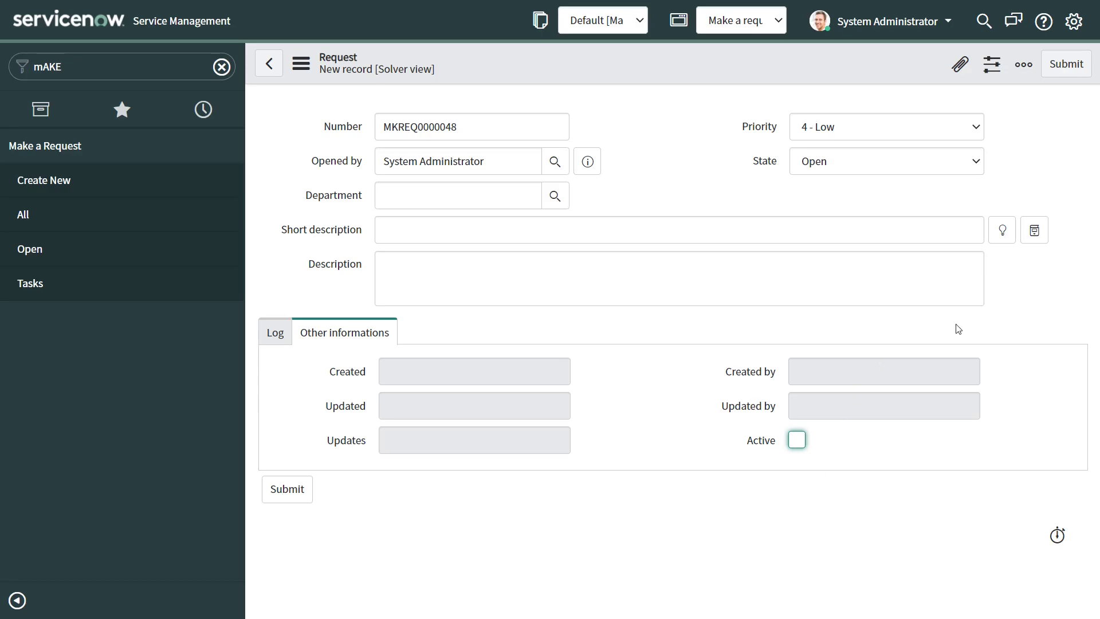
pyautogui.click(851, 167)
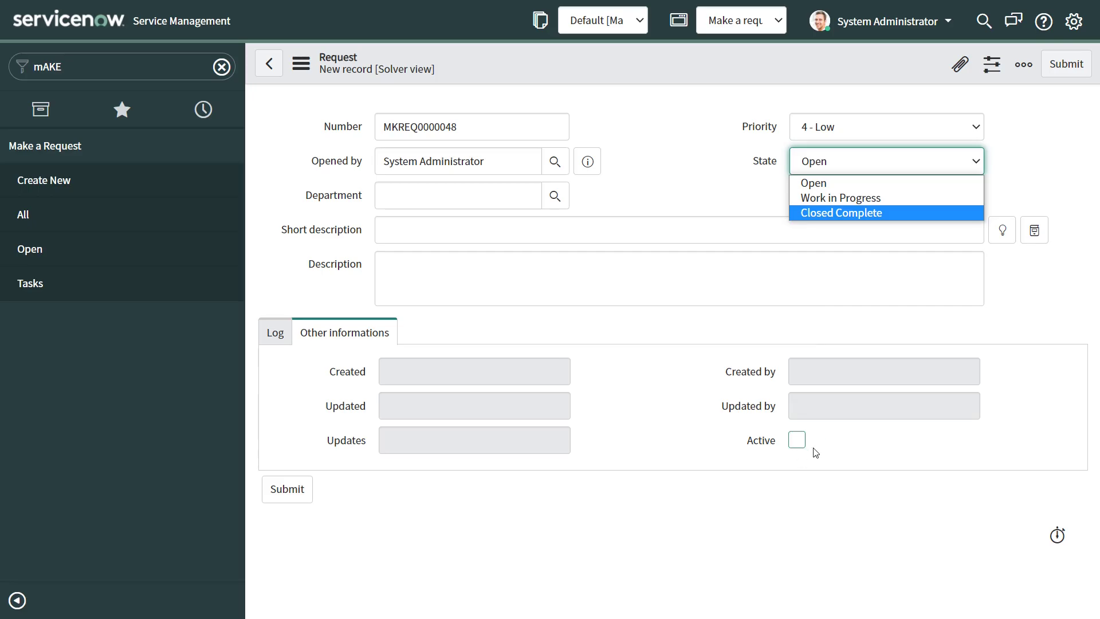
pyautogui.hotkey('alt', 'Tab')
pyautogui.hotkey('alt', 'Tab')
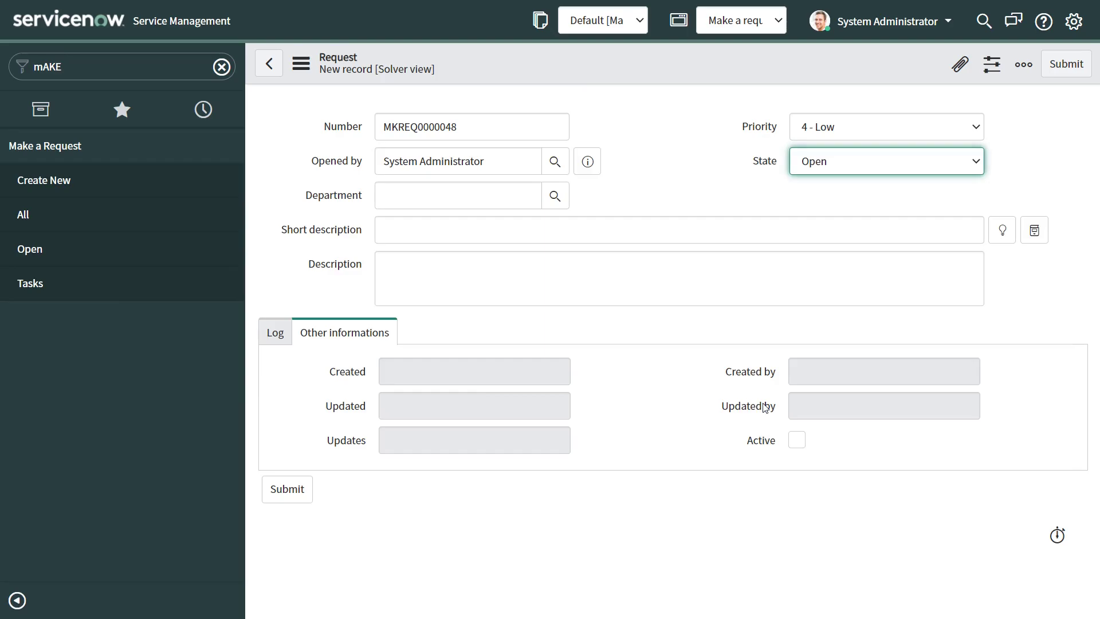
pyautogui.hotkey('alt', 'Tab')
pyautogui.hotkey('alt', 'Tab')
pyautogui.click(276, 333)
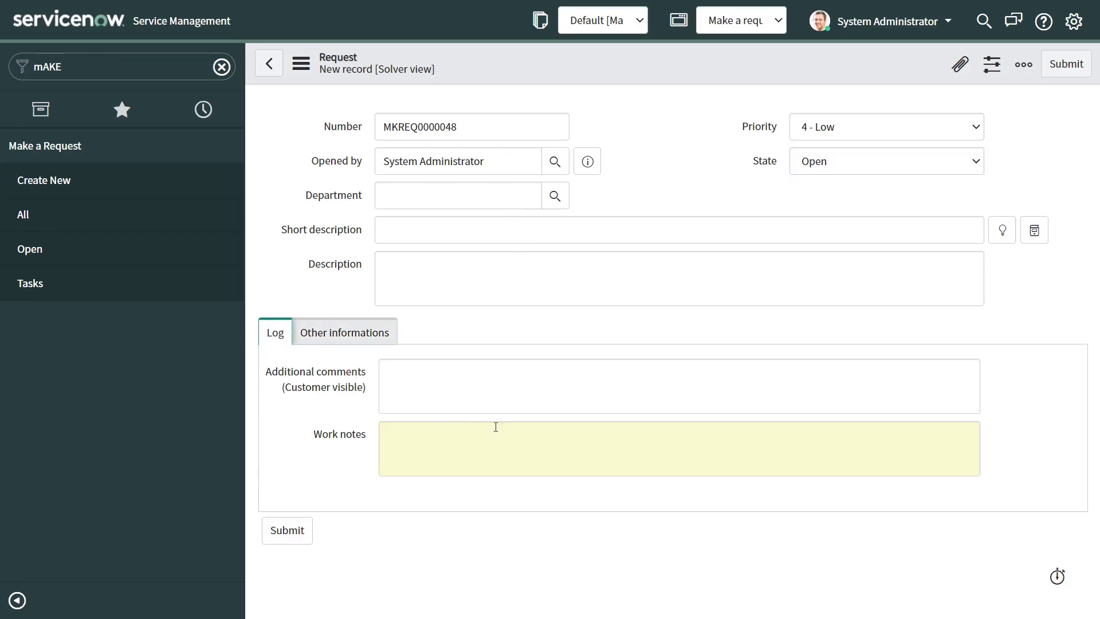
# Open the list of all requests, switch it to the User view, and start a new request record
pyautogui.click(122, 227)
pyautogui.click(592, 56)
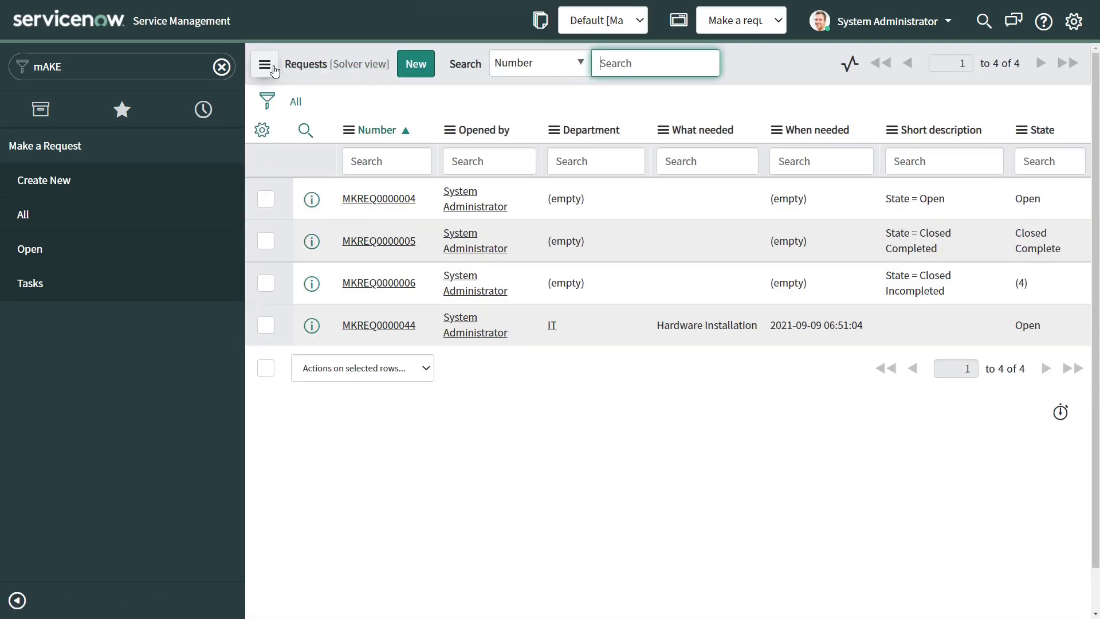
pyautogui.click(272, 67)
pyautogui.moveTo(327, 135)
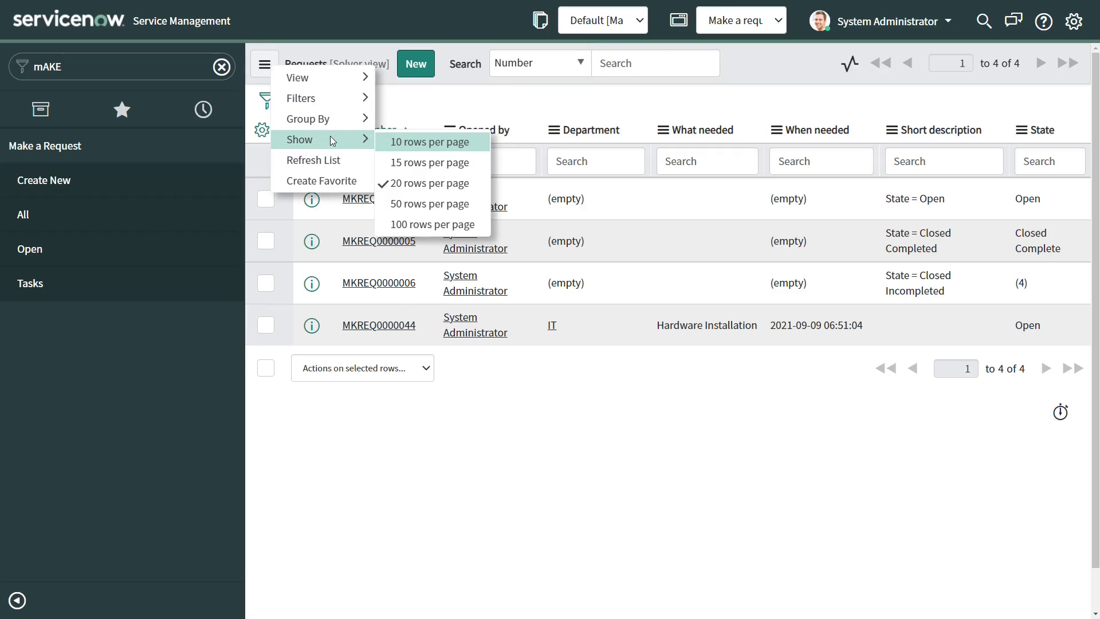
pyautogui.moveTo(310, 78)
pyautogui.click(398, 98)
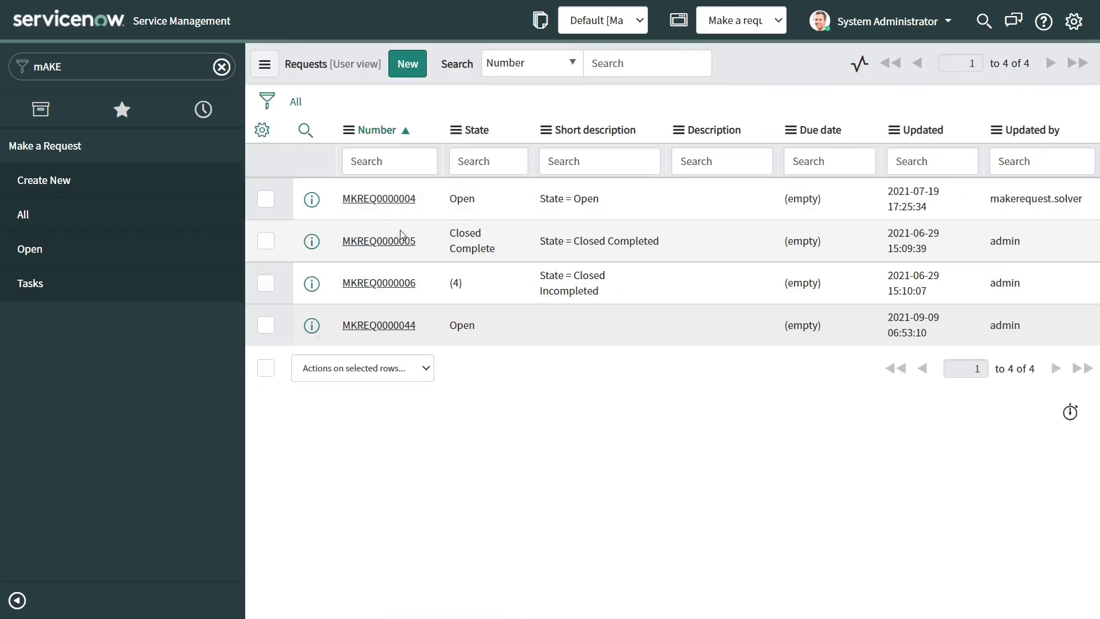
pyautogui.click(408, 64)
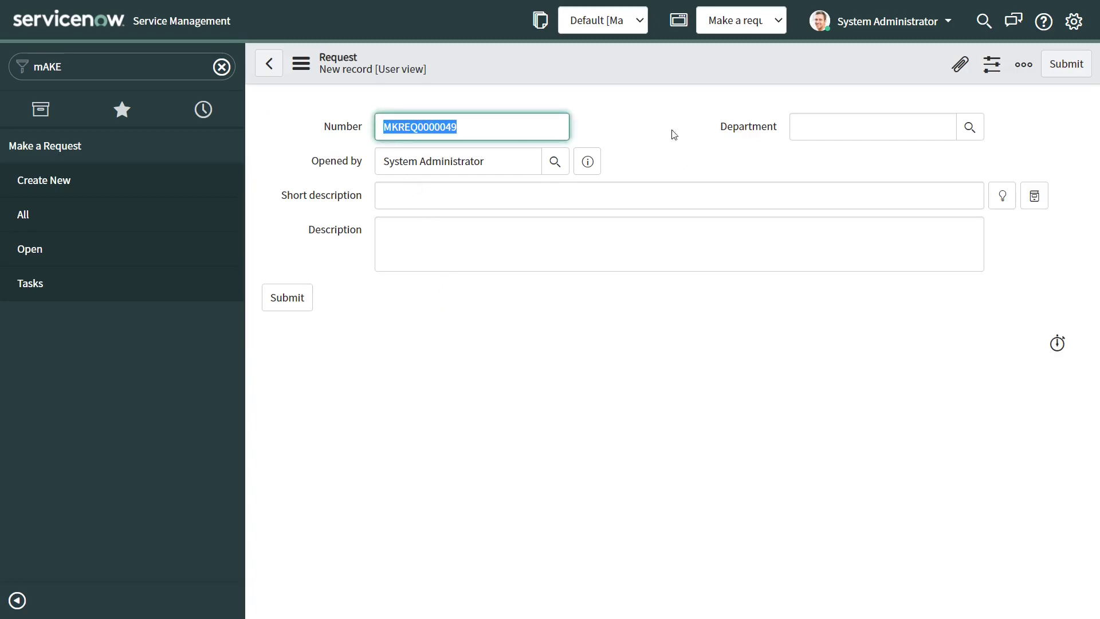
# Check the Number, Opened by, Description and Department fields in the User view against the Notepad field list
pyautogui.click(422, 127)
pyautogui.click(457, 162)
pyautogui.press('Tab')
pyautogui.click(668, 225)
pyautogui.click(825, 127)
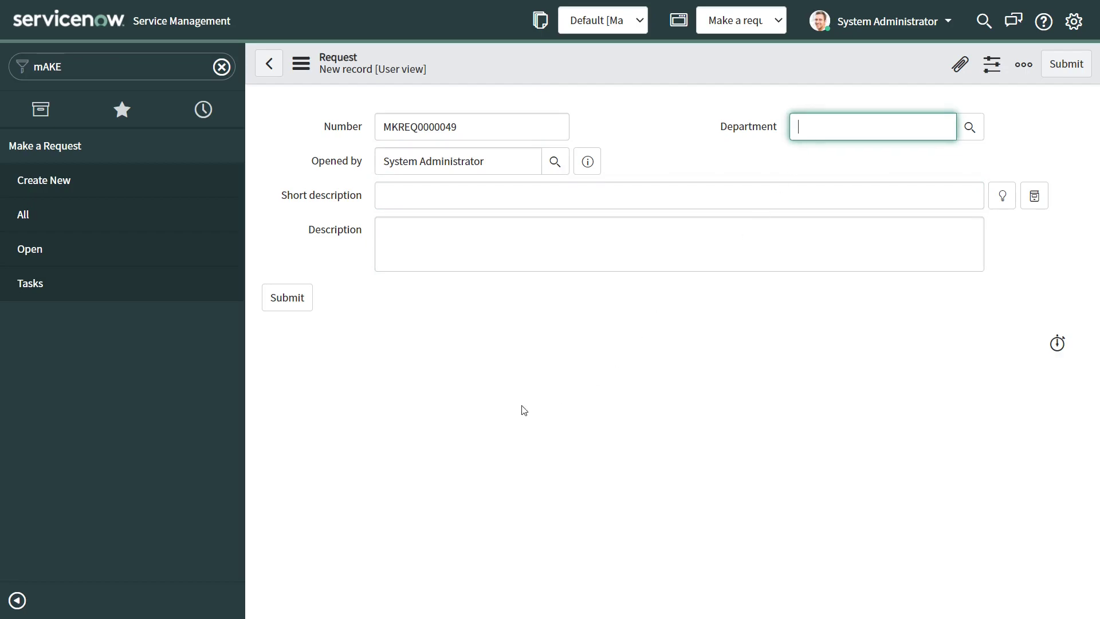
pyautogui.hotkey('alt', 'Tab')
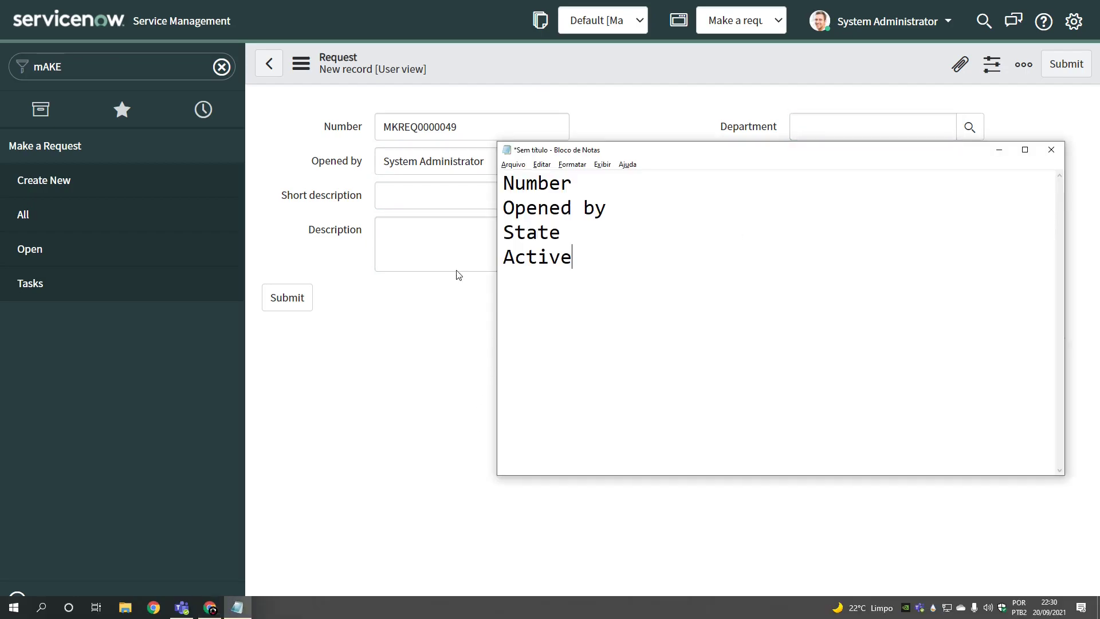
pyautogui.hotkey('ctrl', 'a')
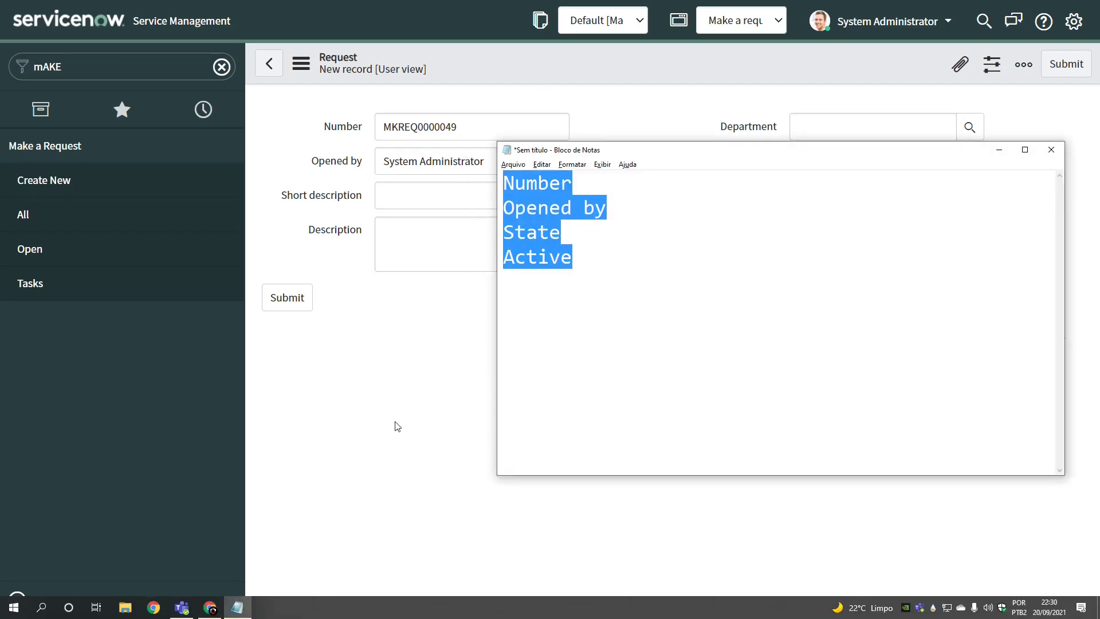
pyautogui.hotkey('alt', 'Tab')
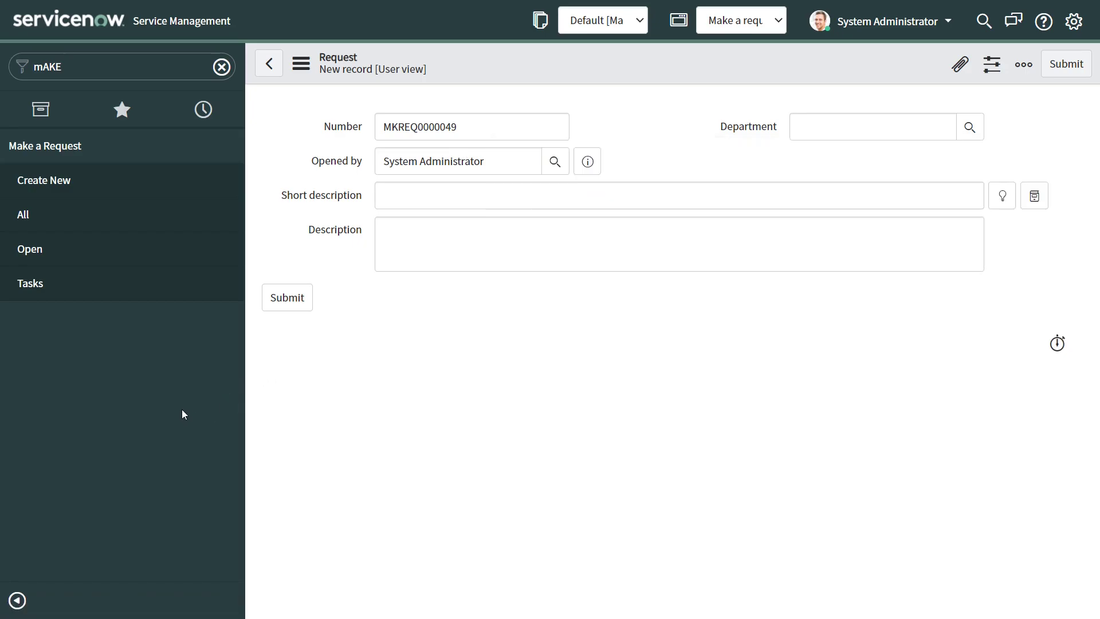
# Open Studio and load the "Make a request" application
pyautogui.click(98, 77)
pyautogui.write('studio')
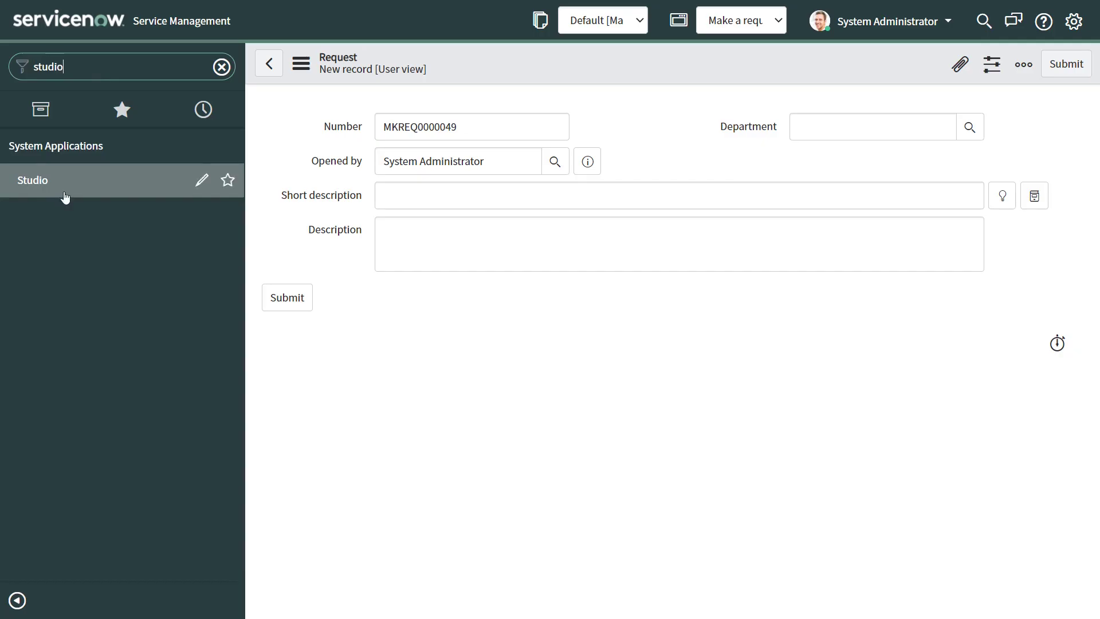
pyautogui.click(65, 197)
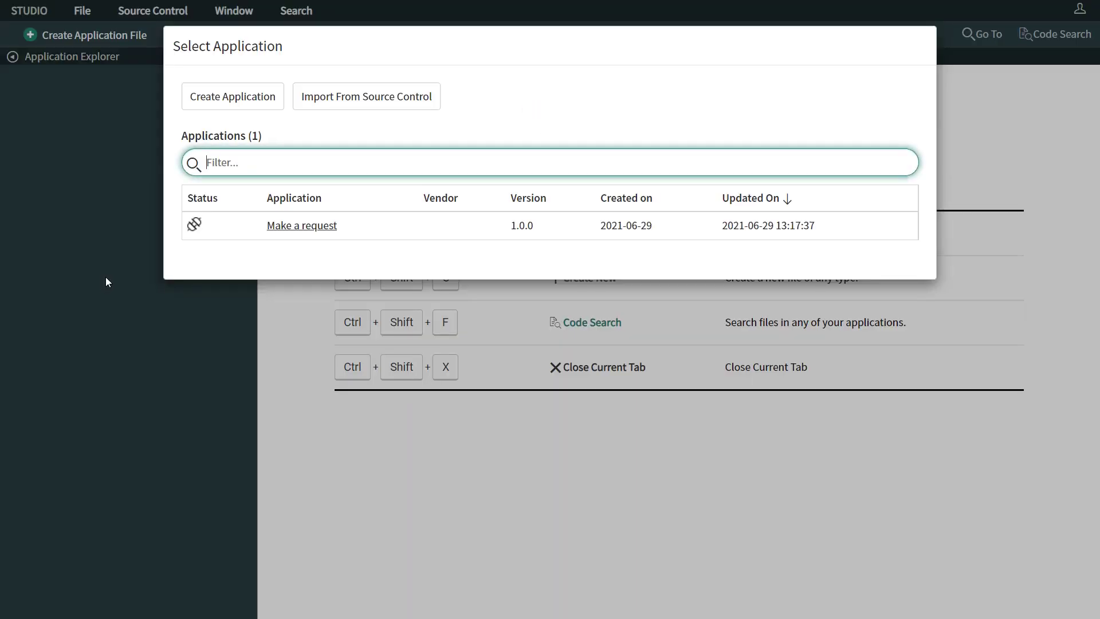
pyautogui.click(310, 228)
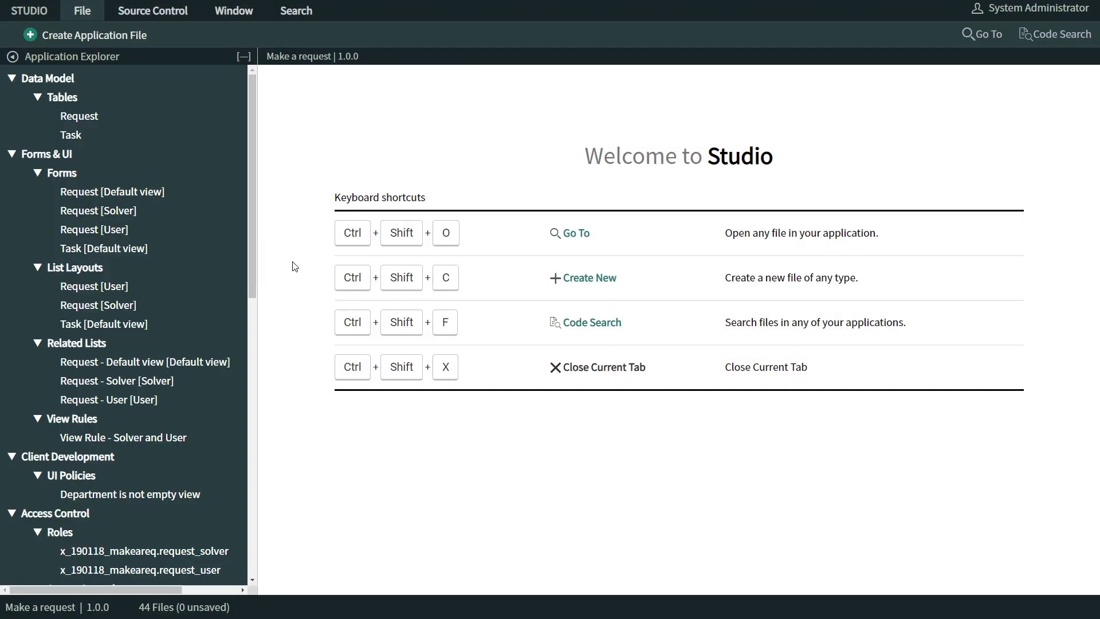
# Create a new application file of the UI Policy type under Client Development
pyautogui.click(86, 37)
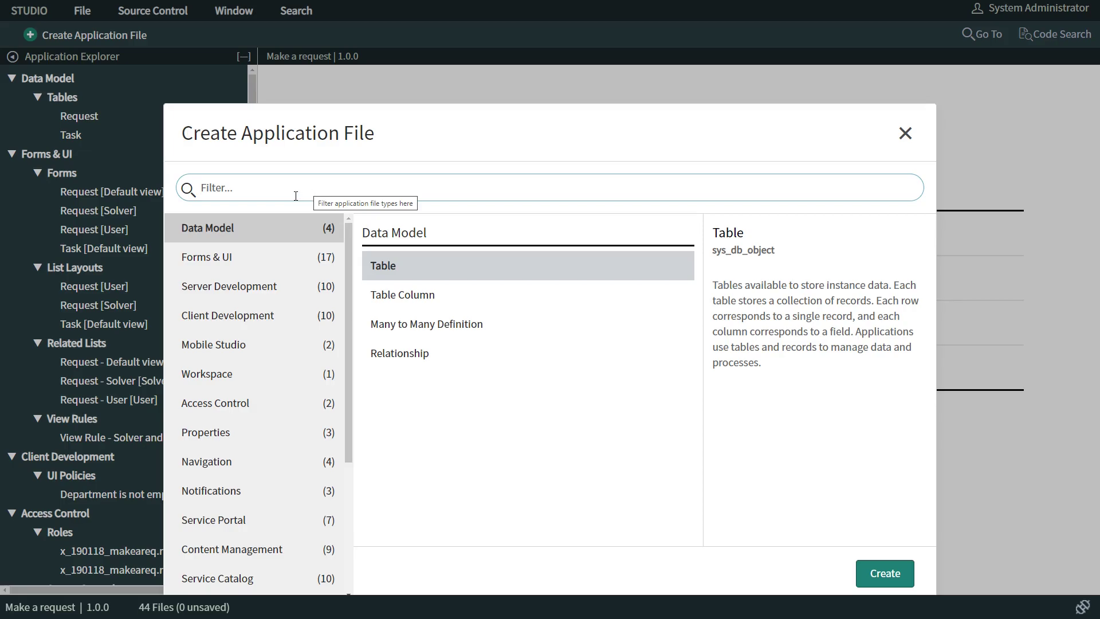
pyautogui.click(252, 189)
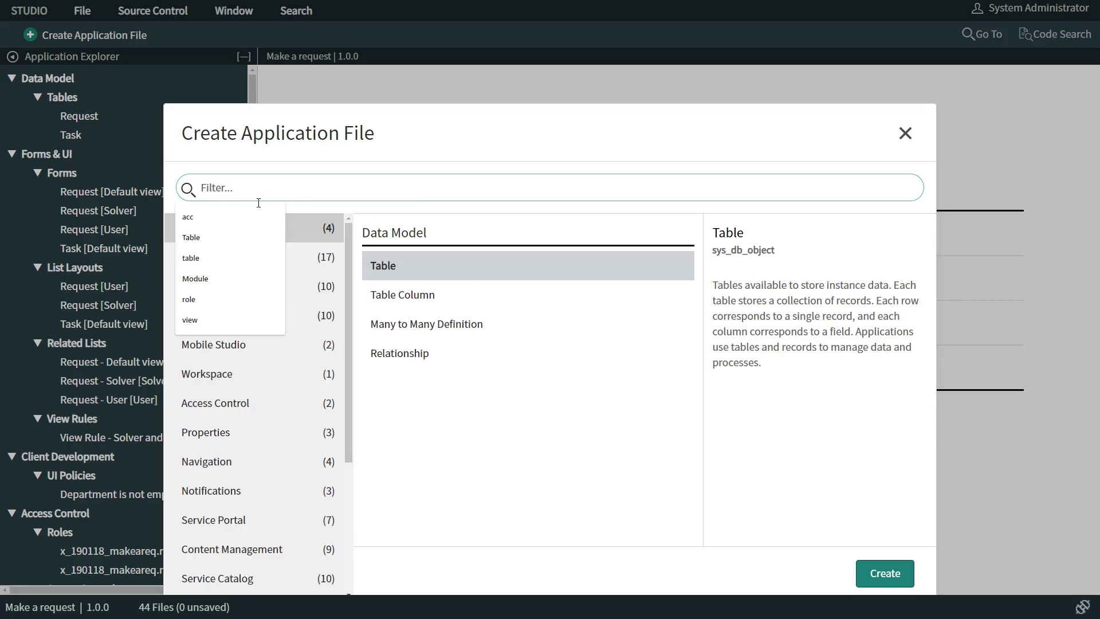
pyautogui.write('UI Pol')
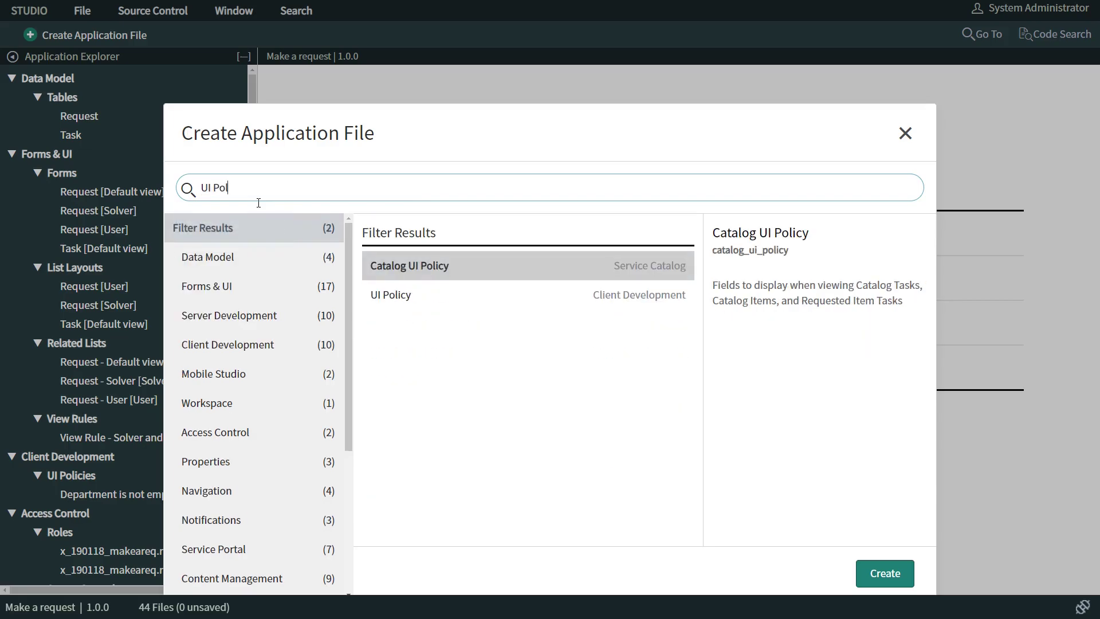
pyautogui.click(401, 296)
pyautogui.click(871, 572)
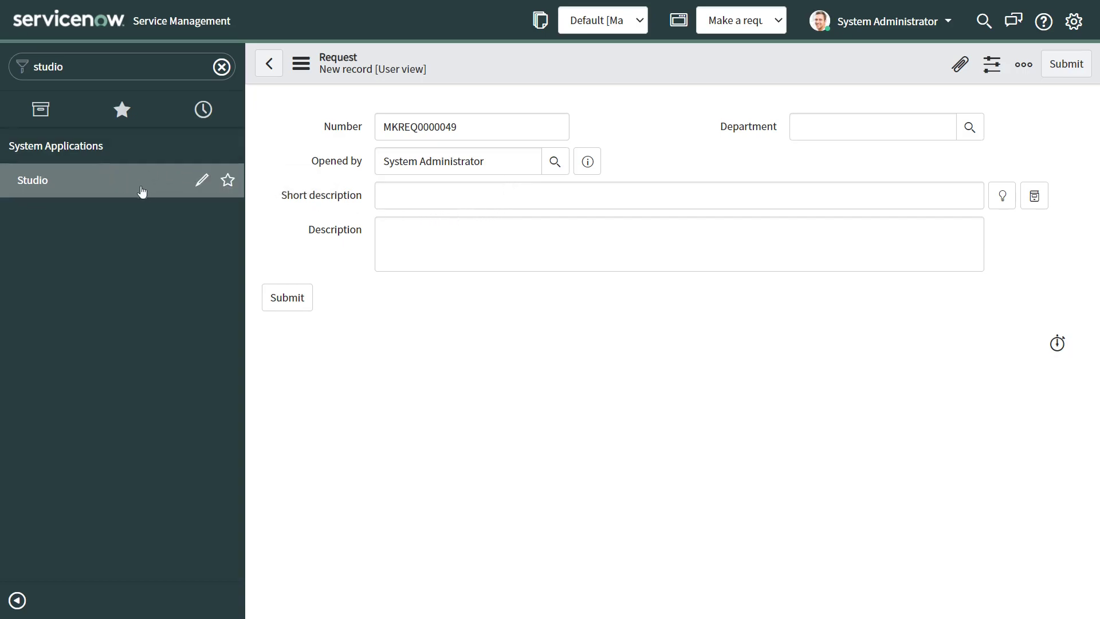
# Return from the new request form to the request list and switch the list to the Solver view
pyautogui.click(103, 65)
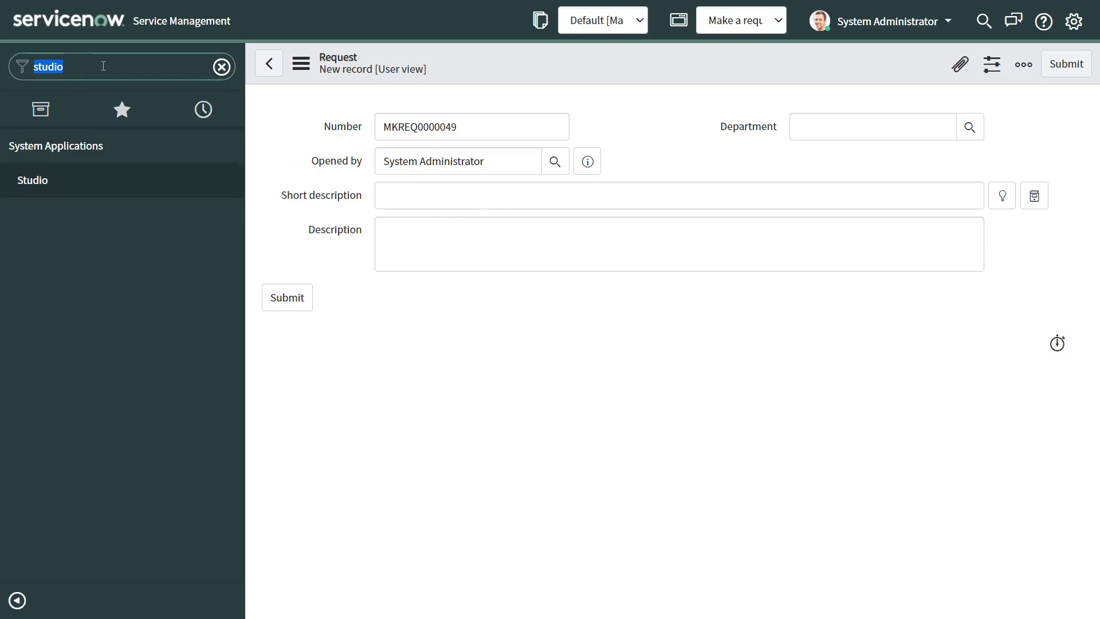
pyautogui.click(269, 63)
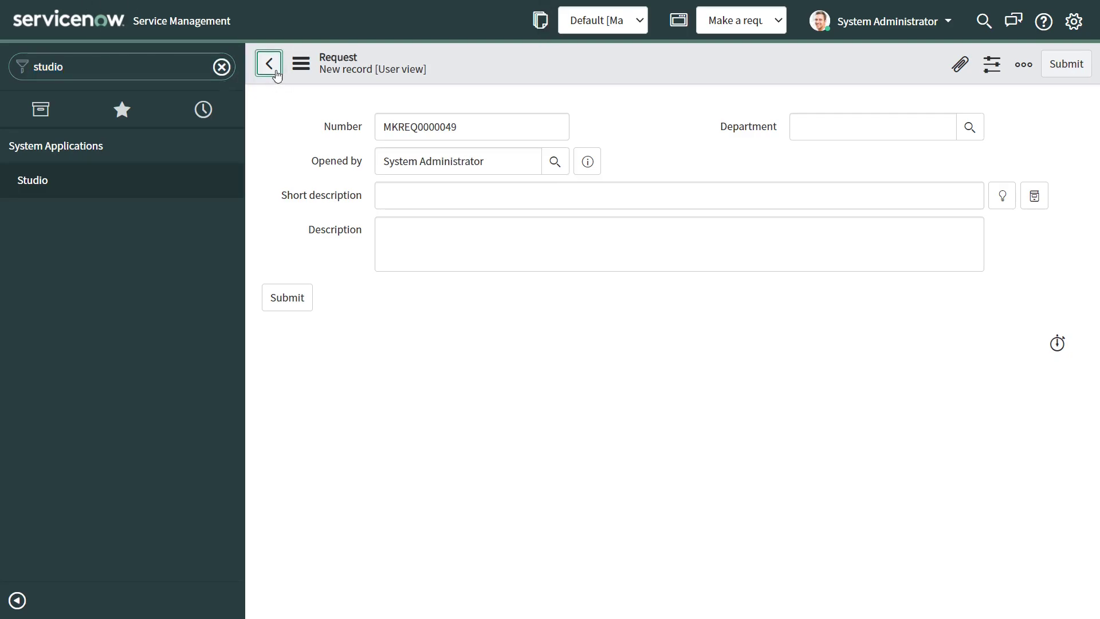
pyautogui.click(266, 65)
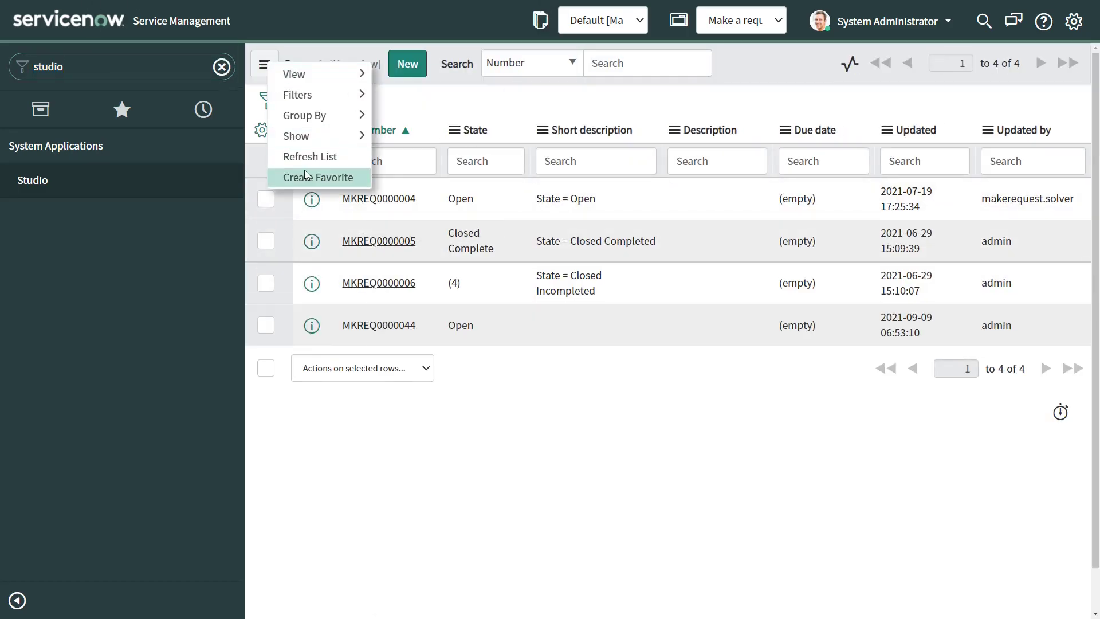
pyautogui.moveTo(326, 72)
pyautogui.click(390, 75)
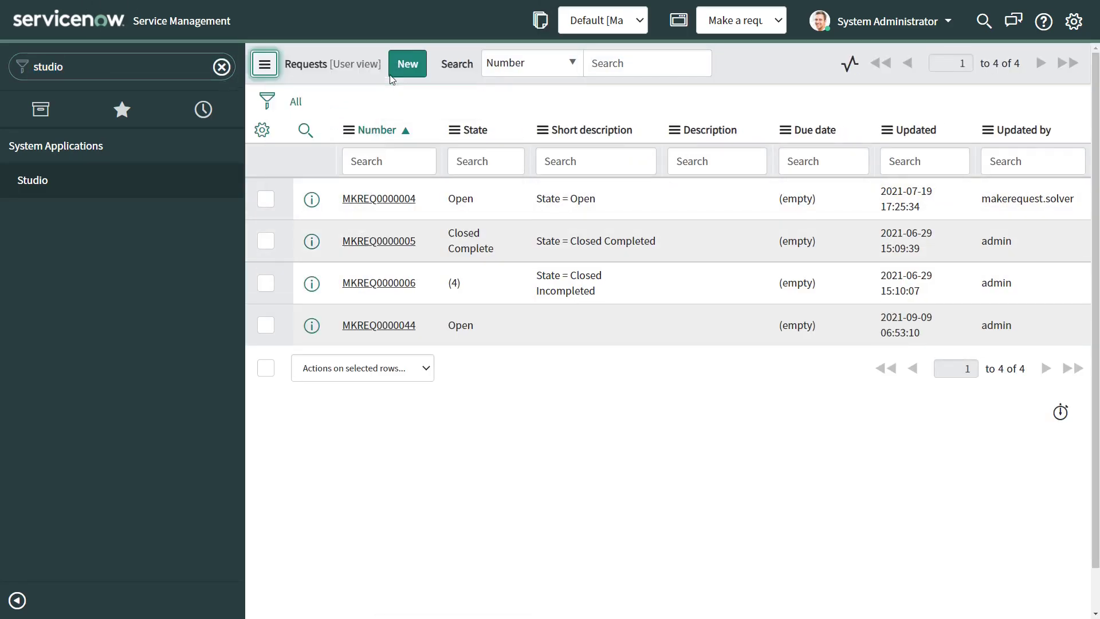
# Open request MKREQ0000004 and set its Department to IT to check the What needed and When needed fields
pyautogui.click(394, 203)
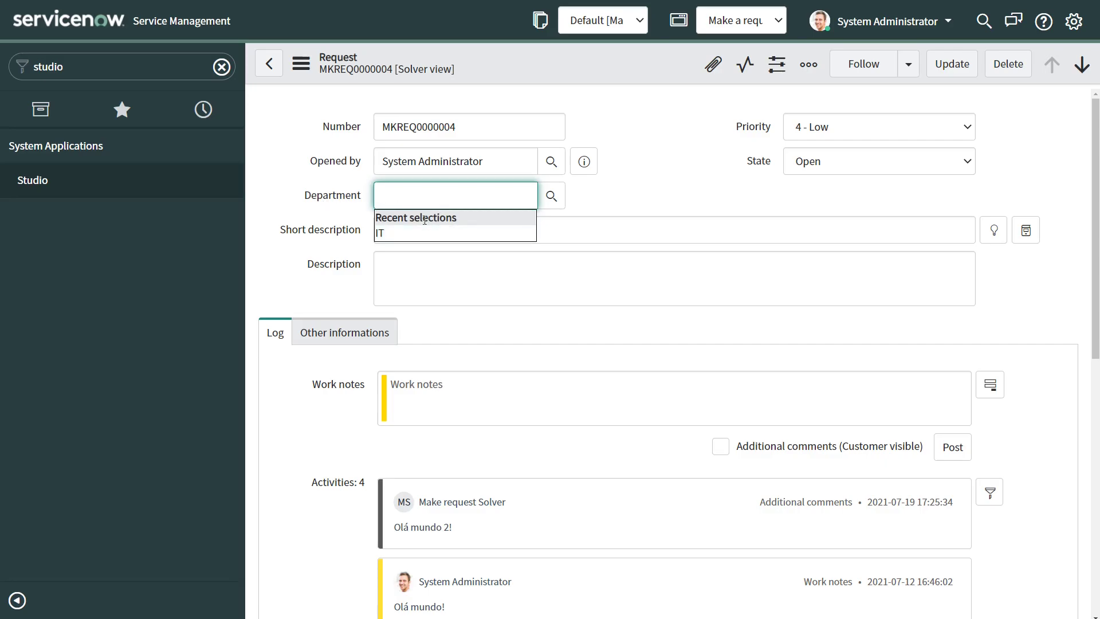
pyautogui.click(404, 235)
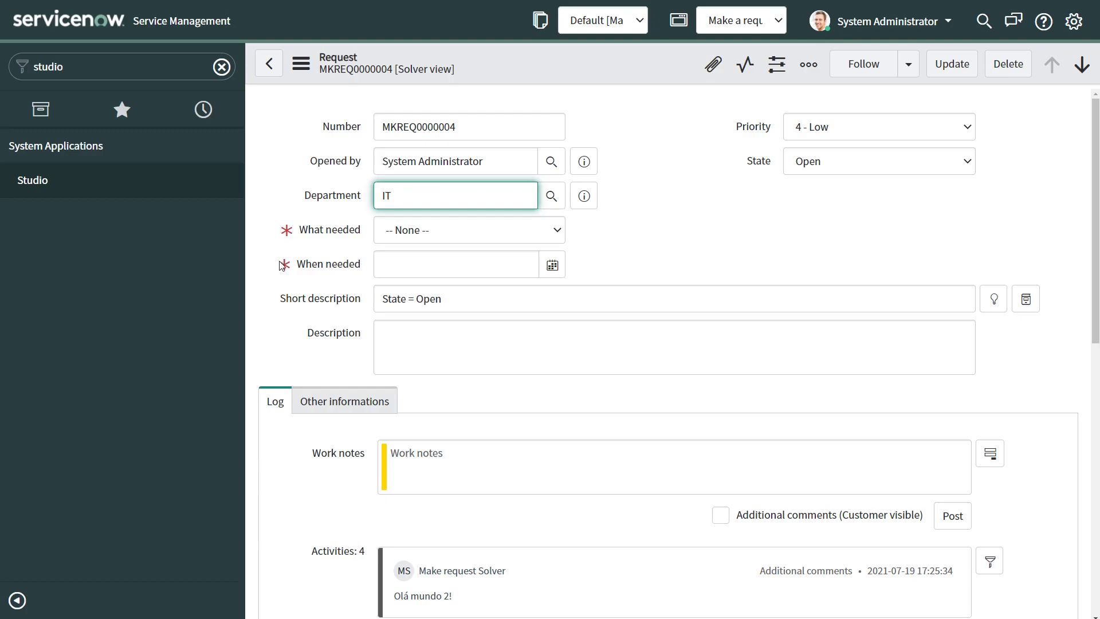
pyautogui.moveTo(299, 232)
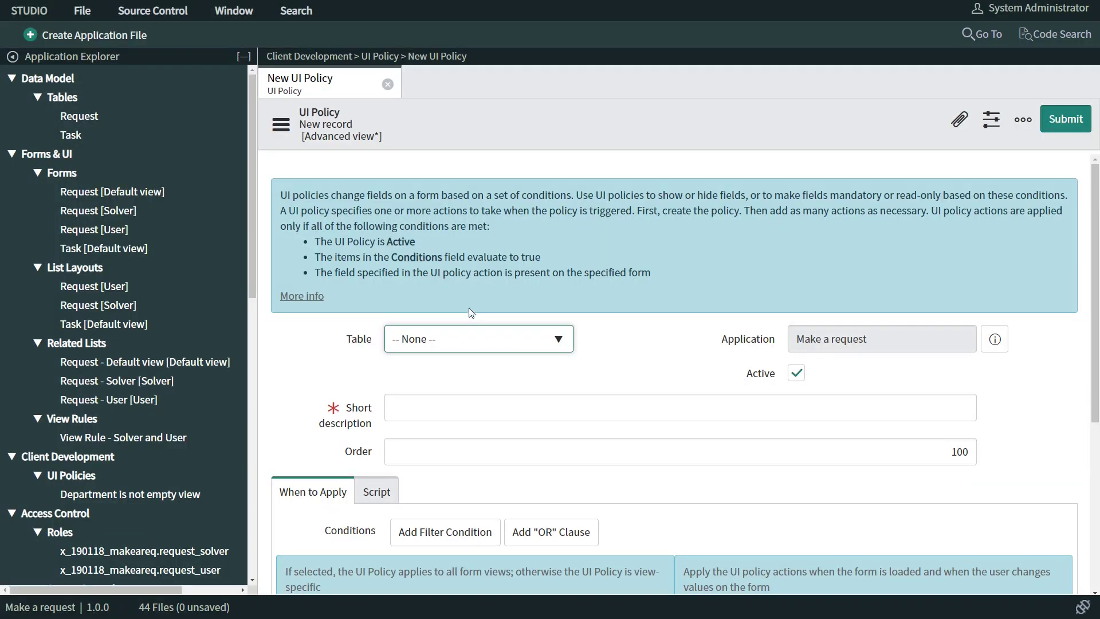
# In the new UI Policy, set the table to Request and the short description to "View - Onload", and review the conditions area
pyautogui.scroll(-3, 480, 263)
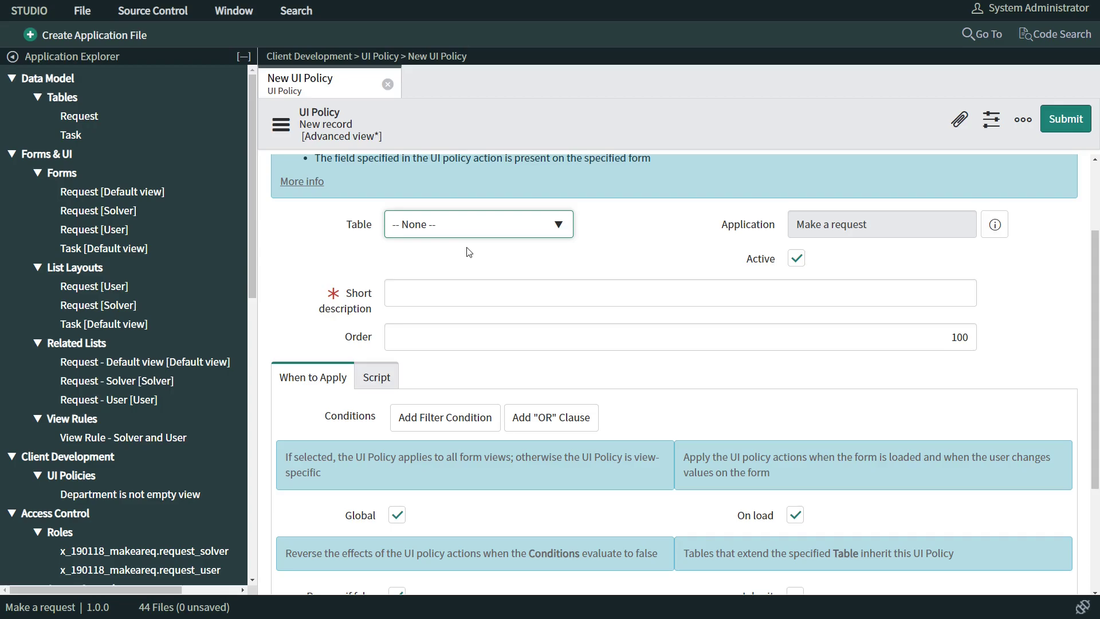
pyautogui.click(496, 237)
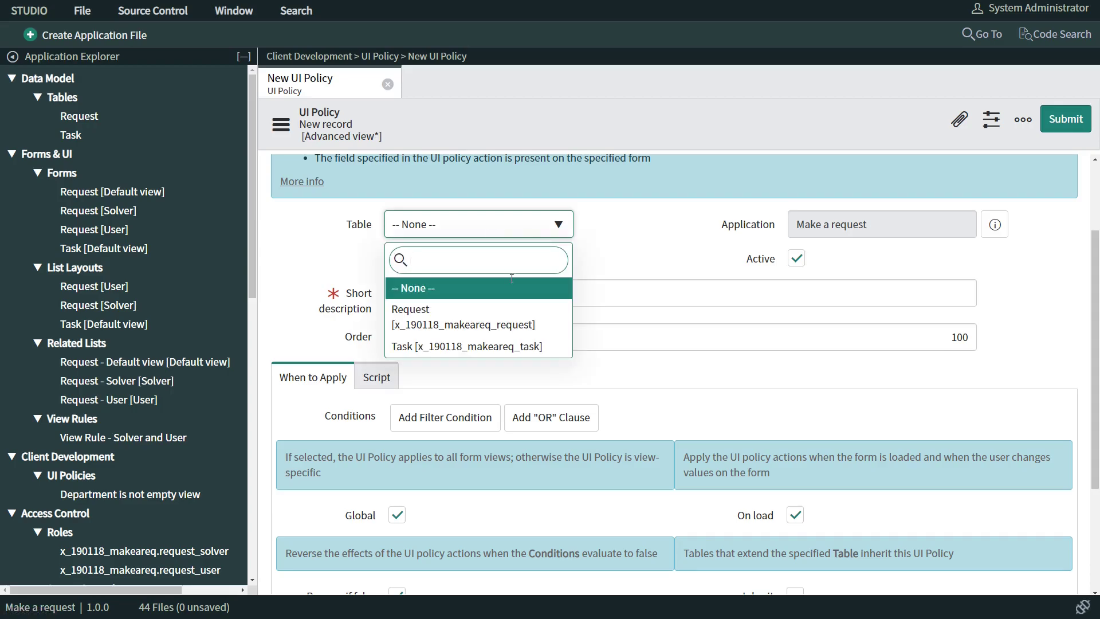
pyautogui.click(497, 332)
pyautogui.click(462, 298)
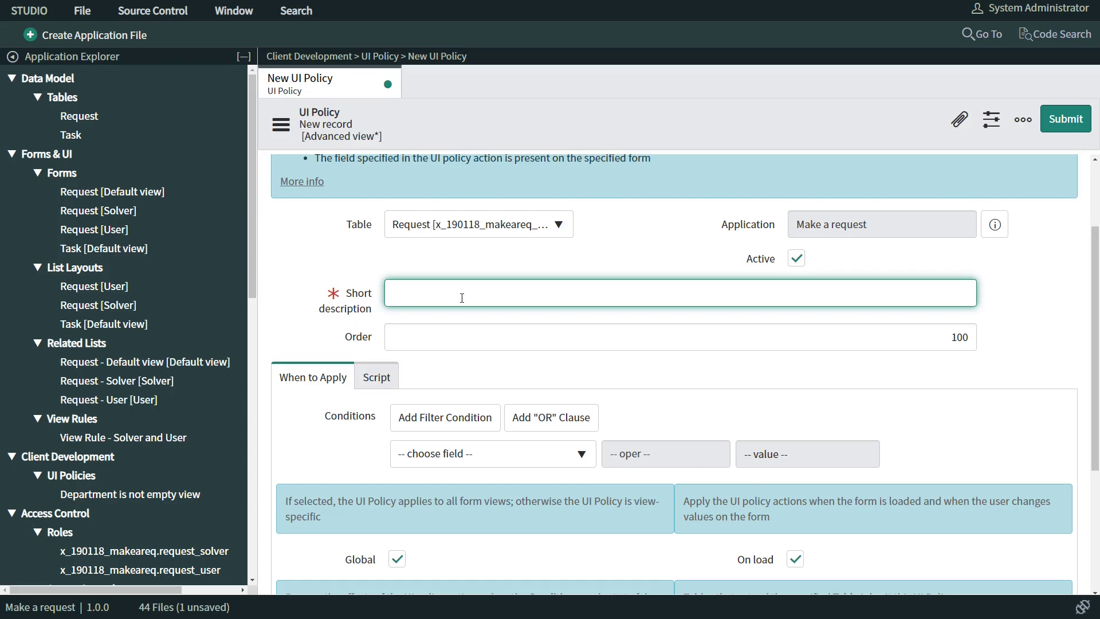
pyautogui.write('View - Onload')
pyautogui.scroll(-2, 444, 366)
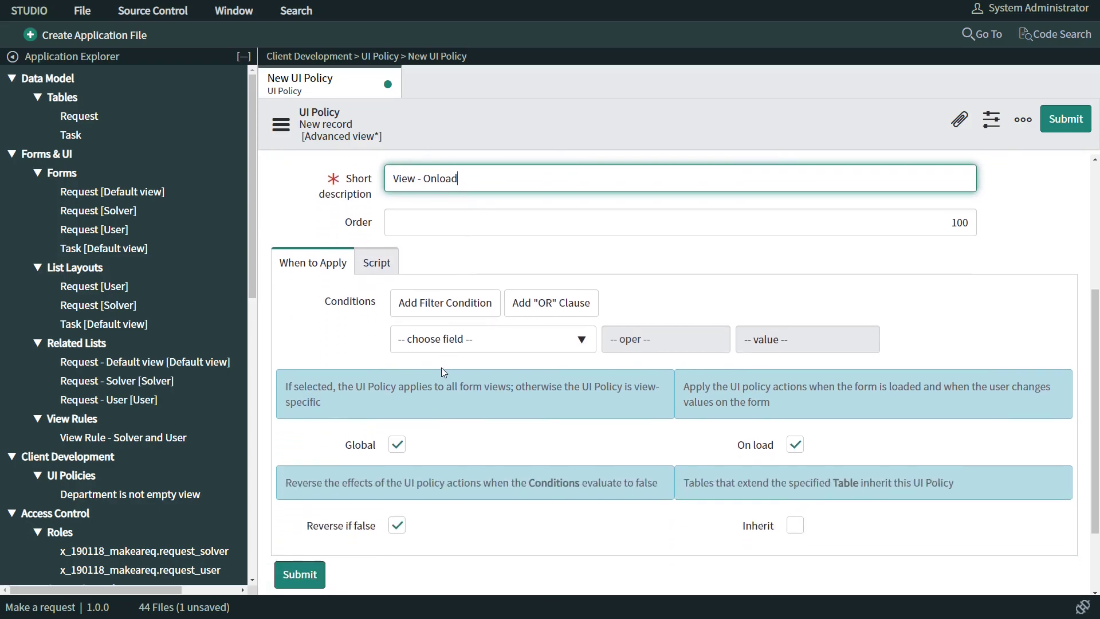
pyautogui.click(331, 303)
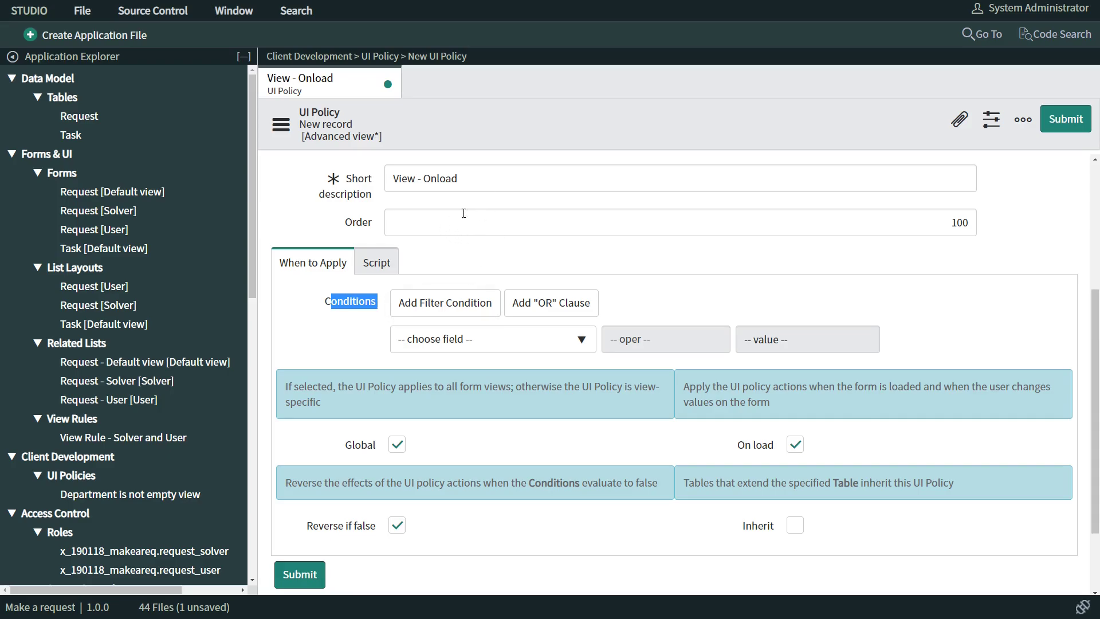
pyautogui.click(363, 193)
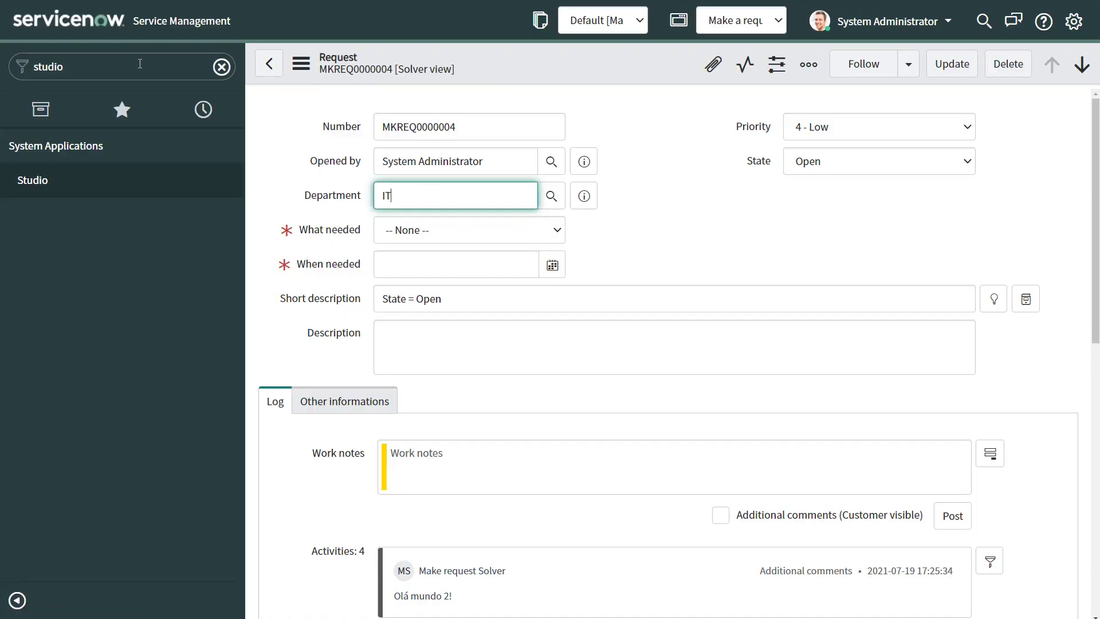
# Reload the open request form to discard the unsaved Department value, and return to the new UI Policy in Studio
pyautogui.press('F5')
pyautogui.click(578, 62)
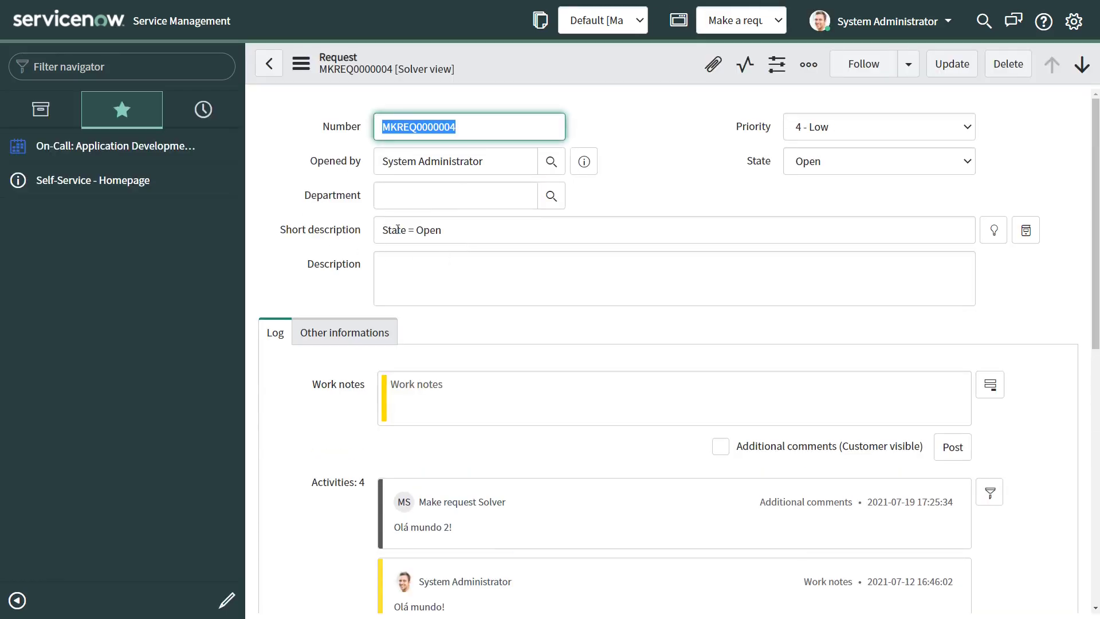
pyautogui.hotkey('ctrl', 'Tab')
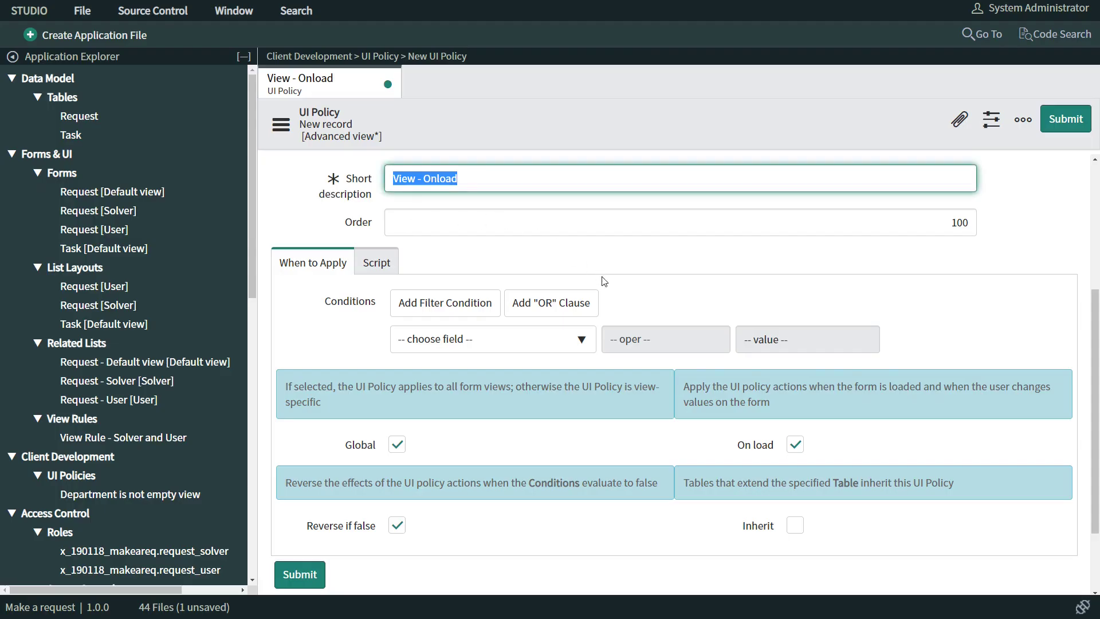
# Turn off Reverse if false for the View - Onload UI Policy, leave its conditions empty, and save the record
pyautogui.scroll(-1, 605, 279)
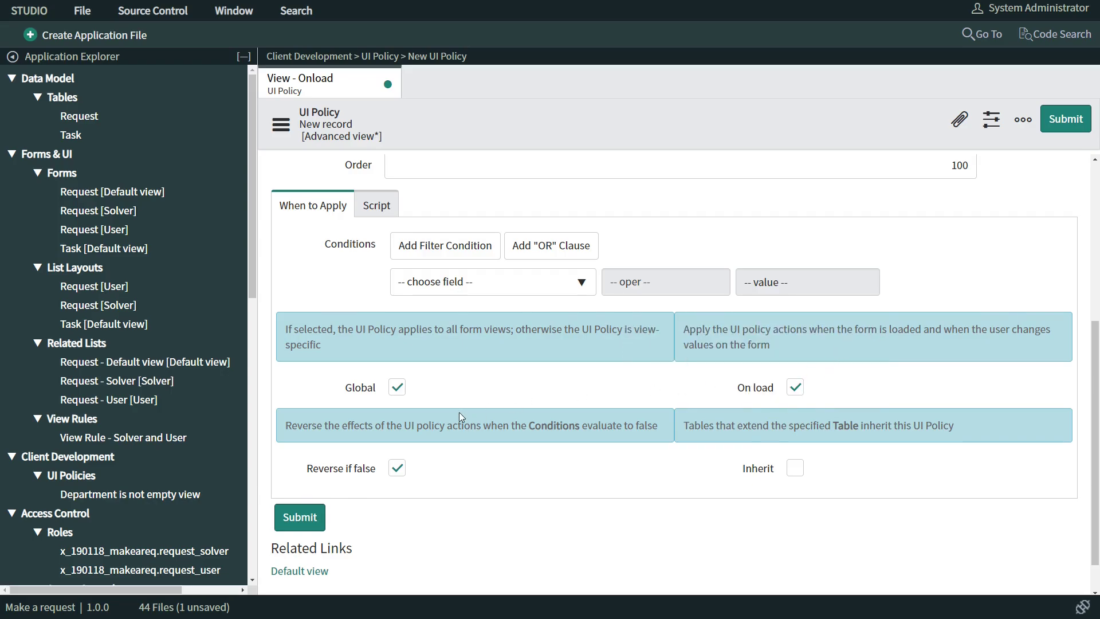
pyautogui.scroll(-1, 460, 413)
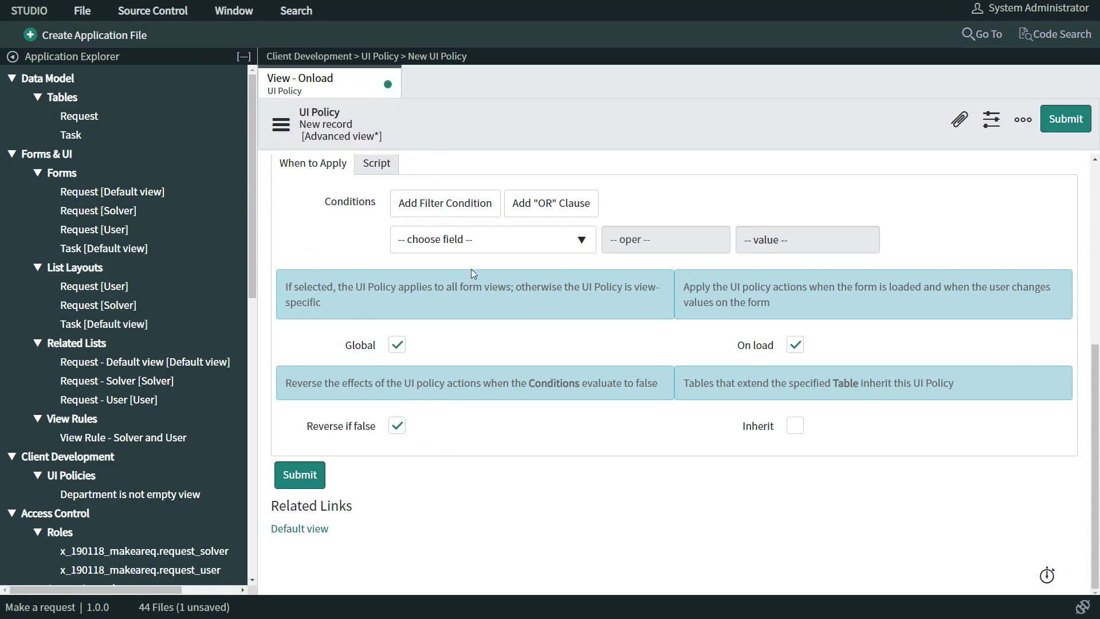
pyautogui.click(397, 425)
pyautogui.scroll(3, 630, 401)
pyautogui.click(389, 338)
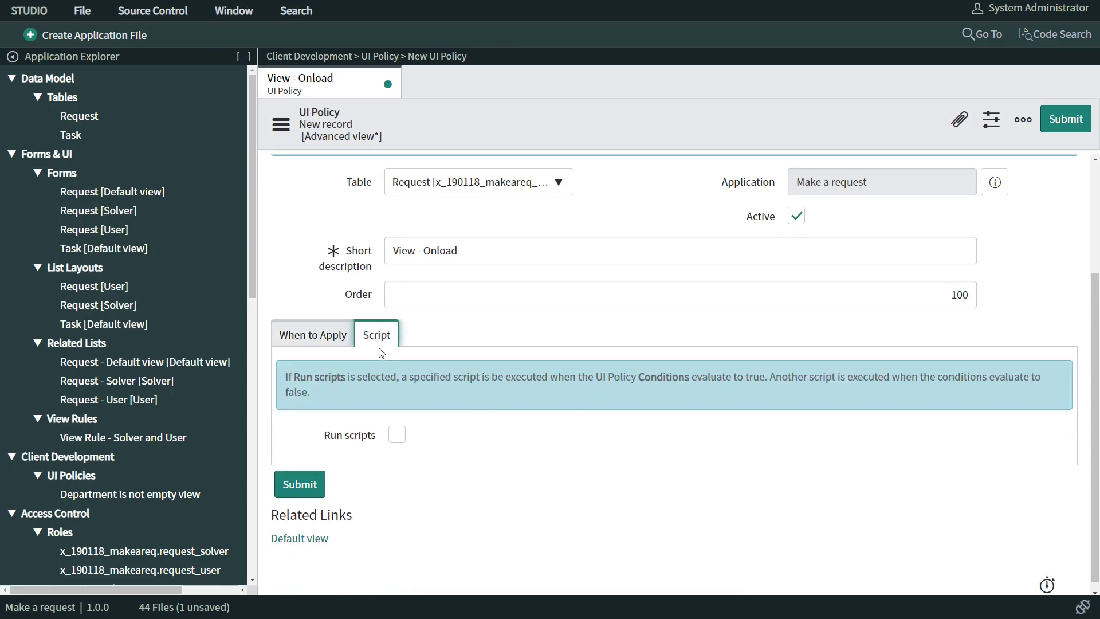
pyautogui.click(322, 335)
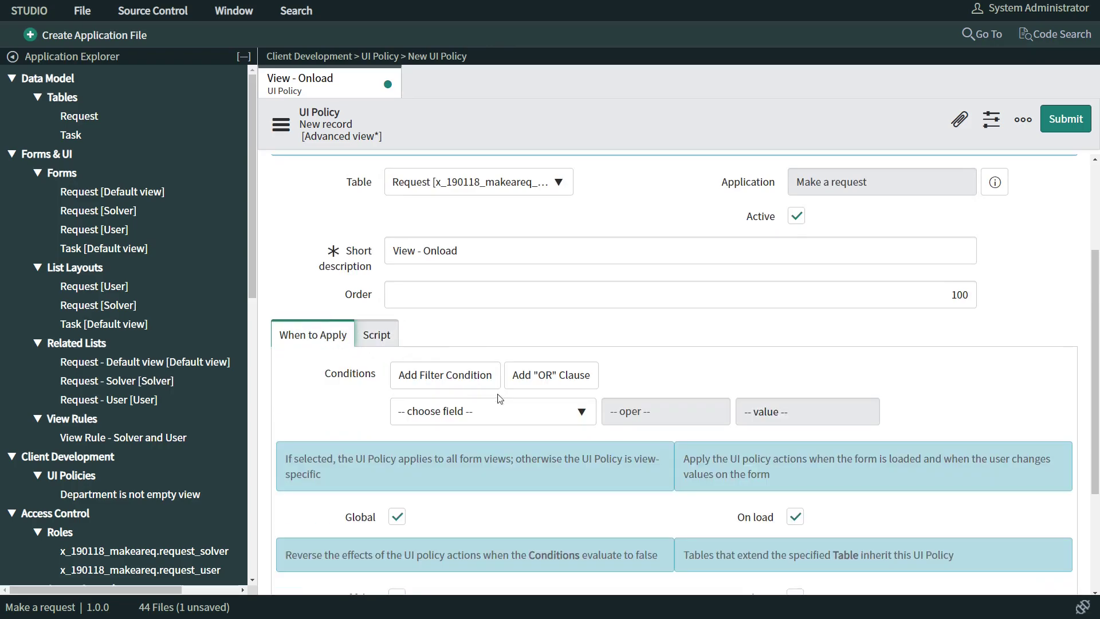
pyautogui.scroll(1, 521, 318)
pyautogui.rightClick(508, 136)
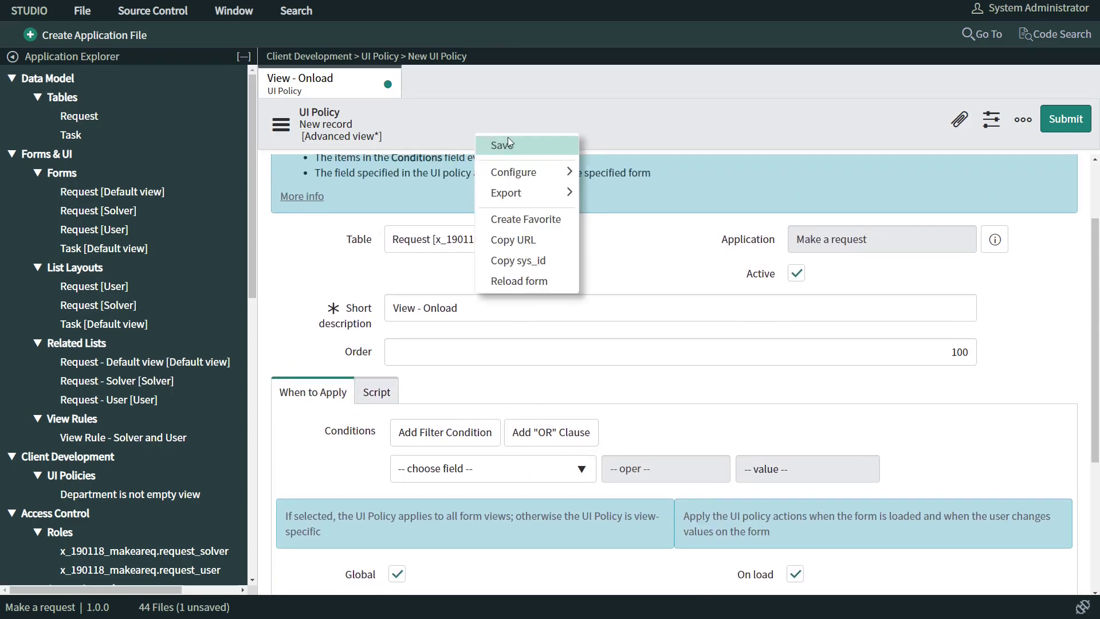
pyautogui.click(504, 147)
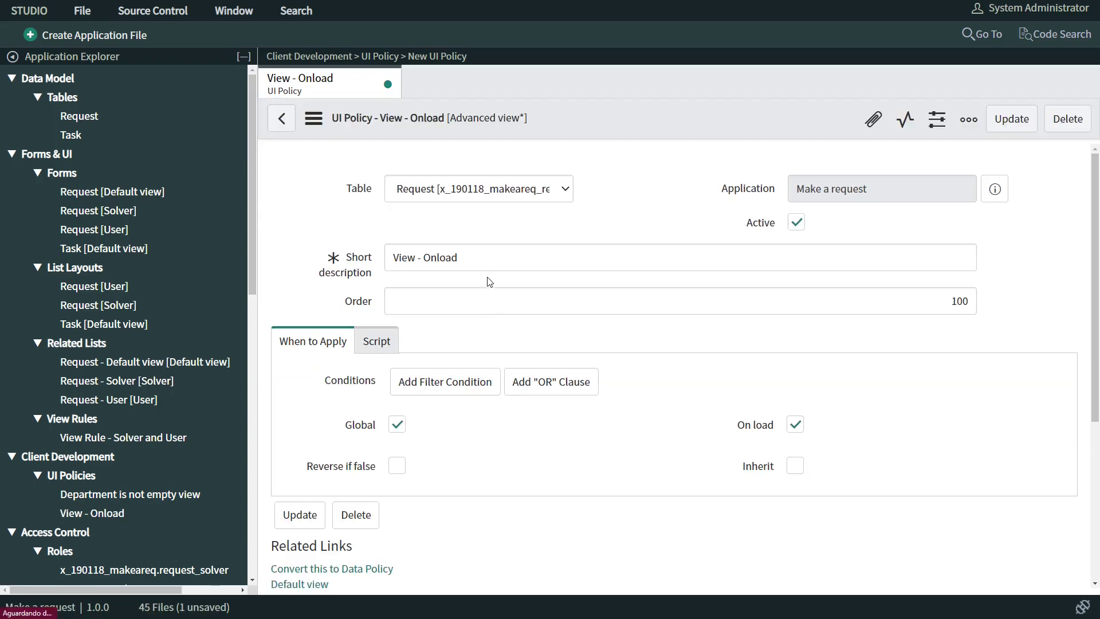
# Check the fields of concern listed in Notepad and start a new UI Policy Action for View - Onload
pyautogui.scroll(-7, 463, 386)
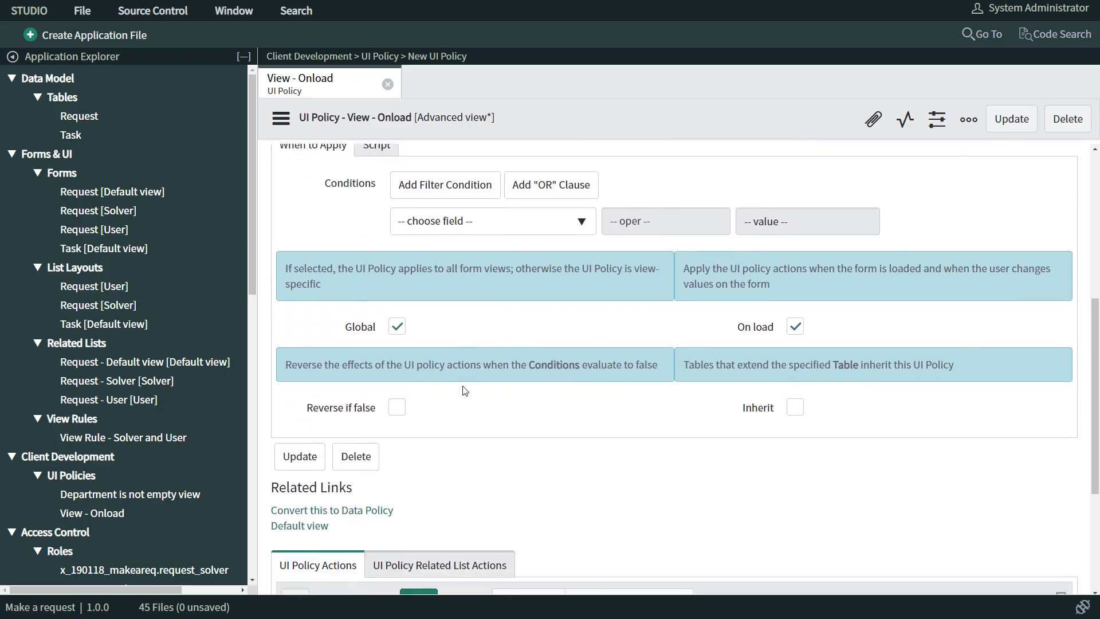
pyautogui.scroll(-1, 399, 458)
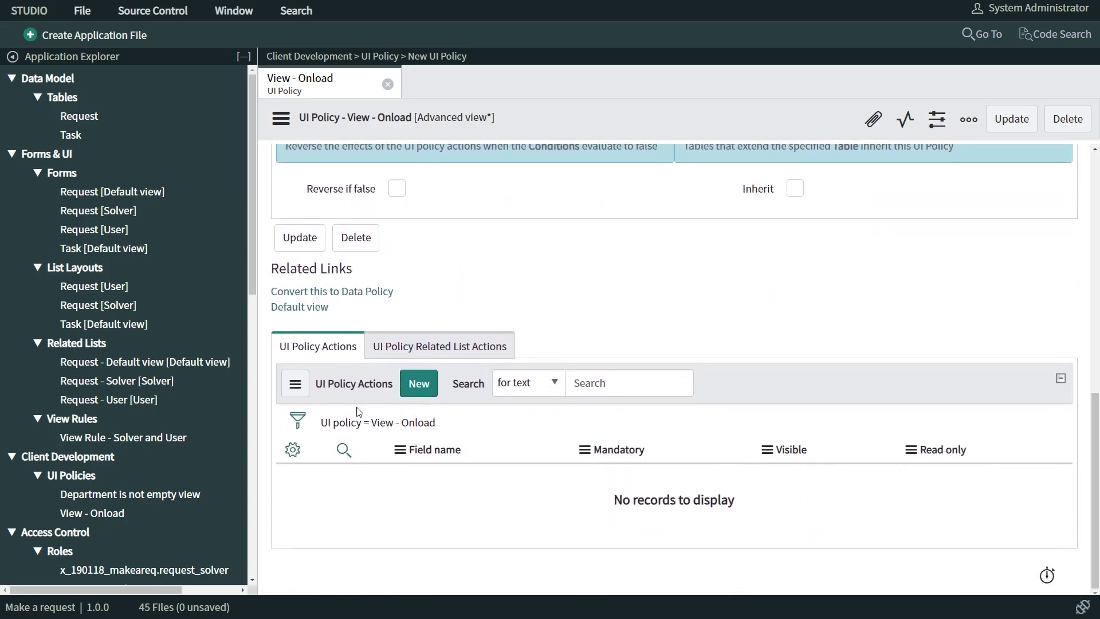
pyautogui.hotkey('alt', 'Tab')
pyautogui.moveTo(599, 287); pyautogui.dragTo(503, 182)
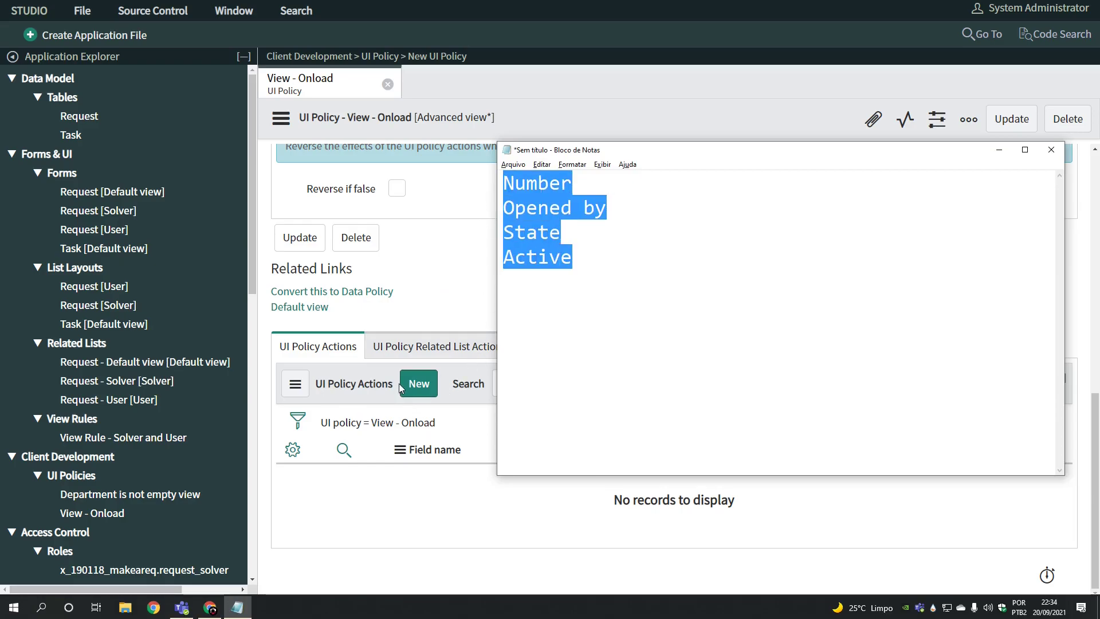
pyautogui.click(424, 389)
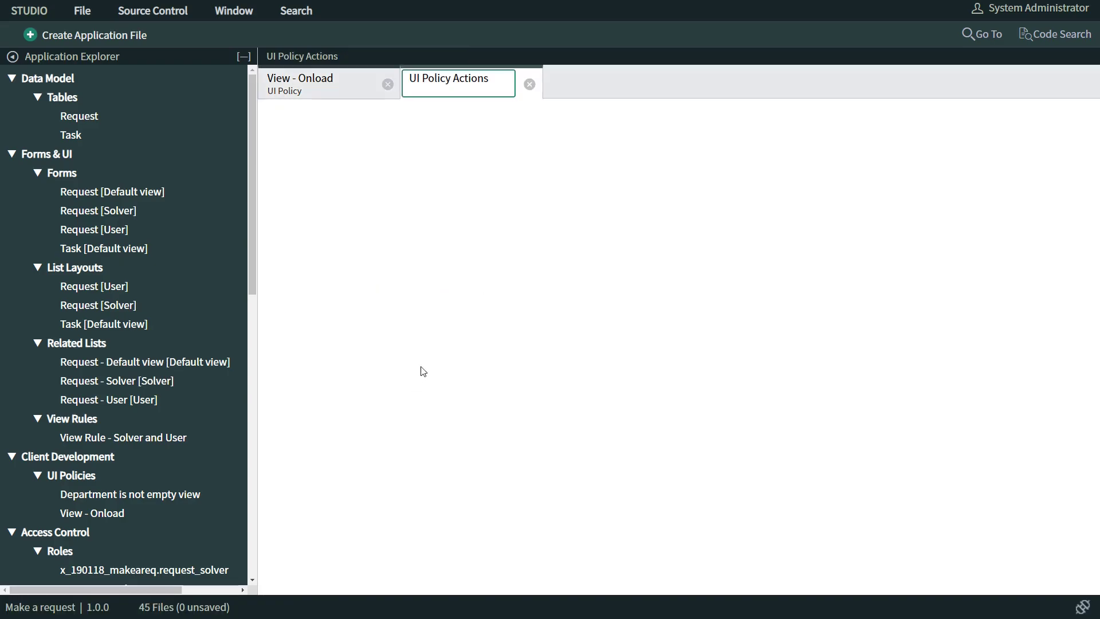
# Find Number in the field tree and set it as the field name of the new UI Policy Action
pyautogui.click(429, 306)
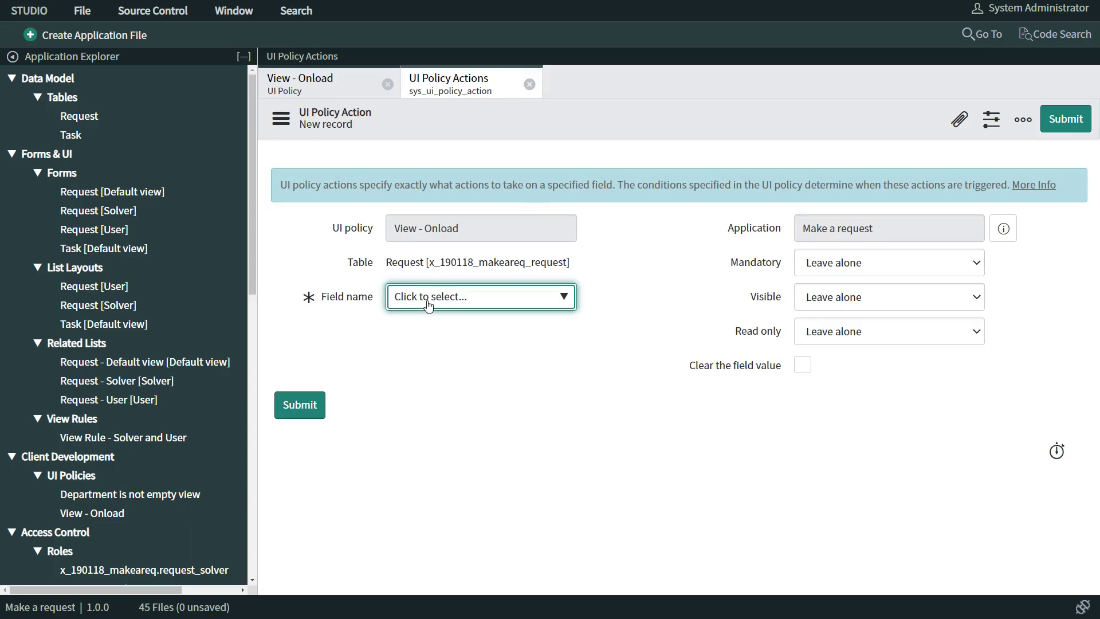
pyautogui.hotkey('ctrl', 'f')
pyautogui.write('nUMBER')
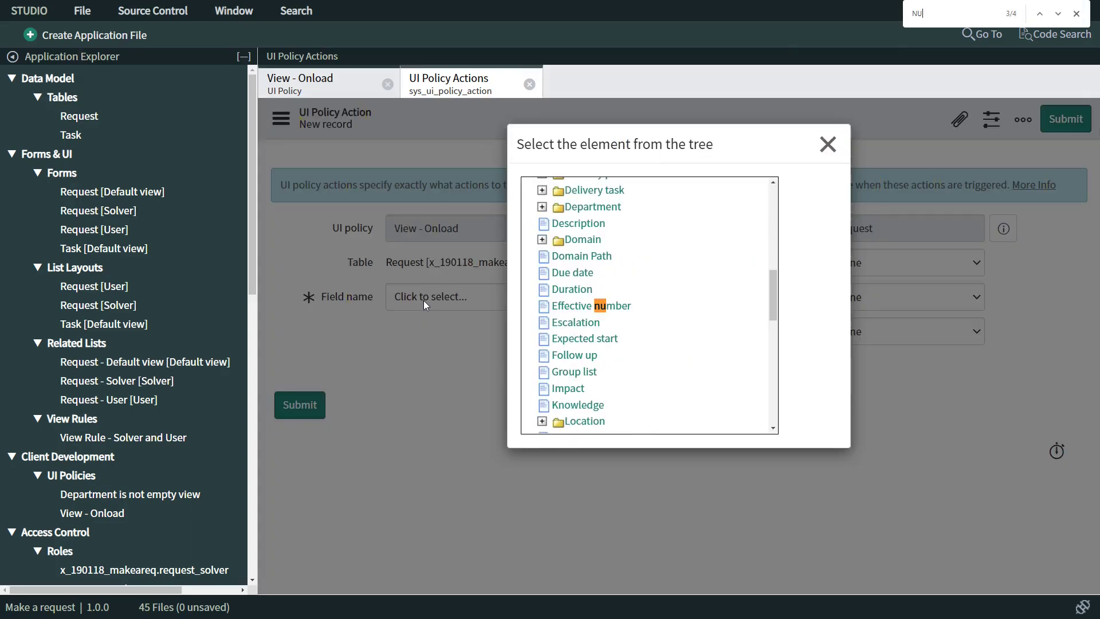
pyautogui.scroll(-10, 648, 363)
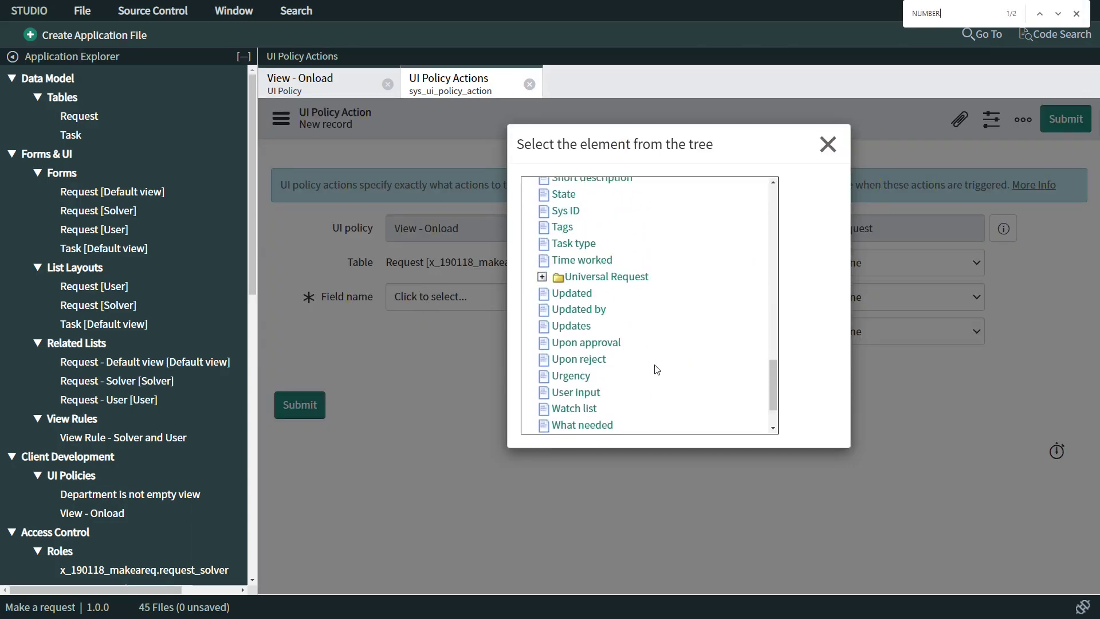
pyautogui.press('Return')
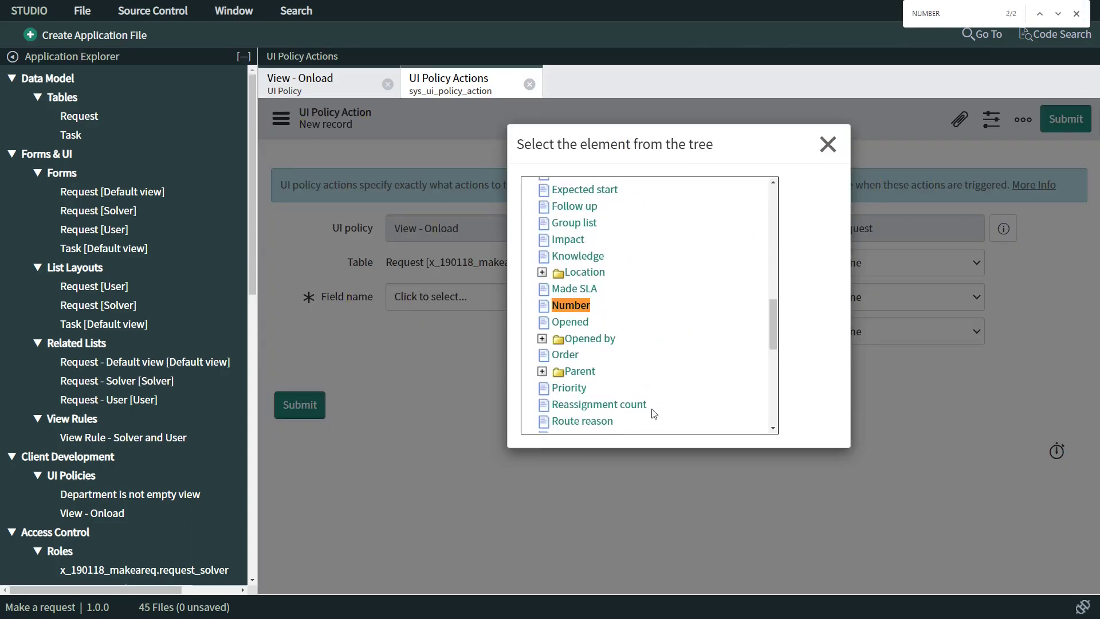
pyautogui.click(579, 308)
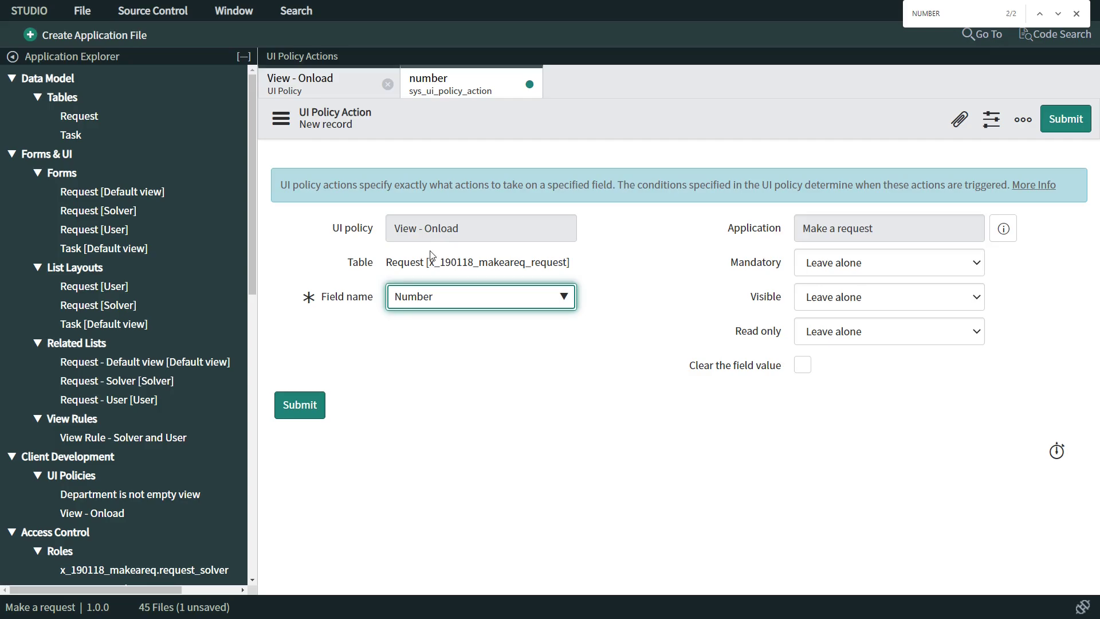
# Examine the action's UI policy, table and application, plus the Mandatory, Visible and Read only settings and the Mandatory options
pyautogui.moveTo(486, 232); pyautogui.dragTo(410, 230)
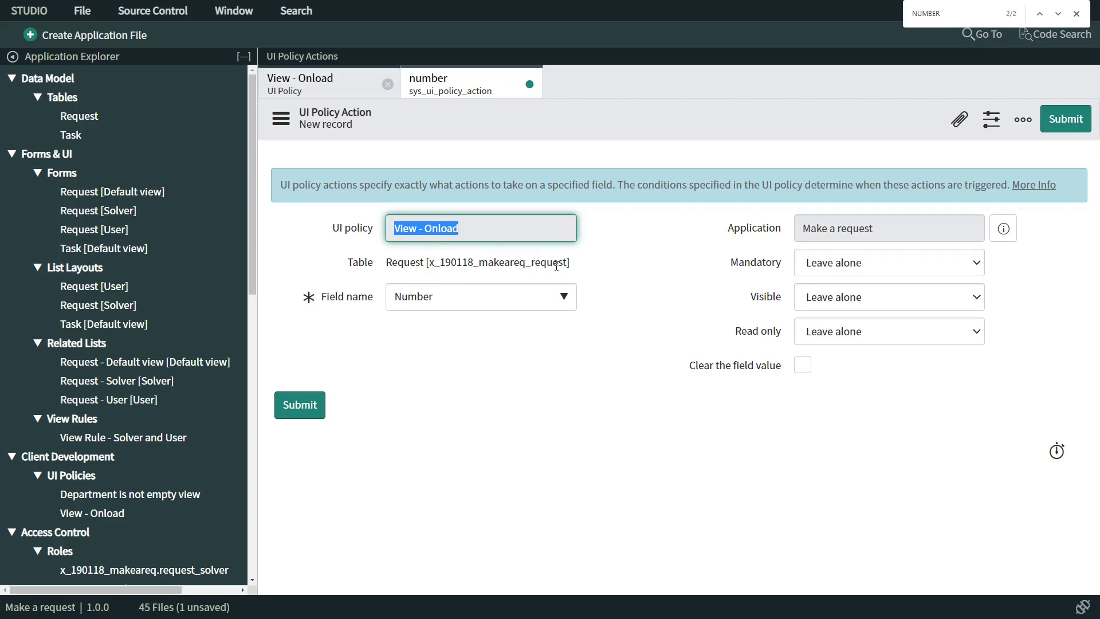
pyautogui.moveTo(386, 263); pyautogui.dragTo(584, 265)
pyautogui.click(488, 232)
pyautogui.click(926, 227)
pyautogui.moveTo(731, 265); pyautogui.dragTo(980, 356)
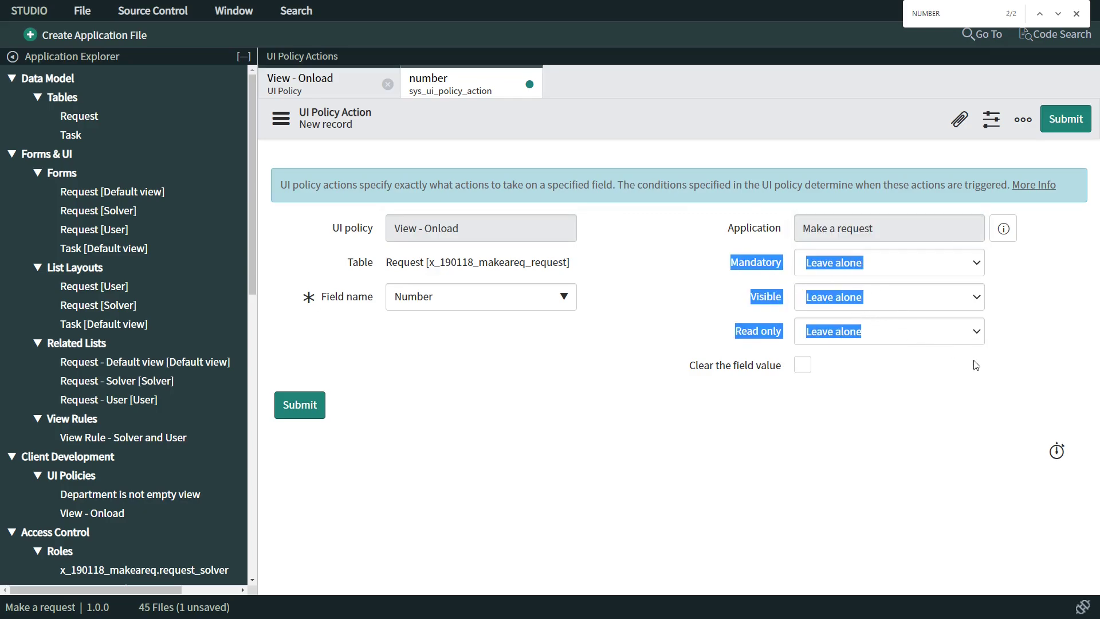
pyautogui.click(942, 379)
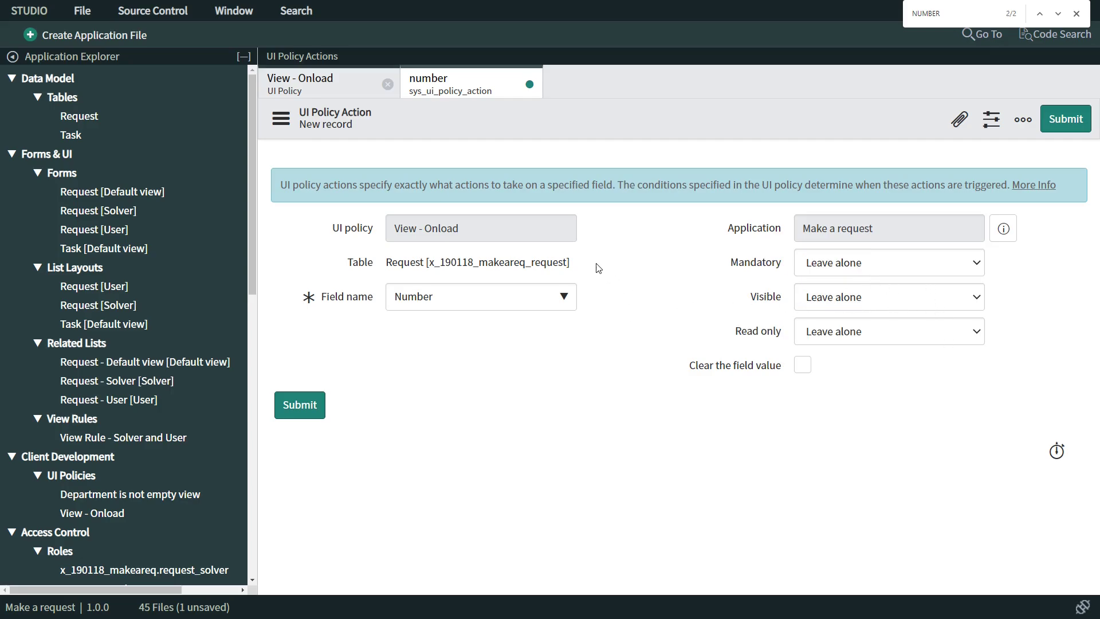
pyautogui.moveTo(427, 228); pyautogui.dragTo(356, 228)
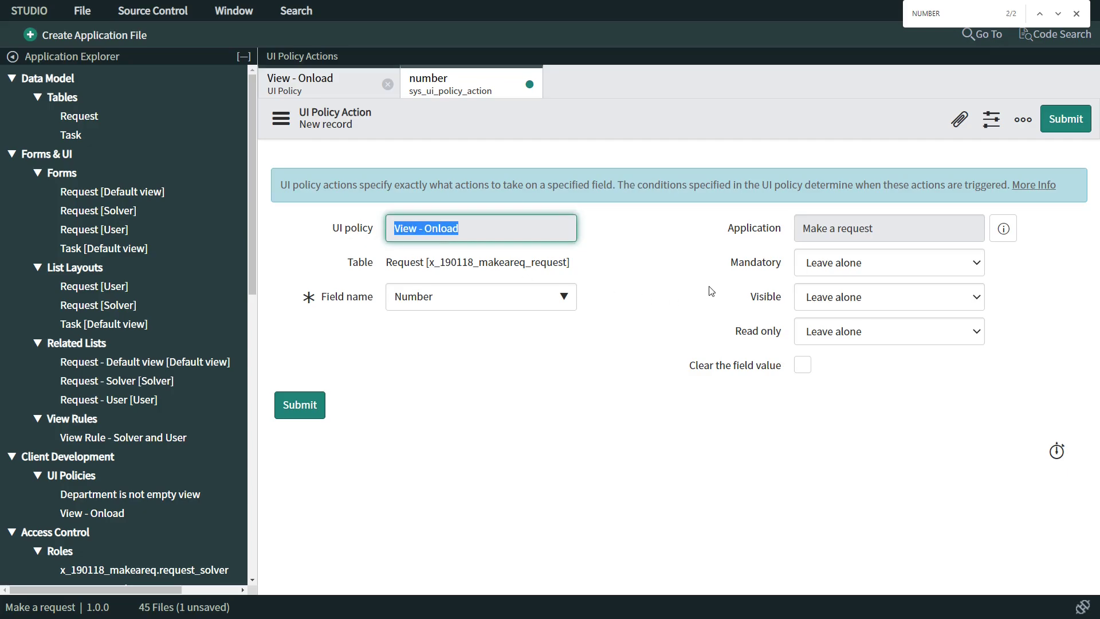
pyautogui.click(833, 263)
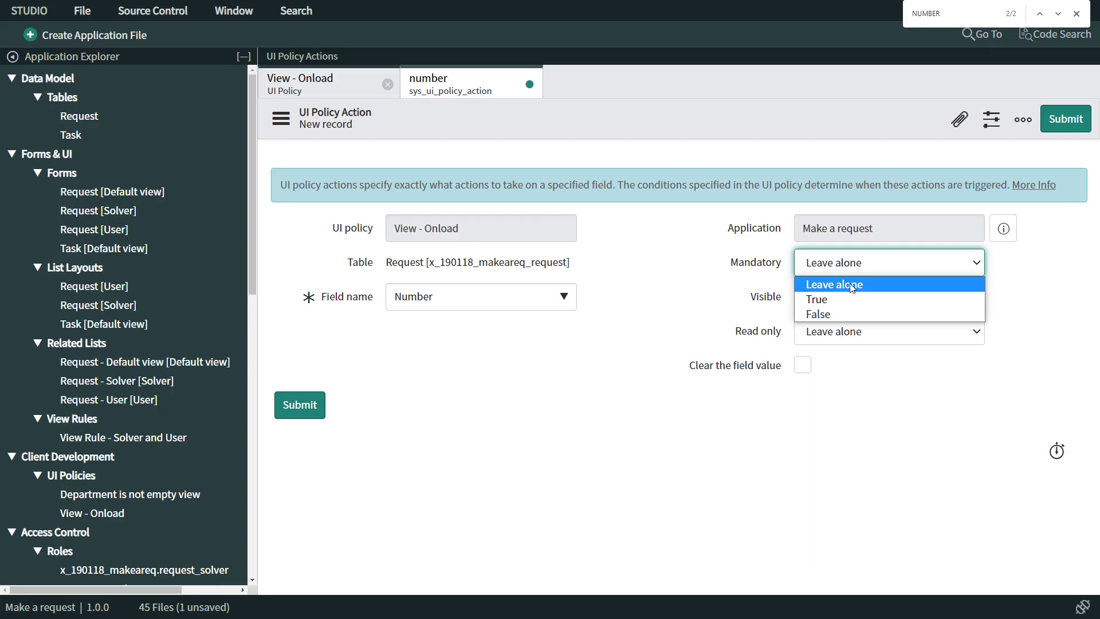
pyautogui.click(722, 272)
pyautogui.moveTo(721, 272); pyautogui.dragTo(798, 261)
pyautogui.moveTo(745, 303); pyautogui.dragTo(735, 331)
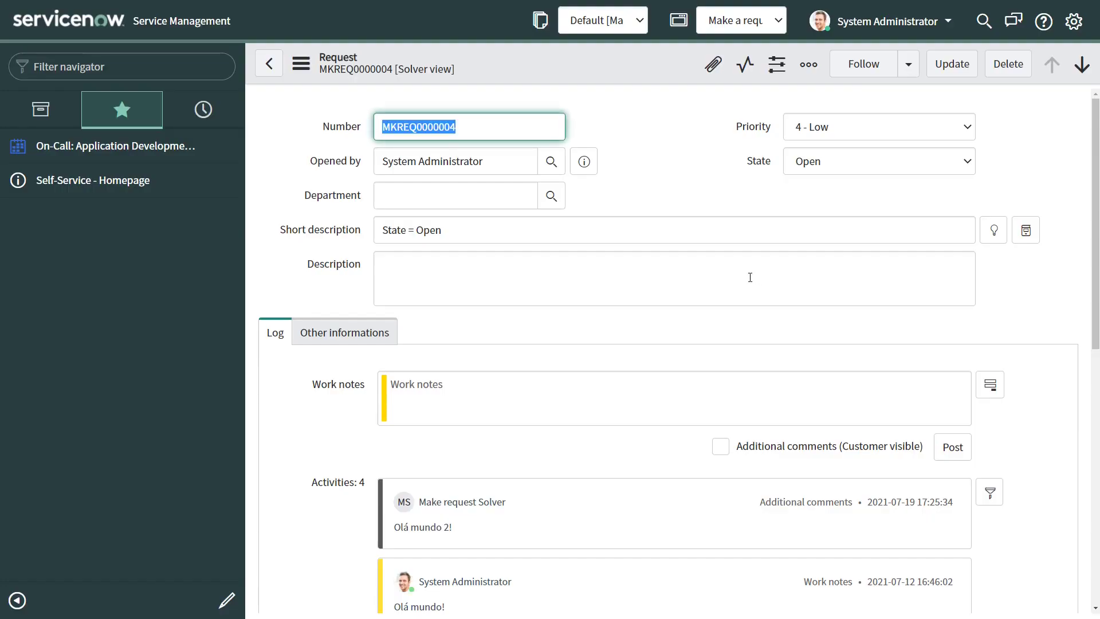
# Open the dictionary entry of the request's Number field and examine its Read only and Mandatory attributes
pyautogui.rightClick(349, 132)
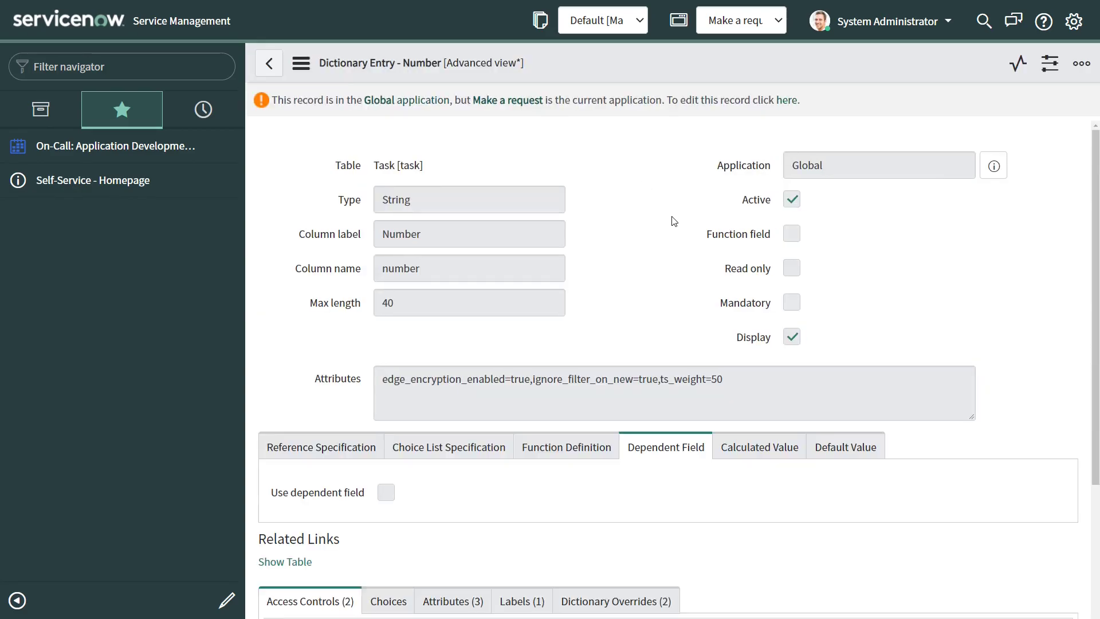
pyautogui.scroll(-2, 723, 241)
pyautogui.moveTo(728, 226); pyautogui.dragTo(777, 226)
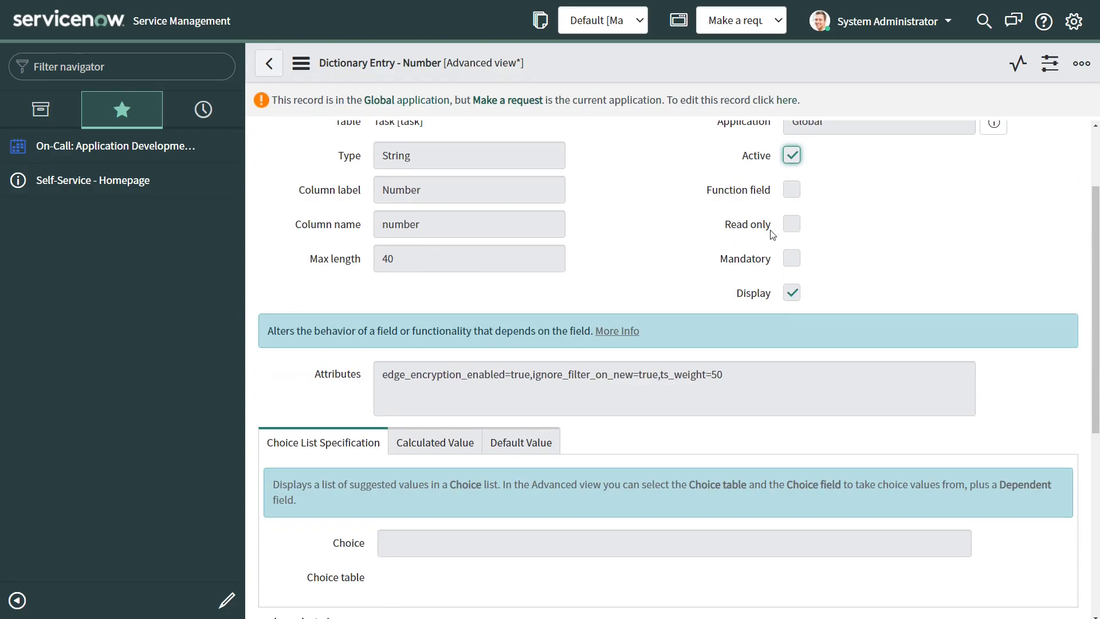
pyautogui.moveTo(725, 260); pyautogui.dragTo(785, 261)
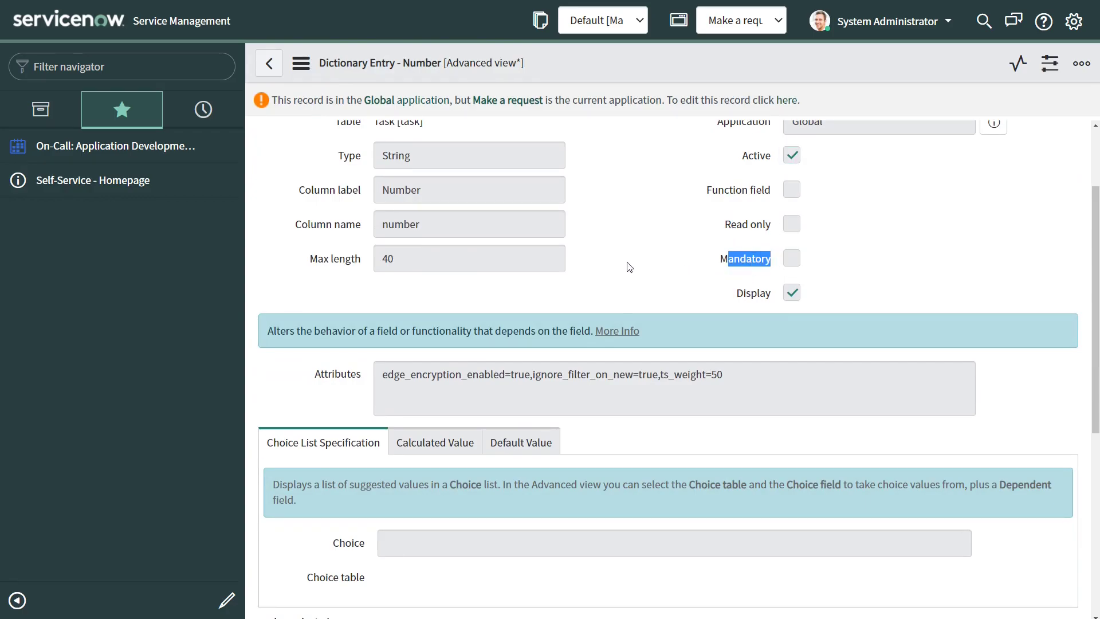
pyautogui.hotkey('ctrl', 'Tab')
pyautogui.hotkey('ctrl', 'Tab')
pyautogui.moveTo(723, 224); pyautogui.dragTo(789, 235)
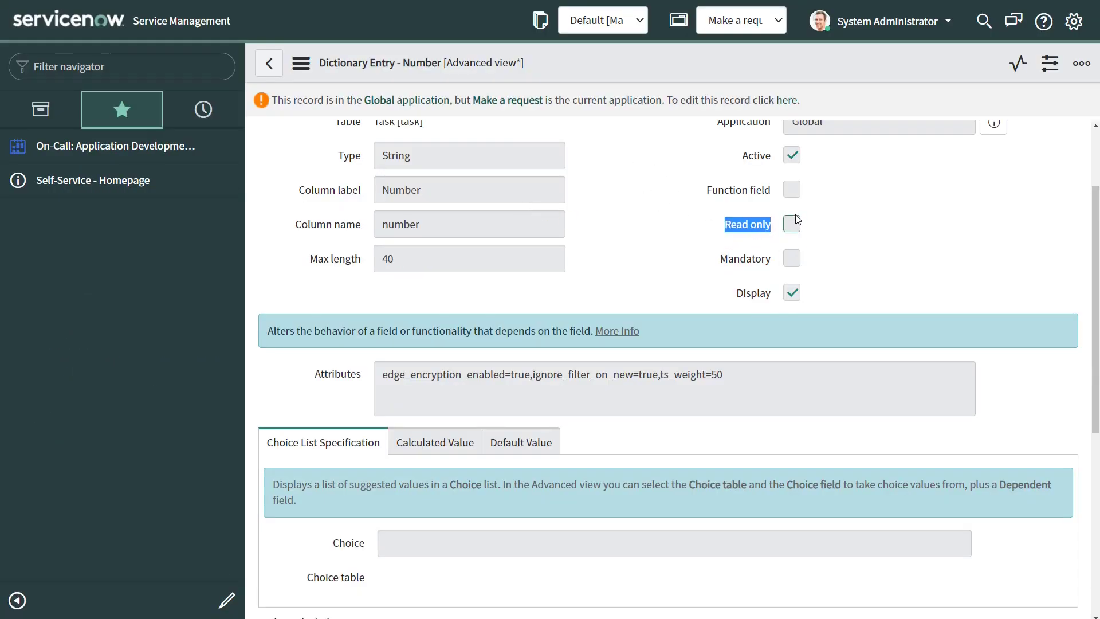
# Compare the Number dictionary entry's Read only and Mandatory attributes with the settings of the UI Policy Action in Studio
pyautogui.hotkey('ctrl', 'Tab')
pyautogui.hotkey('ctrl', 'Tab')
pyautogui.hotkey('ctrl', 'shift')
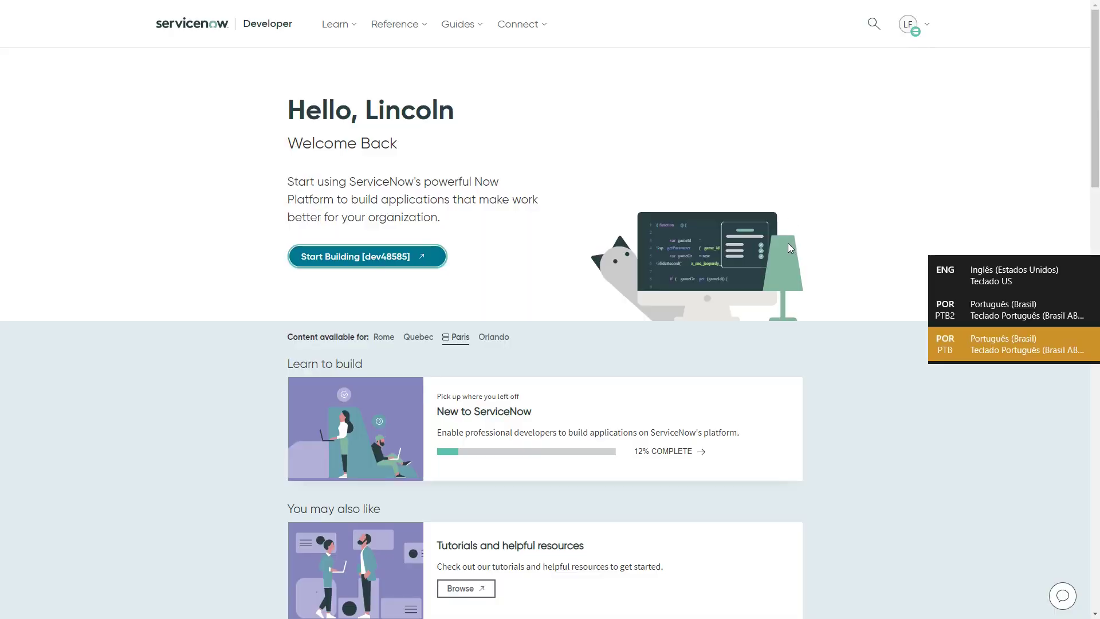
pyautogui.hotkey('ctrl', 'Tab')
pyautogui.hotkey('ctrl', 'Tab')
pyautogui.hotkey('ctrl', 'Tab')
pyautogui.hotkey('ctrl', 'Tab')
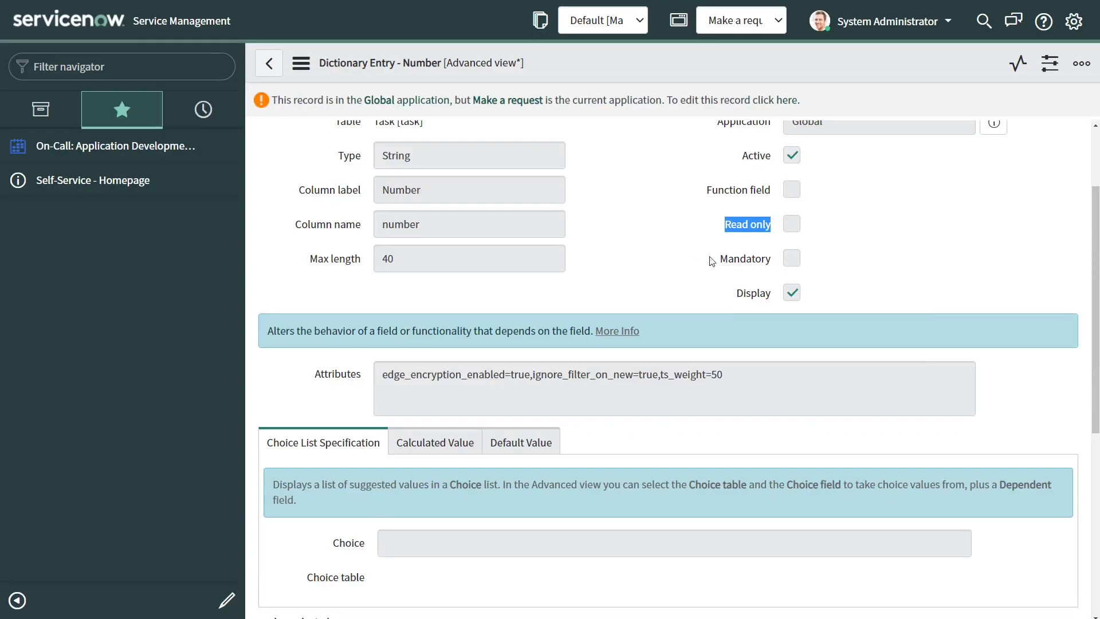
pyautogui.click(700, 257)
pyautogui.hotkey('ctrl', 'Tab')
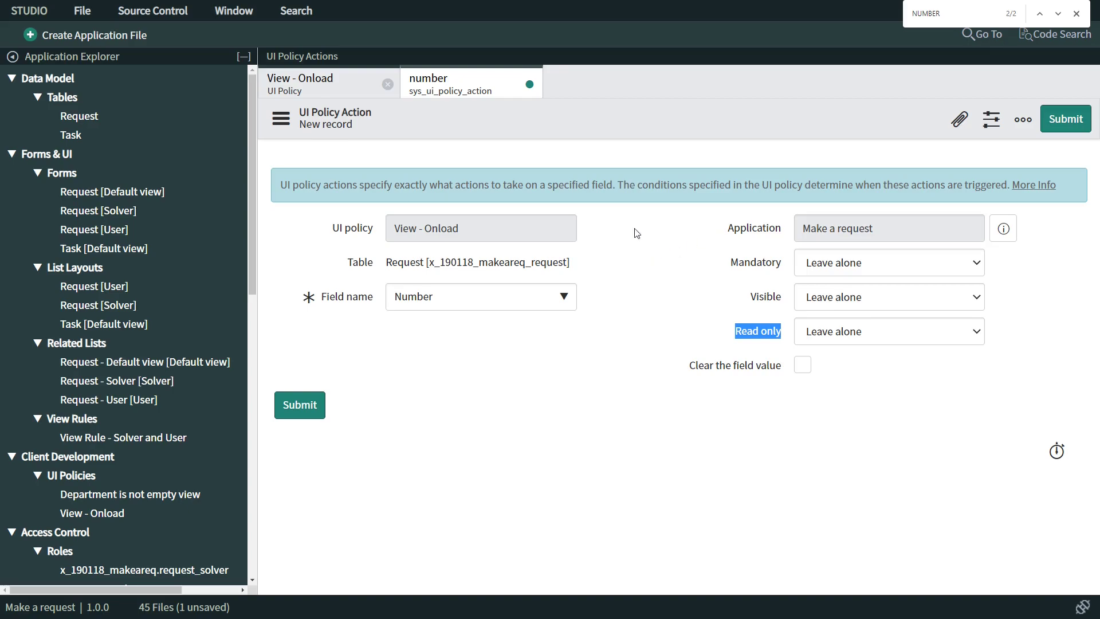
pyautogui.hotkey('ctrl', 'Tab')
pyautogui.hotkey('ctrl', 'Tab')
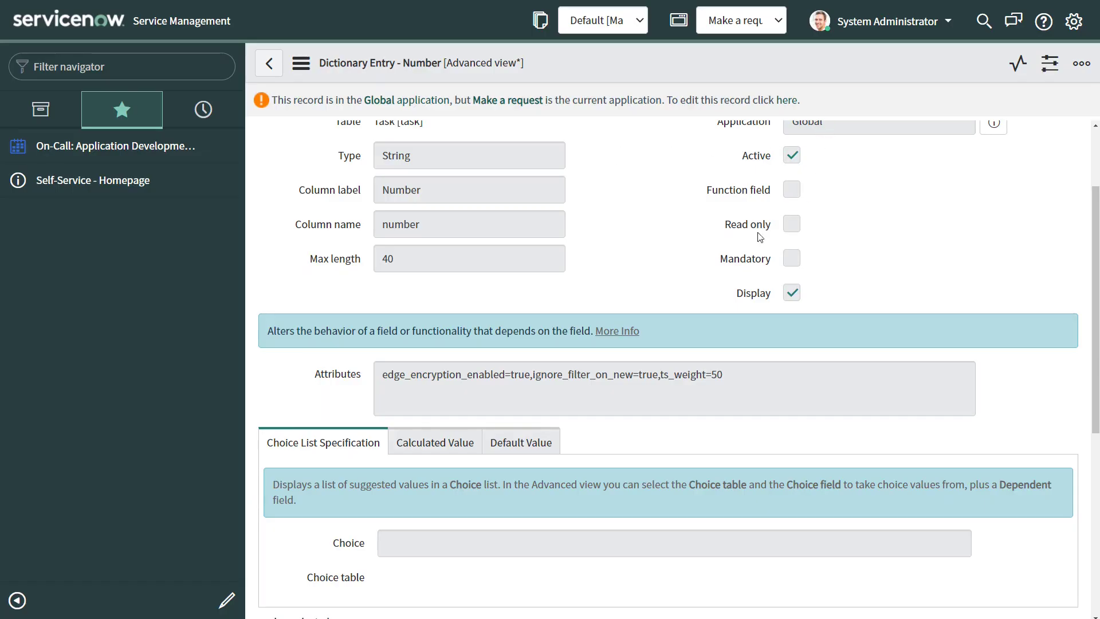
pyautogui.hotkey('ctrl', 'Tab')
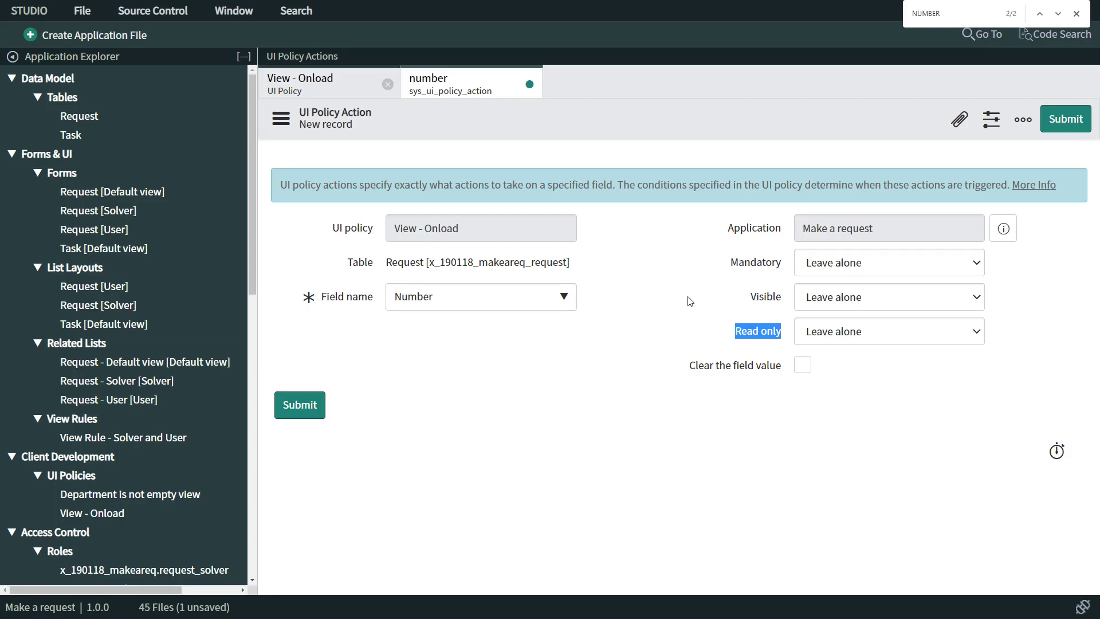
# Review the Mandatory options of the Number action and choose Leave alone
pyautogui.moveTo(728, 262); pyautogui.dragTo(799, 264)
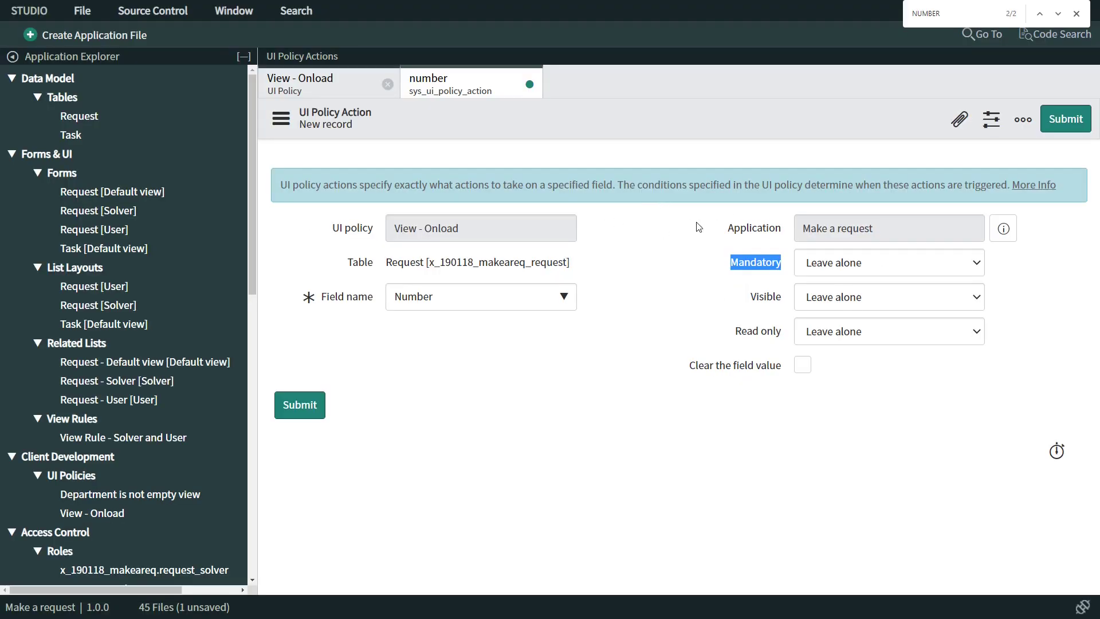
pyautogui.click(817, 270)
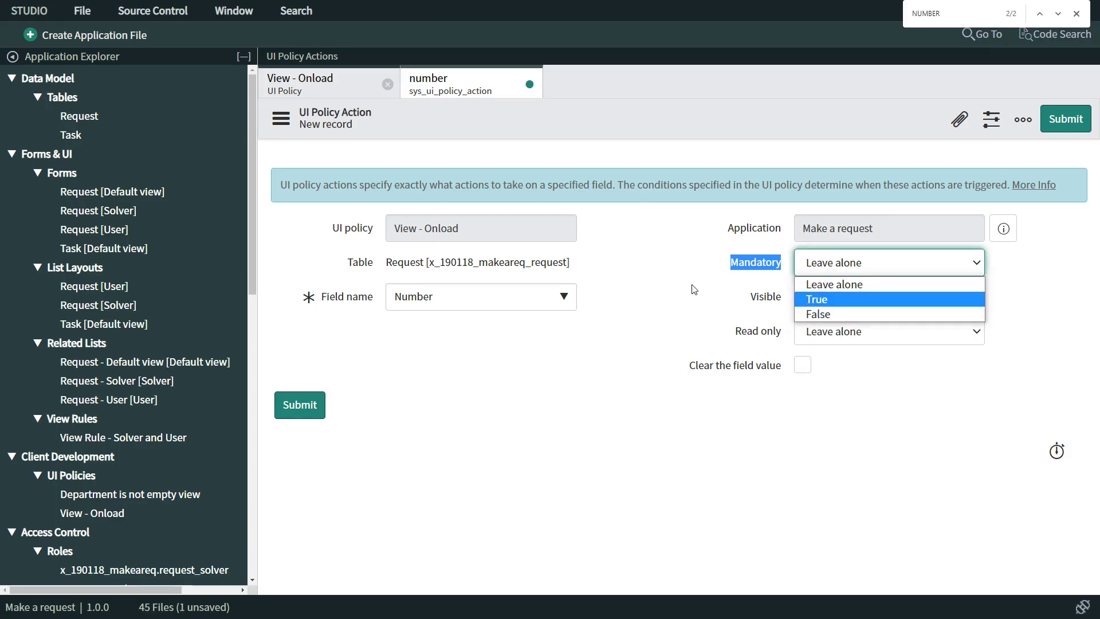
pyautogui.click(820, 286)
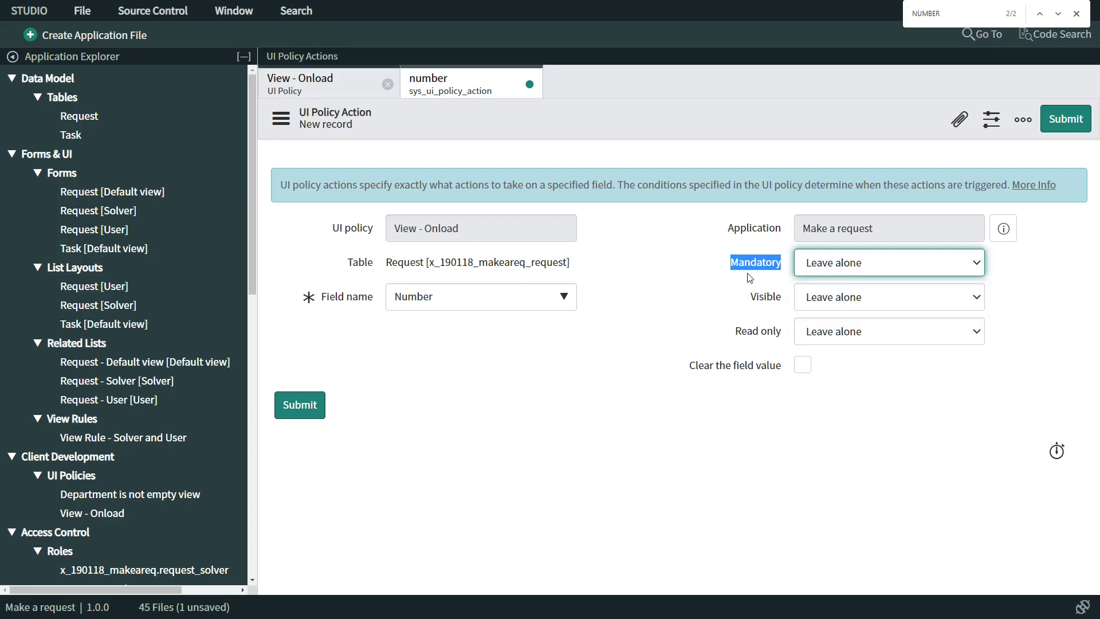
# Try the True and False options of Visible on the Number action and return Visible to Leave alone
pyautogui.moveTo(759, 272)
pyautogui.click(814, 297)
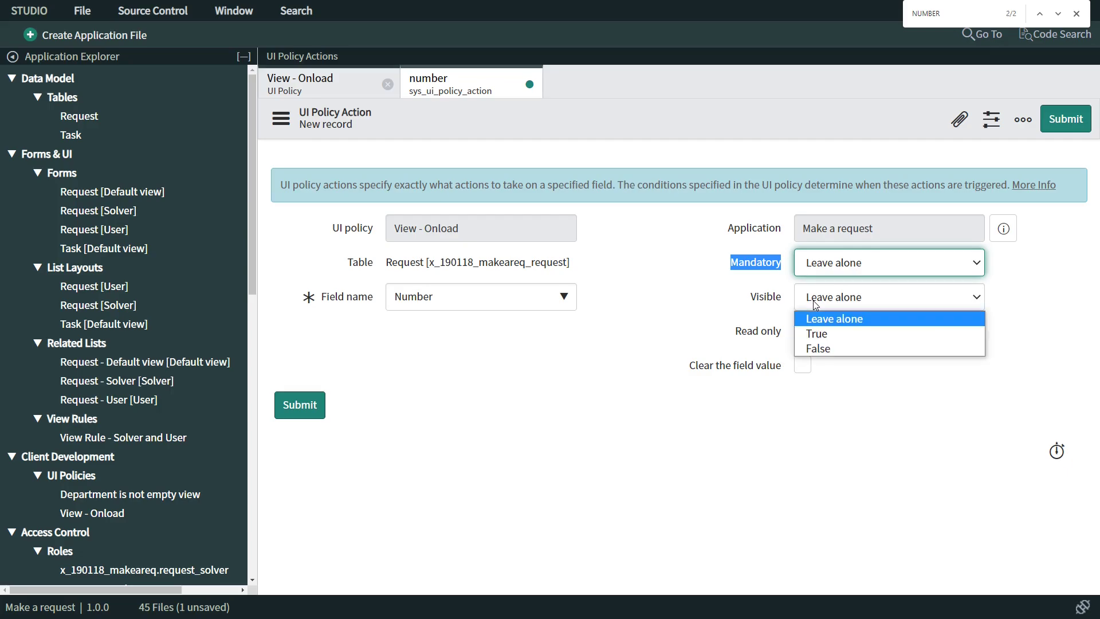
pyautogui.click(819, 294)
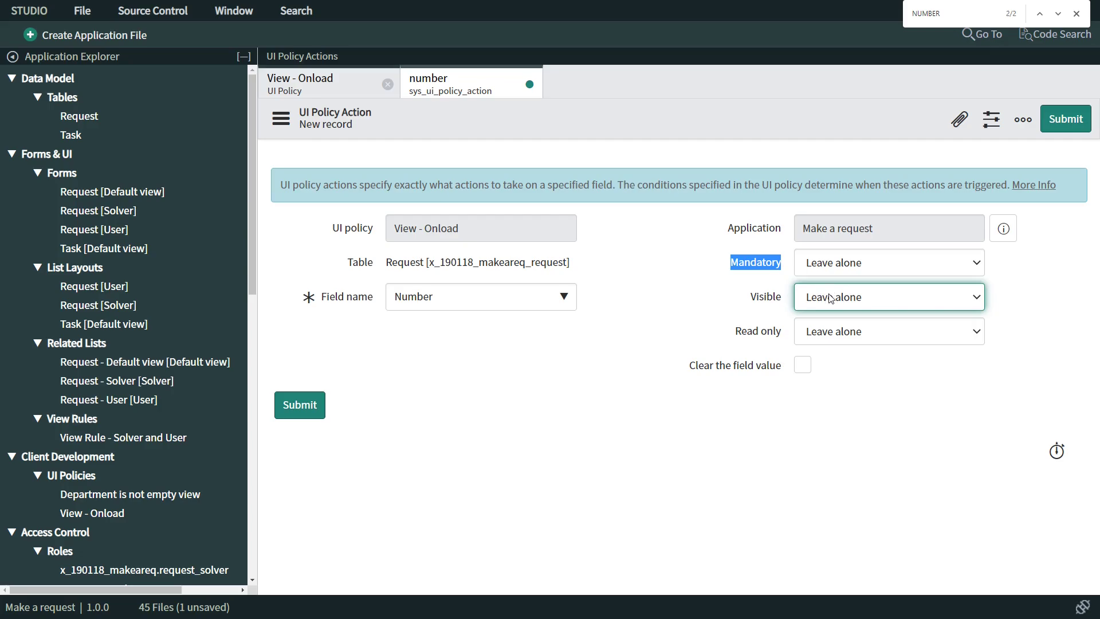
pyautogui.click(815, 299)
pyautogui.click(832, 332)
pyautogui.moveTo(494, 236); pyautogui.dragTo(298, 220)
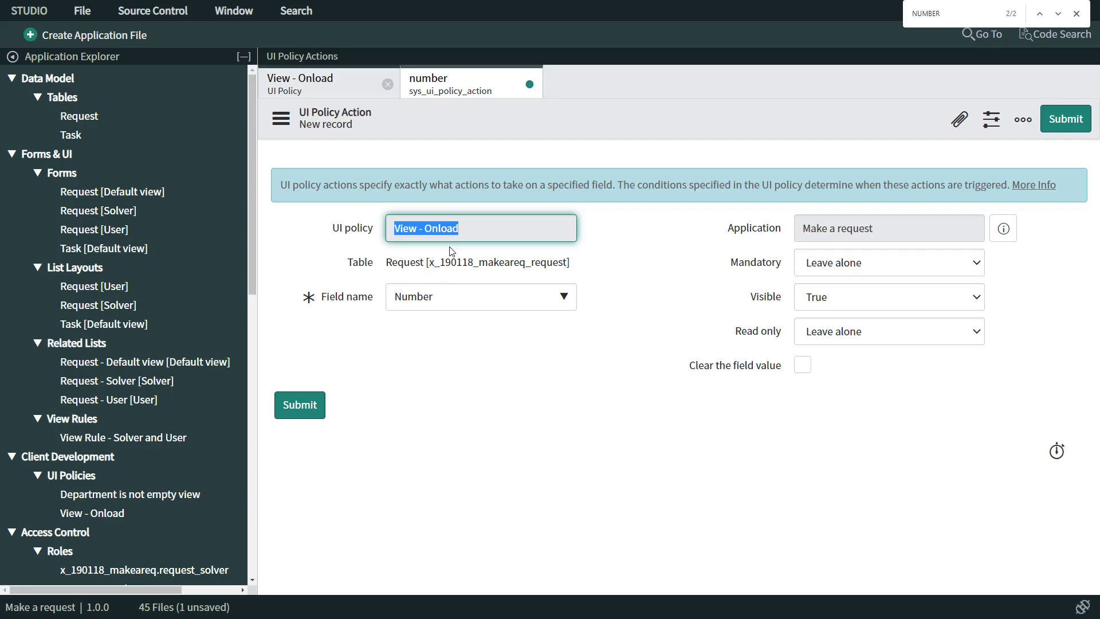
pyautogui.click(825, 298)
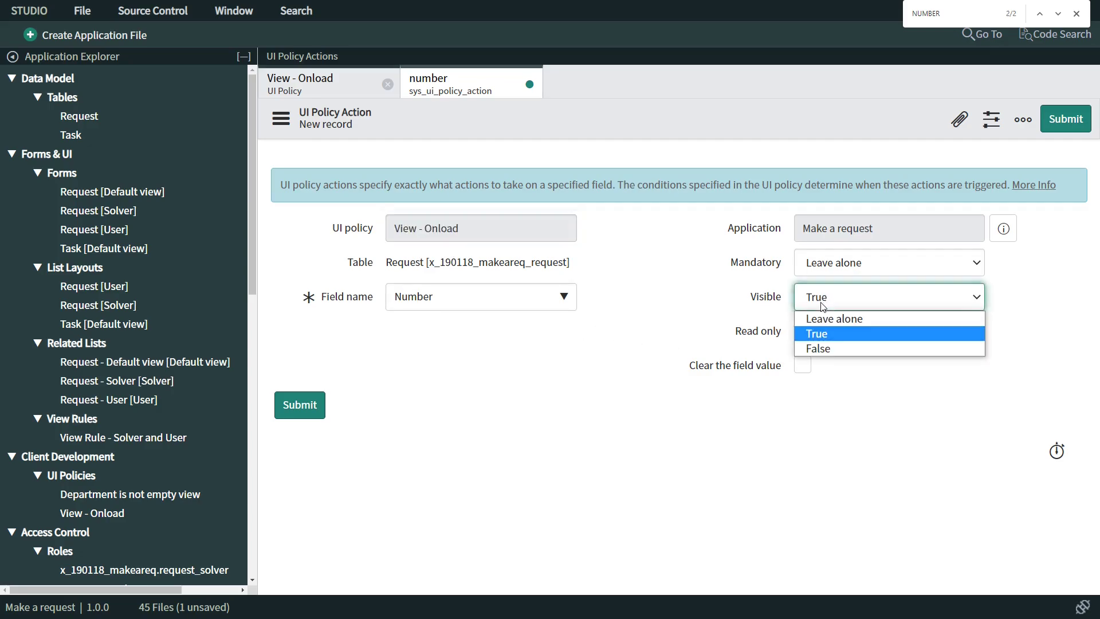
pyautogui.click(825, 347)
pyautogui.click(825, 298)
pyautogui.click(827, 316)
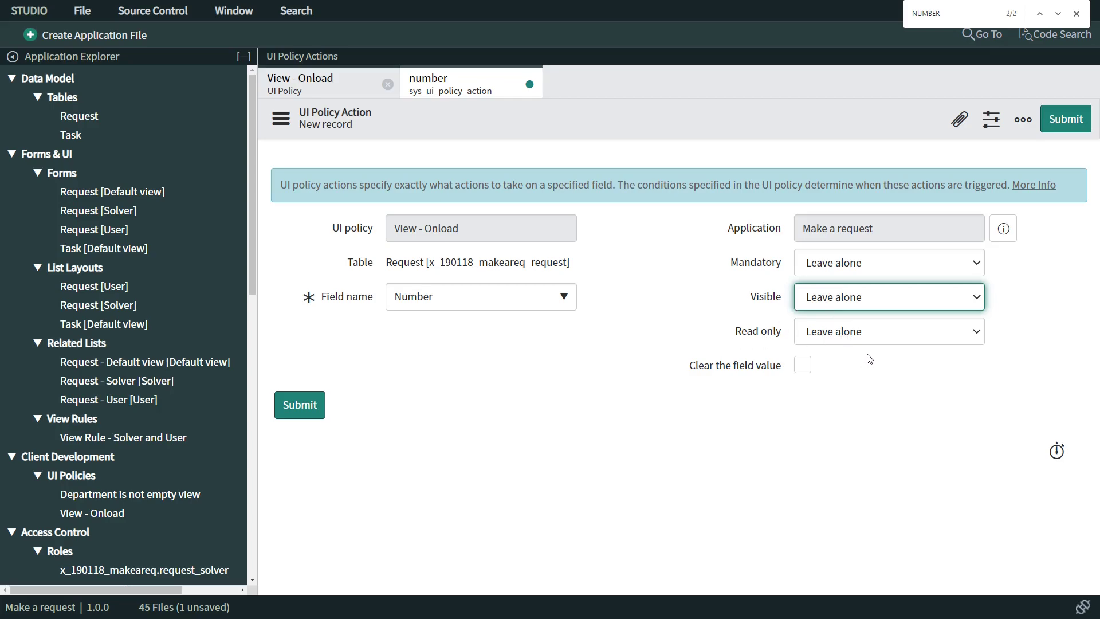
# Set Read only to True on the Number UI Policy Action and submit it
pyautogui.click(825, 333)
pyautogui.click(839, 371)
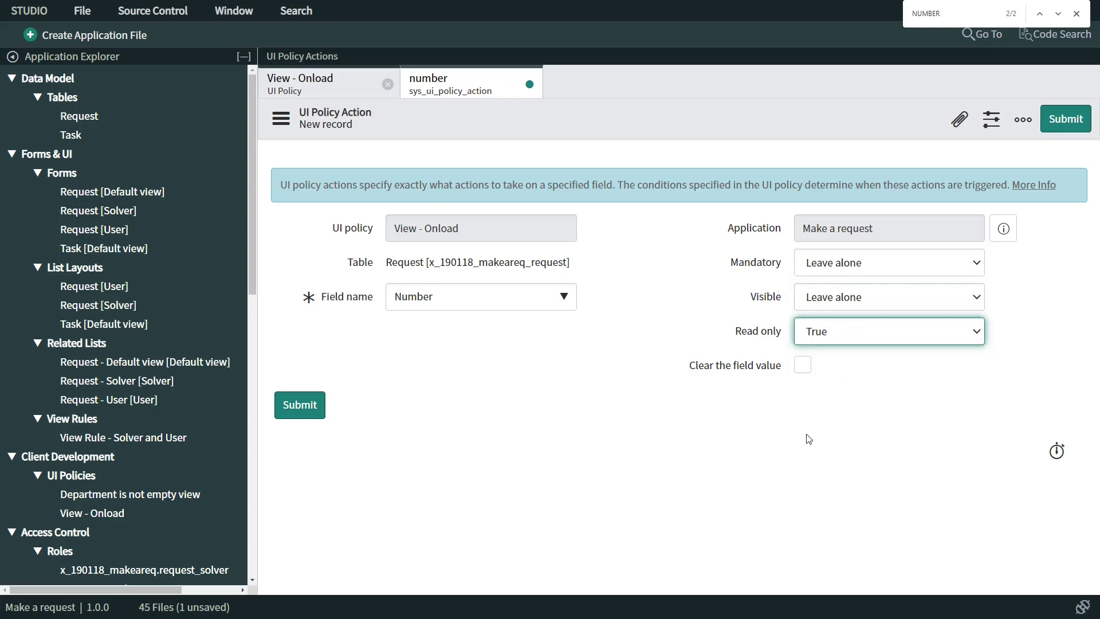
pyautogui.click(806, 405)
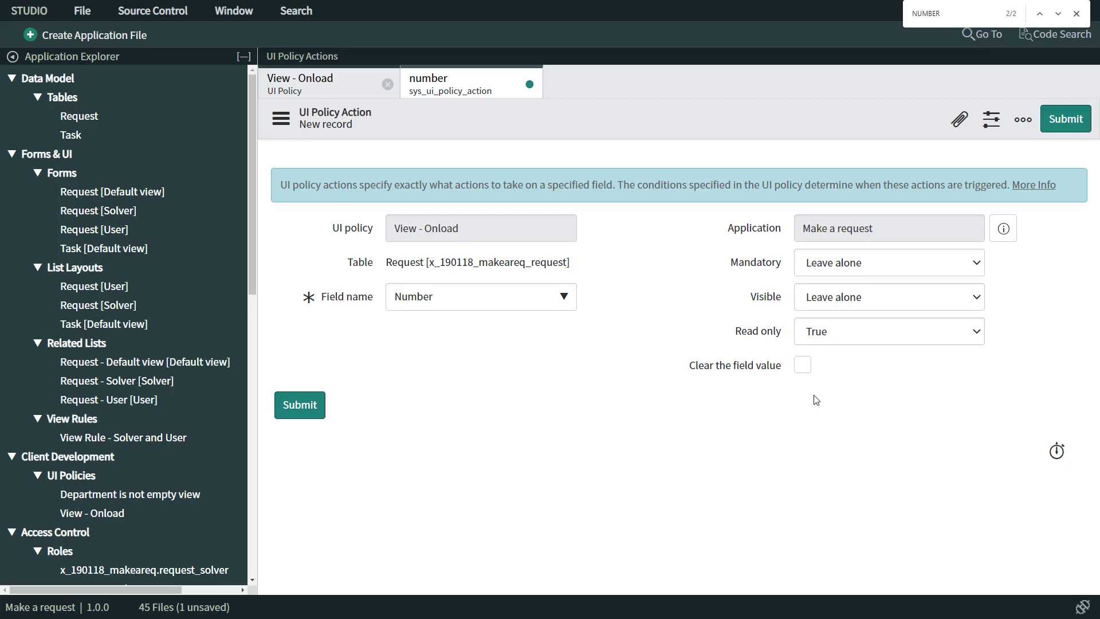
pyautogui.moveTo(485, 221); pyautogui.dragTo(391, 228)
pyautogui.moveTo(716, 335); pyautogui.dragTo(795, 337)
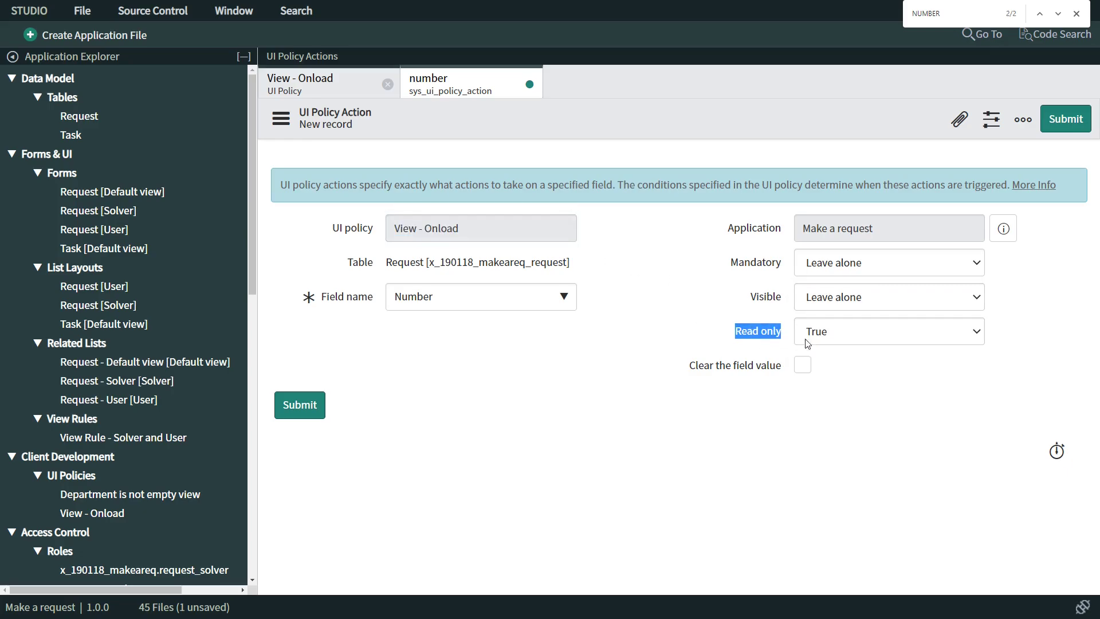
pyautogui.click(302, 407)
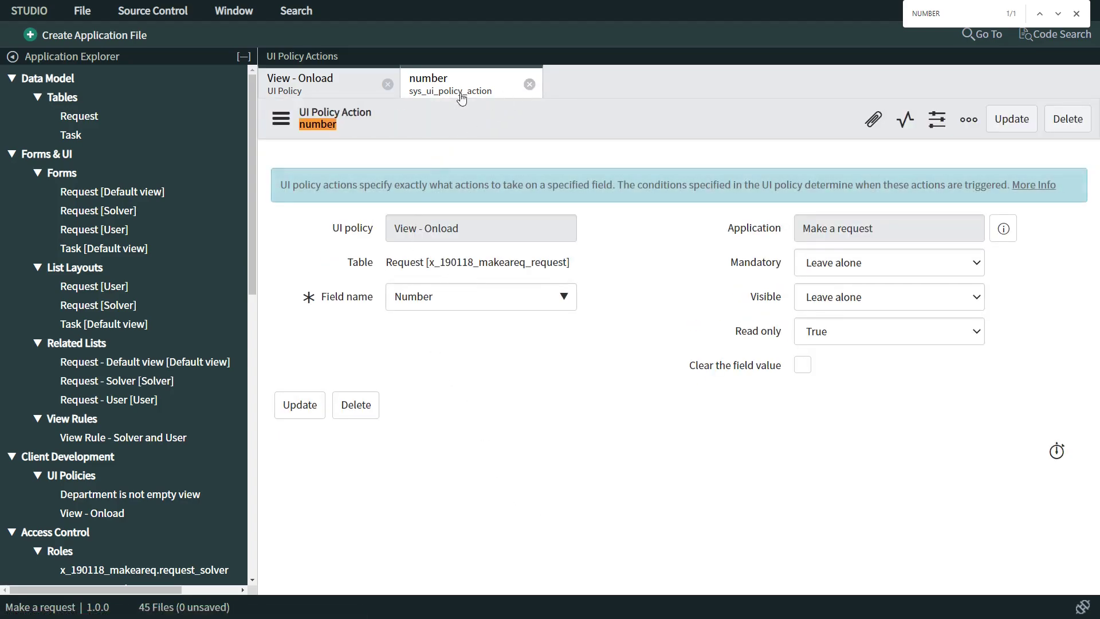
# Return to the View - Onload UI policy, refresh its UI Policy Actions list and review the policy's settings
pyautogui.click(321, 83)
pyautogui.click(416, 464)
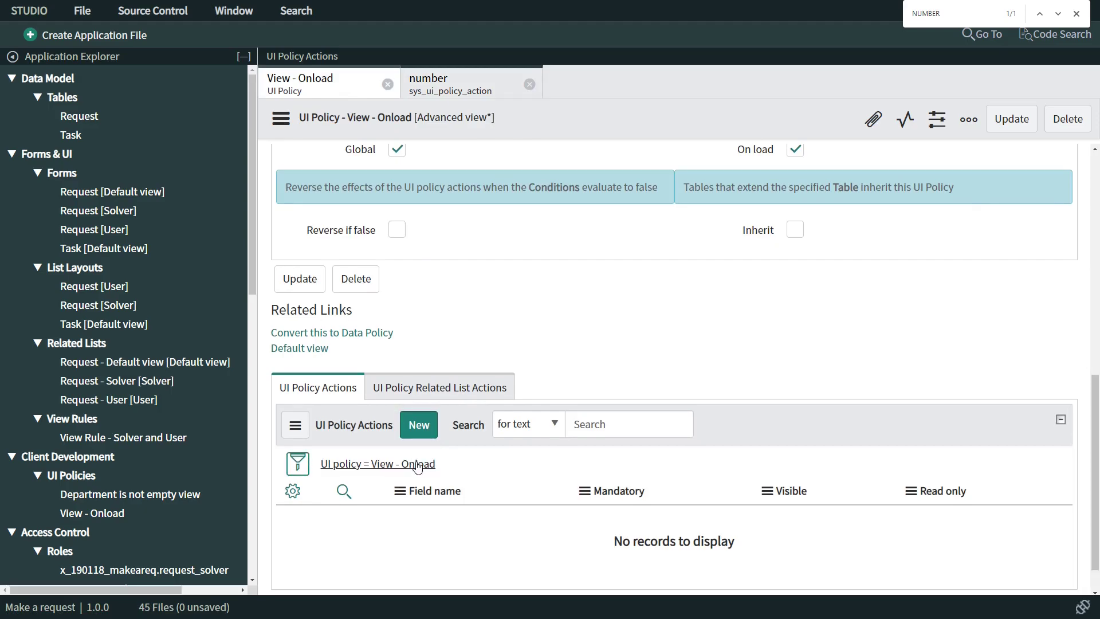
pyautogui.scroll(-2, 432, 475)
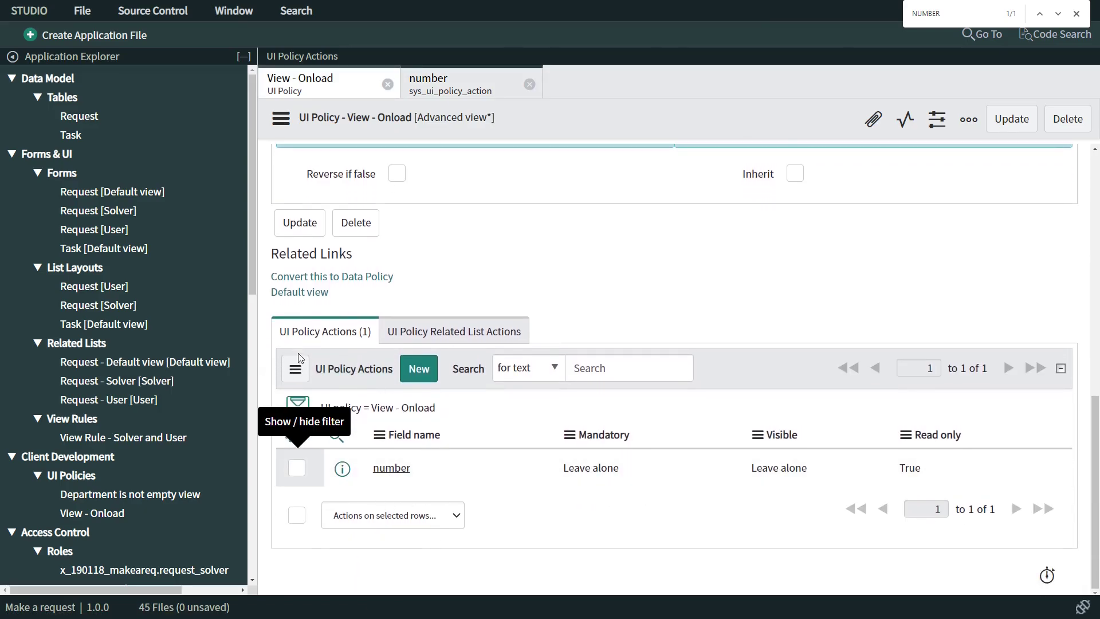
pyautogui.scroll(3, 377, 249)
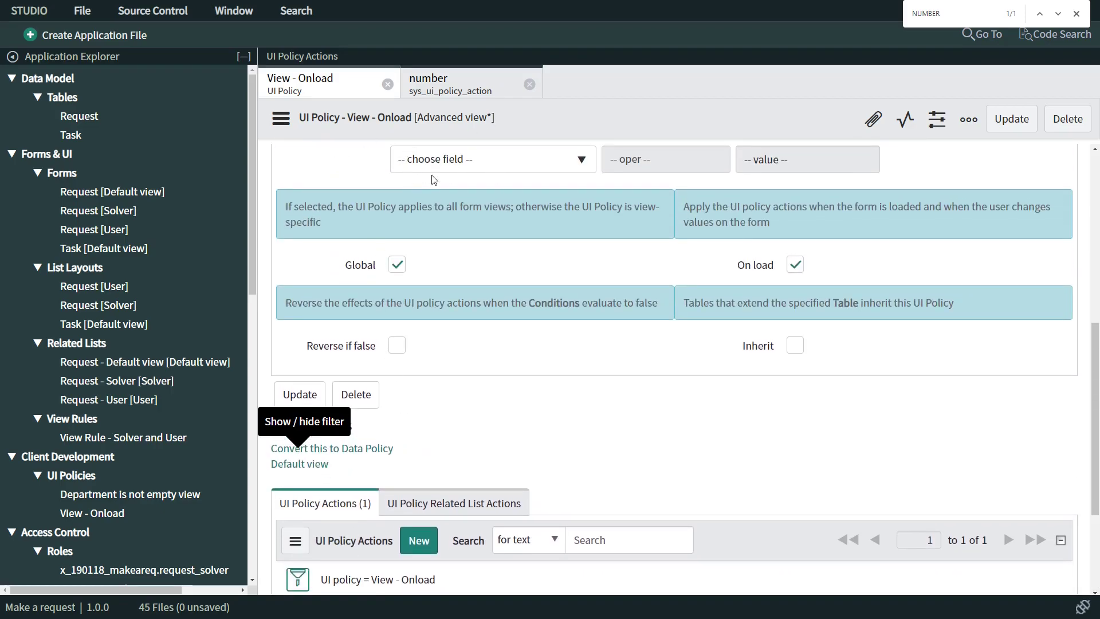
pyautogui.scroll(-3, 473, 283)
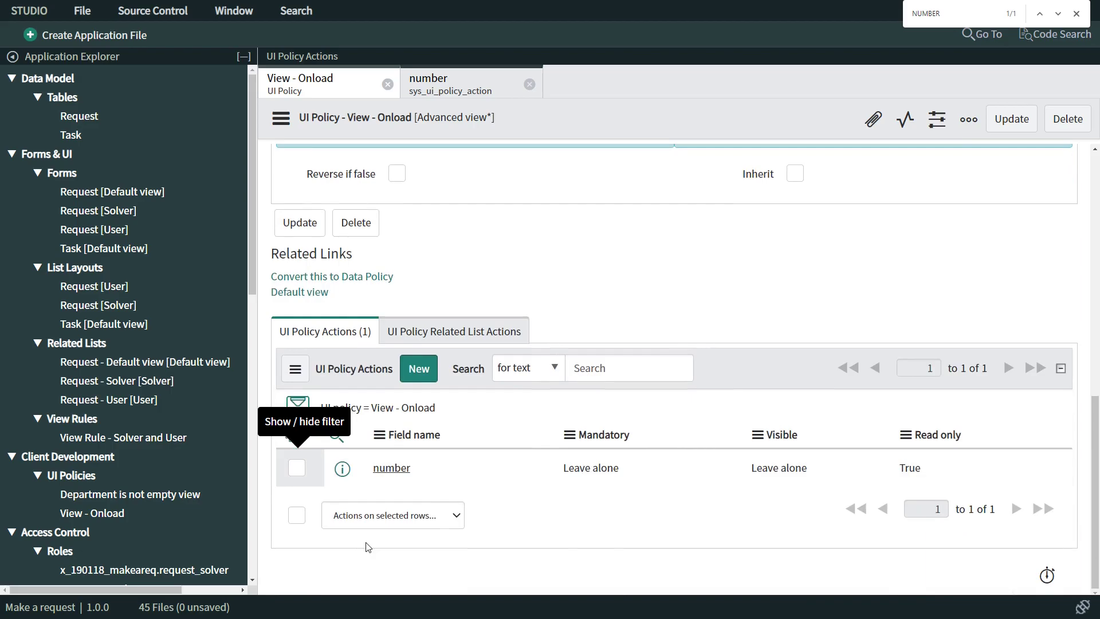
# Create and submit a View - Onload UI Policy Action for the Opened by field with Read only set to True
pyautogui.click(419, 369)
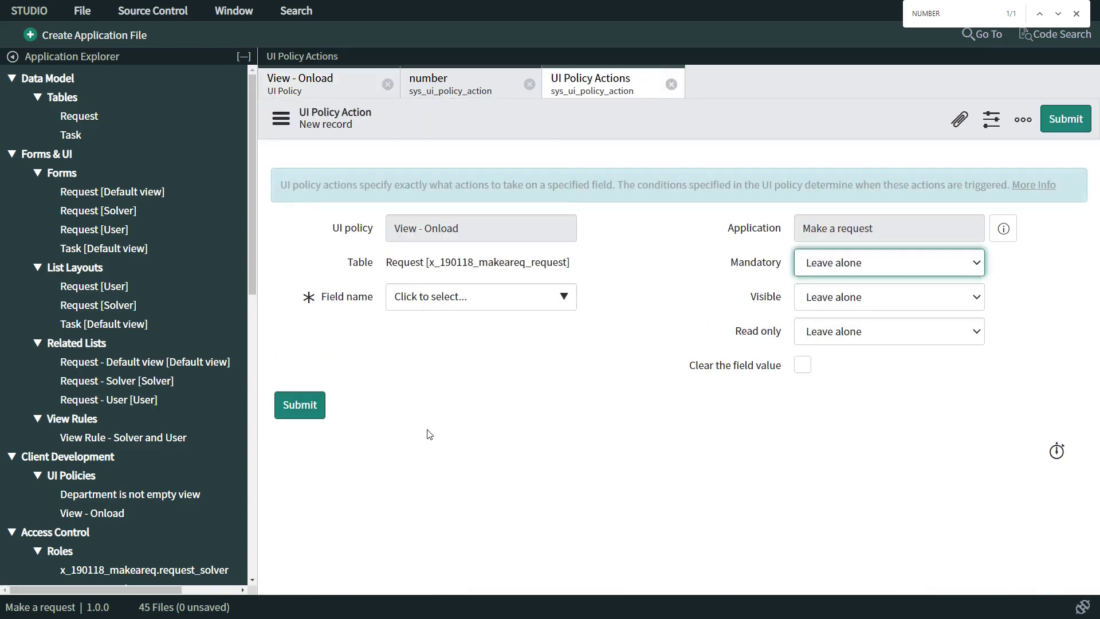
pyautogui.hotkey('alt', 'Tab')
pyautogui.click(404, 297)
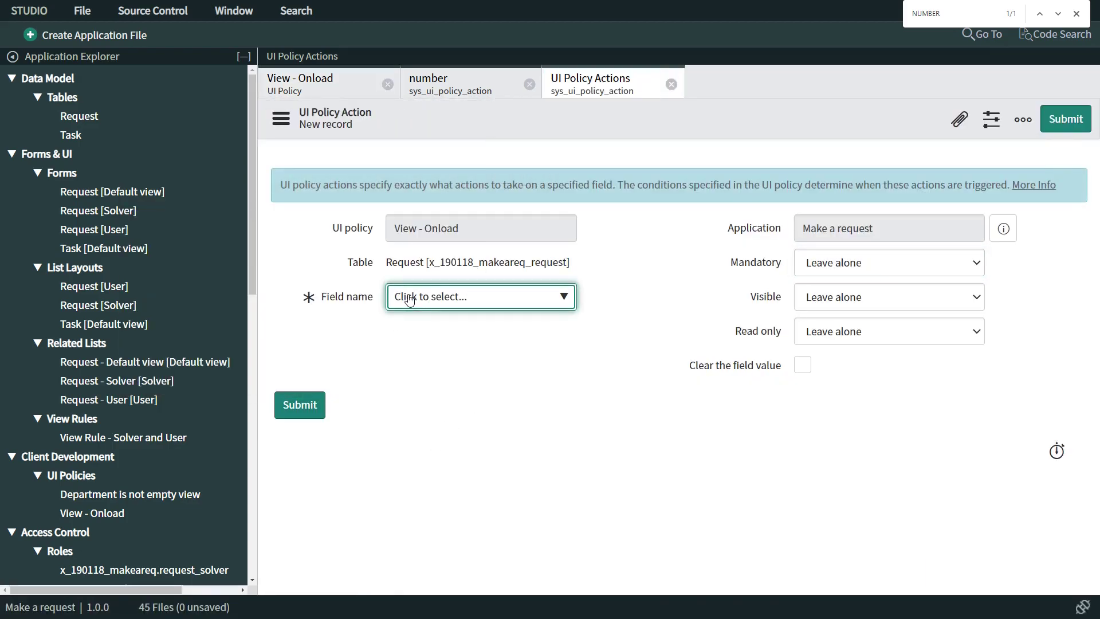
pyautogui.hotkey('ctrl', 'f')
pyautogui.write('o')
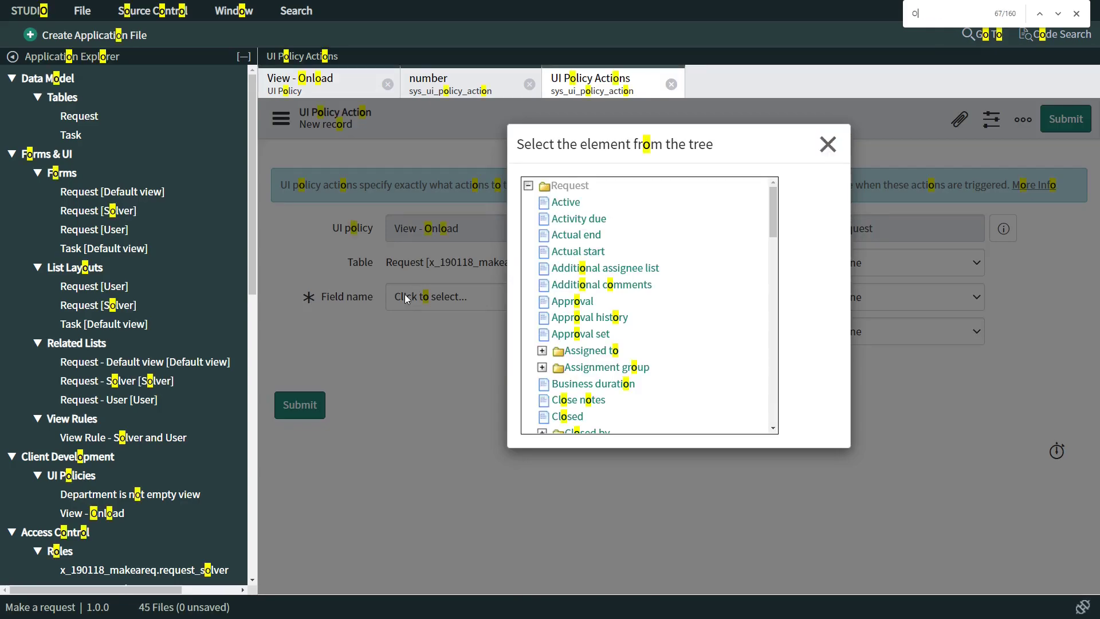
pyautogui.write('PEN')
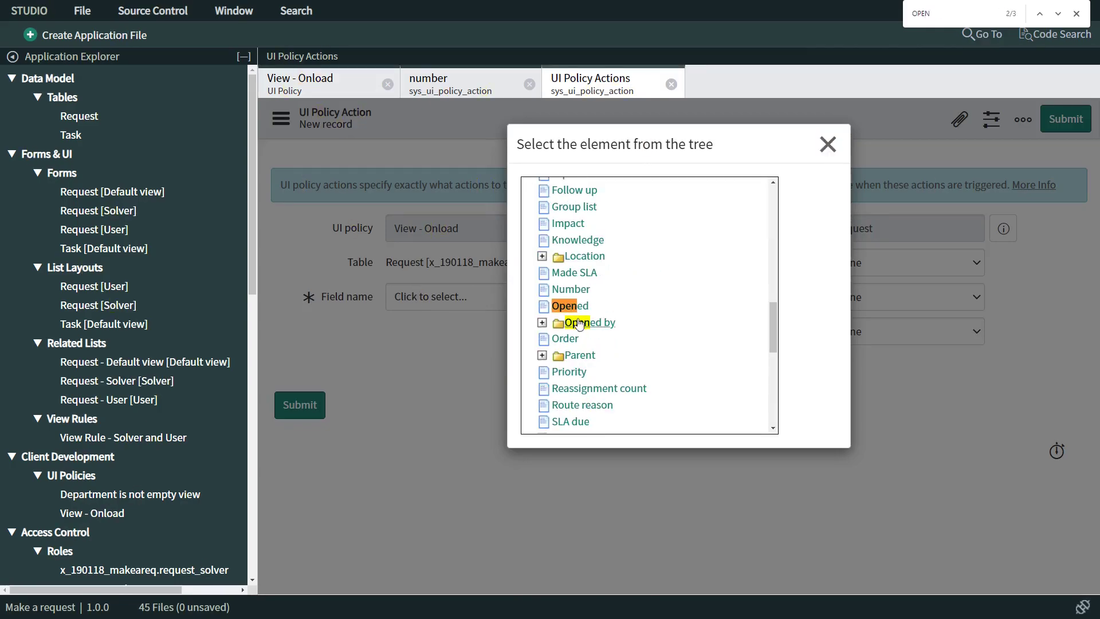
pyautogui.click(575, 322)
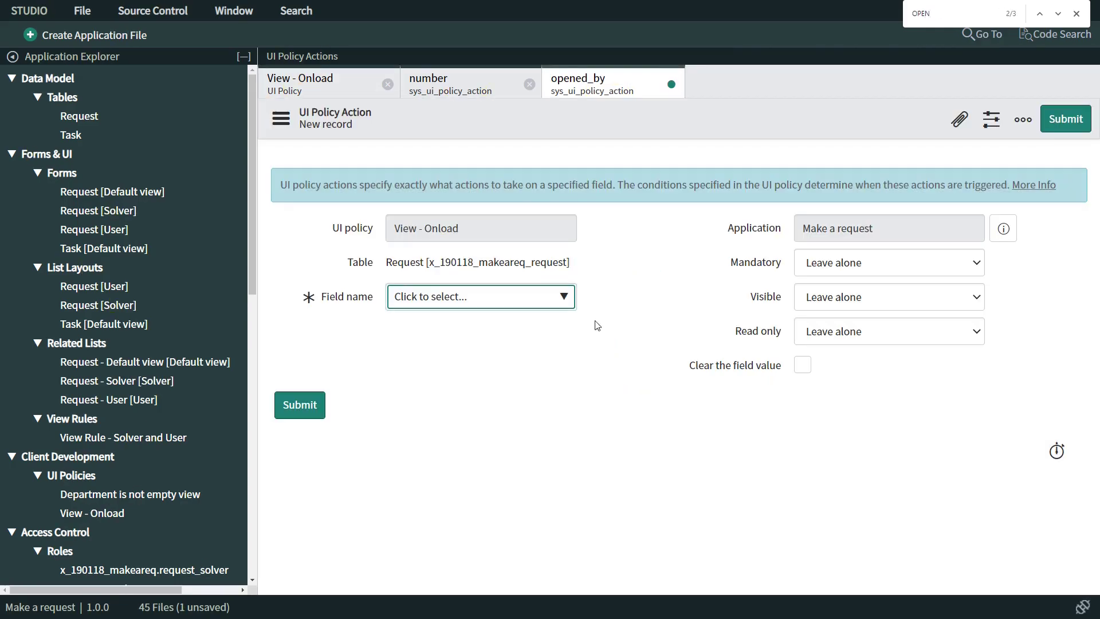
pyautogui.click(830, 331)
pyautogui.click(835, 365)
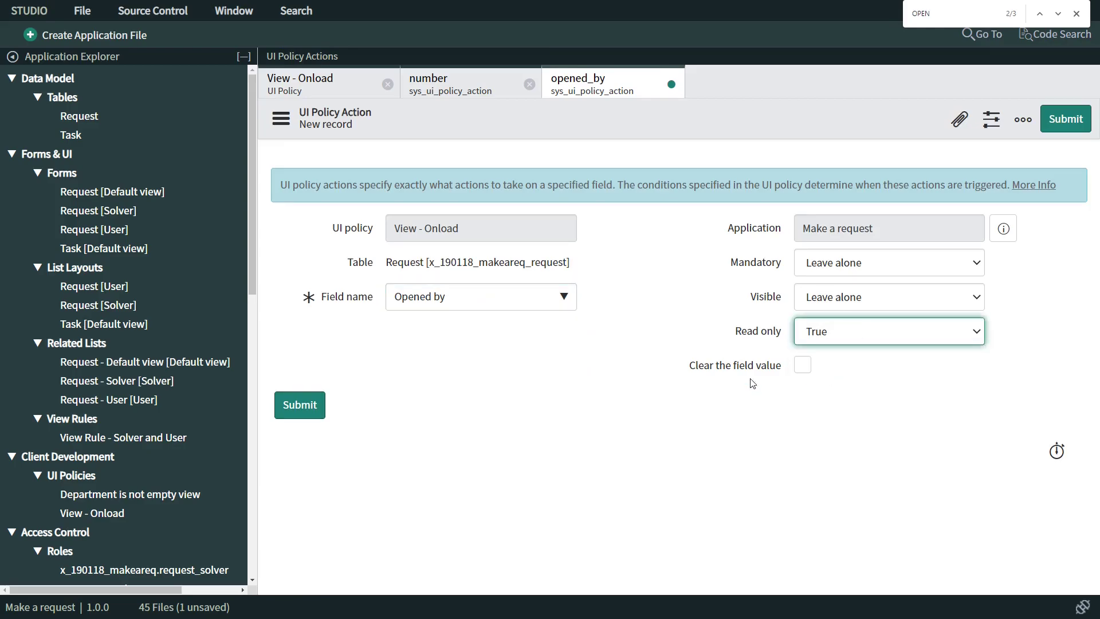
pyautogui.click(301, 405)
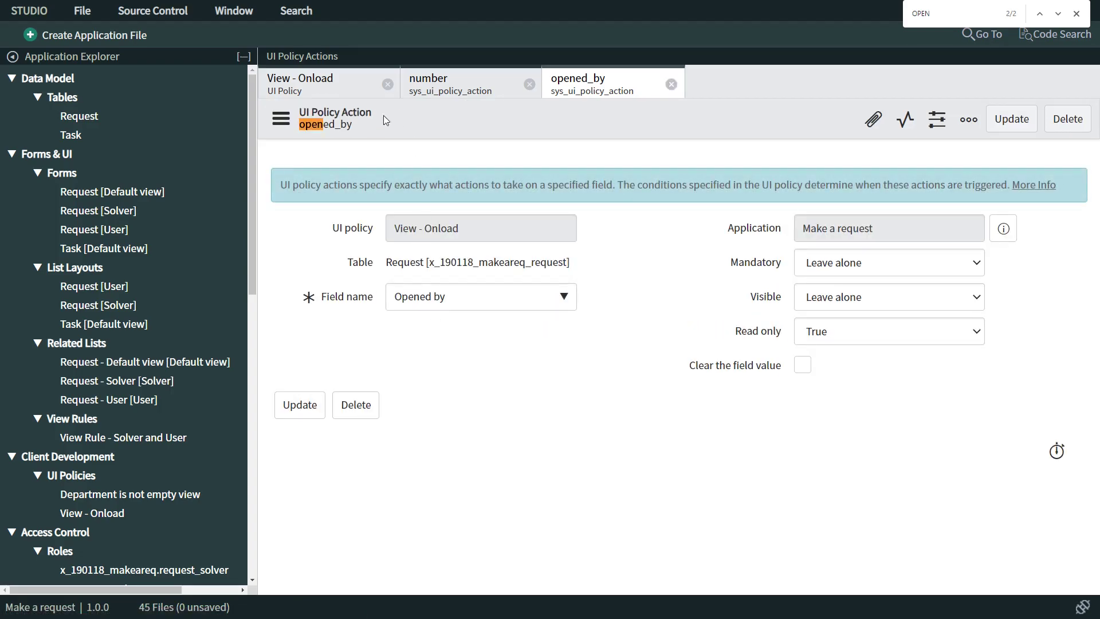
# Create and submit a View - Onload UI Policy Action for the State field with Read only set to True
pyautogui.click(321, 83)
pyautogui.click(419, 369)
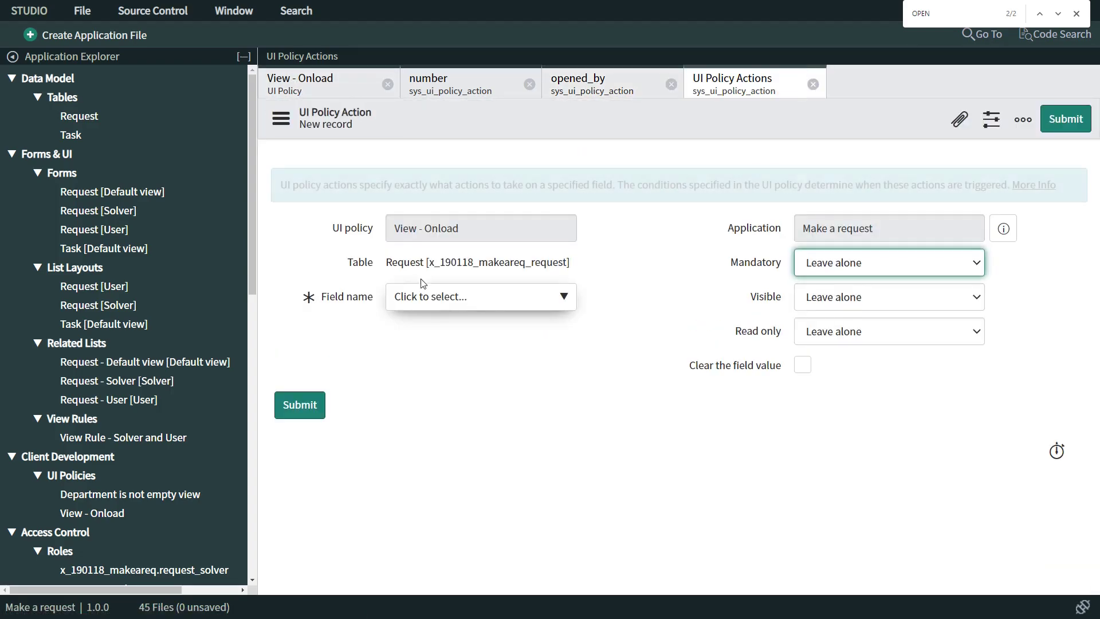
pyautogui.click(439, 298)
pyautogui.hotkey('ctrl', 'f')
pyautogui.write('st')
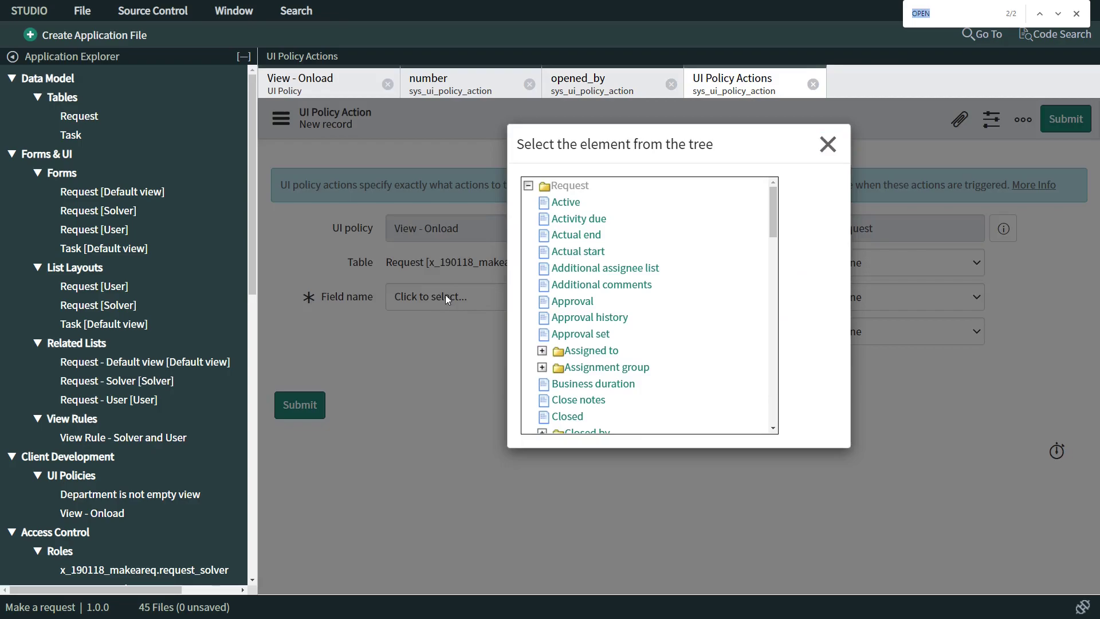
pyautogui.write('ate')
pyautogui.click(563, 307)
pyautogui.click(828, 335)
pyautogui.click(816, 368)
pyautogui.click(300, 404)
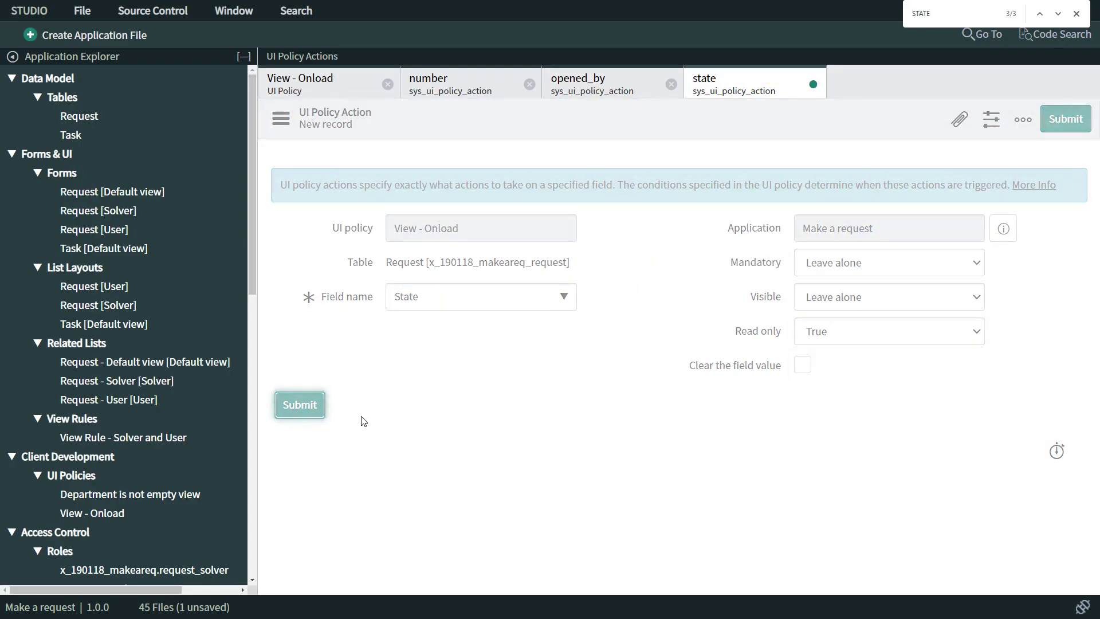
# Check the field list in Notepad, and start a new View - Onload UI Policy Action with Active as its field
pyautogui.hotkey('alt', 'space')
pyautogui.click(318, 95)
pyautogui.hotkey('alt', 'Tab')
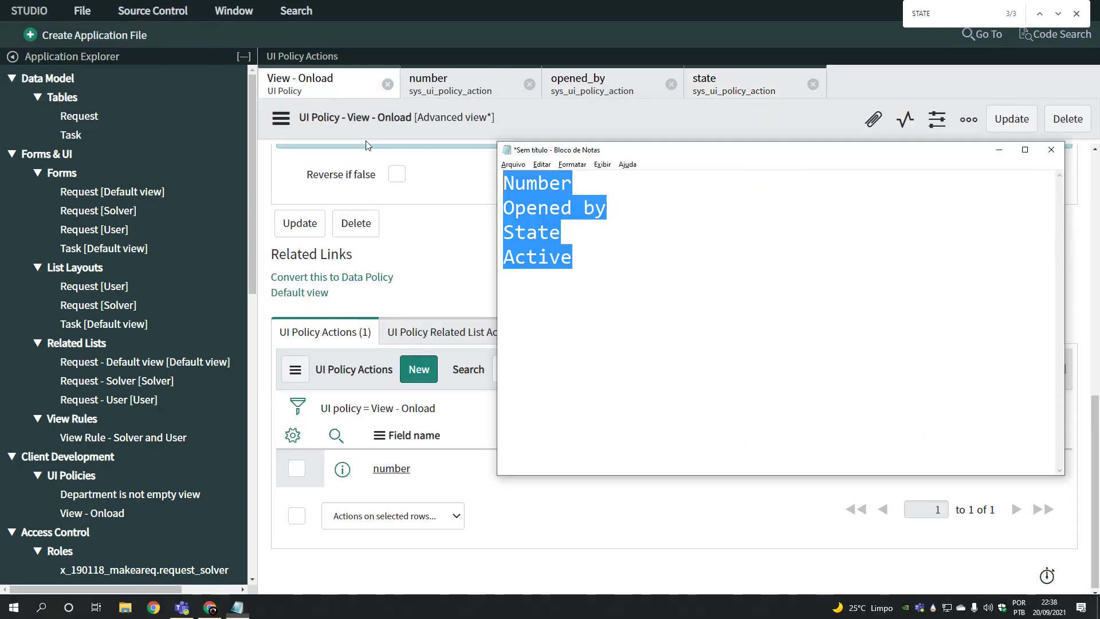
pyautogui.hotkey('alt', 'Tab')
pyautogui.click(424, 372)
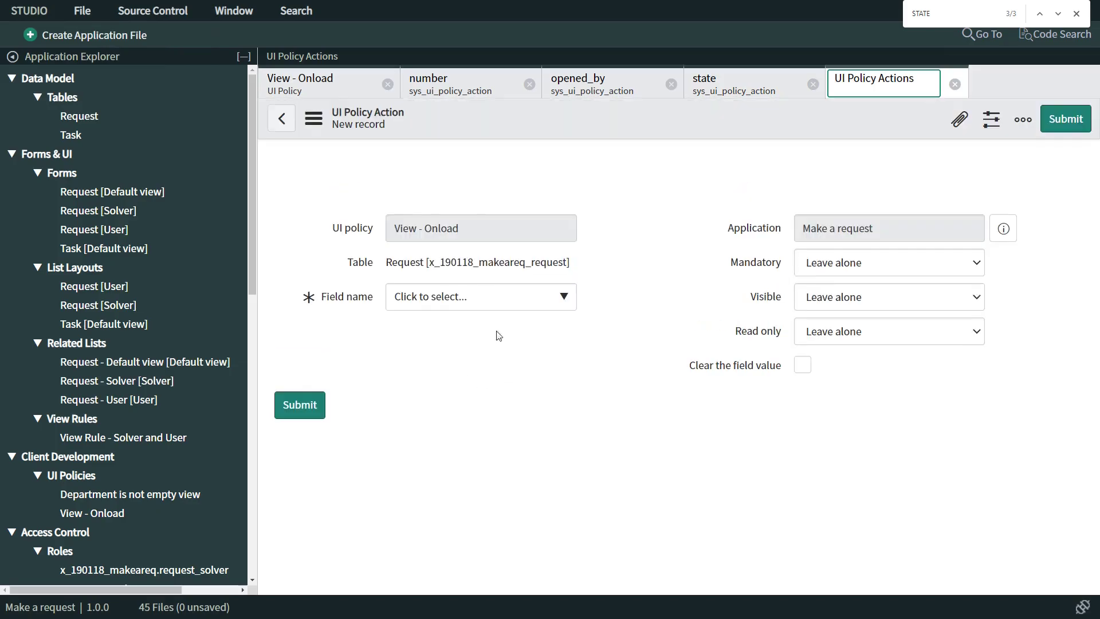
pyautogui.click(467, 317)
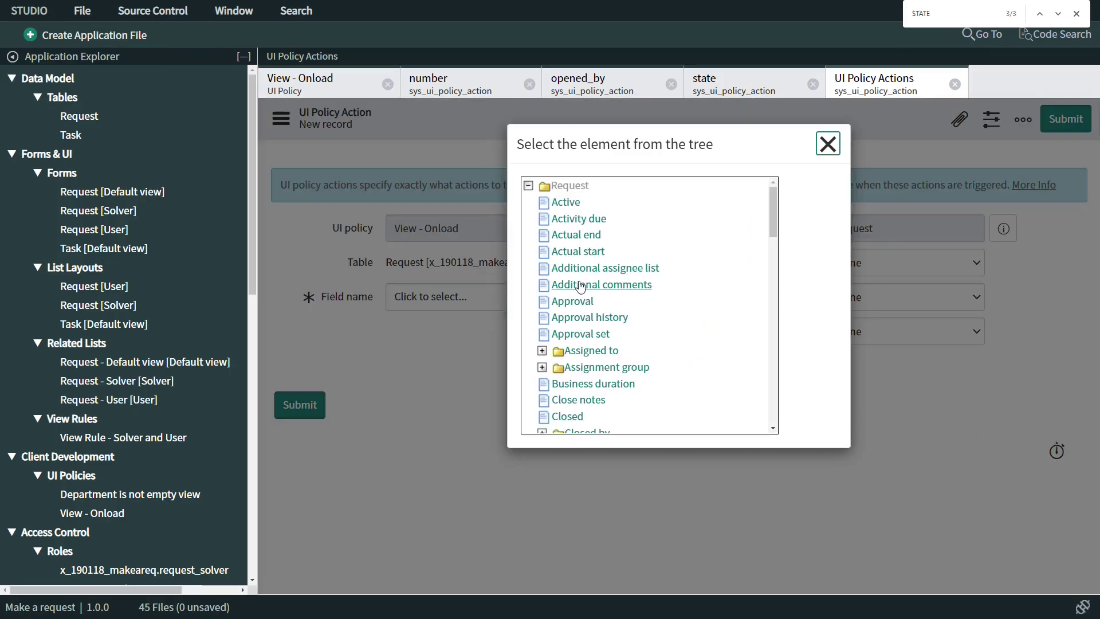
pyautogui.write('ACT')
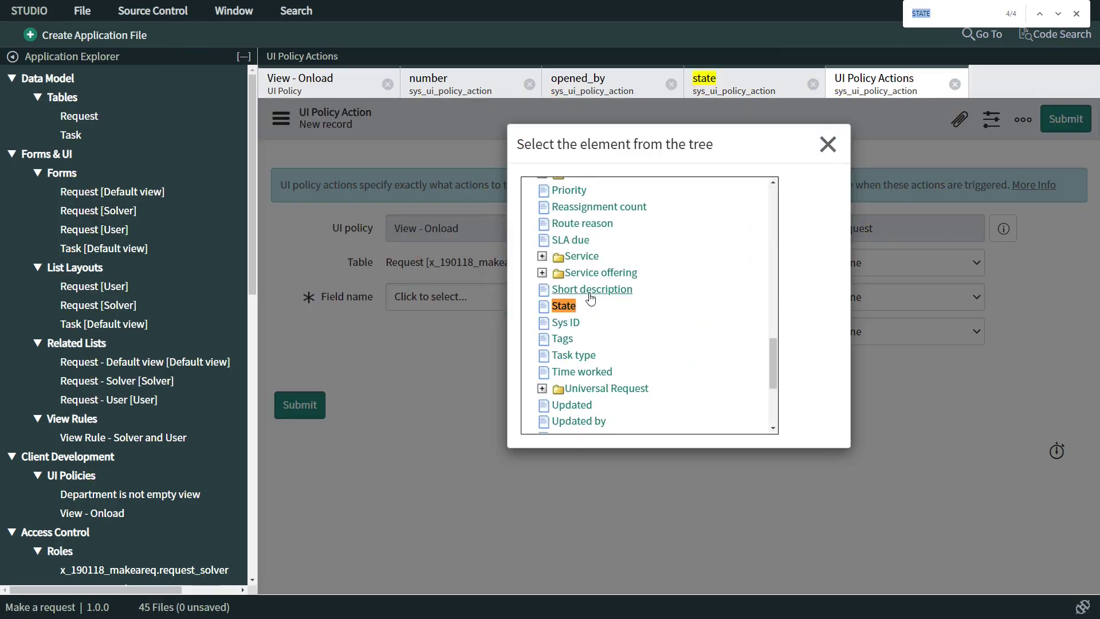
pyautogui.write('IVE')
pyautogui.click(576, 199)
# Set Read only to True on the Active action, submit it, and refresh the policy's UI Policy Actions list
pyautogui.click(828, 331)
pyautogui.click(825, 367)
pyautogui.click(1063, 118)
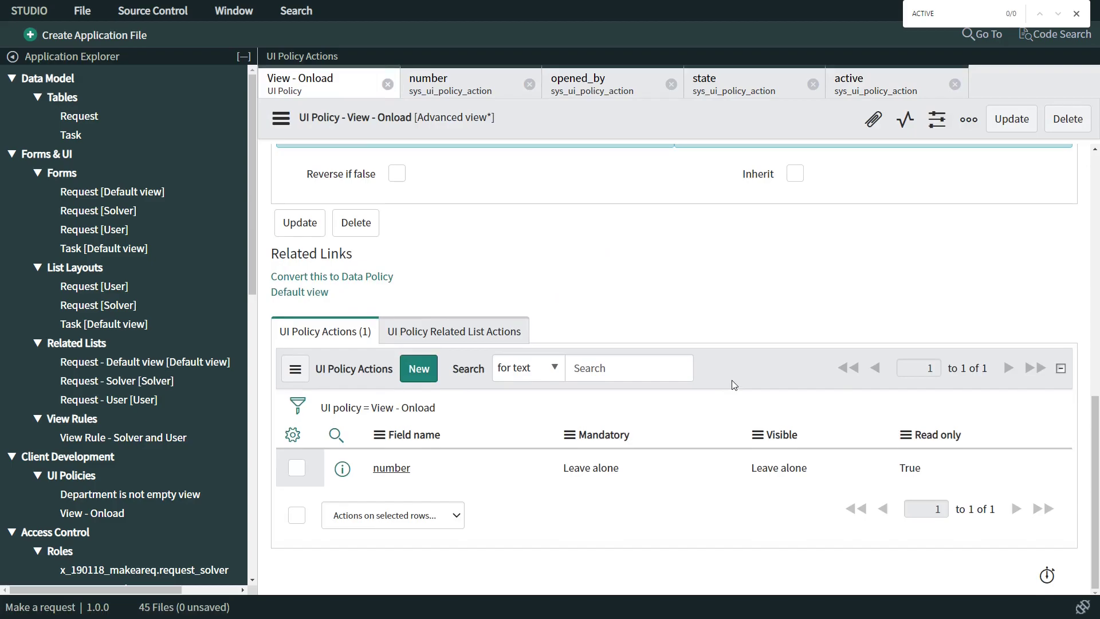
pyautogui.rightClick(732, 382)
pyautogui.click(779, 414)
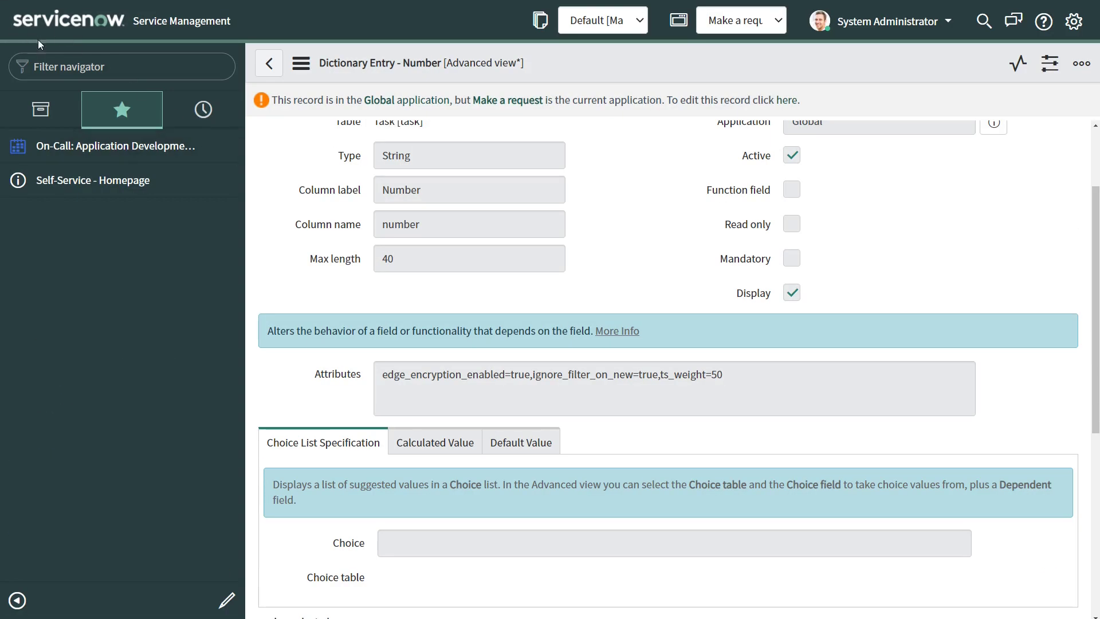
# Switch to the main ServiceNow window, filter the navigator for MAKE A REQ and open a new Request record
pyautogui.click(91, 75)
pyautogui.write('MAKE A')
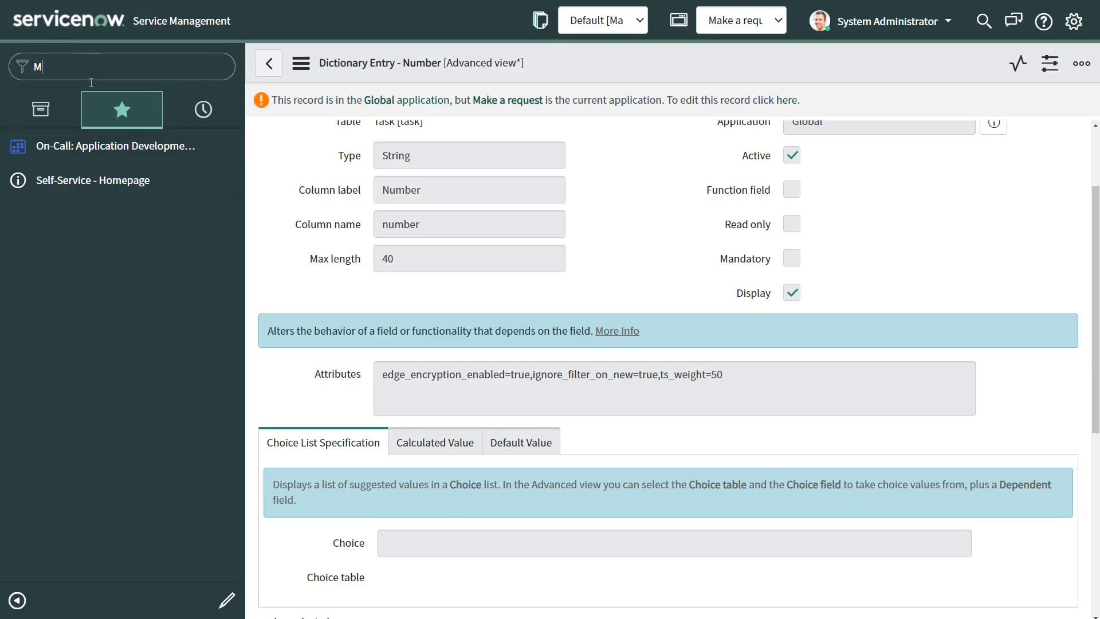
pyautogui.write(' REQ')
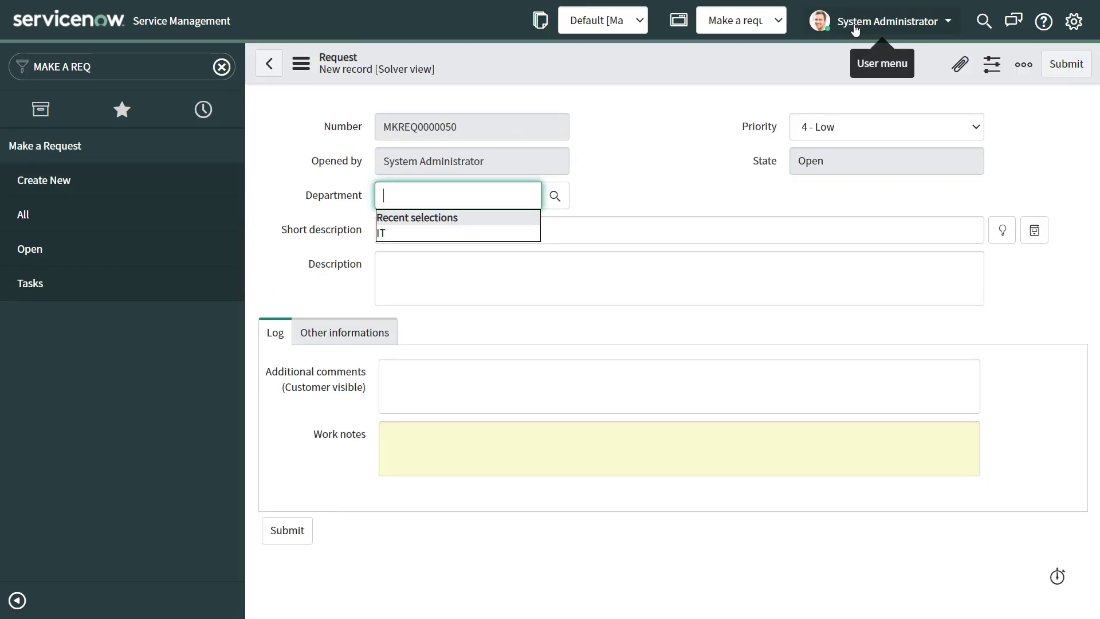
# Check whether the Number and State fields, and Active under Other informations, can be edited on the new request
pyautogui.click(473, 125)
pyautogui.doubleClick(473, 125)
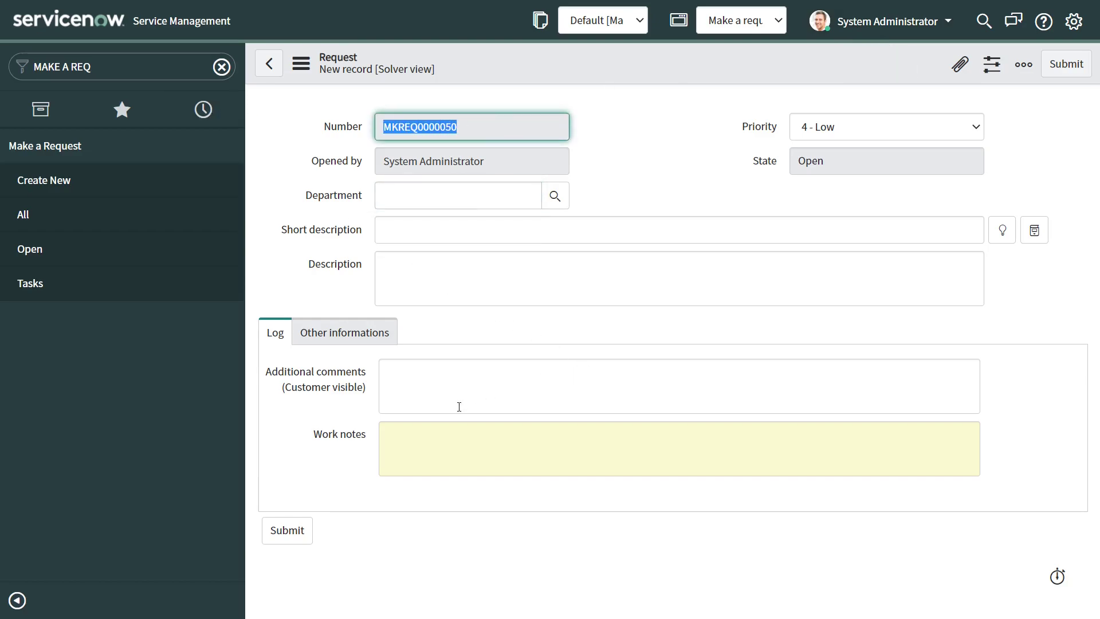
pyautogui.click(856, 169)
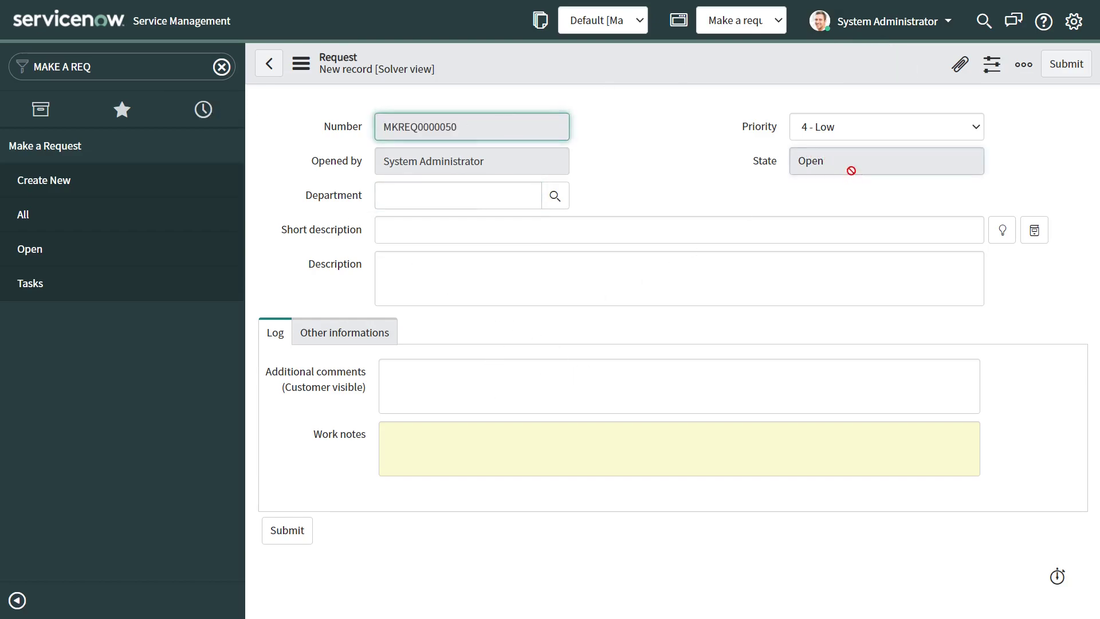
pyautogui.click(337, 325)
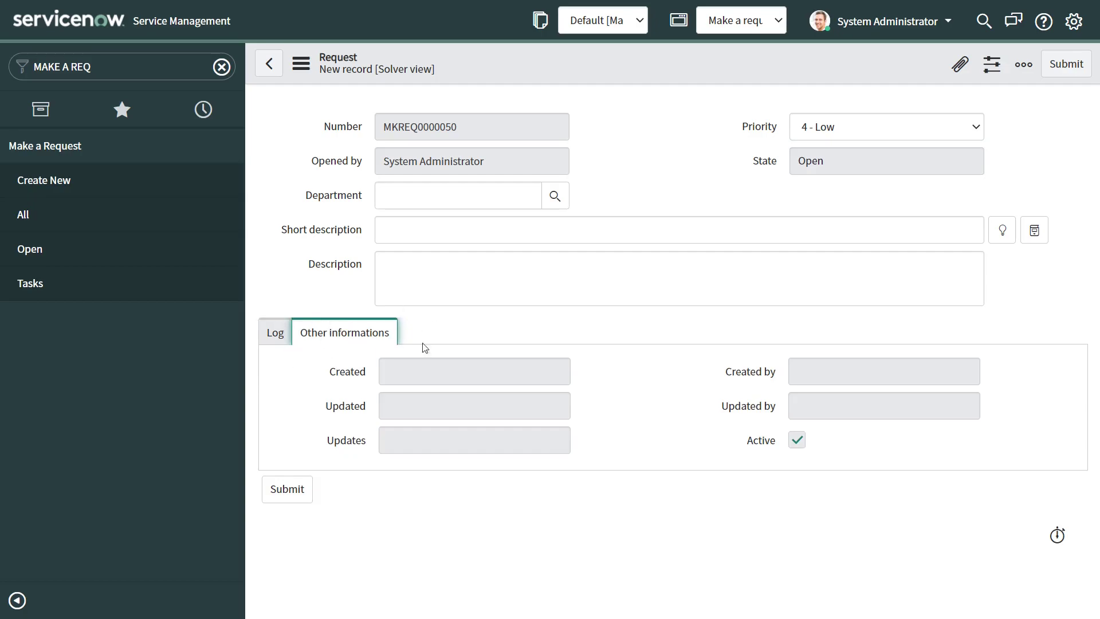
pyautogui.click(798, 443)
pyautogui.click(276, 340)
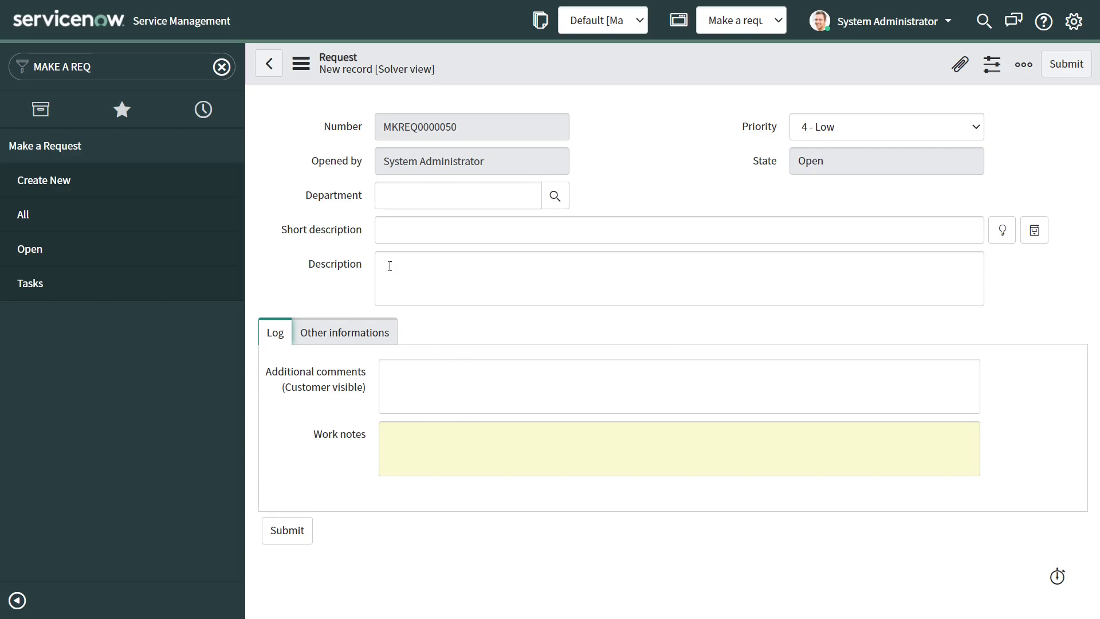
# Review the Department, Short description and Description fields on the new request
pyautogui.moveTo(308, 197); pyautogui.dragTo(396, 194)
pyautogui.moveTo(286, 242); pyautogui.dragTo(370, 237)
pyautogui.moveTo(310, 272); pyautogui.dragTo(425, 277)
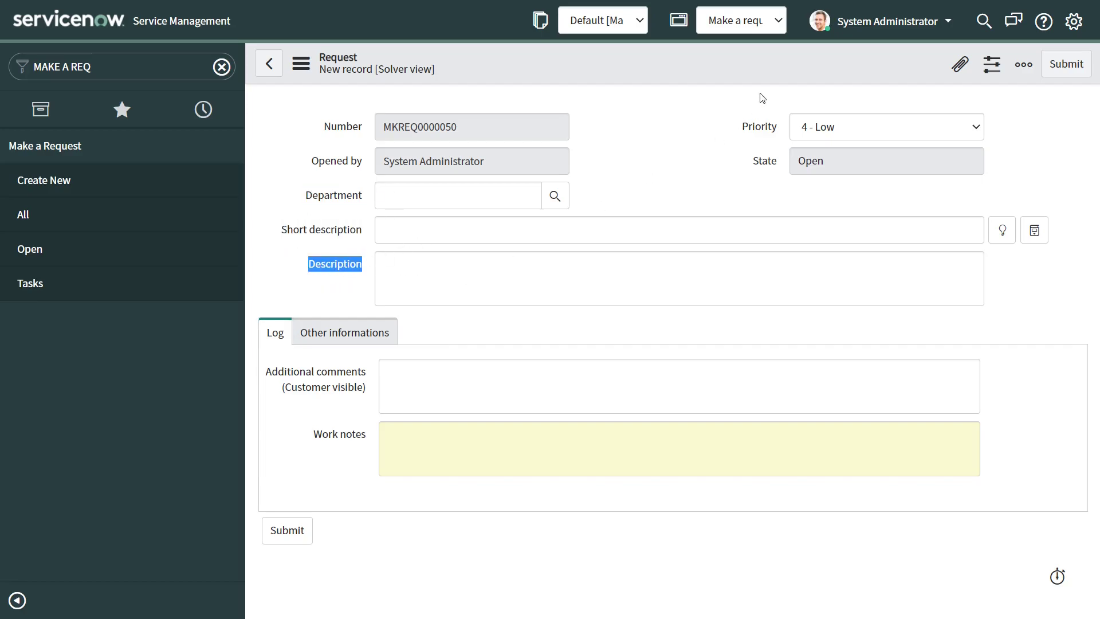
# Set the new request's Priority to -- None --
pyautogui.moveTo(723, 131); pyautogui.dragTo(780, 135)
pyautogui.click(845, 130)
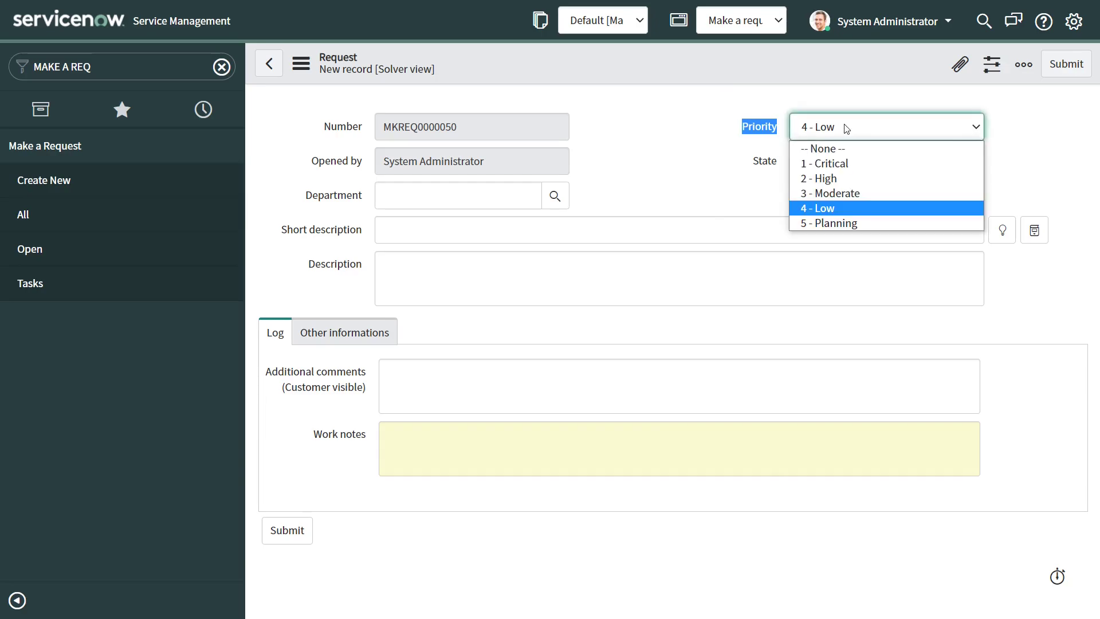
pyautogui.click(846, 150)
pyautogui.click(825, 130)
pyautogui.click(727, 135)
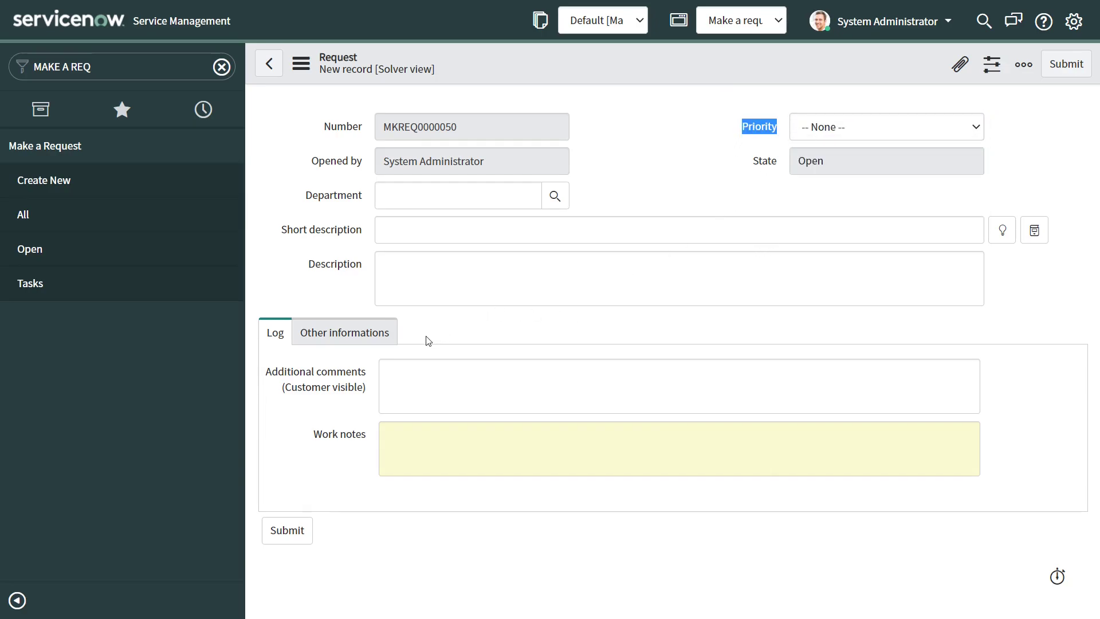
# Review the Additional comments and Work notes fields, and show the request's Other informations section
pyautogui.moveTo(271, 371); pyautogui.dragTo(361, 372)
pyautogui.moveTo(317, 437); pyautogui.dragTo(374, 441)
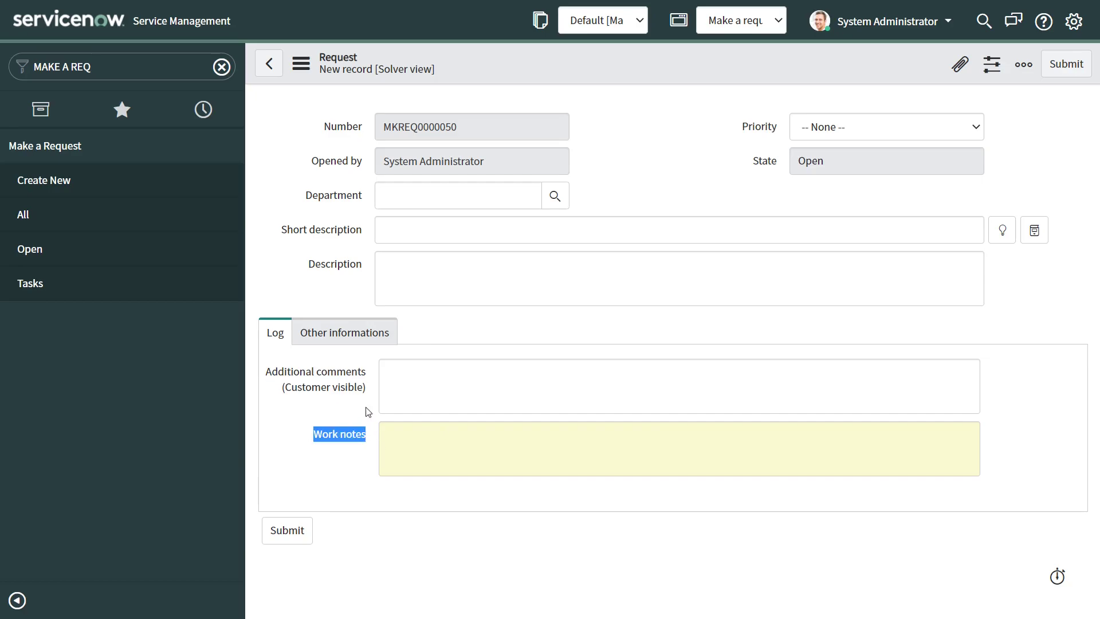
pyautogui.click(538, 317)
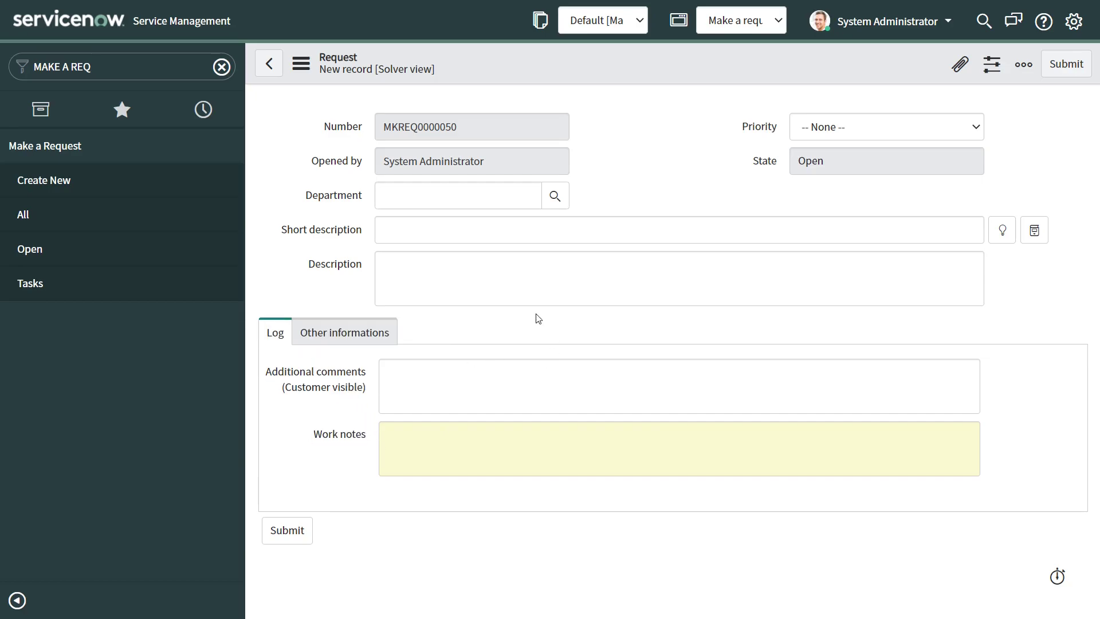
pyautogui.click(367, 334)
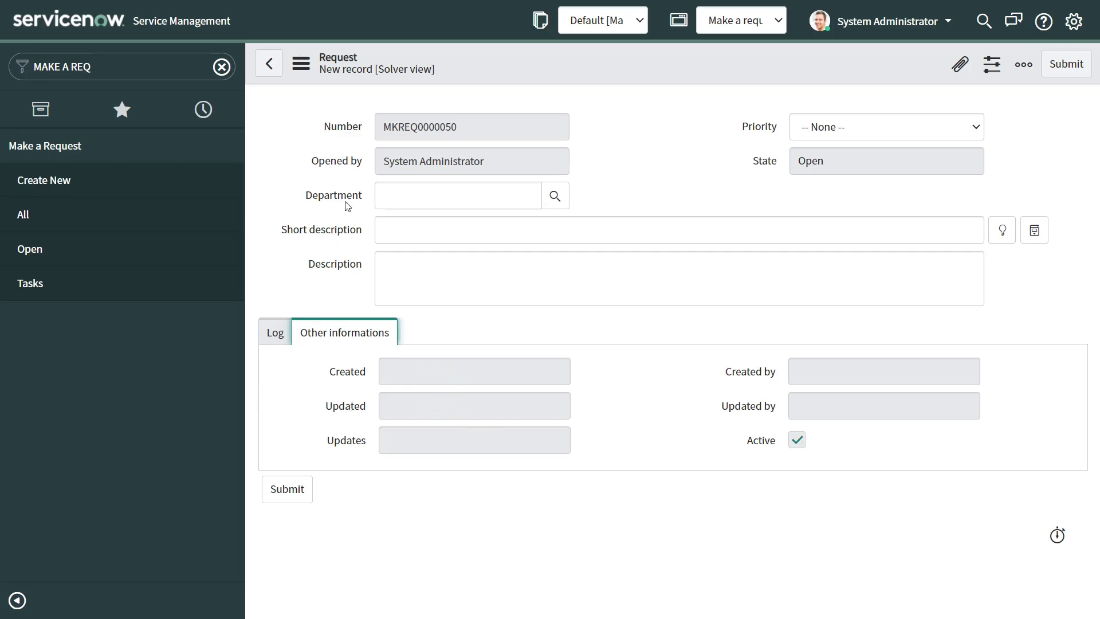
# Switch to Notepad, list Department, Short Description, Description and Priority on separate lines, and select the list
pyautogui.hotkey('alt', 'Tab')
pyautogui.write('dEPAR')
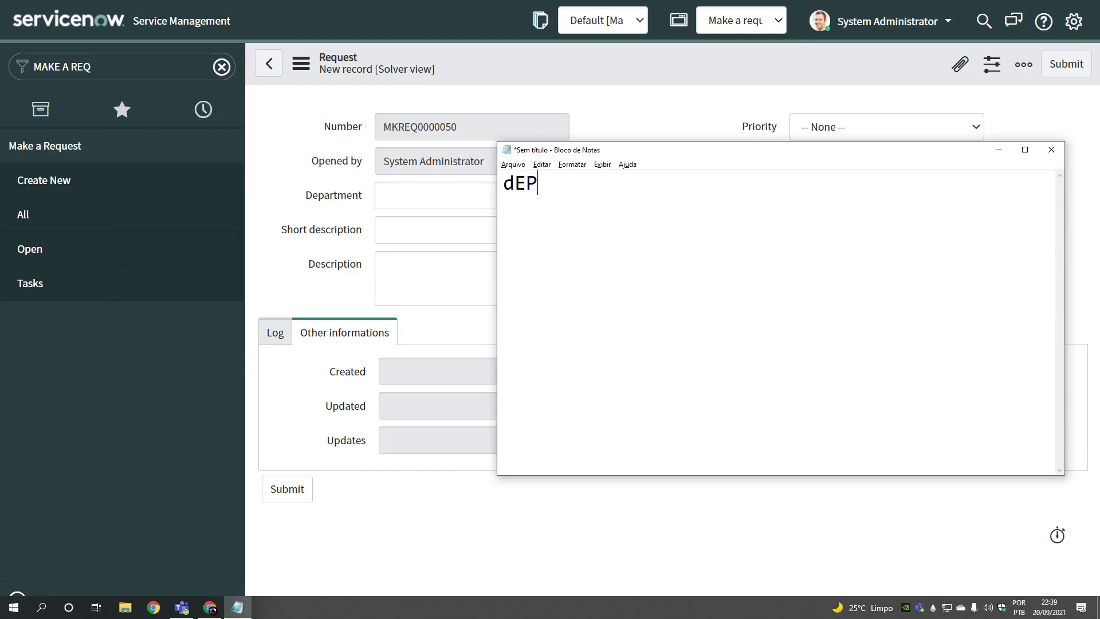
pyautogui.press('BackSpace')
pyautogui.press('BackSpace')
pyautogui.press('BackSpace')
pyautogui.press('BackSpace')
pyautogui.press('BackSpace')
pyautogui.write('Department Shot')
pyautogui.press('BackSpace')
pyautogui.press('BackSpace')
pyautogui.write('rt Description')
pyautogui.press('Return')
pyautogui.write('Description')
pyautogui.press('Return')
pyautogui.write('Priority')
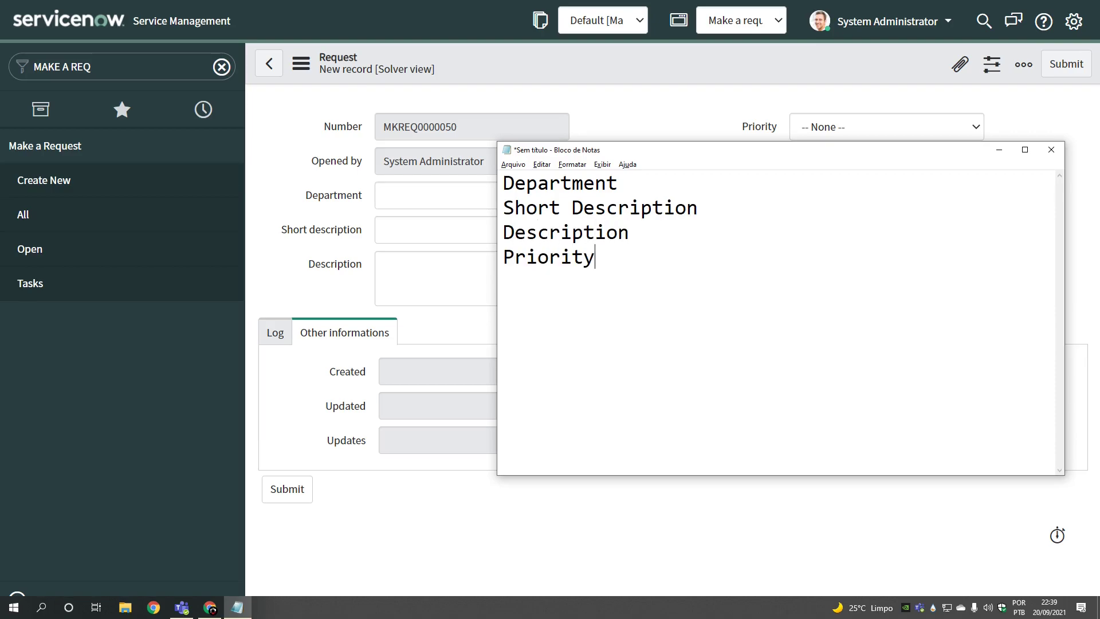
pyautogui.moveTo(695, 287); pyautogui.dragTo(432, 200)
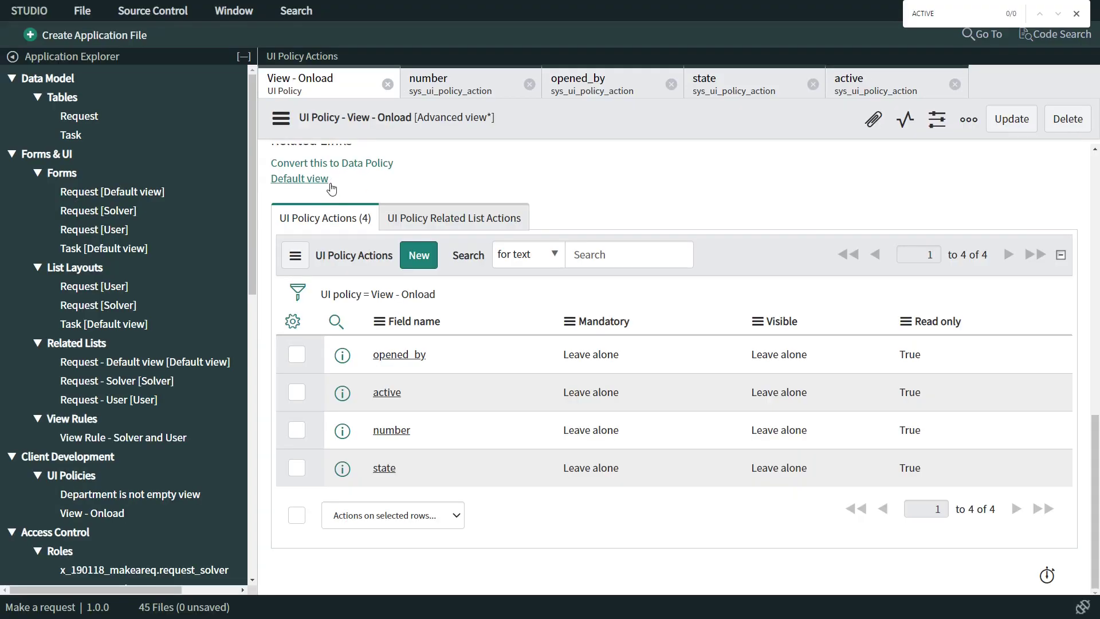
# Return to the View - Onload UI Policy in Studio and close the open number, opened_by, state and active action records
pyautogui.click(309, 84)
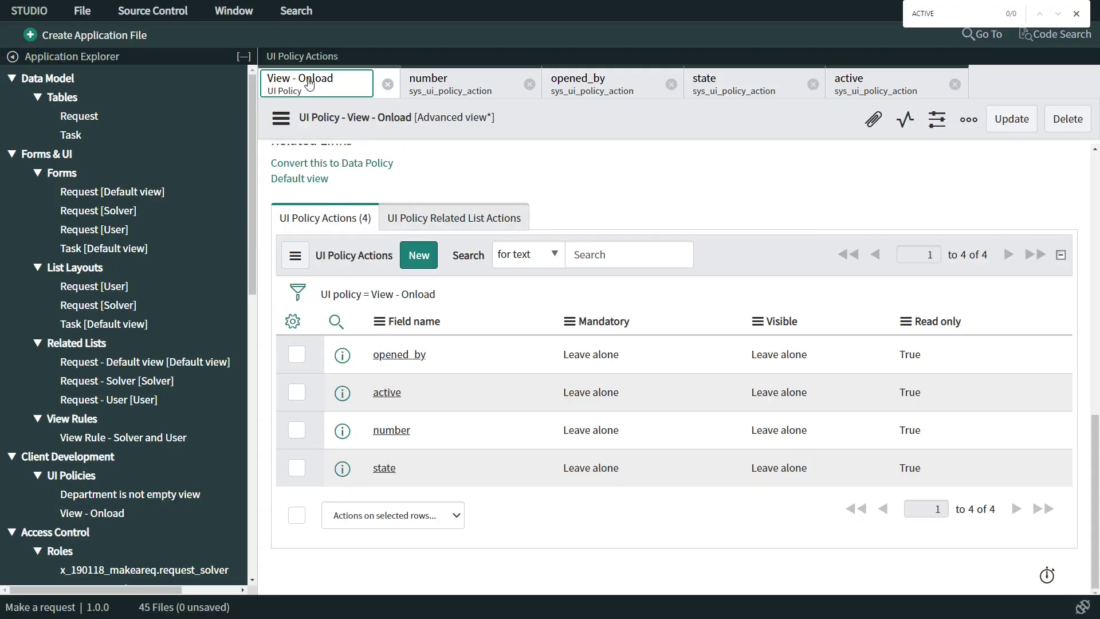
pyautogui.scroll(10, 381, 282)
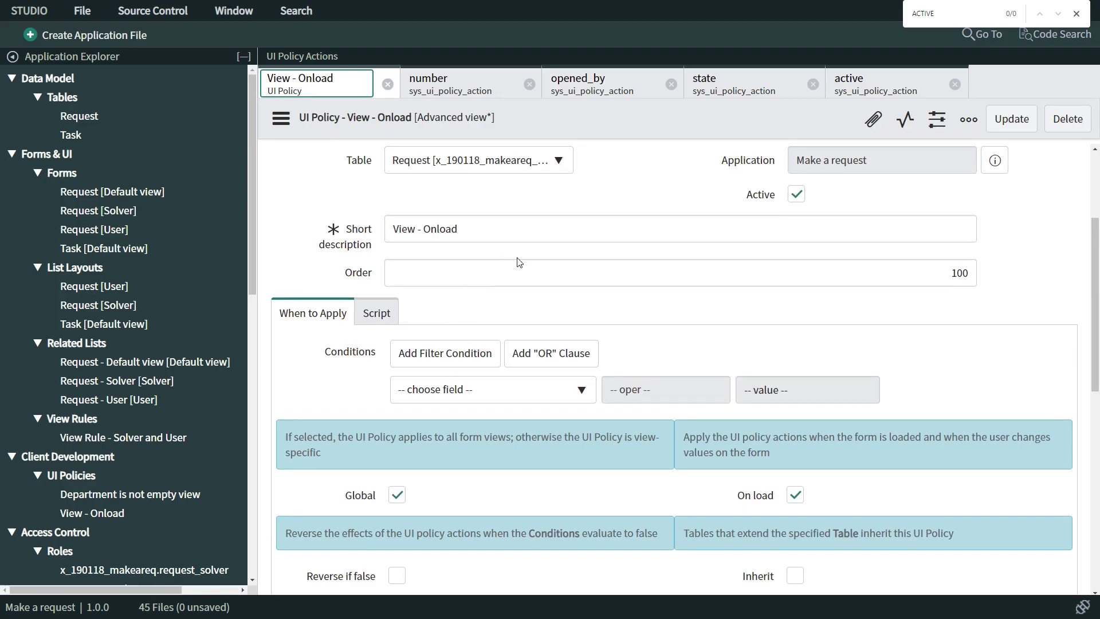
pyautogui.click(530, 84)
pyautogui.click(529, 85)
pyautogui.click(529, 84)
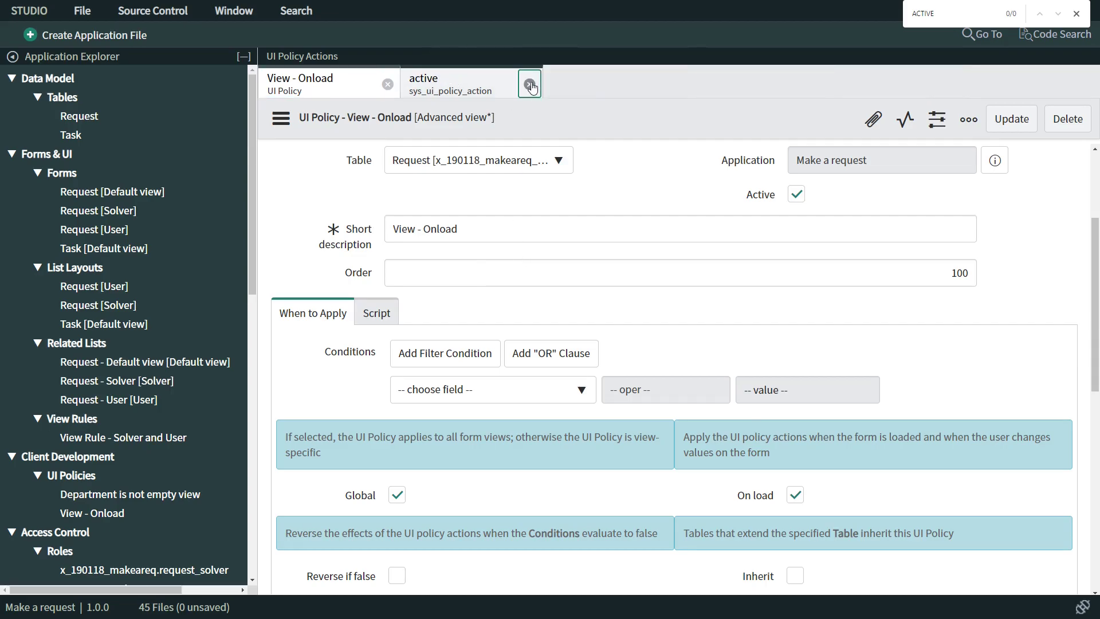
pyautogui.click(529, 84)
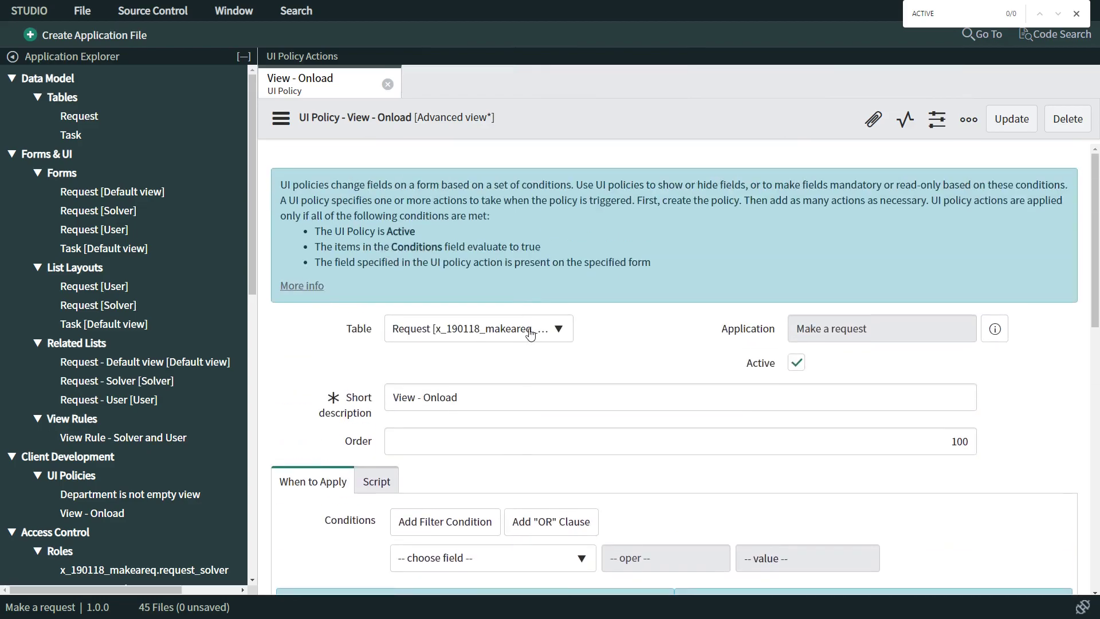
# Start a new View - Onload UI Policy Action with Department as its field
pyautogui.moveTo(487, 396); pyautogui.dragTo(356, 374)
pyautogui.scroll(-1, 490, 377)
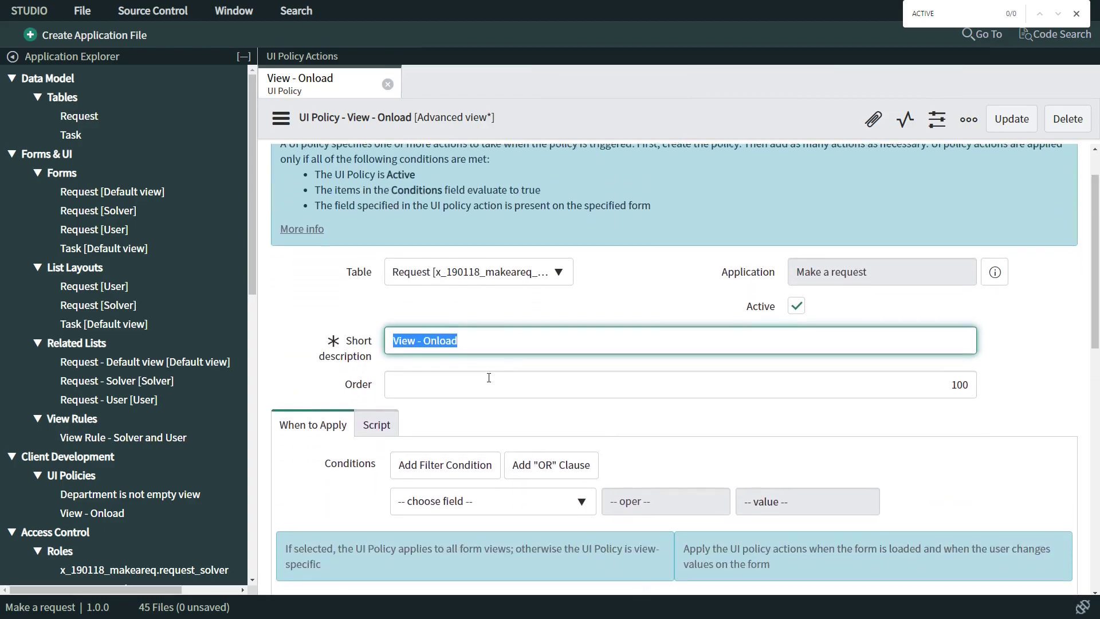
pyautogui.scroll(-11, 490, 378)
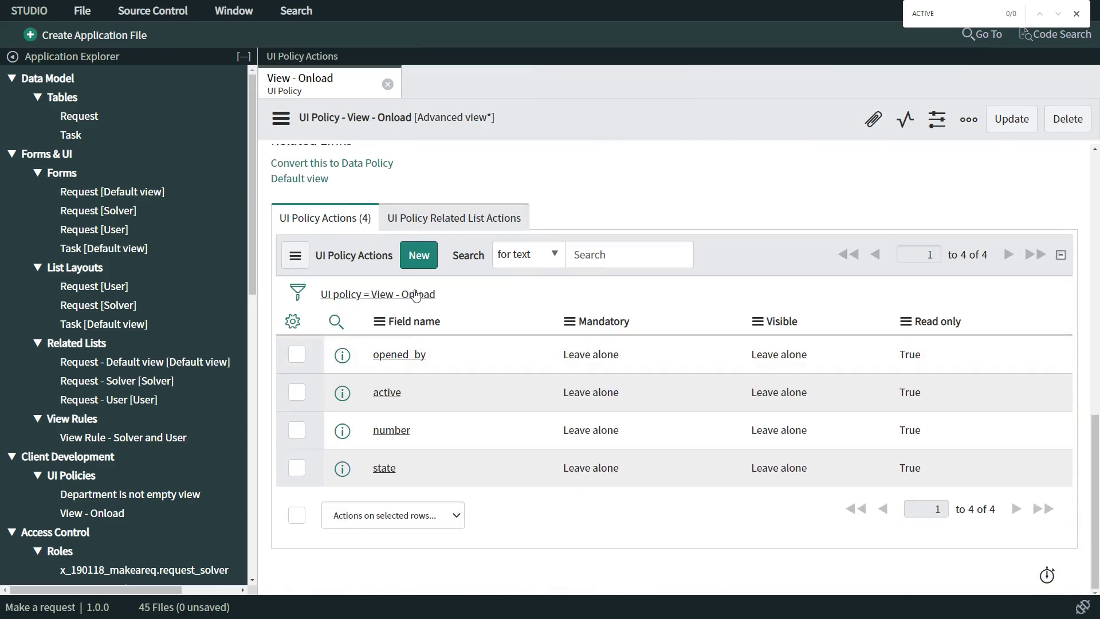
pyautogui.click(419, 255)
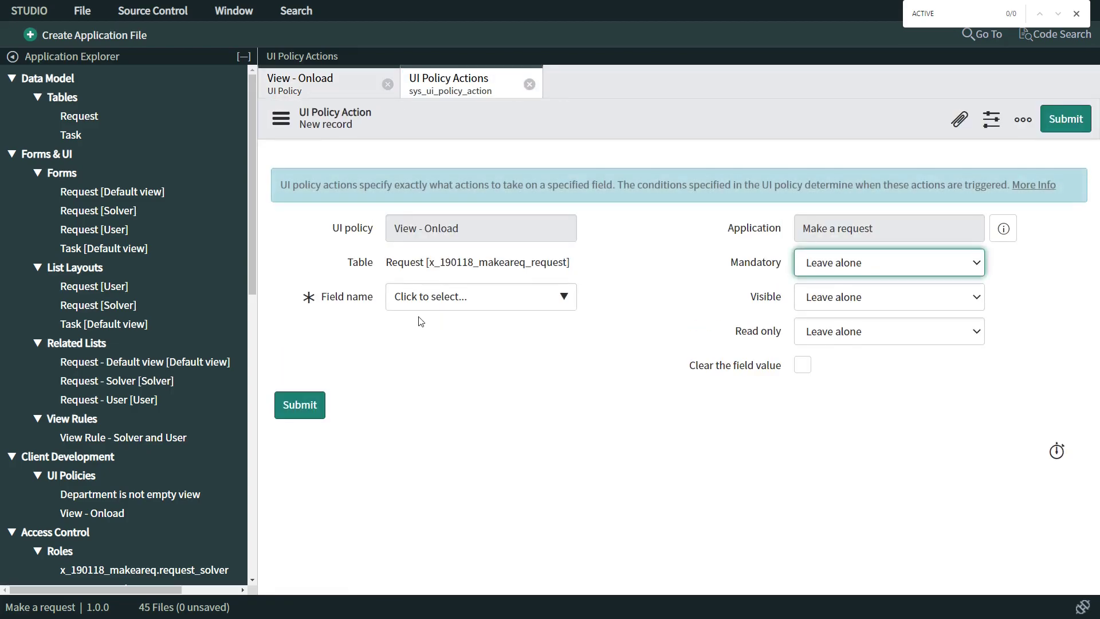
pyautogui.click(453, 297)
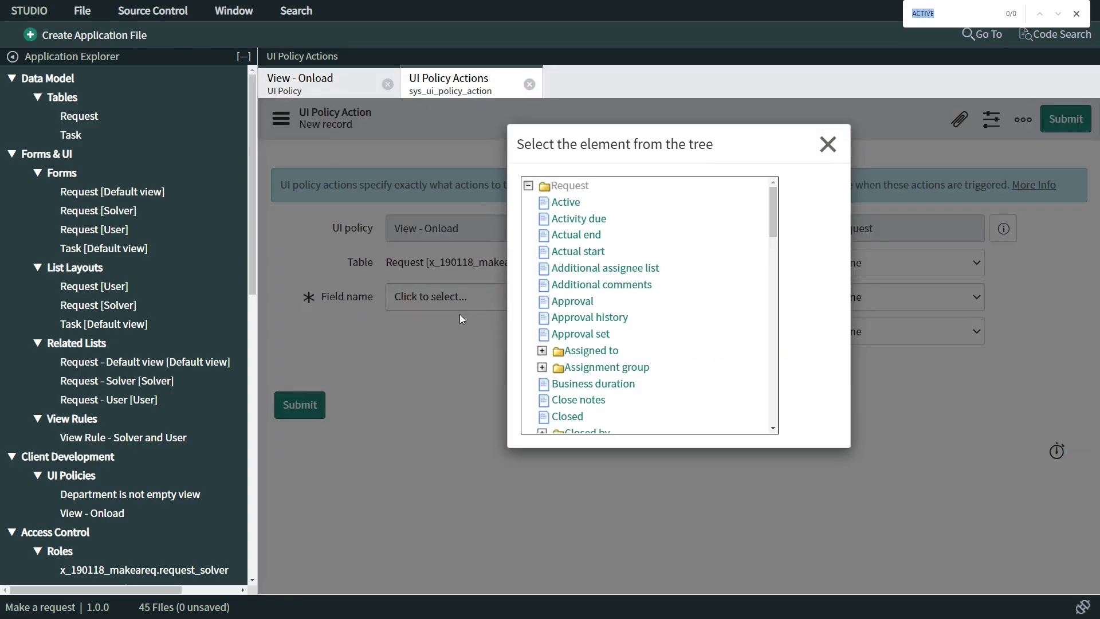
pyautogui.hotkey('alt', 'Tab')
pyautogui.hotkey('alt', 'Tab')
pyautogui.write('D')
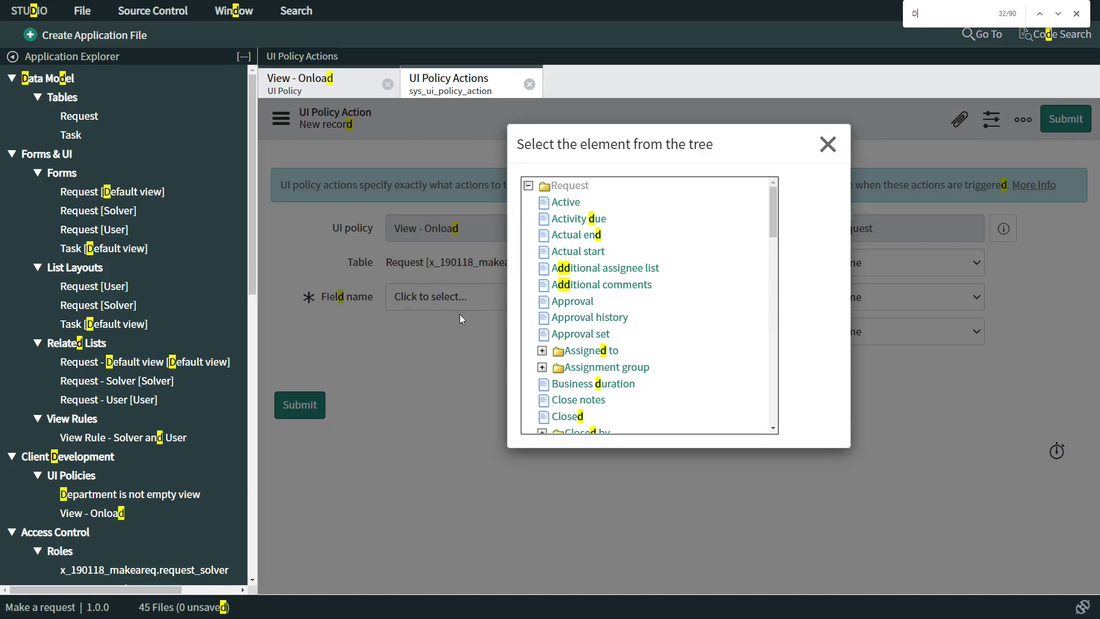
pyautogui.write('epartme')
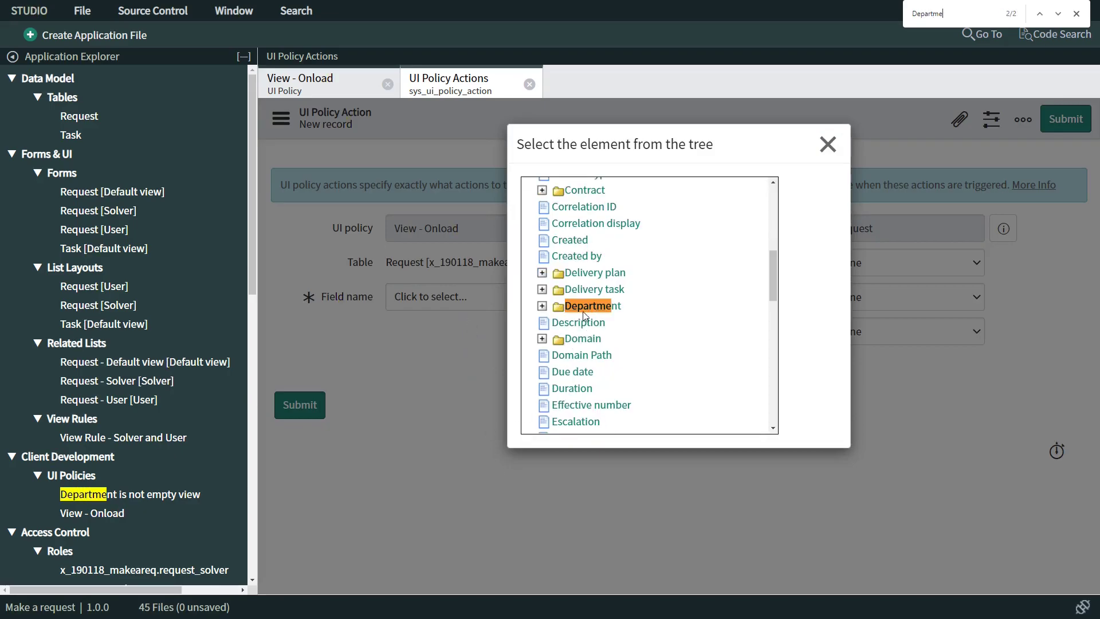
pyautogui.click(590, 307)
# Set Mandatory to True on the Department action and submit it
pyautogui.click(827, 267)
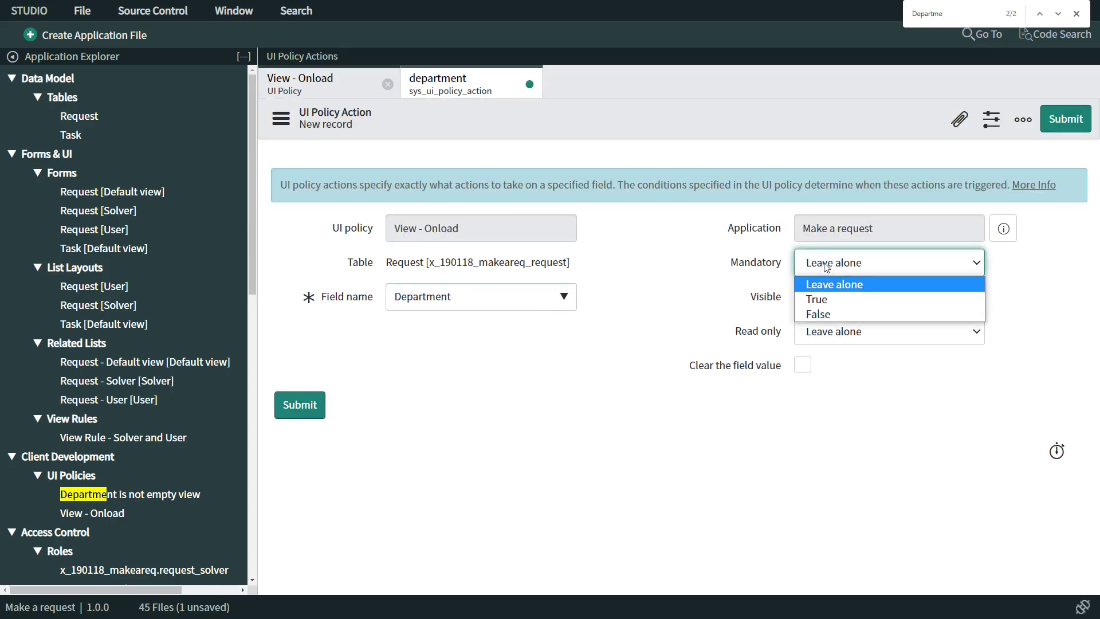
pyautogui.click(826, 301)
pyautogui.click(300, 405)
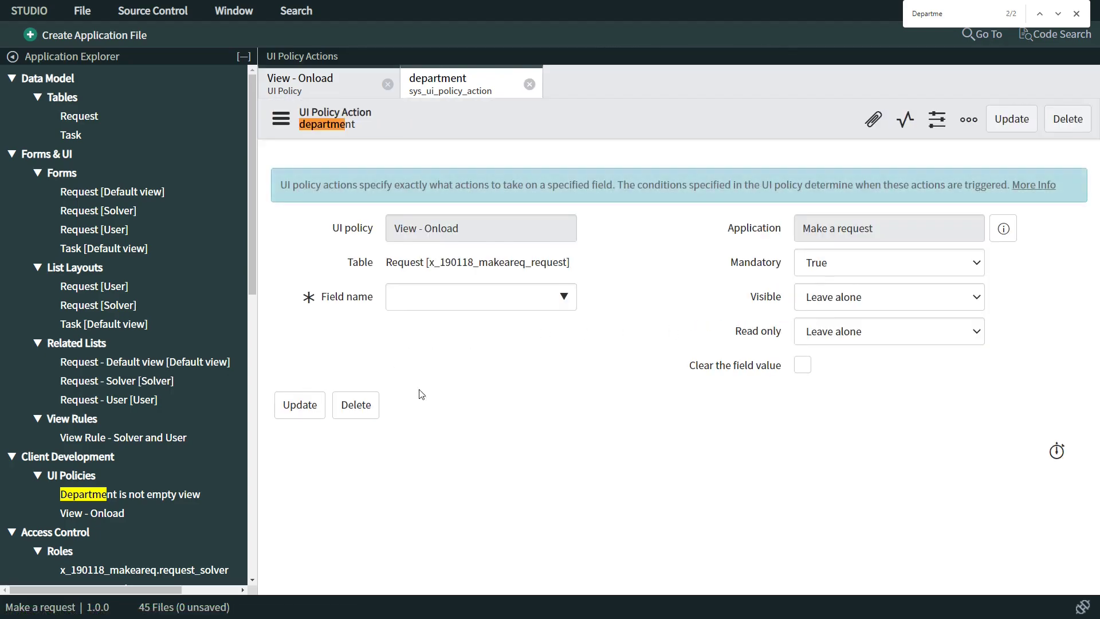
# Check the field list in Notepad, and start another View - Onload UI Policy Action with Short description as its field
pyautogui.click(326, 85)
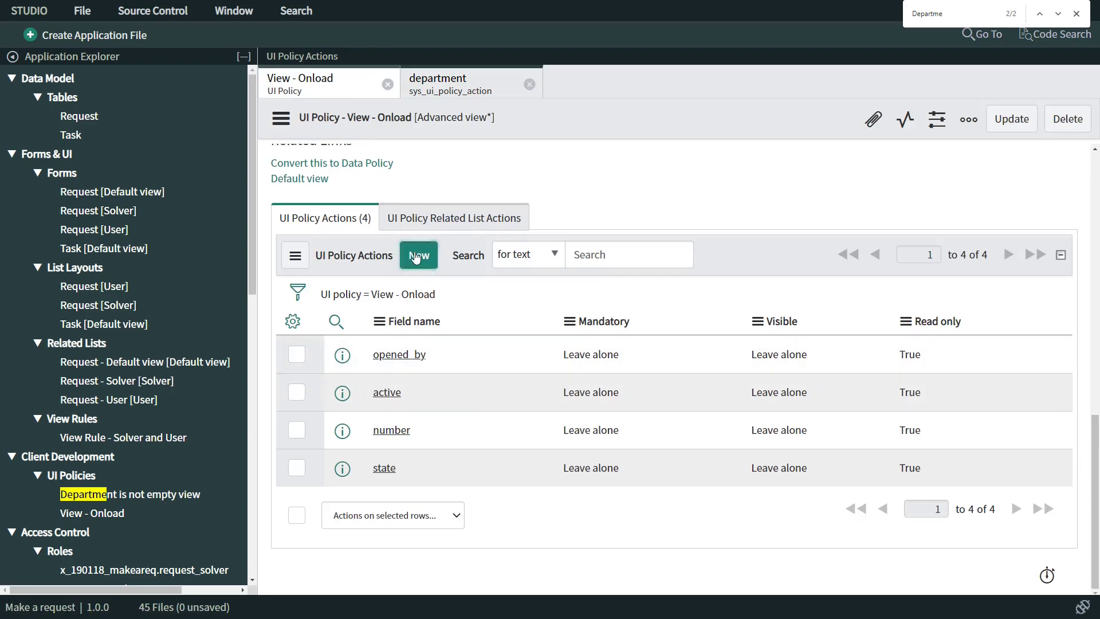
pyautogui.click(417, 253)
pyautogui.hotkey('alt', 'Tab')
pyautogui.hotkey('alt', 'Tab')
pyautogui.hotkey('ctrl', 'f')
pyautogui.write('shot')
pyautogui.click(427, 295)
pyautogui.hotkey('ctrl', 'f')
pyautogui.write('short')
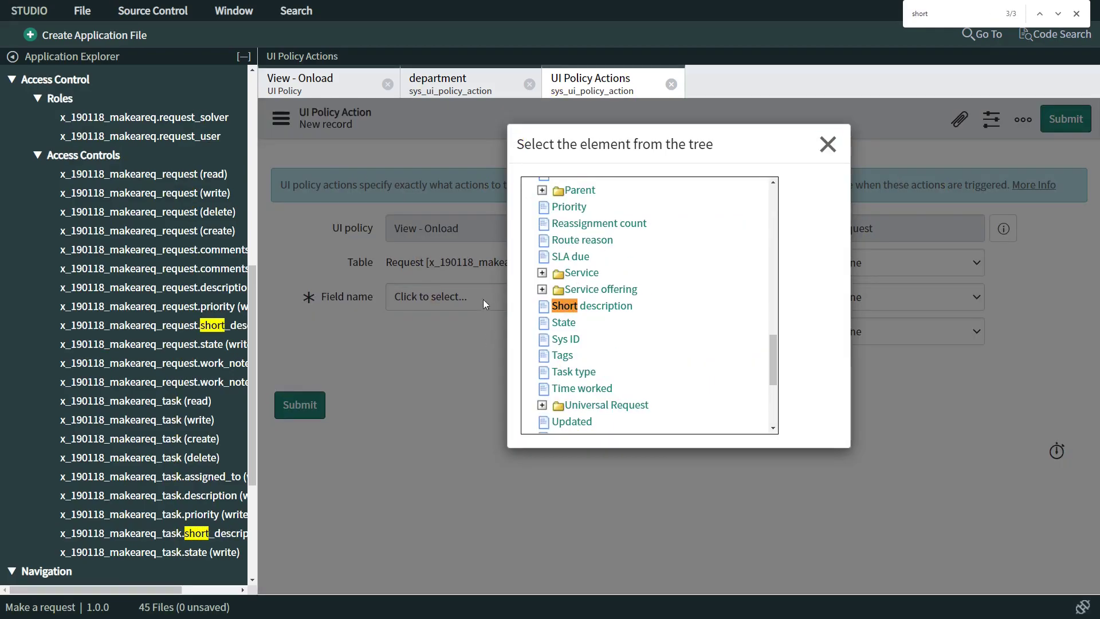
pyautogui.click(592, 305)
# Set Mandatory to True on the Short description action and submit it
pyautogui.click(837, 264)
pyautogui.click(848, 298)
pyautogui.click(298, 404)
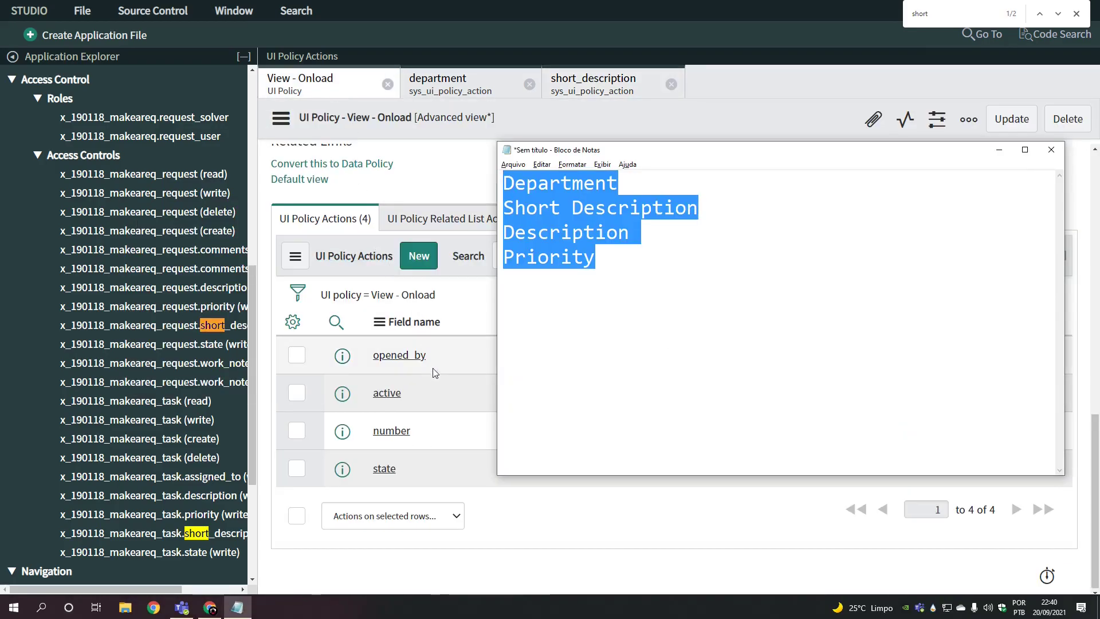
# Start another UI Policy Action for View - Onload with Description as its field
pyautogui.click(428, 253)
pyautogui.click(414, 274)
pyautogui.hotkey('ctrl', 'f')
pyautogui.write('descri')
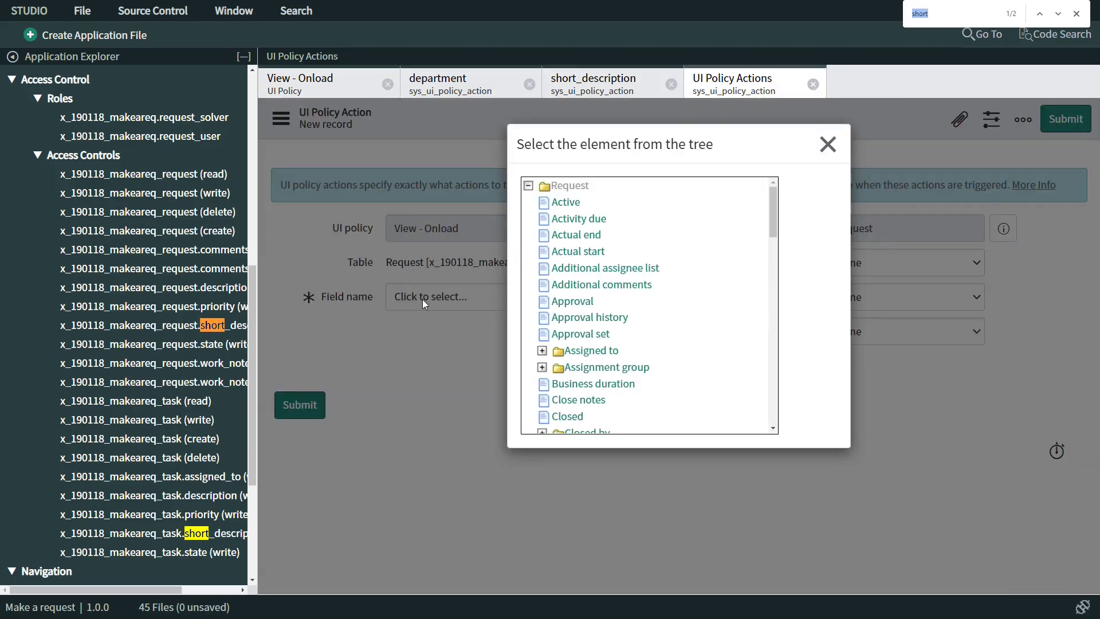
pyautogui.write('pt')
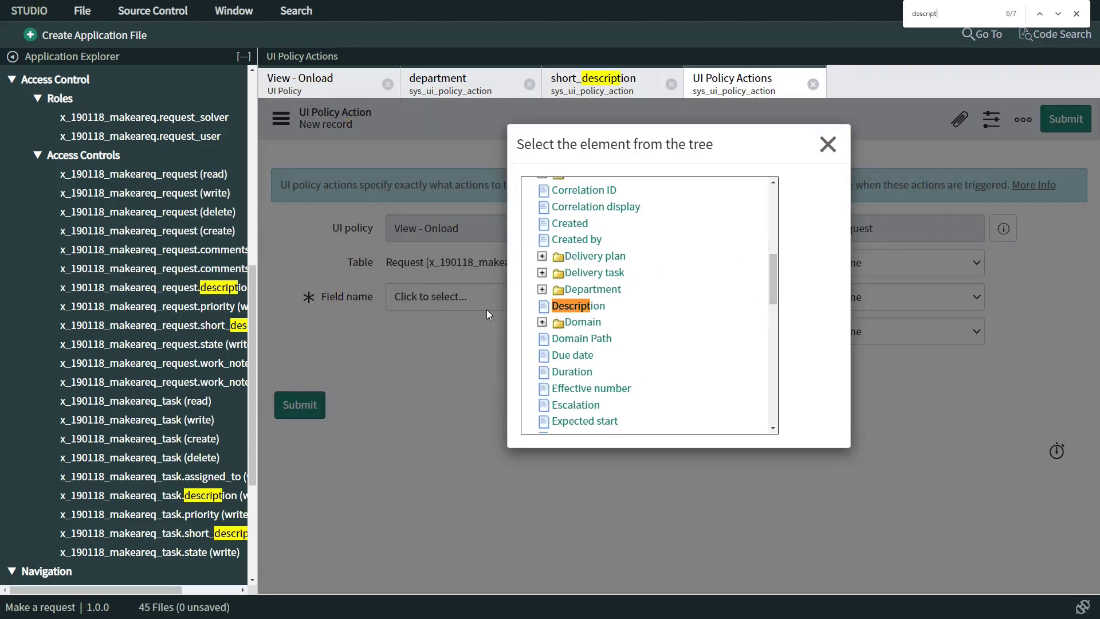
pyautogui.click(578, 305)
# Set Mandatory to True on the Description action and submit it
pyautogui.click(835, 273)
pyautogui.click(845, 297)
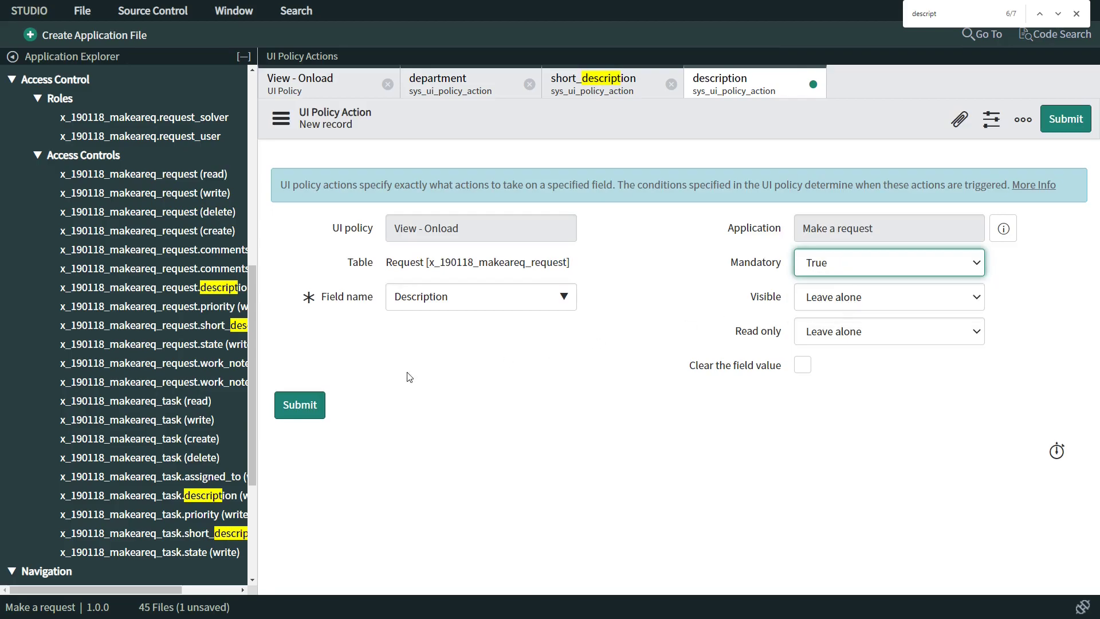
pyautogui.click(299, 405)
# Return to the View - Onload policy and start a new UI Policy Action with Priority as its field
pyautogui.click(305, 90)
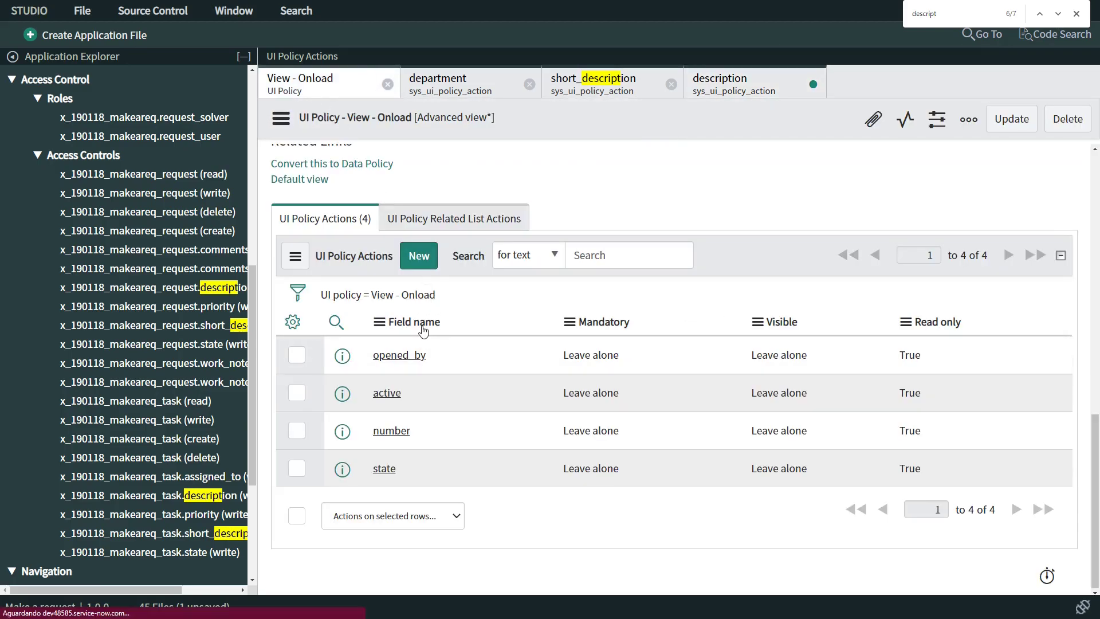
pyautogui.click(419, 255)
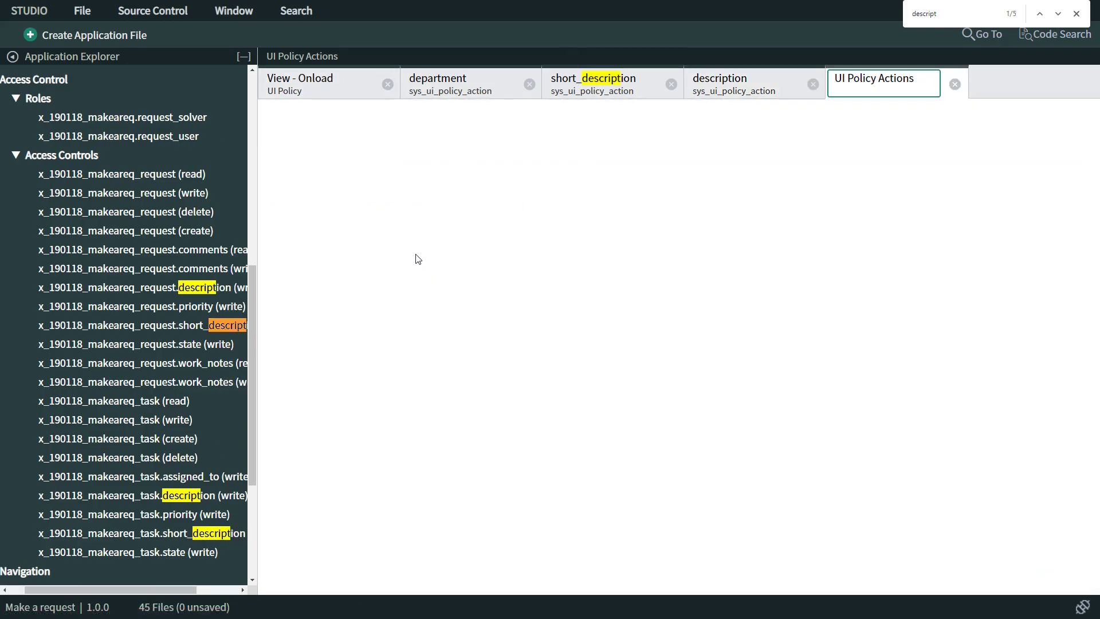
pyautogui.click(435, 308)
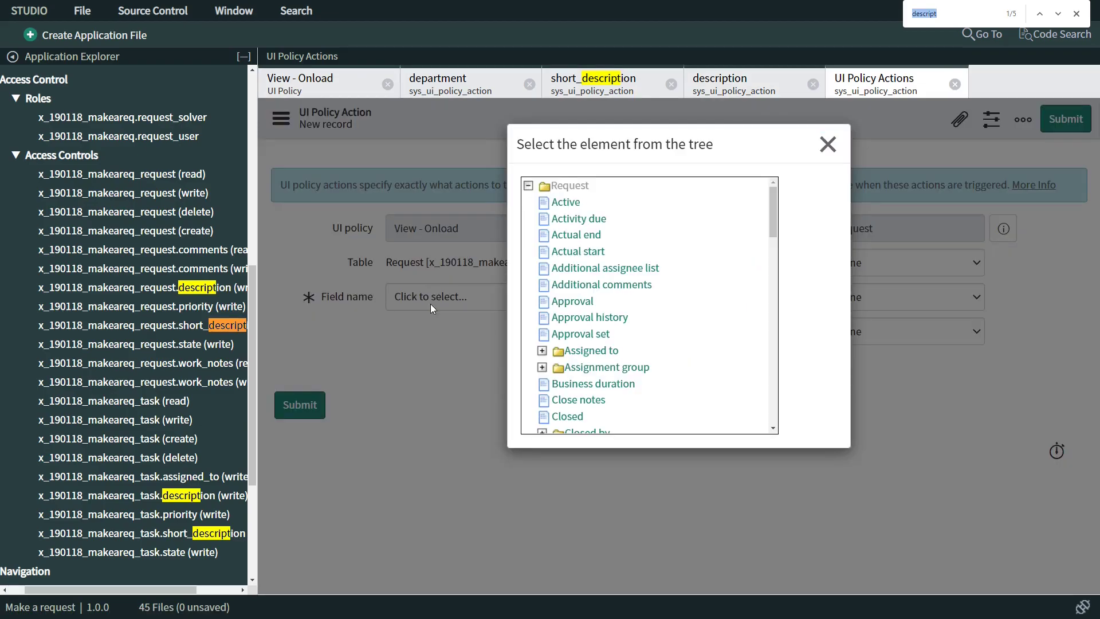
pyautogui.write('prio')
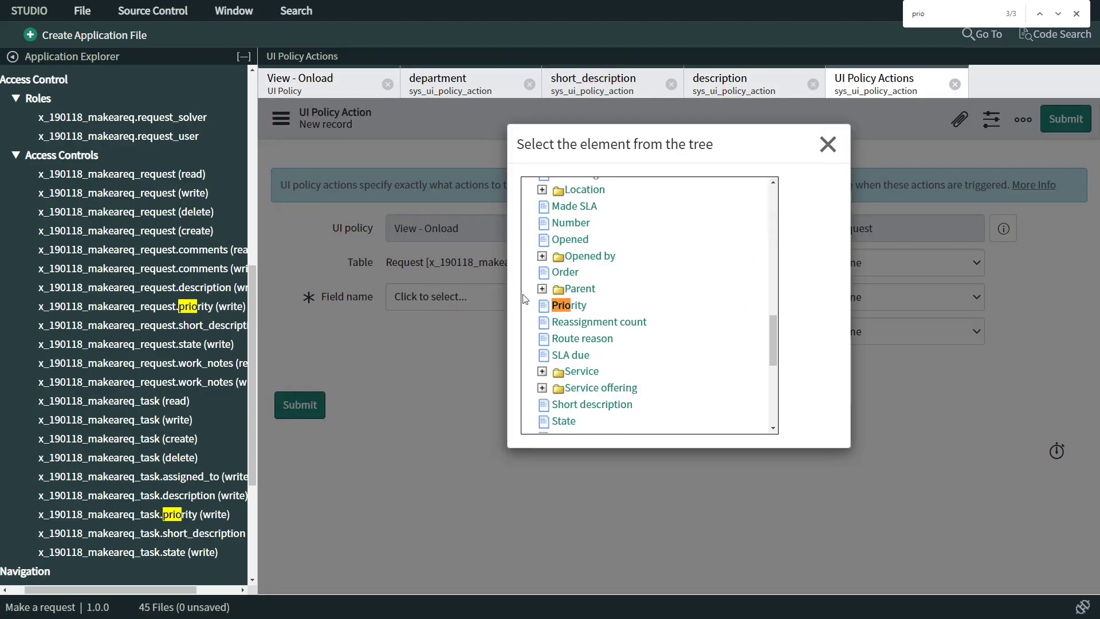
pyautogui.click(569, 309)
# Set Mandatory to True on the Priority action and submit it
pyautogui.click(829, 268)
pyautogui.click(882, 297)
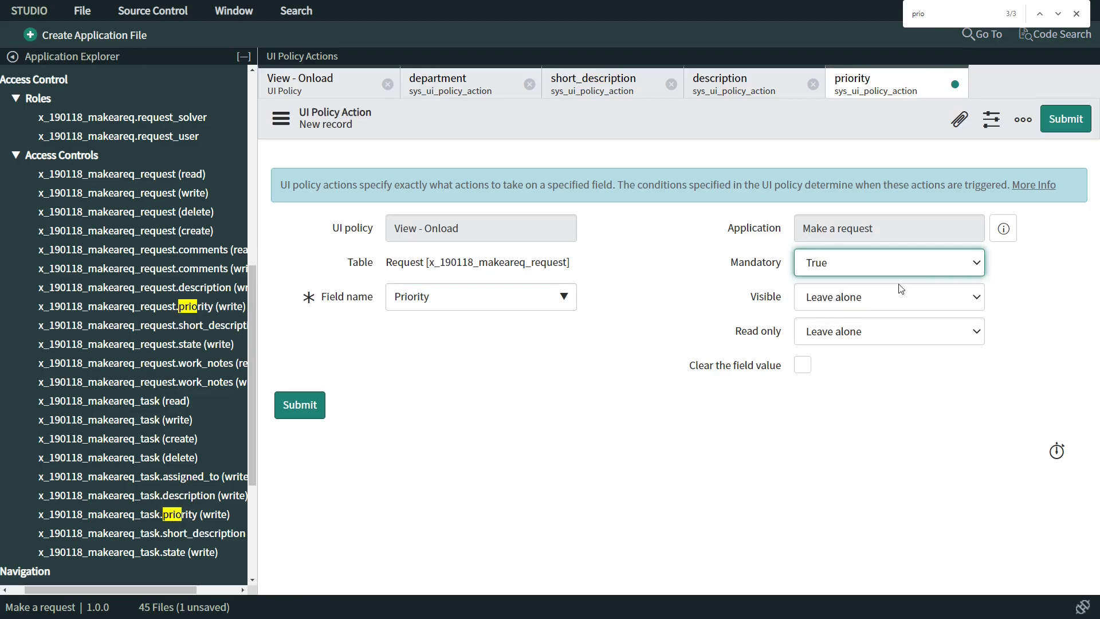
pyautogui.click(1065, 119)
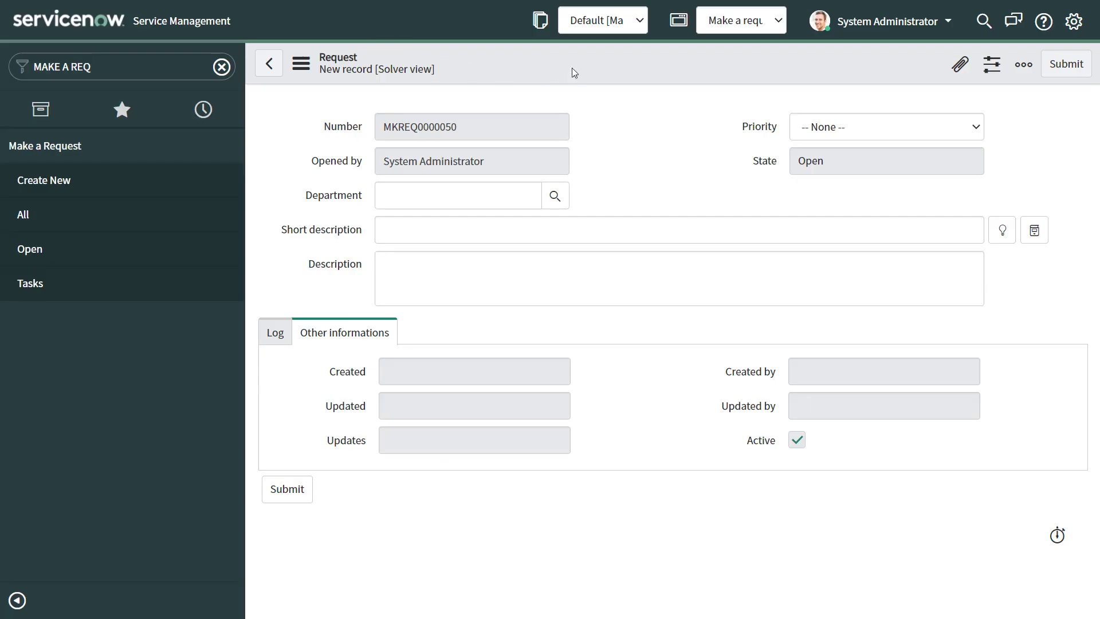
# Reload the new Request form in the main ServiceNow window, discarding its unsaved changes
pyautogui.rightClick(547, 63)
pyautogui.click(592, 211)
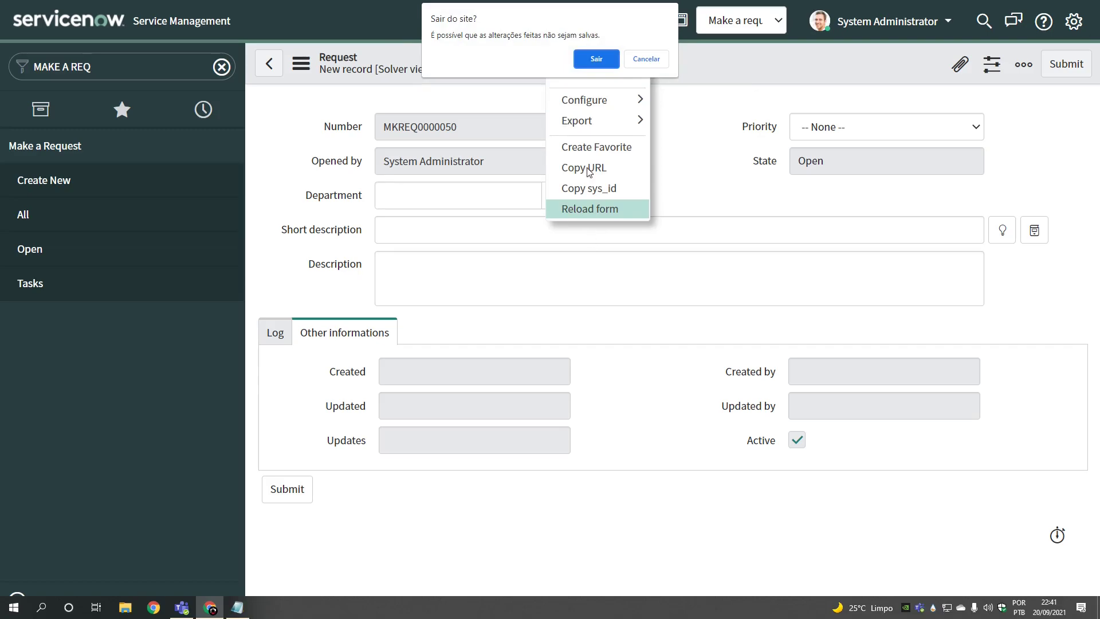
pyautogui.click(600, 54)
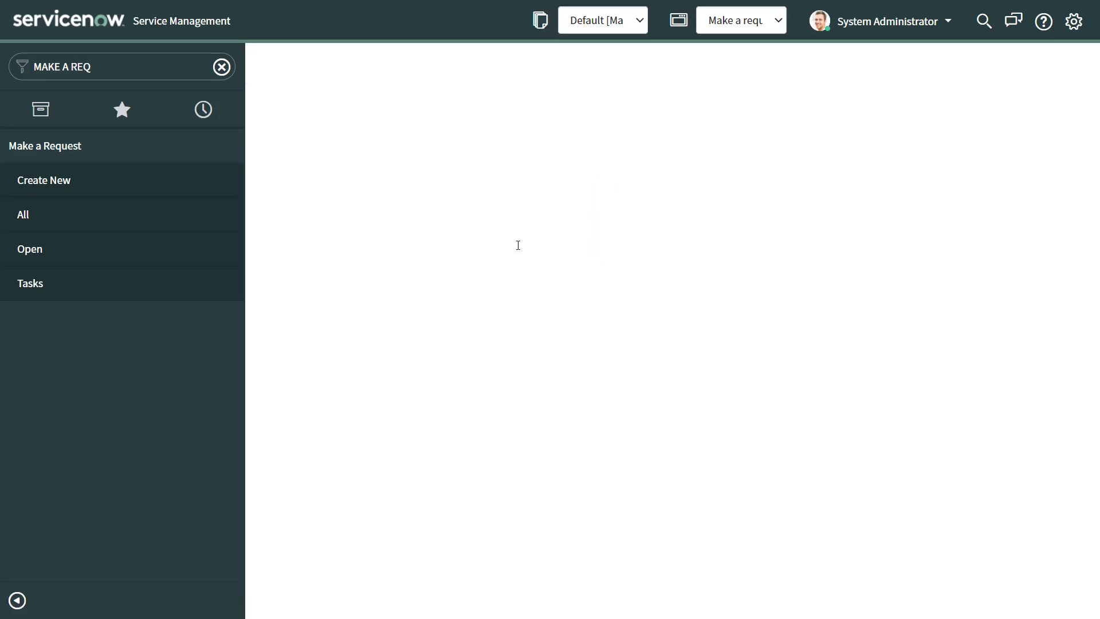
# Check the Number, Opened by and State fields on the new Request form for read-only behaviour
pyautogui.click(437, 126)
pyautogui.click(475, 166)
pyautogui.click(900, 170)
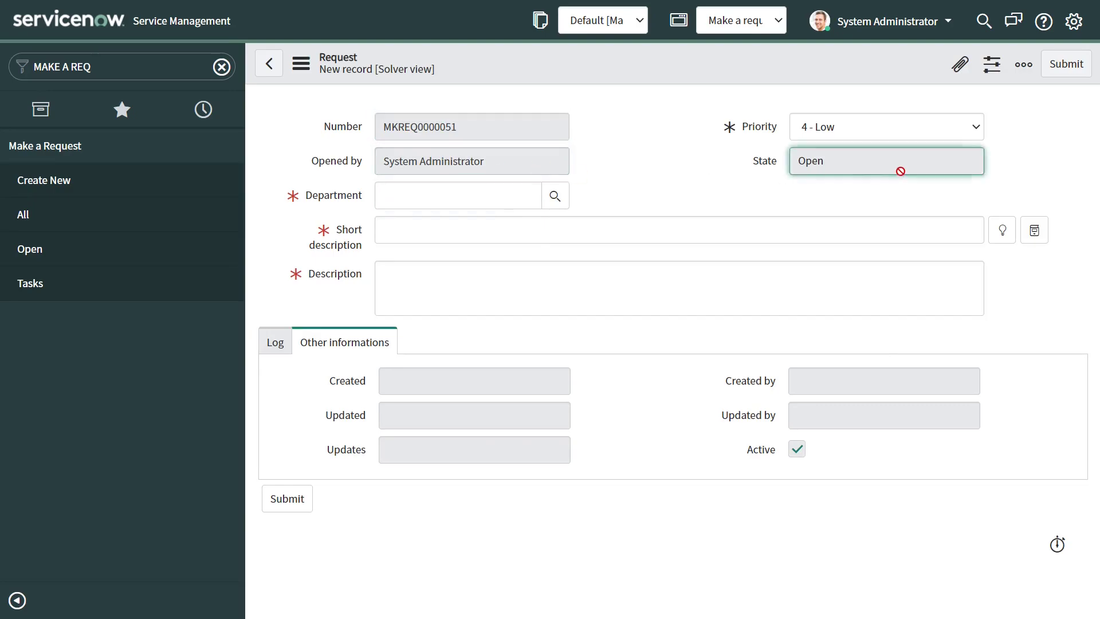
pyautogui.moveTo(432, 161); pyautogui.dragTo(461, 163)
pyautogui.click(744, 177)
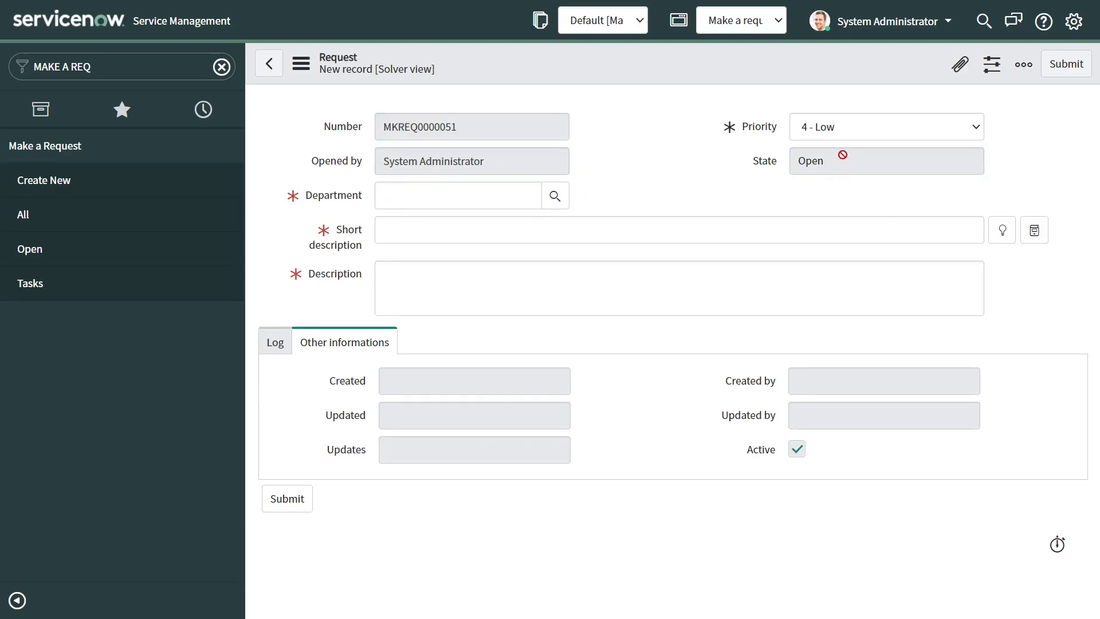
# Set Priority to -- None -- and check the mandatory markers on Priority, Department, Short description and Description
pyautogui.click(838, 125)
pyautogui.click(828, 150)
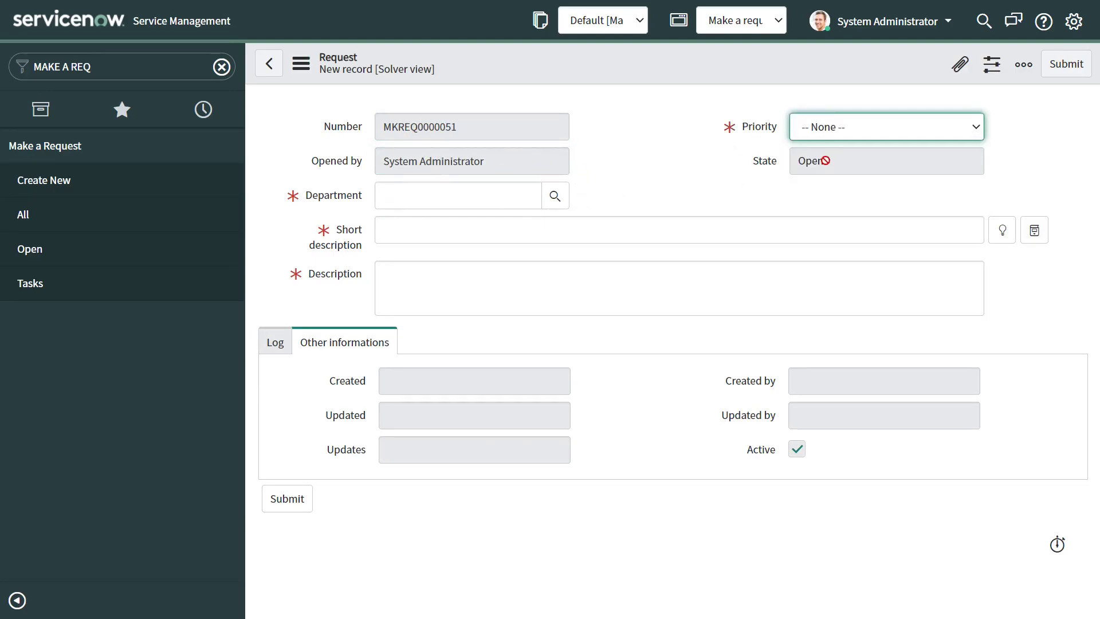
pyautogui.click(746, 128)
pyautogui.click(415, 198)
pyautogui.click(319, 250)
pyautogui.click(390, 287)
pyautogui.moveTo(273, 342); pyautogui.dragTo(285, 342)
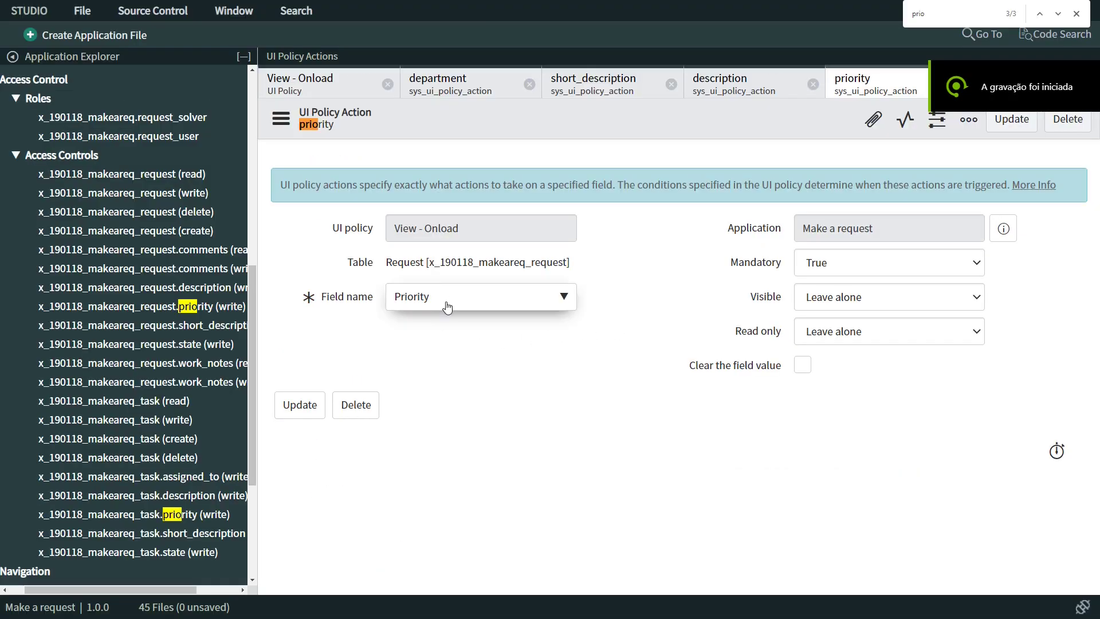
# Switch to Studio and close the open UI Policy Action records and the View - Onload policy
pyautogui.click(530, 84)
pyautogui.click(530, 85)
pyautogui.click(530, 85)
pyautogui.click(530, 85)
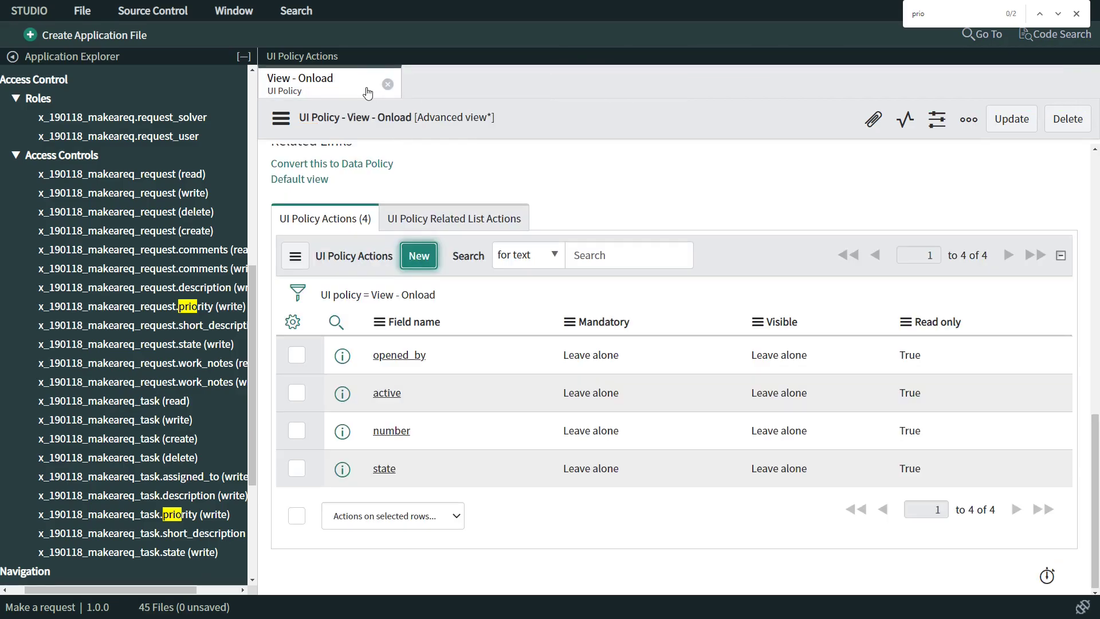
pyautogui.click(388, 84)
# Open the Department is not empty view UI policy from the application's Client Development files
pyautogui.scroll(8, 165, 353)
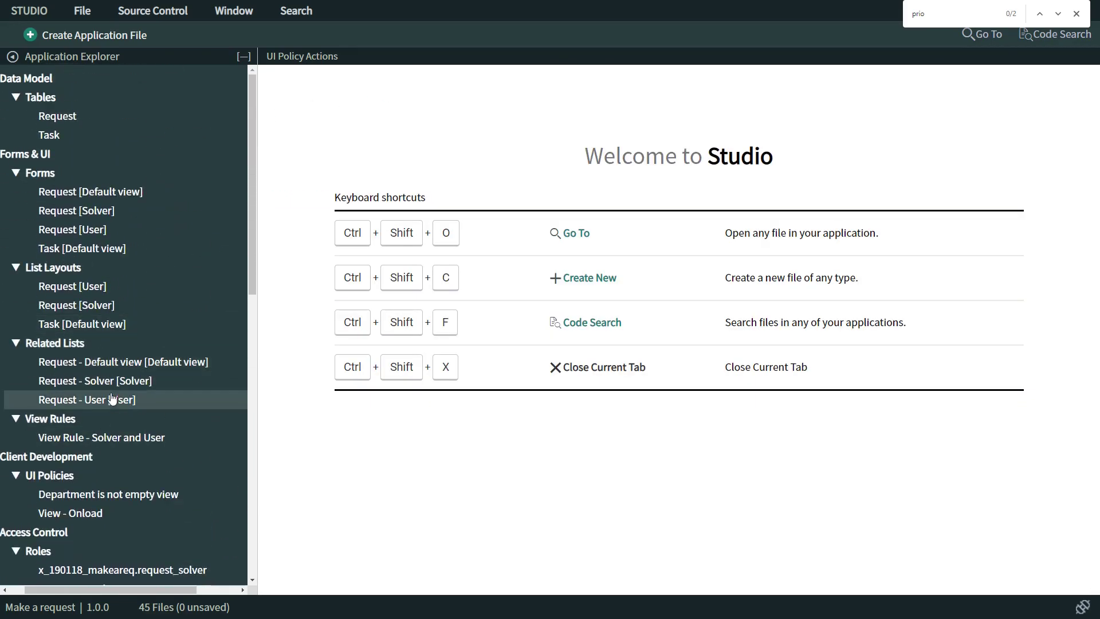
pyautogui.scroll(-2, 103, 401)
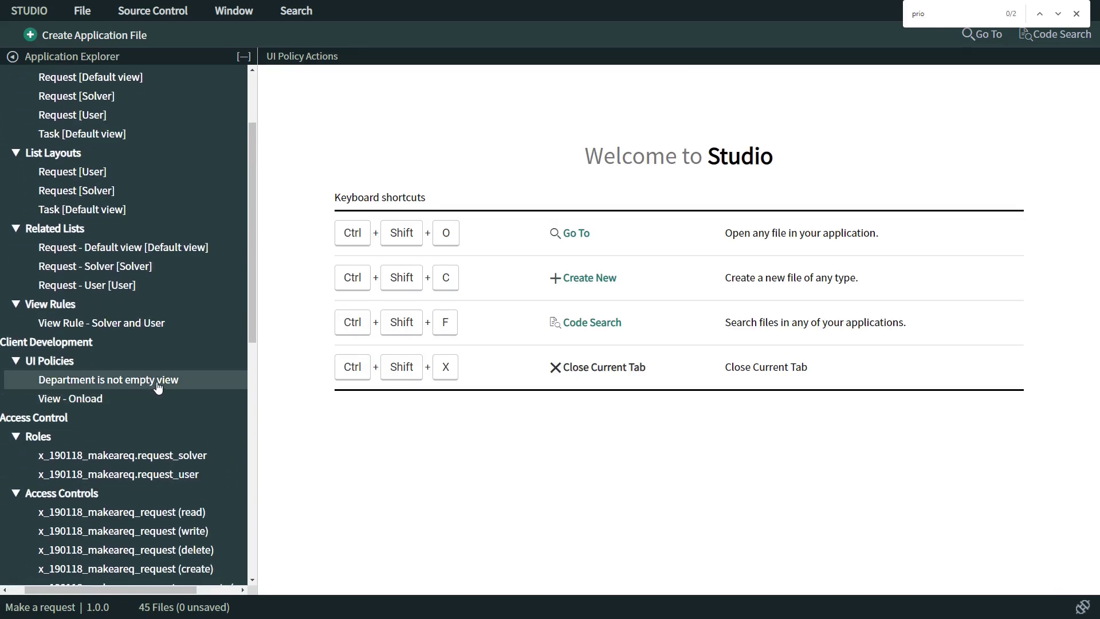
pyautogui.click(109, 383)
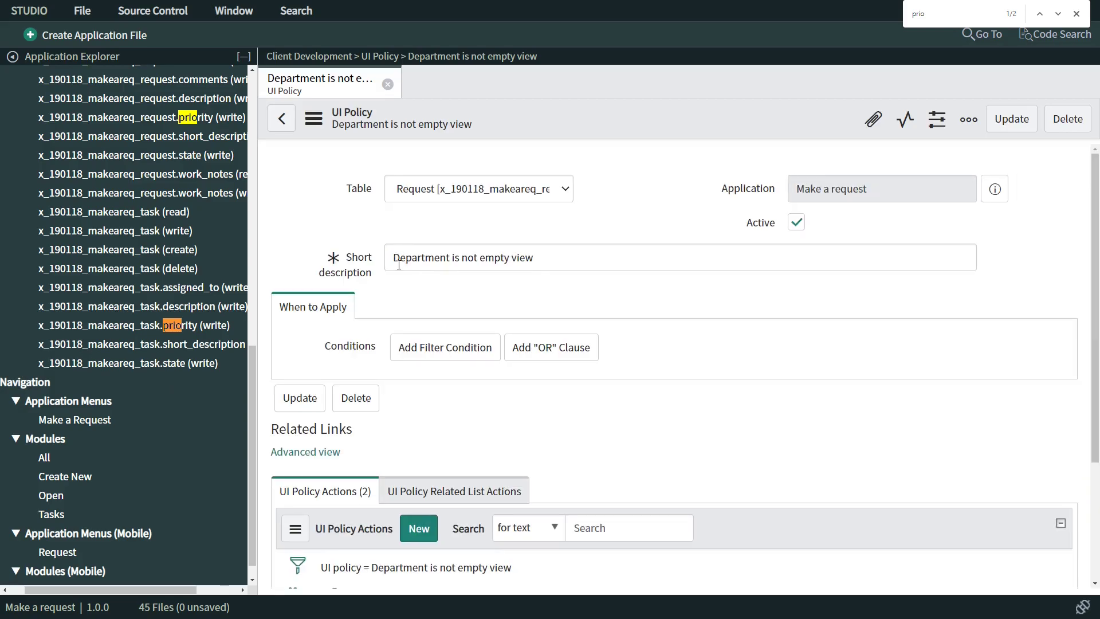
# Change the policy's Short description to "View -Department is not empty" and save the record
pyautogui.scroll(-3, 399, 261)
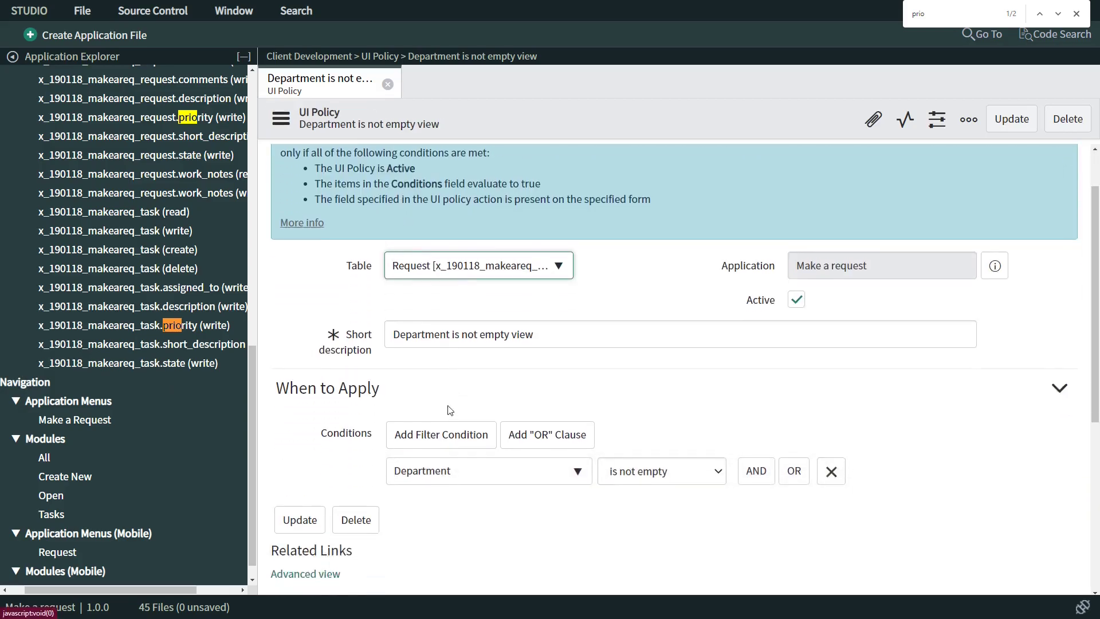
pyautogui.click(394, 227)
pyautogui.write('View -')
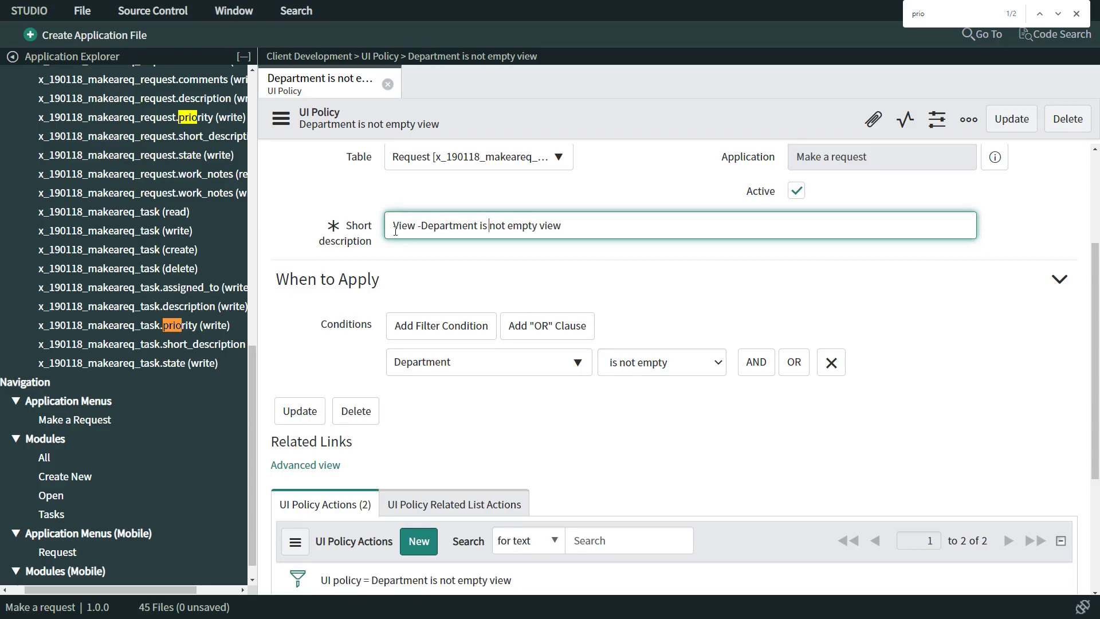
pyautogui.press('BackSpace')
pyautogui.press('BackSpace')
pyautogui.press('BackSpace')
pyautogui.press('BackSpace')
pyautogui.hotkey('ctrl', 'shift', 'i')
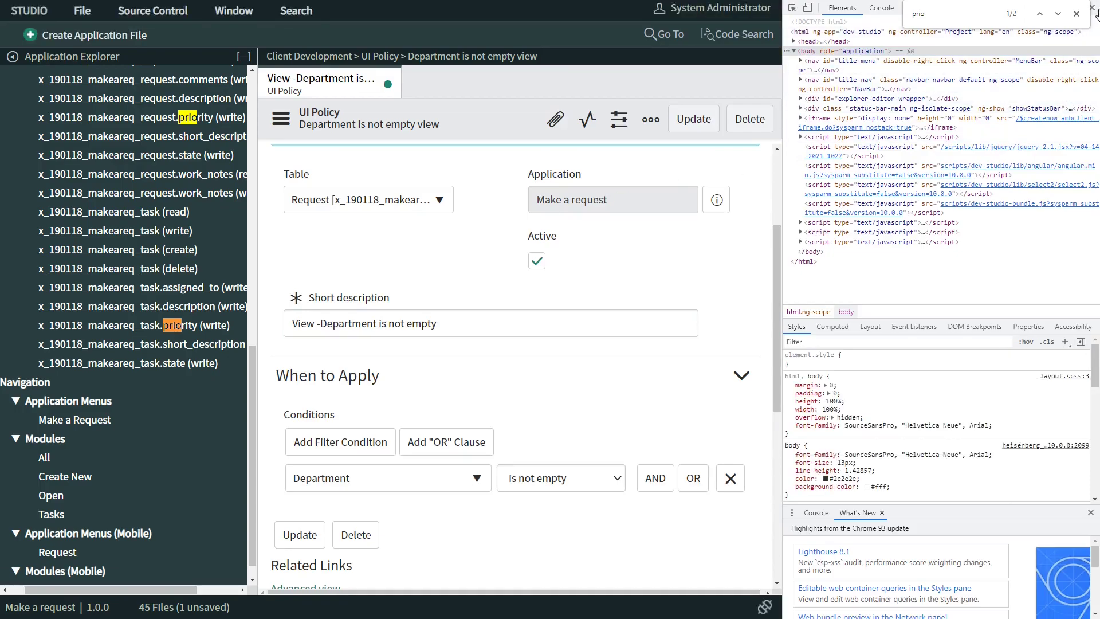
pyautogui.click(1093, 9)
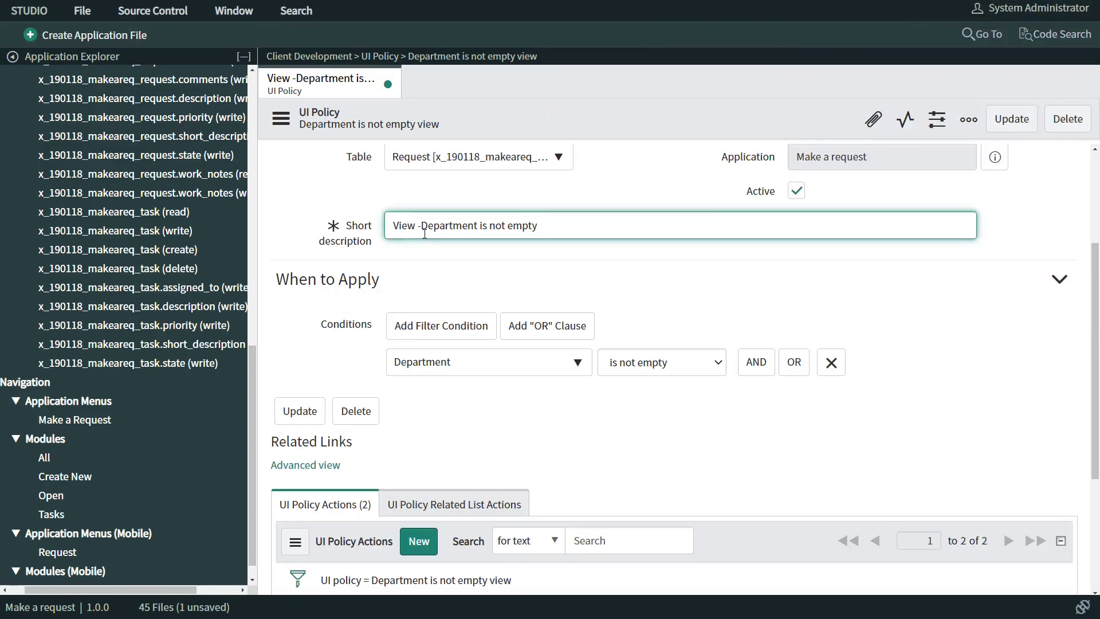
pyautogui.rightClick(518, 113)
pyautogui.click(539, 137)
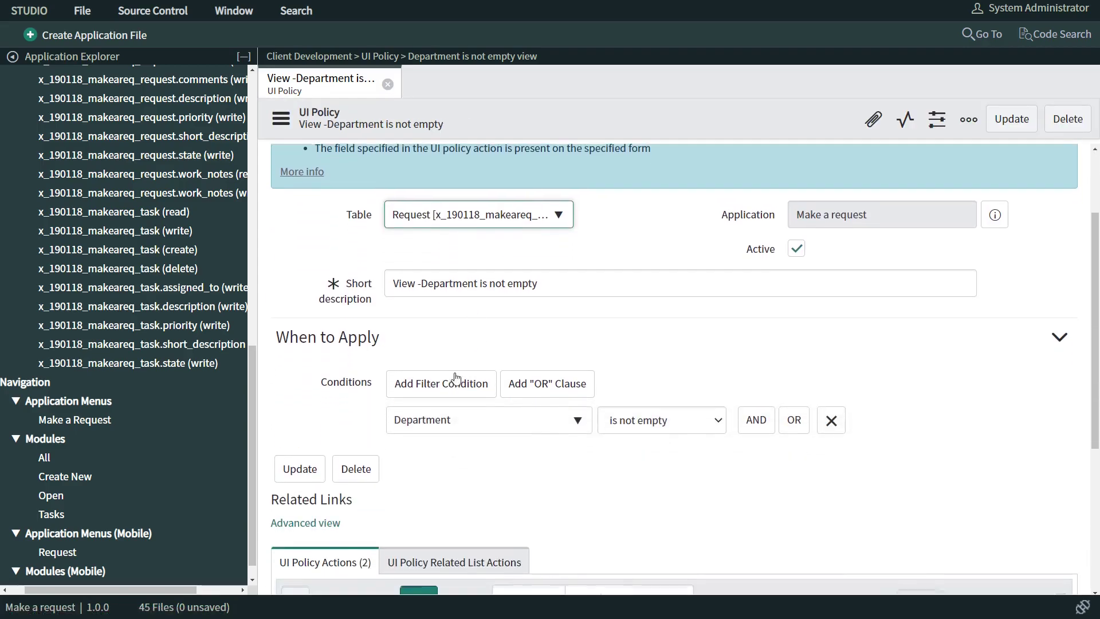
# Review the policy's Department condition and the Mandatory and Visible settings of its what_needed and when_needed actions
pyautogui.scroll(-1, 368, 380)
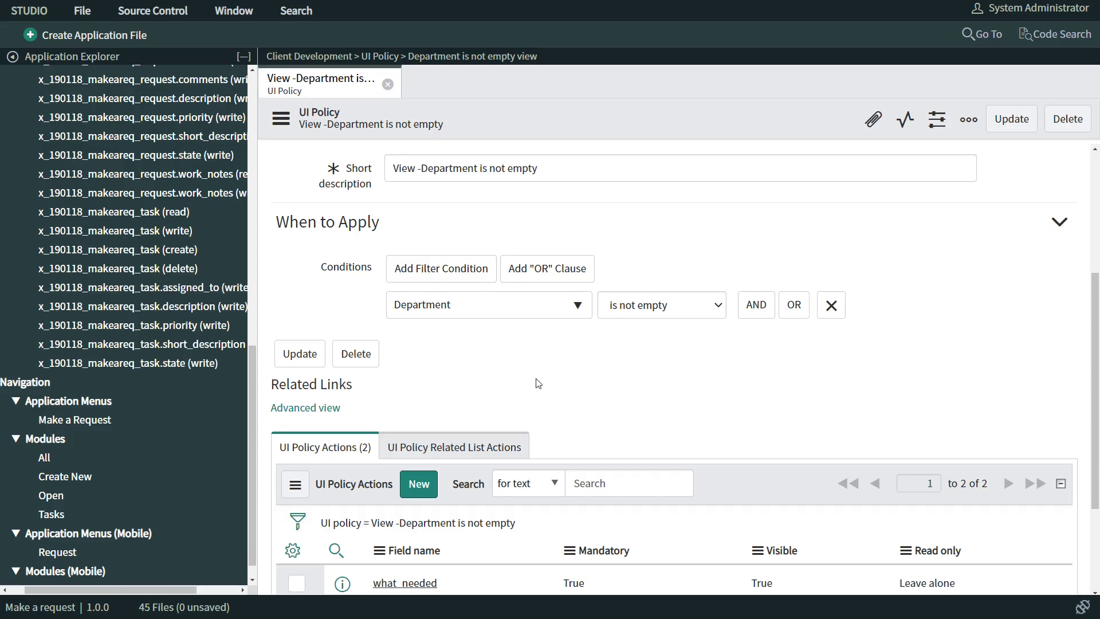
pyautogui.scroll(-3, 553, 383)
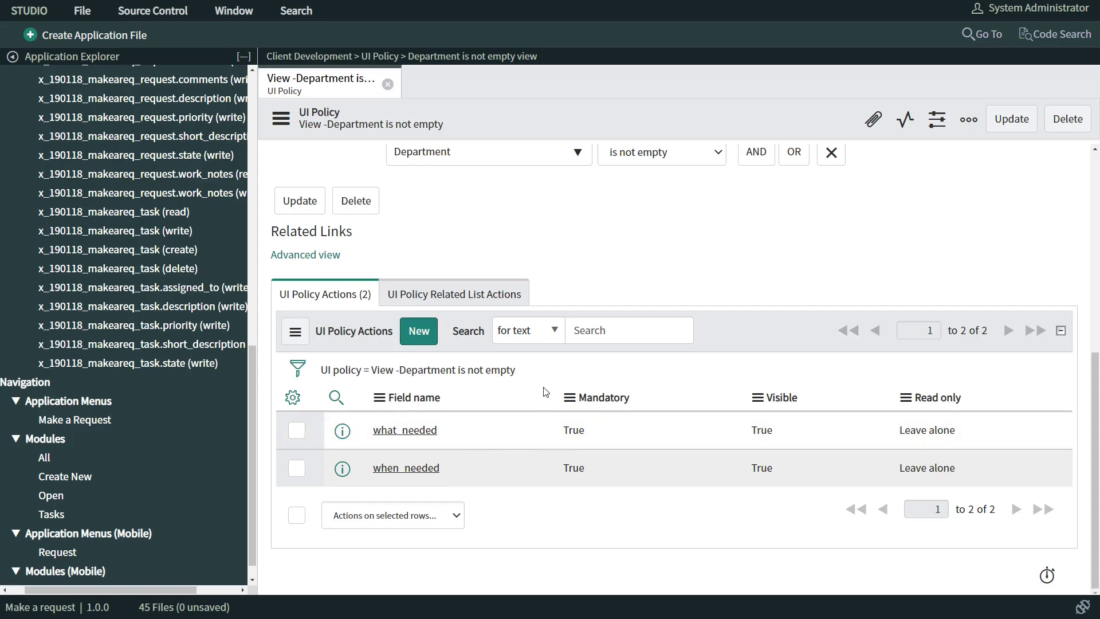
pyautogui.scroll(2, 547, 308)
pyautogui.scroll(-2, 584, 452)
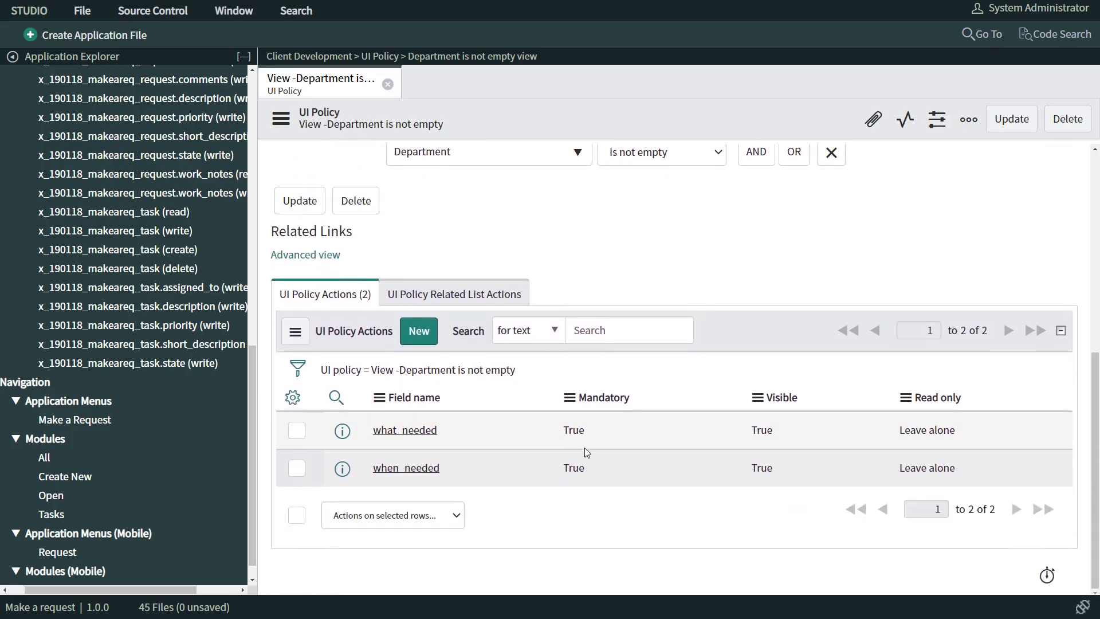
pyautogui.click(690, 438)
pyautogui.click(799, 430)
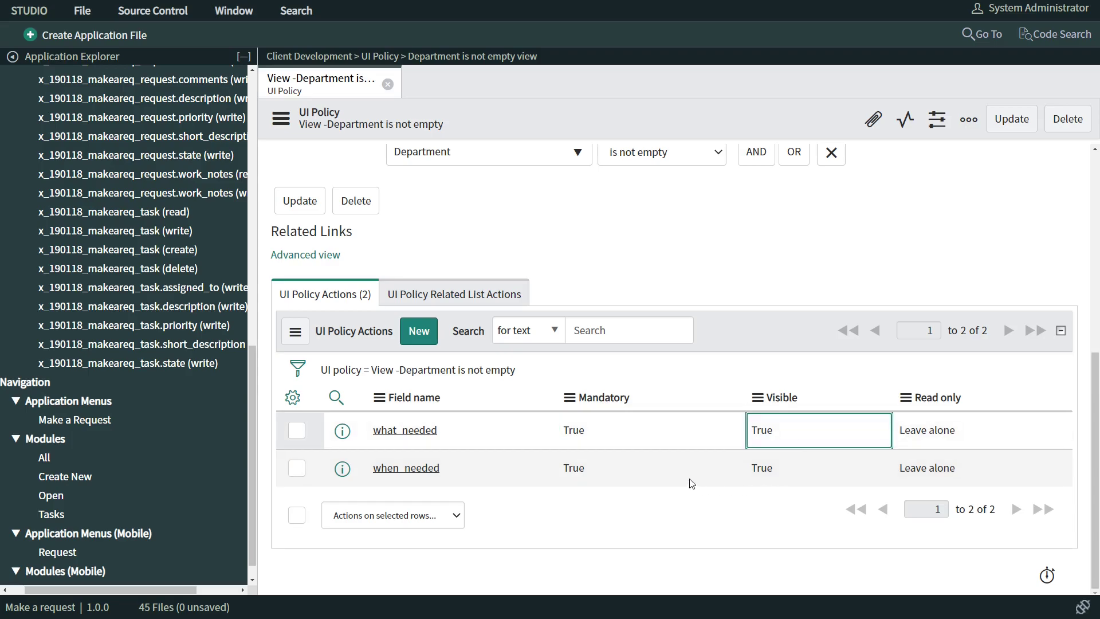
pyautogui.click(472, 479)
pyautogui.click(607, 479)
pyautogui.click(799, 478)
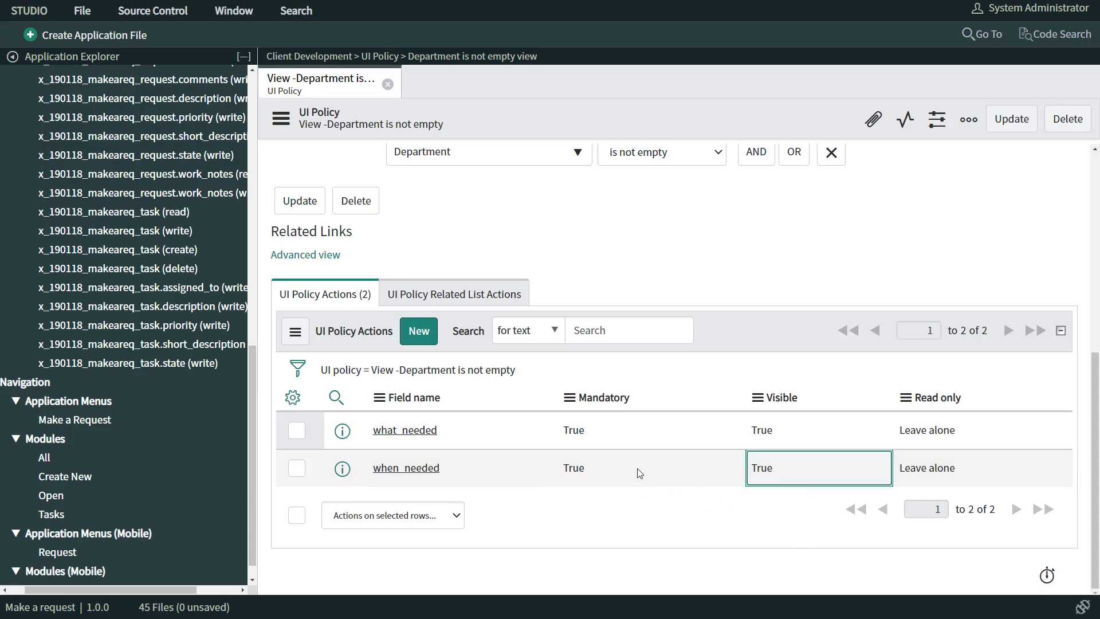
pyautogui.scroll(5, 644, 471)
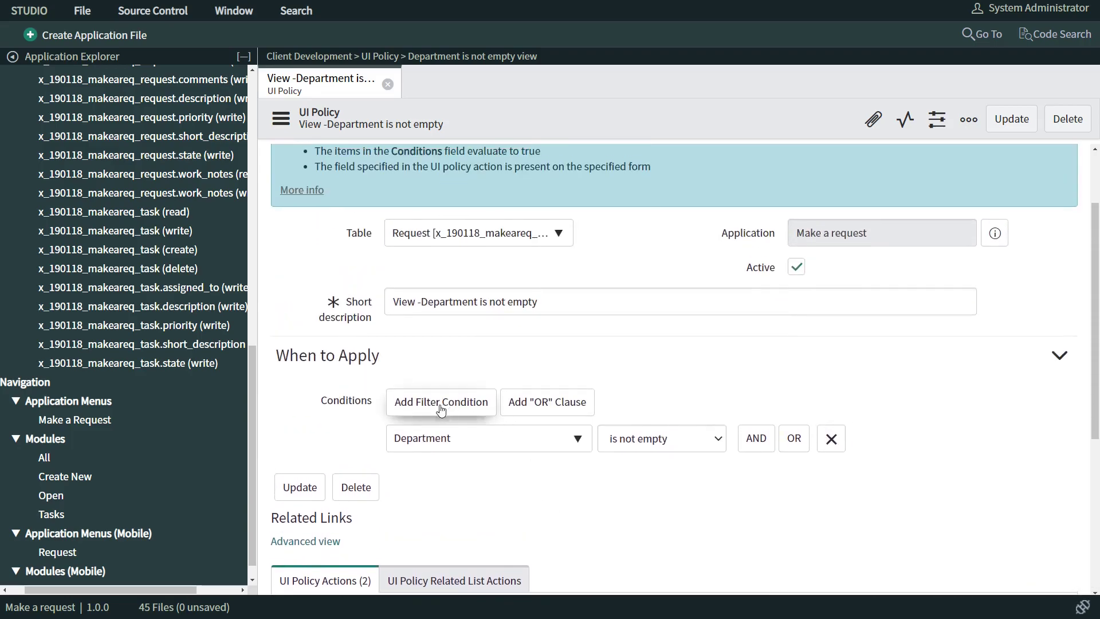
pyautogui.scroll(-5, 502, 444)
pyautogui.scroll(7, 493, 456)
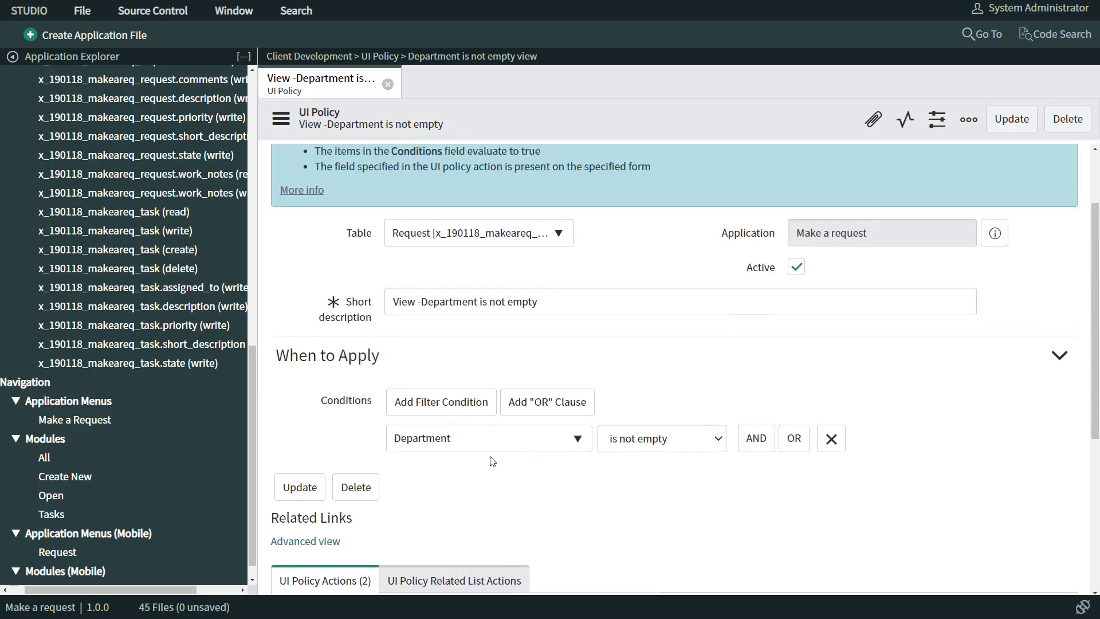
pyautogui.scroll(-5, 491, 462)
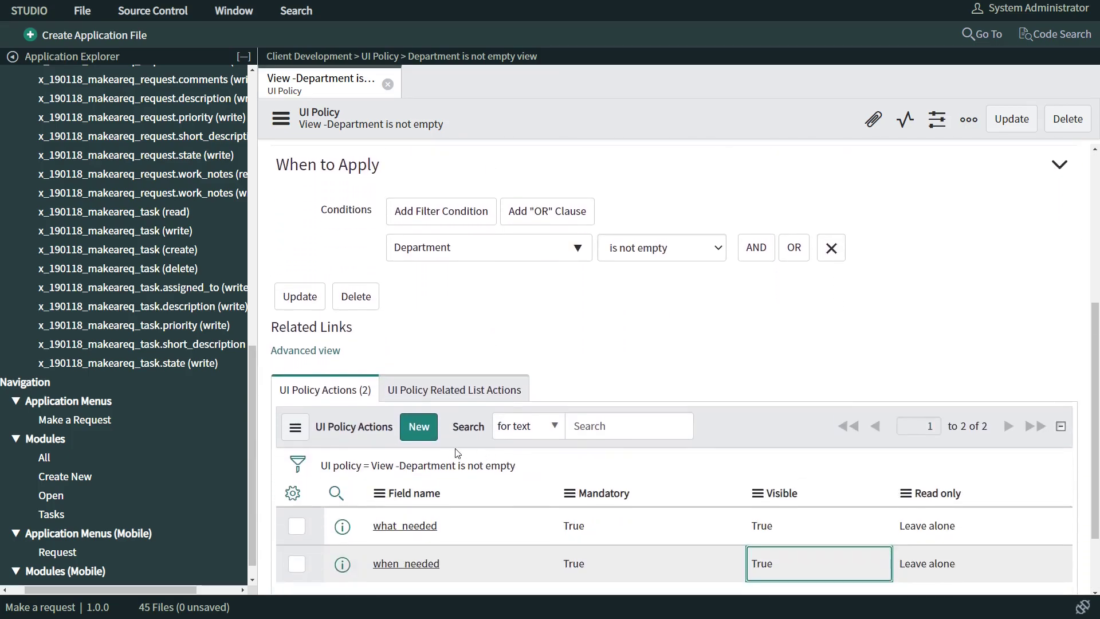
# Show the policy in the Advanced view and examine its Global, On load and Reverse if false options alongside its actions
pyautogui.click(305, 352)
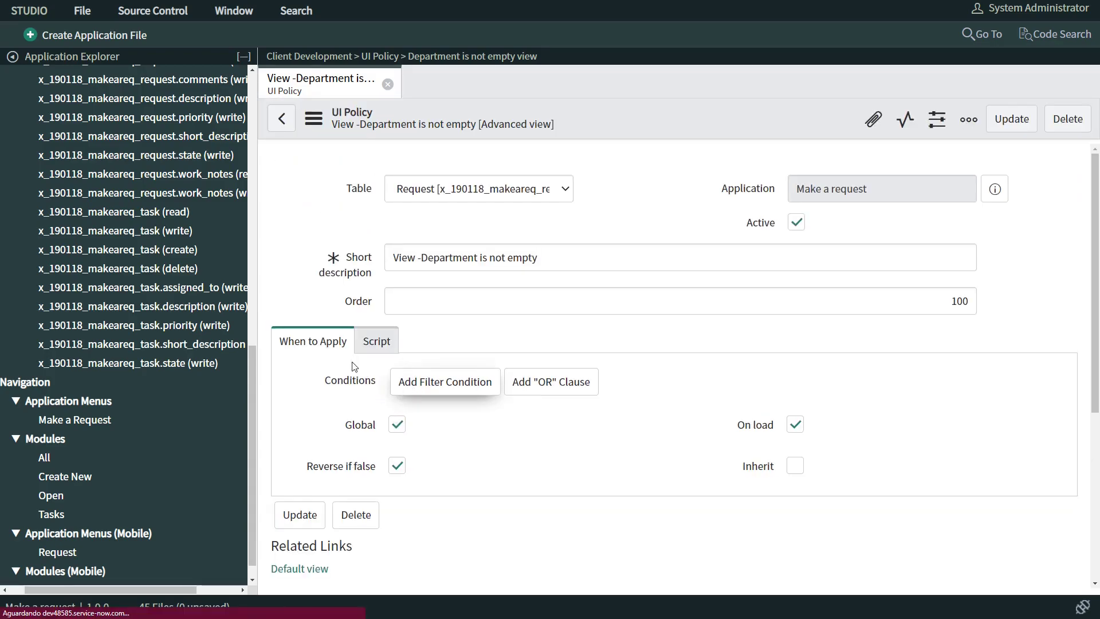
pyautogui.scroll(-2, 352, 368)
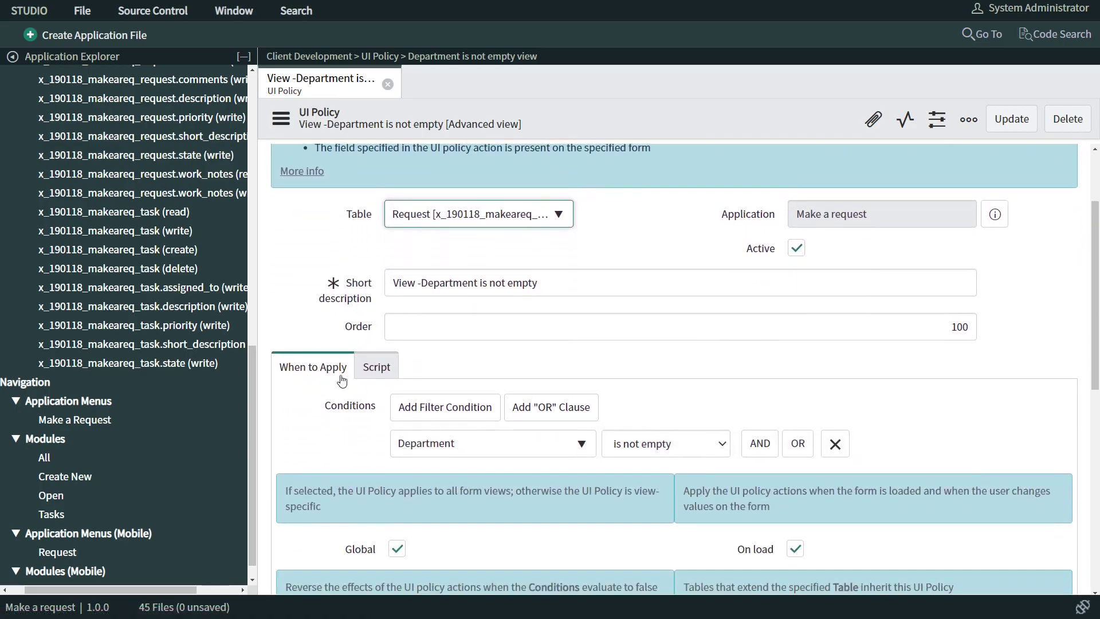
pyautogui.scroll(-4, 348, 401)
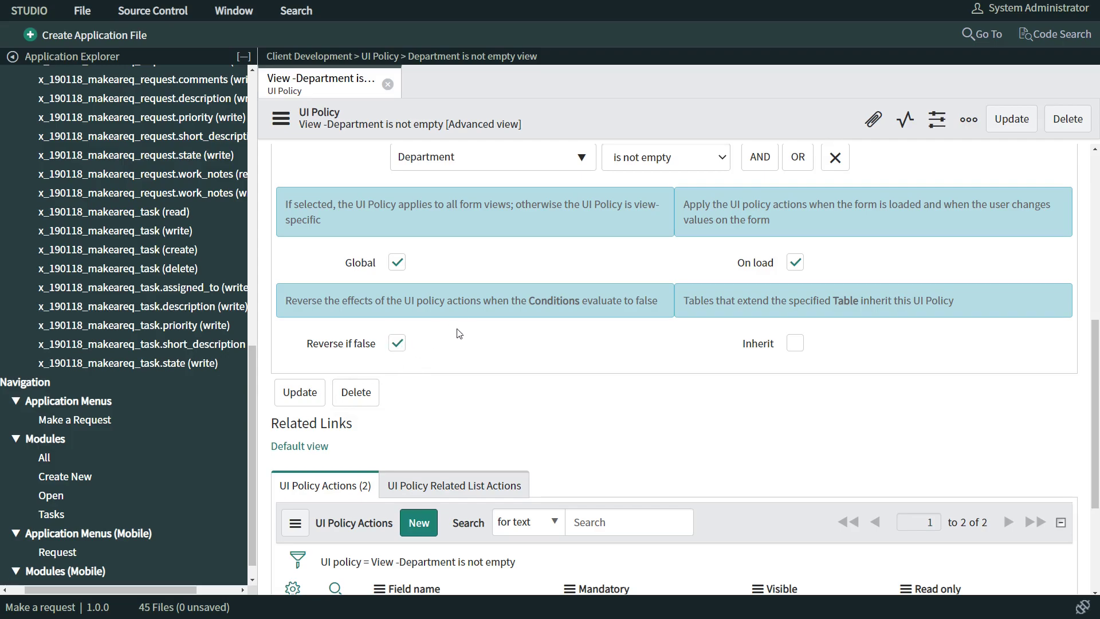
pyautogui.scroll(2, 490, 344)
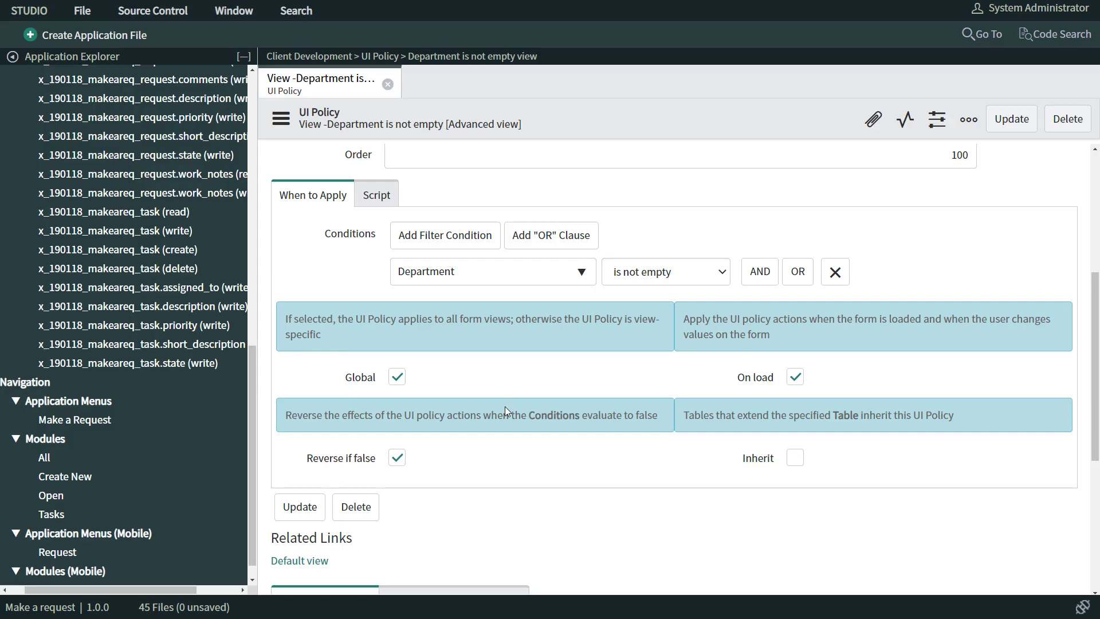
pyautogui.scroll(-5, 432, 544)
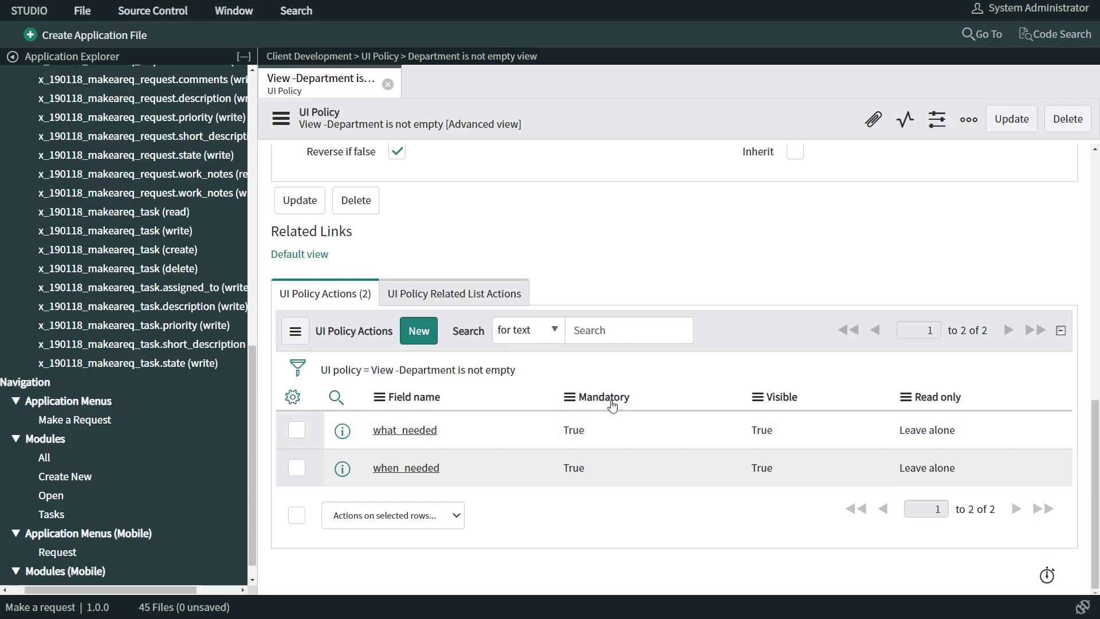
pyautogui.scroll(6, 500, 396)
pyautogui.scroll(-1, 503, 368)
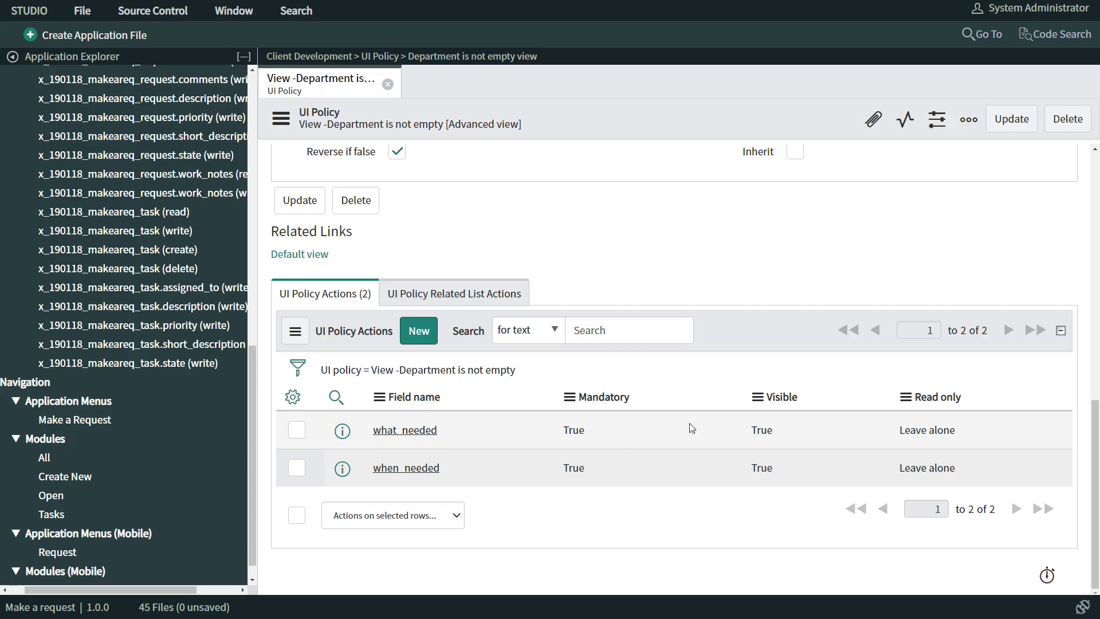
pyautogui.click(779, 440)
pyautogui.rightClick(635, 461)
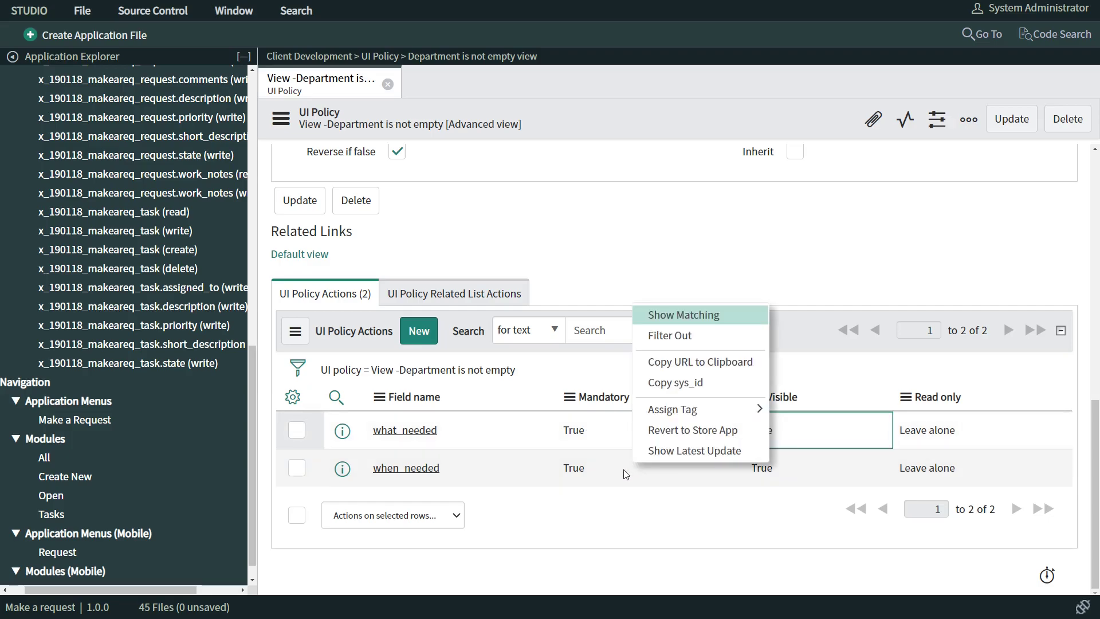
pyautogui.click(596, 483)
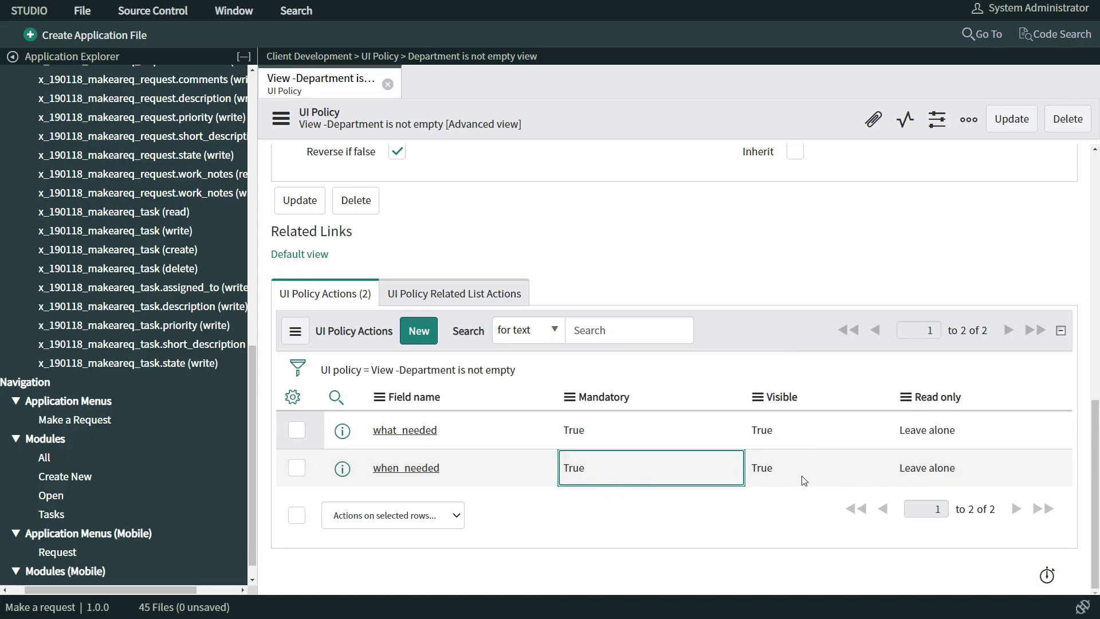
pyautogui.scroll(4, 471, 401)
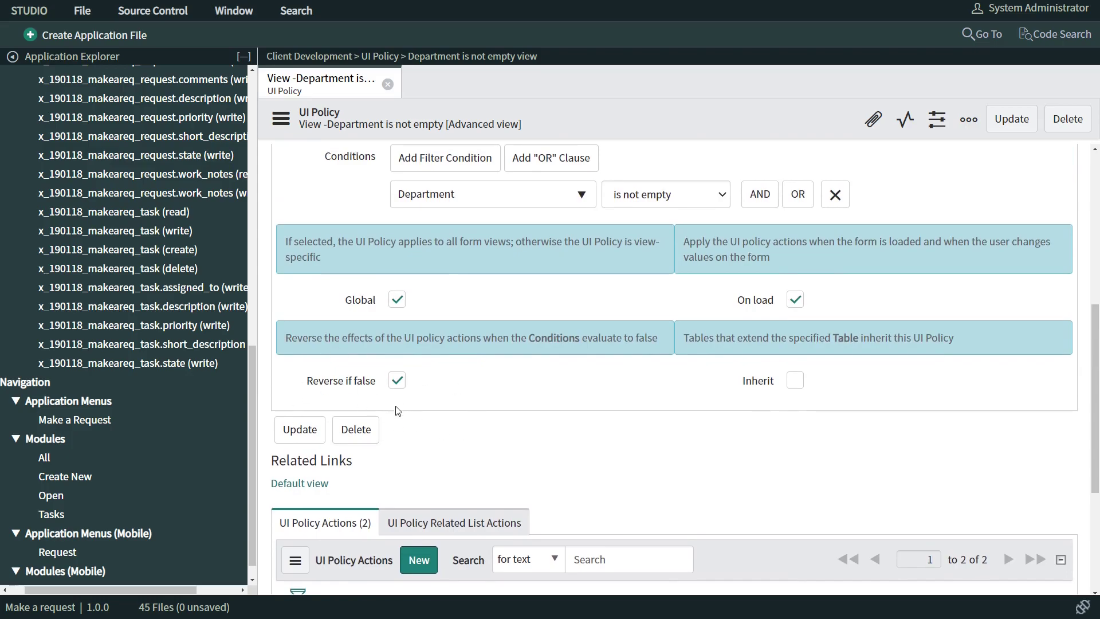
pyautogui.scroll(-4, 584, 431)
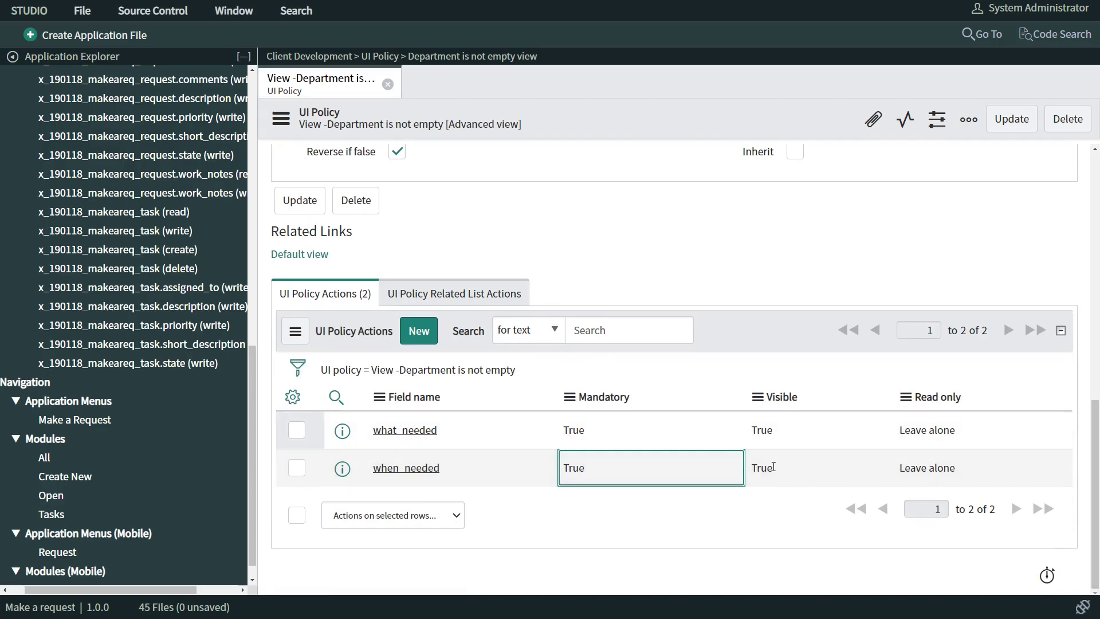
# Set Visible to Leave alone on the what_needed action in the UI Policy Actions list
pyautogui.click(792, 429)
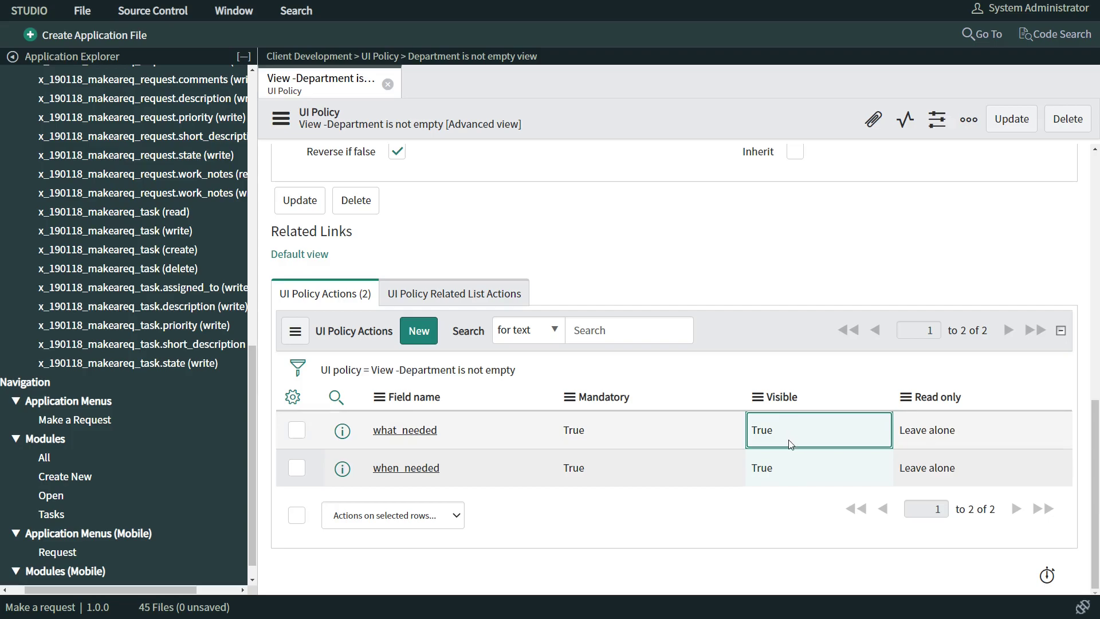
pyautogui.doubleClick(793, 446)
pyautogui.click(783, 437)
pyautogui.click(794, 457)
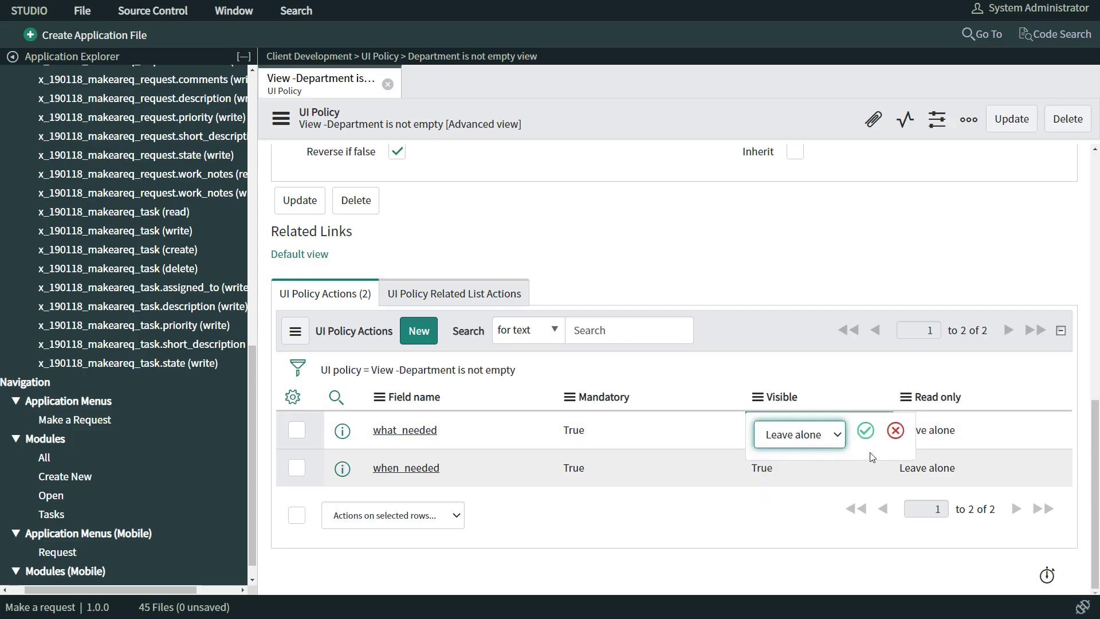
pyautogui.click(866, 439)
# Set Visible to Leave alone on the when_needed action in the UI Policy Actions list
pyautogui.click(805, 472)
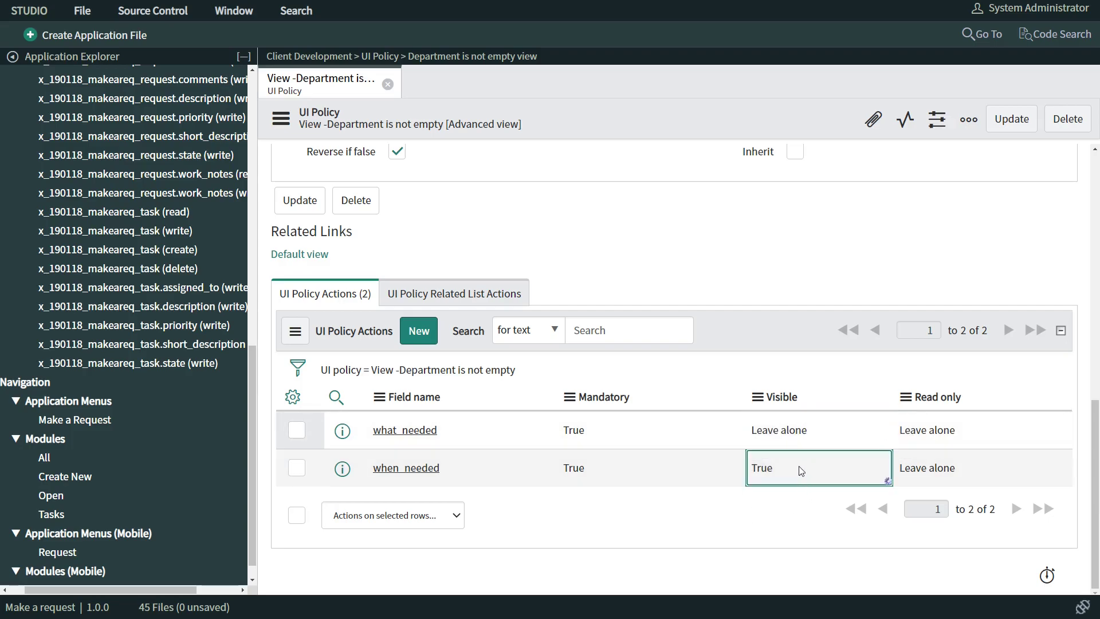
pyautogui.doubleClick(796, 476)
pyautogui.click(796, 470)
pyautogui.click(796, 499)
pyautogui.click(864, 468)
# Switch to the request record, reload its form and compare the What needed and When needed fields with the policy's actions
pyautogui.hotkey('ctrl', 'Tab')
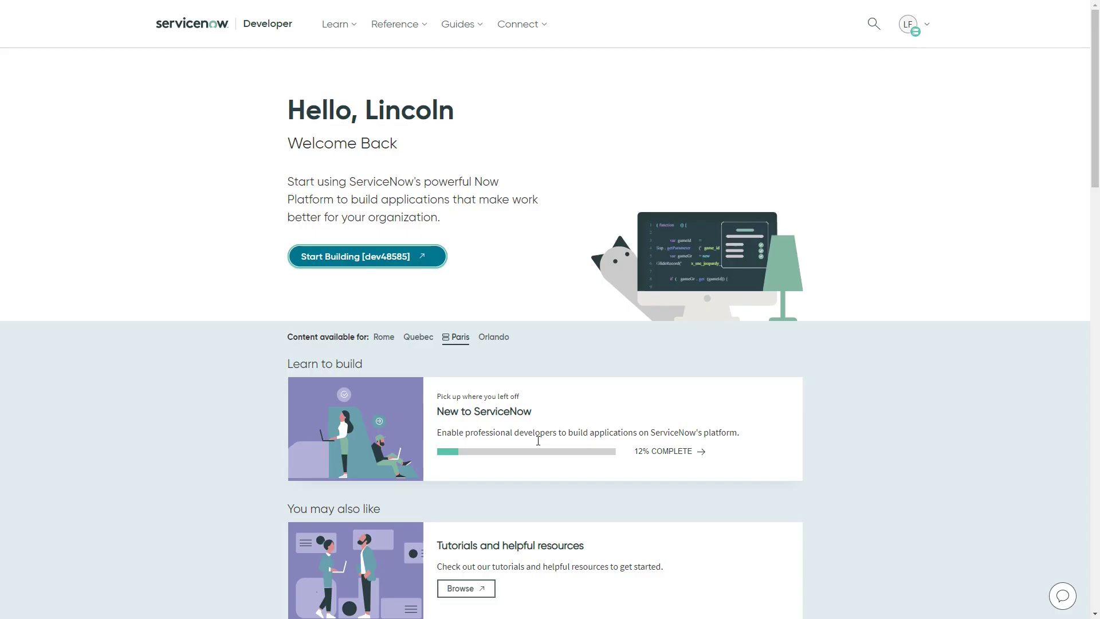
pyautogui.hotkey('ctrl', 'Tab')
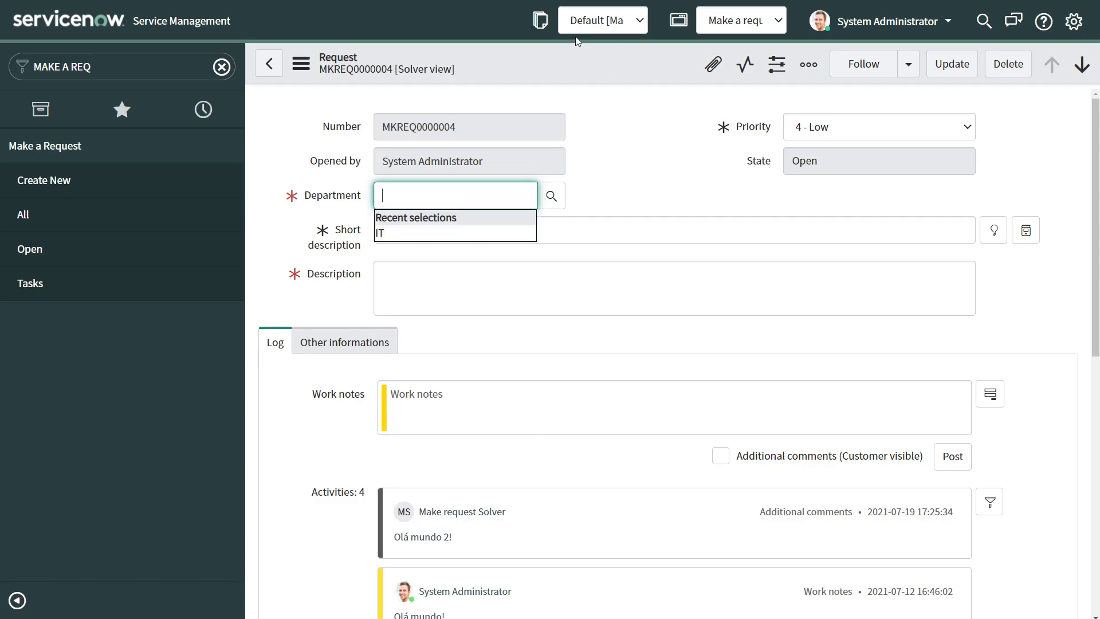
pyautogui.rightClick(549, 85)
pyautogui.click(624, 343)
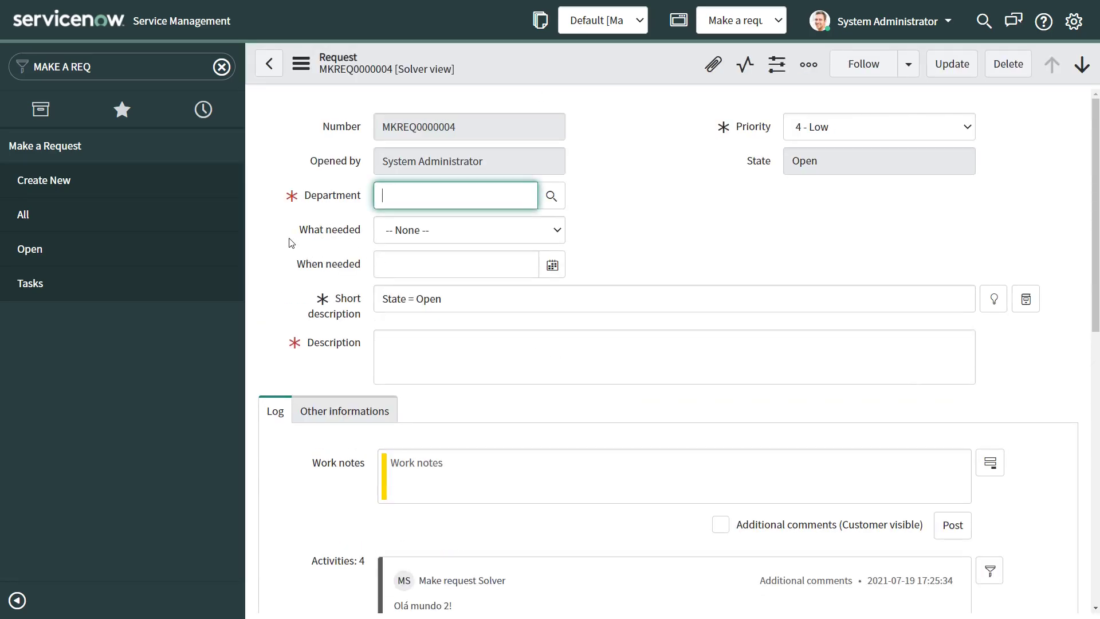
pyautogui.moveTo(297, 234); pyautogui.dragTo(366, 244)
pyautogui.moveTo(296, 268); pyautogui.dragTo(405, 277)
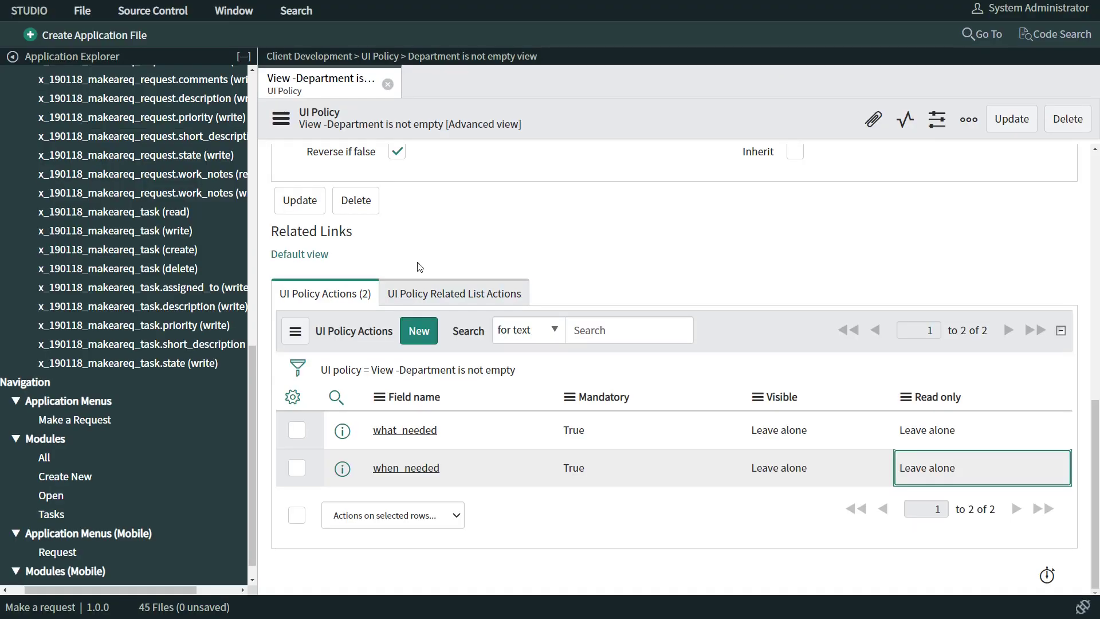
pyautogui.scroll(2, 477, 304)
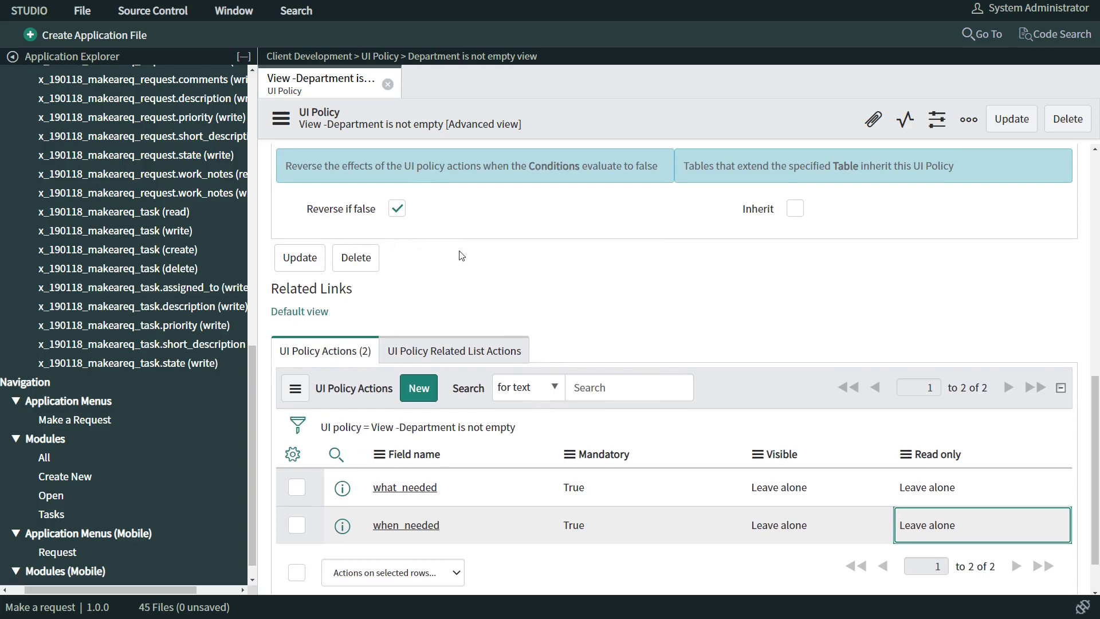
pyautogui.scroll(-1, 558, 385)
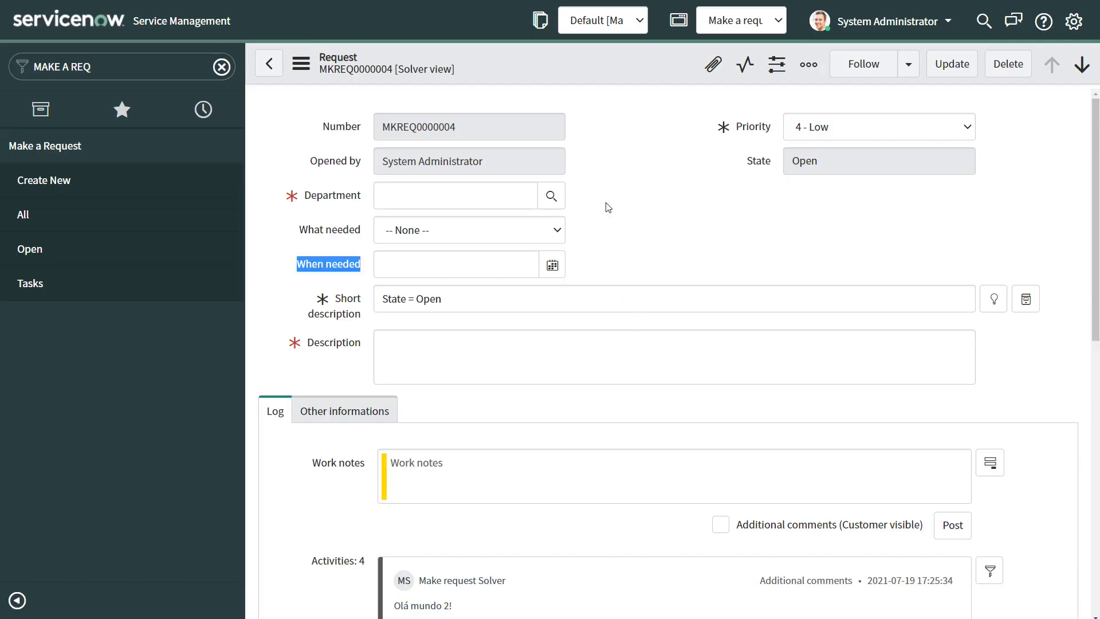
# Set Department to IT on the request form and check the What needed and When needed fields
pyautogui.click(434, 197)
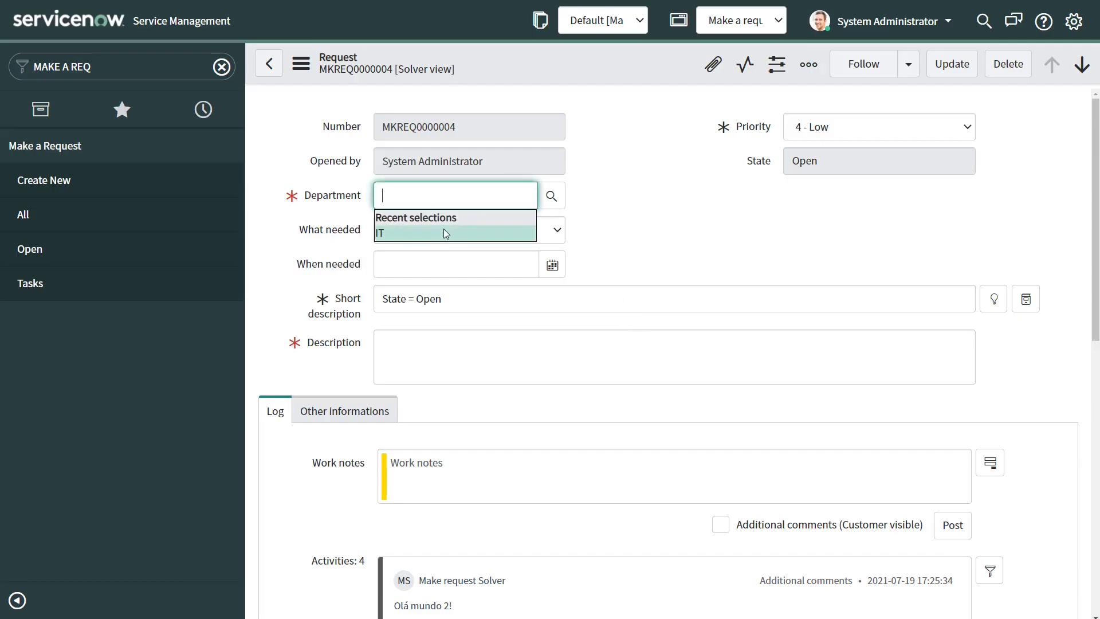
pyautogui.click(397, 235)
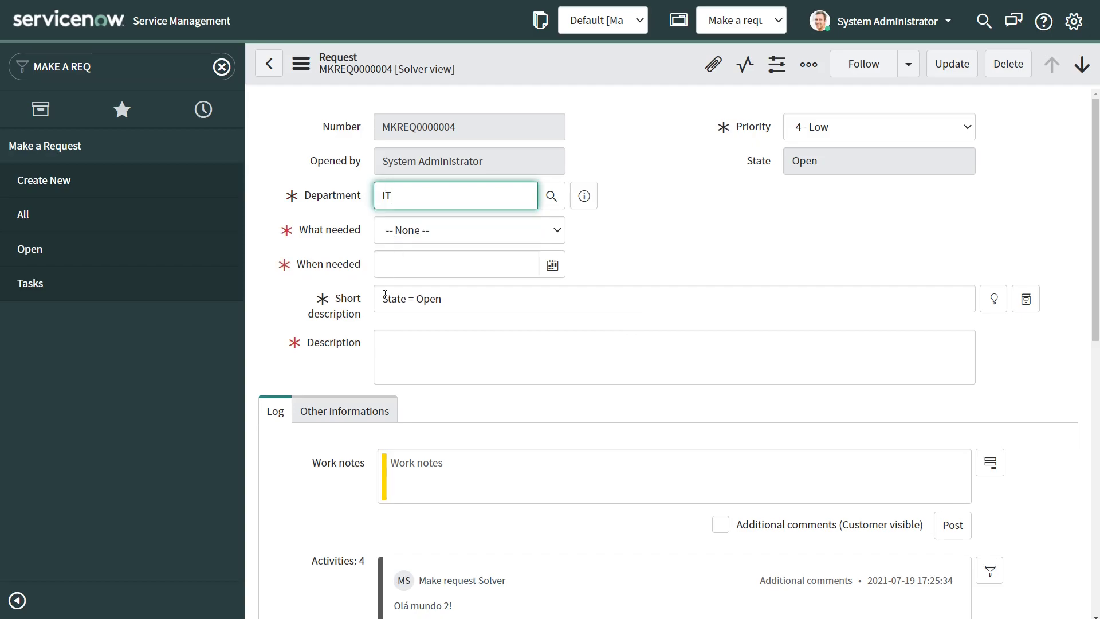
pyautogui.press('Tab')
pyautogui.press('Tab')
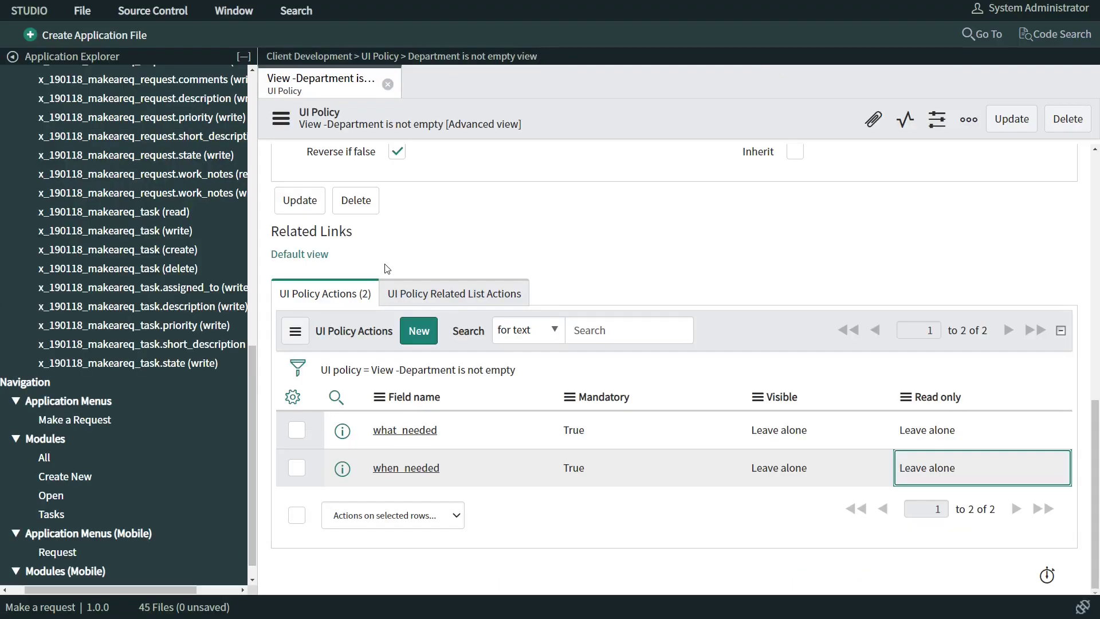
# Review the policy's Department condition and the Mandatory values of its what_needed and when_needed actions
pyautogui.scroll(6, 489, 333)
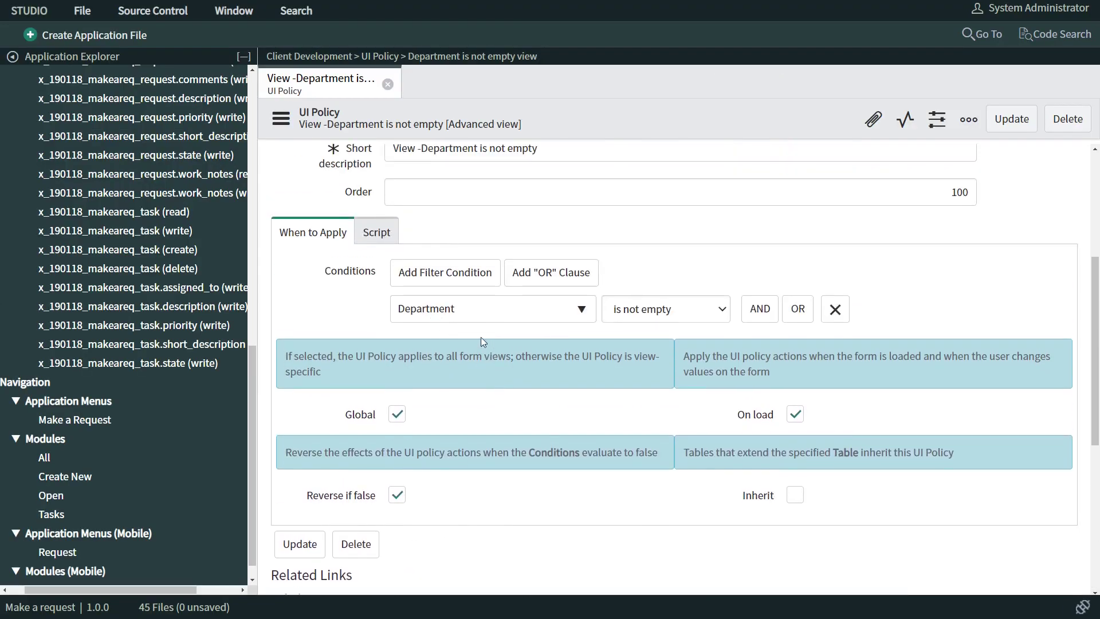
pyautogui.scroll(-6, 468, 401)
pyautogui.click(599, 437)
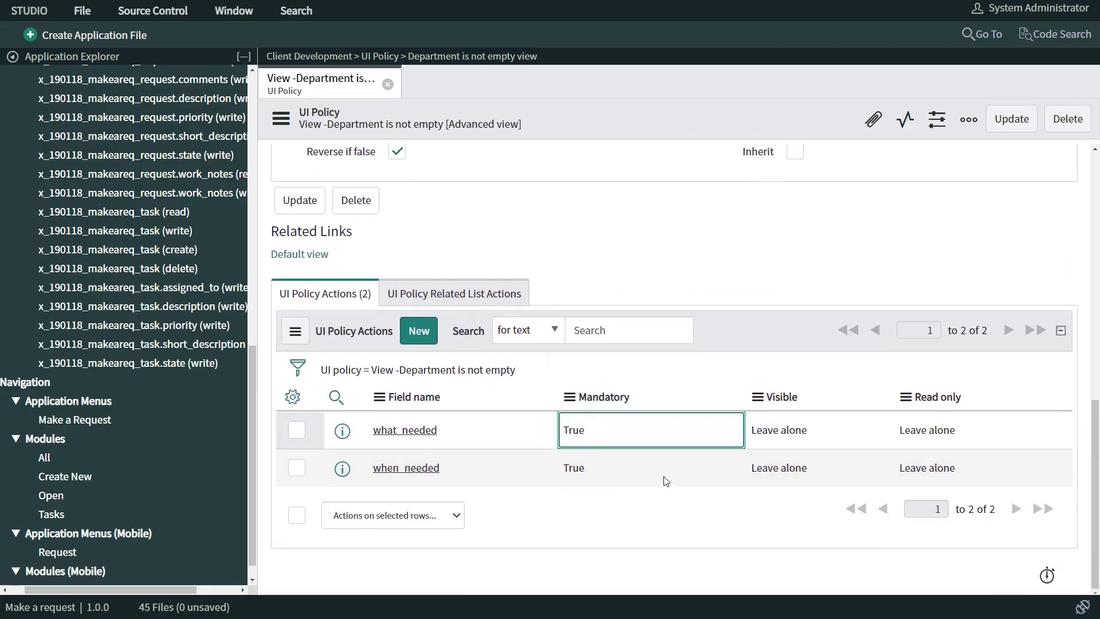
pyautogui.click(636, 475)
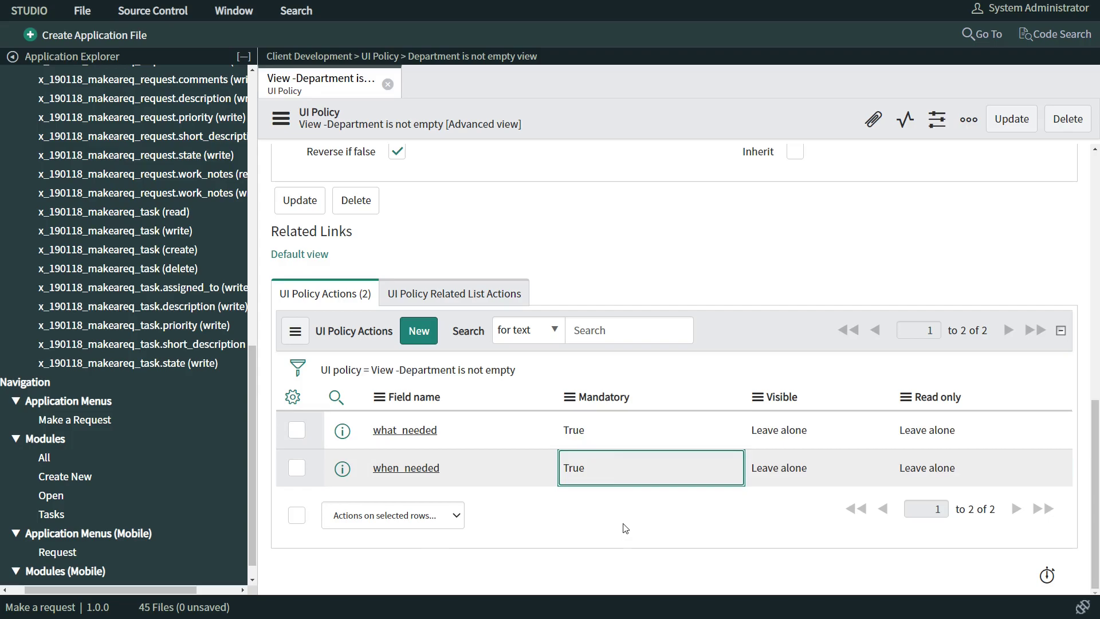
# Set Visible to True on both the what_needed and when_needed actions and save the UI policy
pyautogui.click(803, 434)
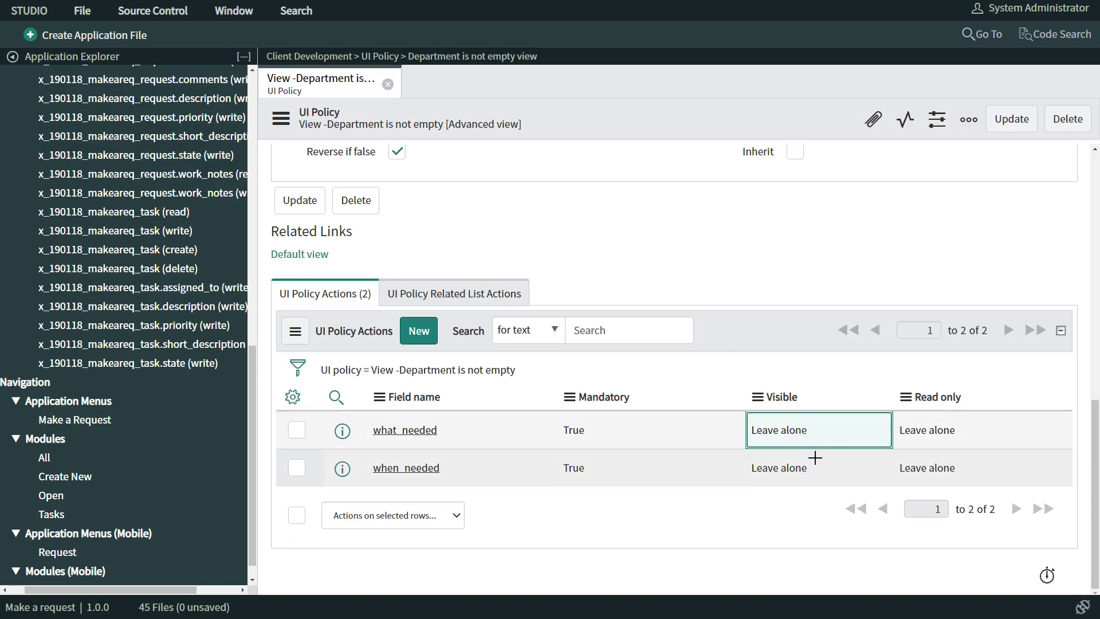
pyautogui.doubleClick(776, 436)
pyautogui.click(776, 436)
pyautogui.click(770, 470)
pyautogui.click(874, 430)
pyautogui.scroll(3, 683, 378)
pyautogui.scroll(-3, 682, 378)
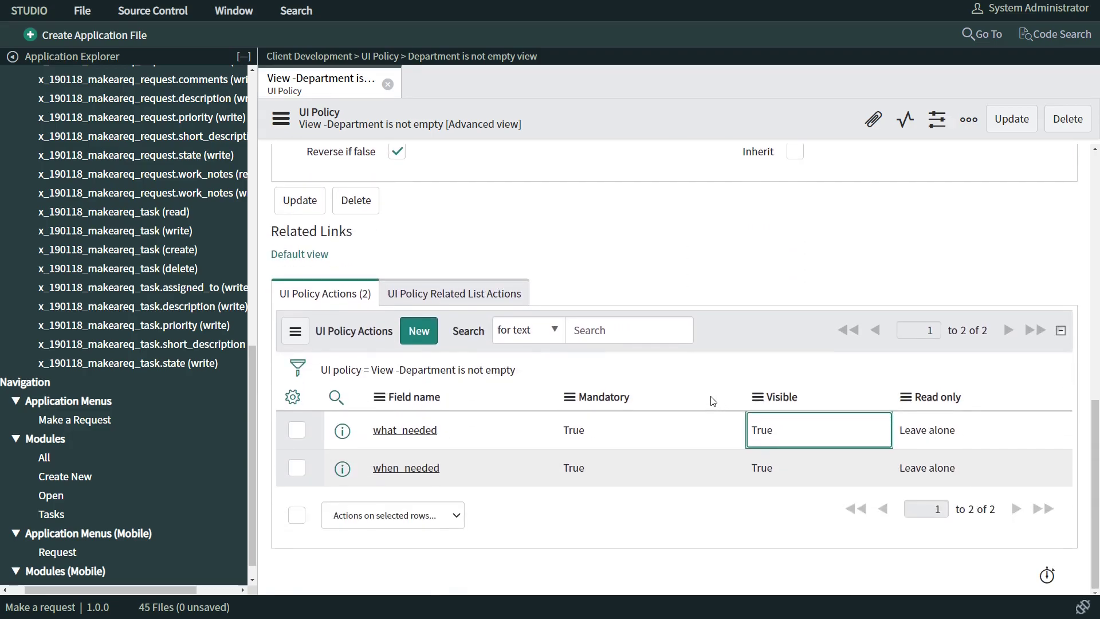
pyautogui.rightClick(623, 133)
pyautogui.click(650, 141)
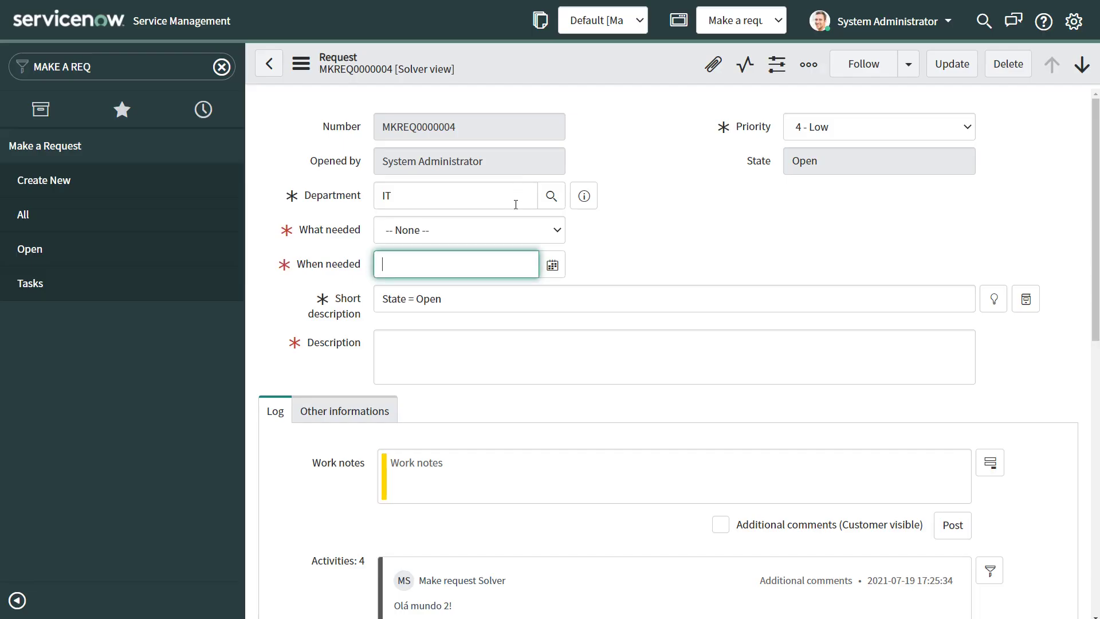
# Reload the request page and check which fields the form shows with an empty Department
pyautogui.press('F5')
pyautogui.click(585, 60)
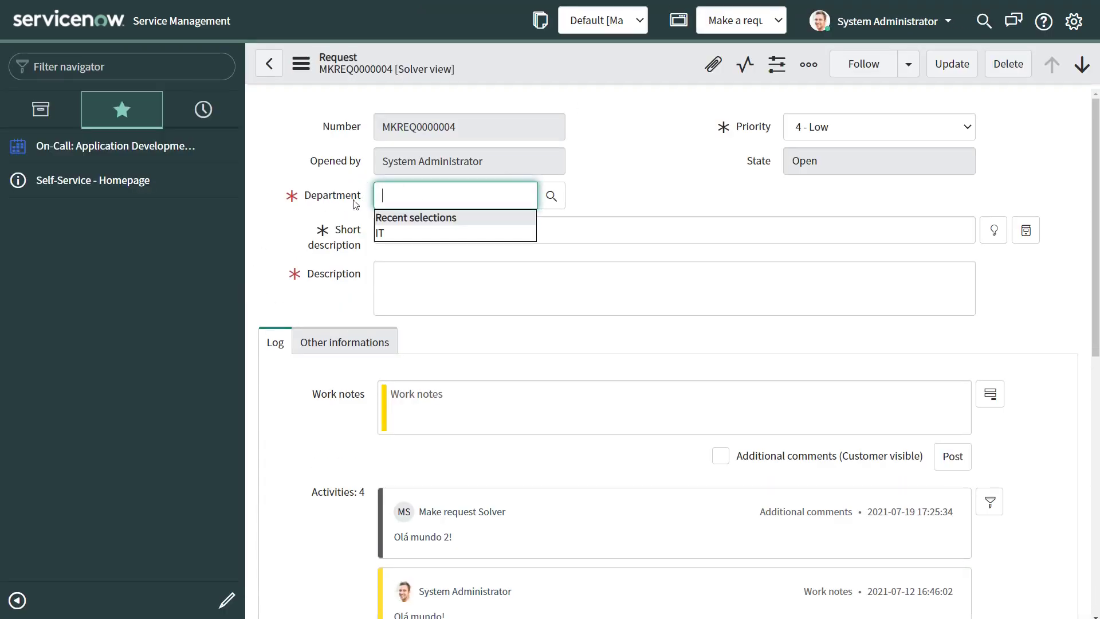
pyautogui.click(662, 203)
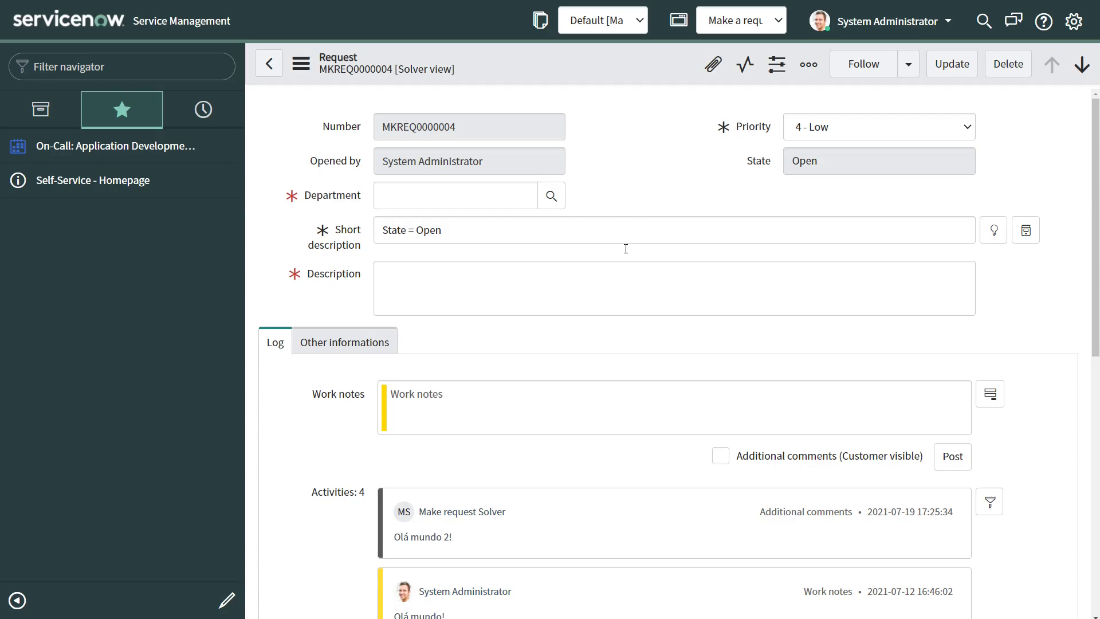
# Choose IT from the Departments lookup on the request form and check the What needed and When needed fields
pyautogui.click(550, 196)
pyautogui.scroll(-2, 176, 440)
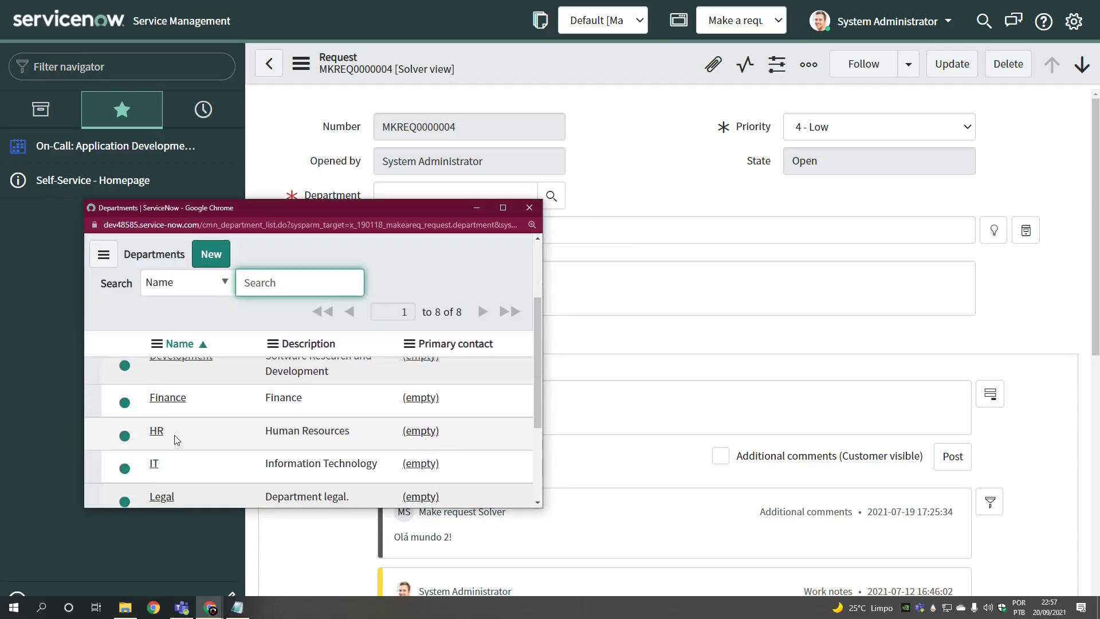
pyautogui.click(154, 463)
pyautogui.click(411, 239)
pyautogui.click(307, 263)
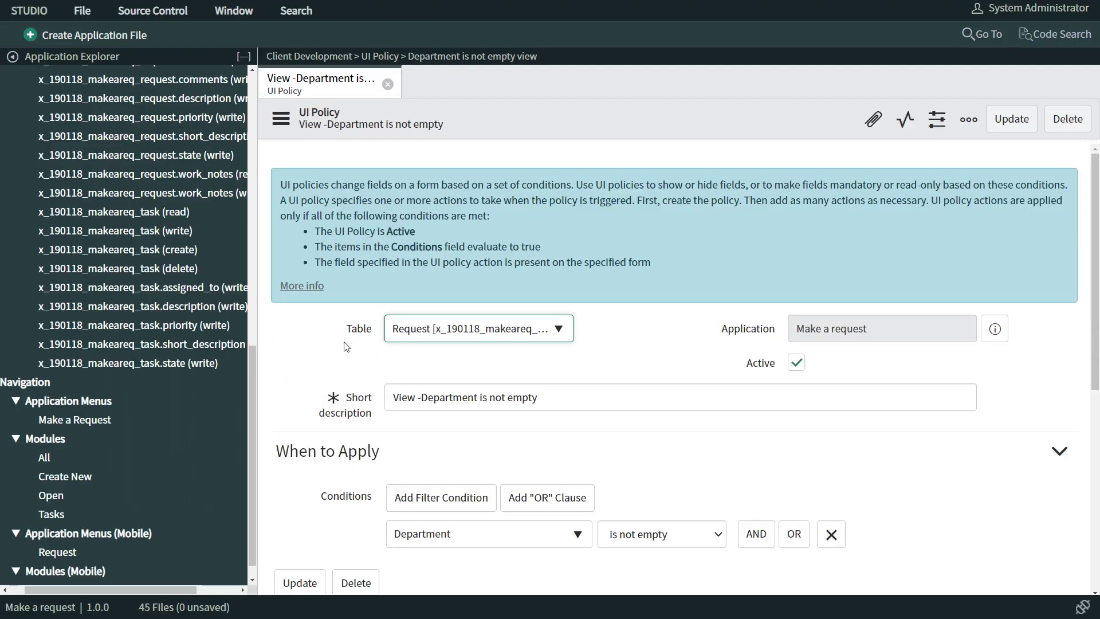
# Check the policy's Department is not empty condition and test it by clearing Department on the request form
pyautogui.scroll(-3, 346, 346)
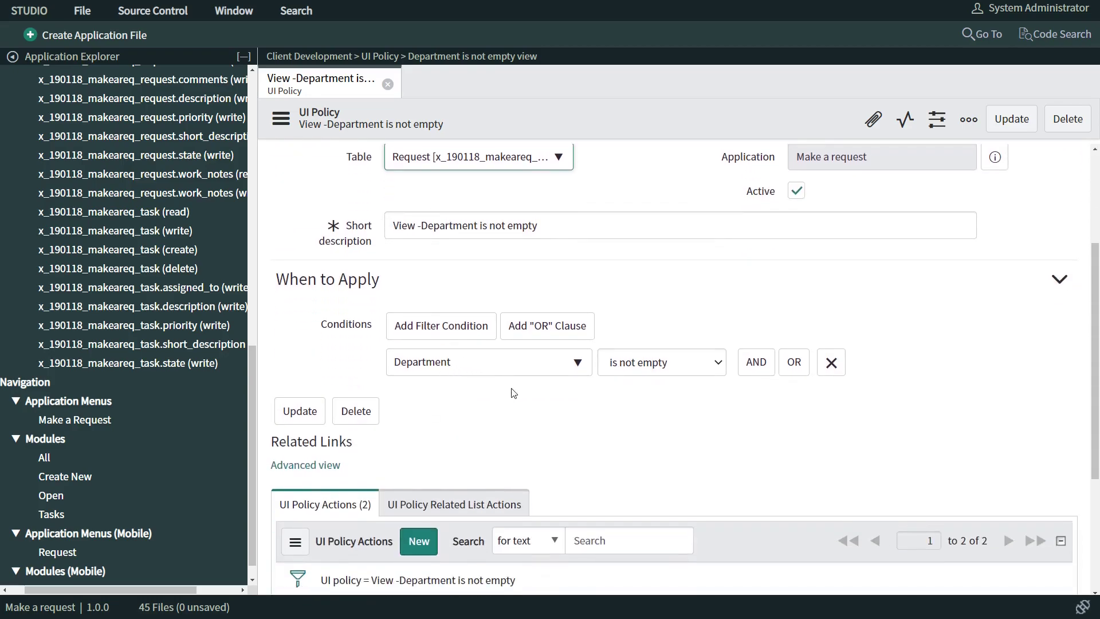
pyautogui.scroll(2, 462, 395)
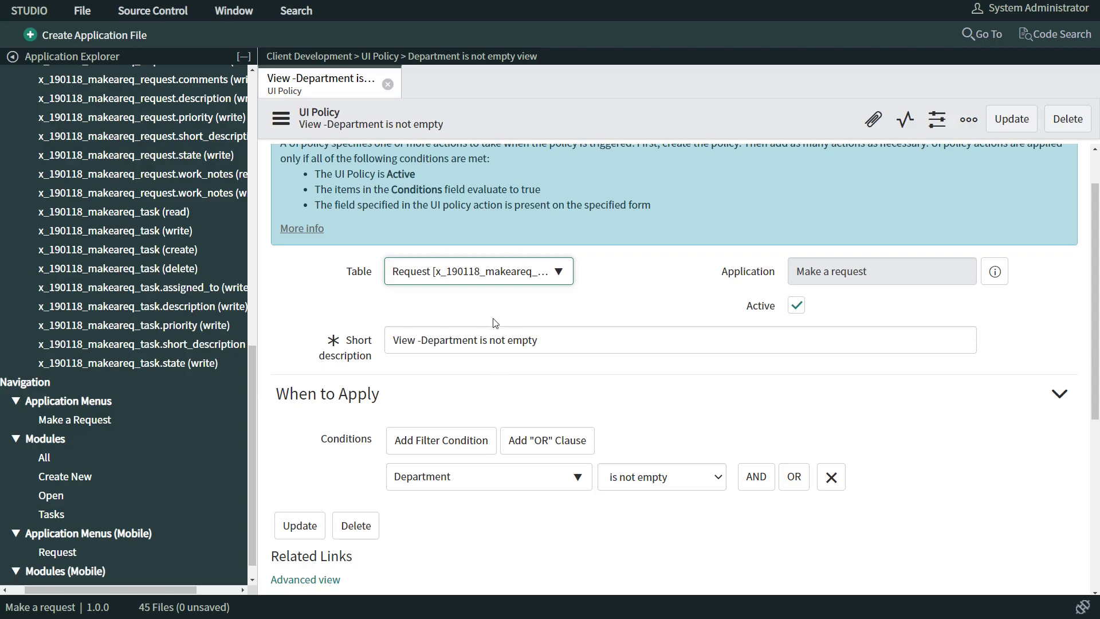
pyautogui.scroll(-2, 512, 330)
pyautogui.scroll(-1, 512, 329)
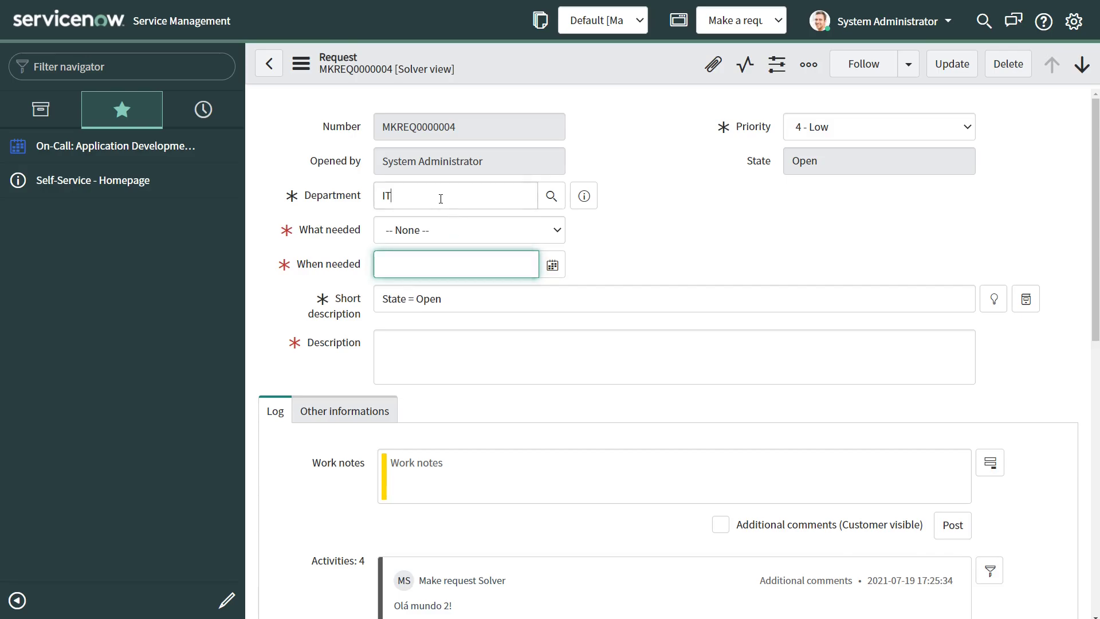
pyautogui.click(445, 202)
pyautogui.press('BackSpace')
pyautogui.press('BackSpace')
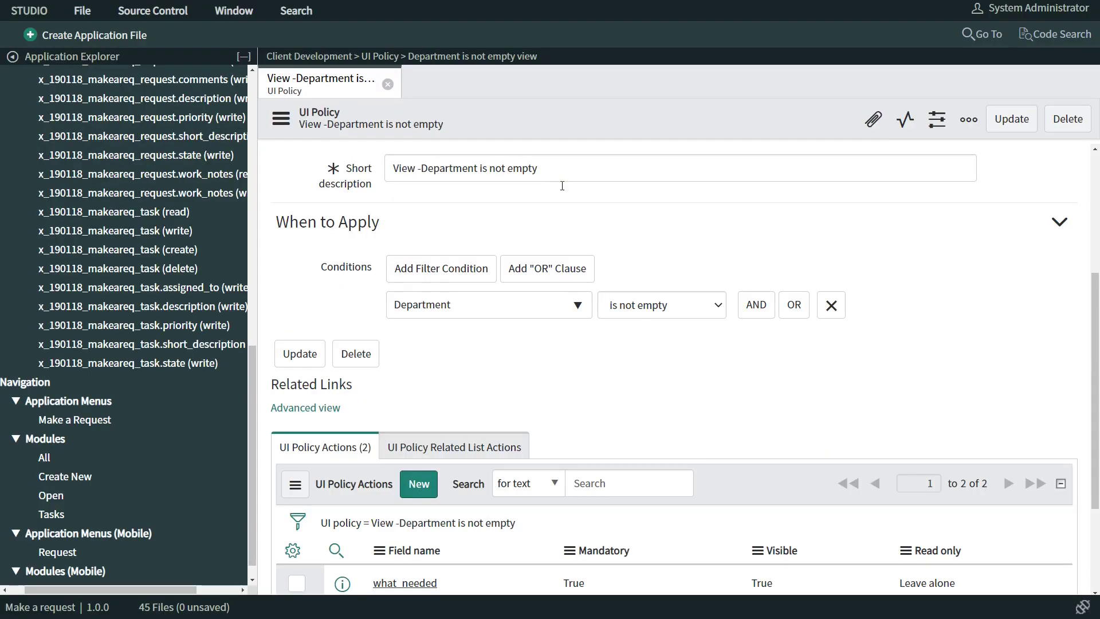
# Show the UI policy in the Advanced view and look over its When to Apply options
pyautogui.scroll(-3, 499, 270)
pyautogui.scroll(6, 486, 388)
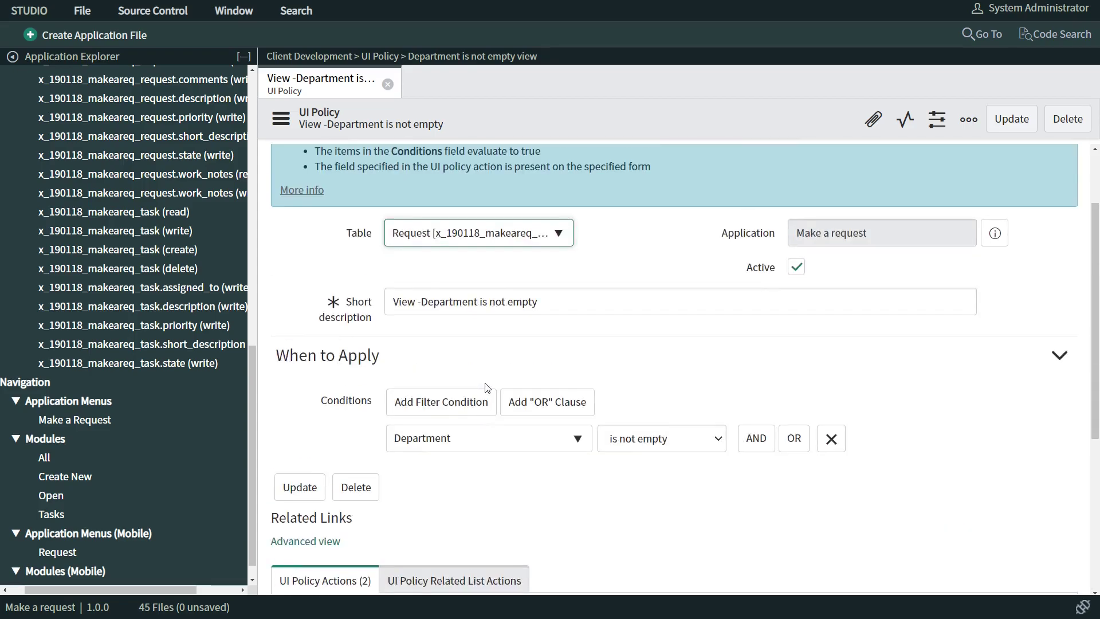
pyautogui.scroll(-5, 500, 395)
pyautogui.scroll(2, 457, 413)
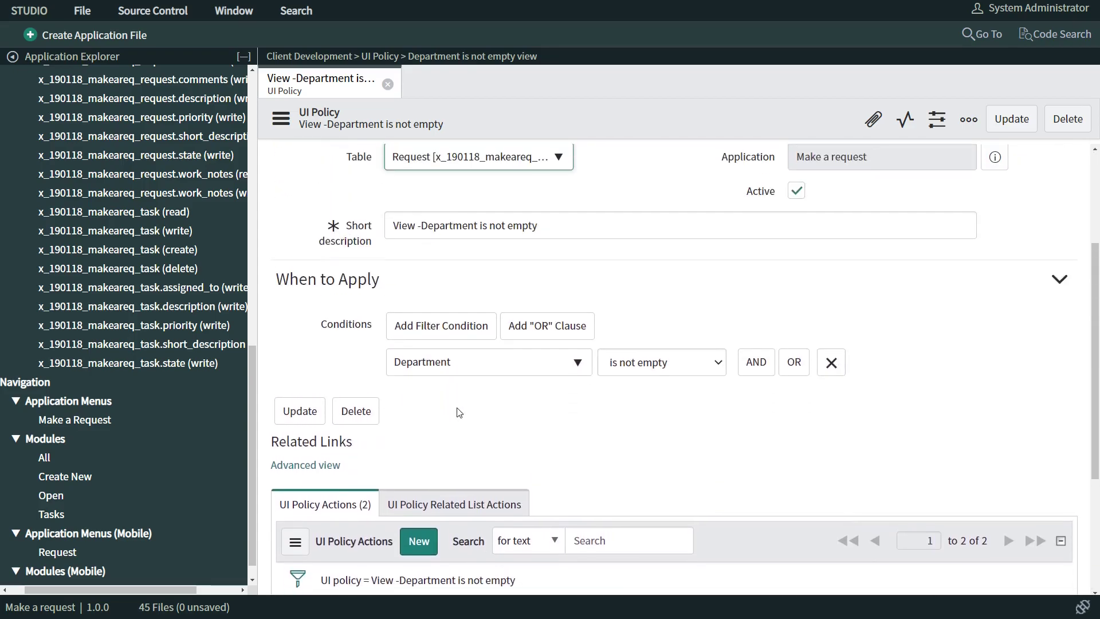
pyautogui.click(324, 465)
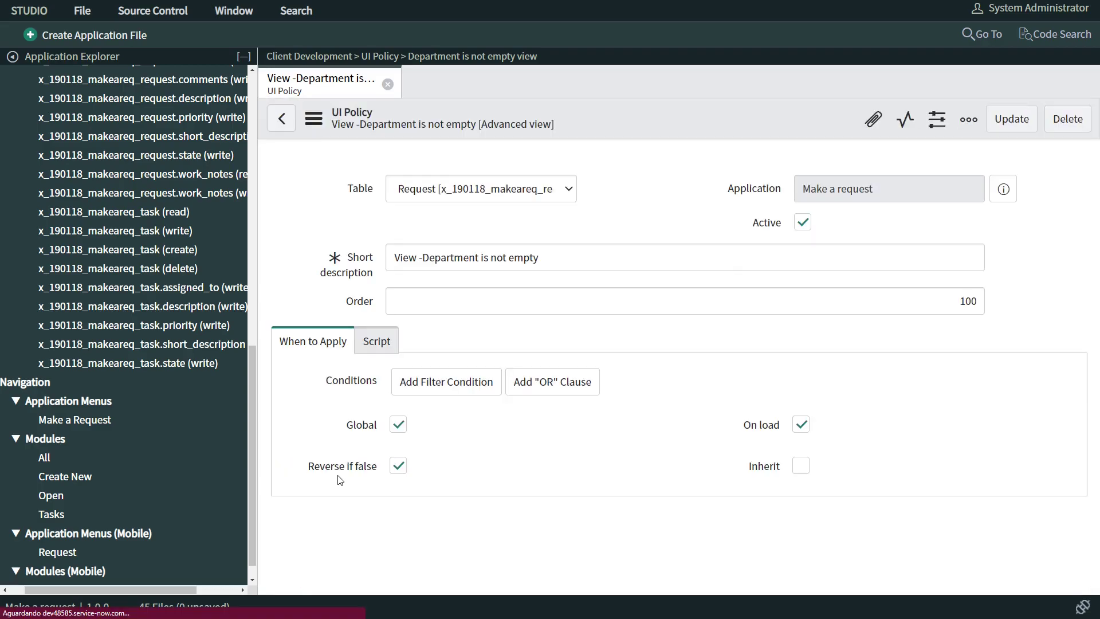
pyautogui.scroll(-2, 458, 458)
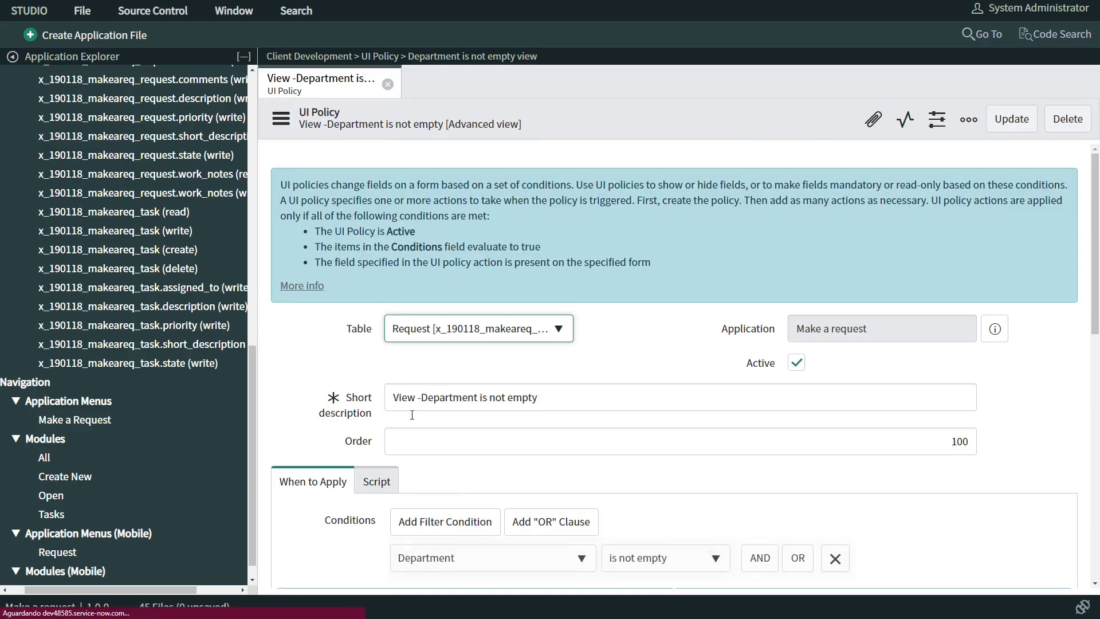
pyautogui.scroll(-5, 411, 417)
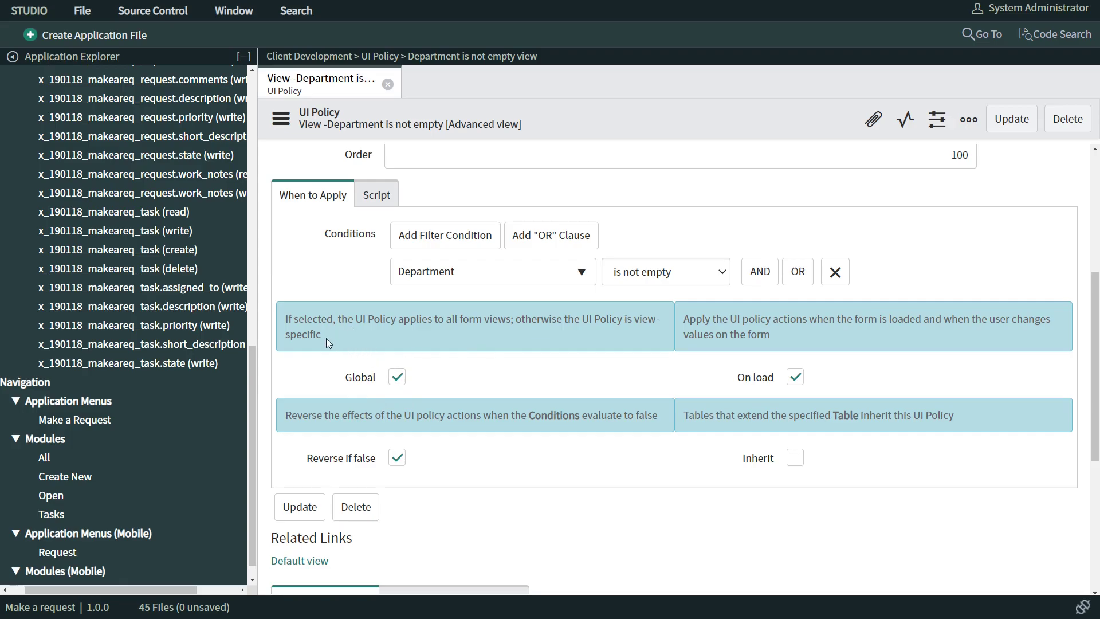
# Read the Global option's description and list the views available for the request form
pyautogui.tripleClick(304, 332)
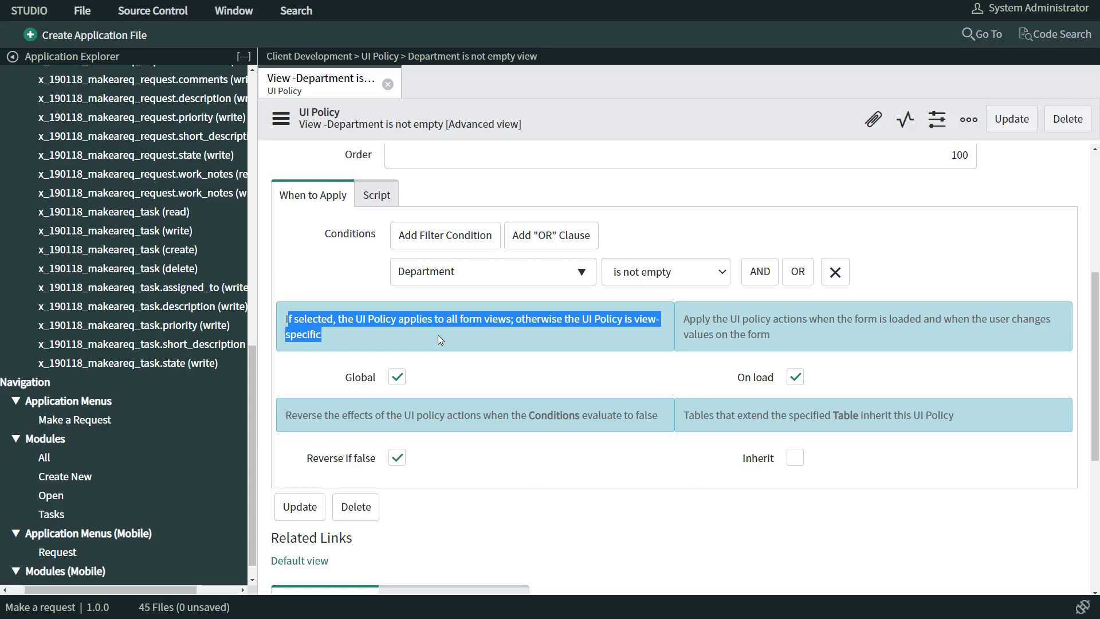
pyautogui.click(424, 366)
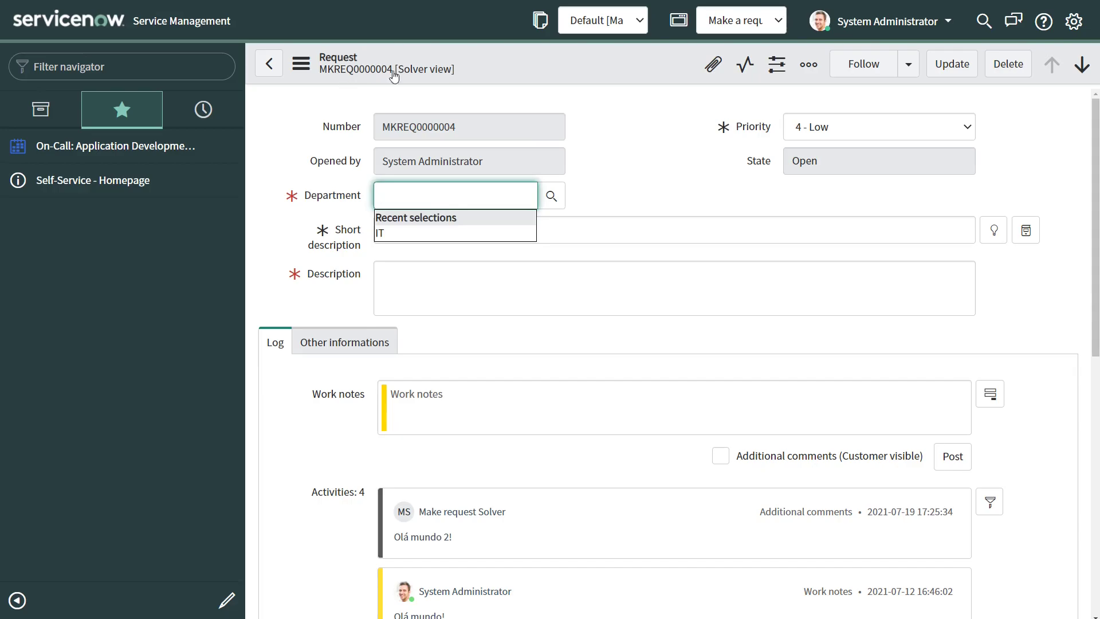
pyautogui.click(410, 74)
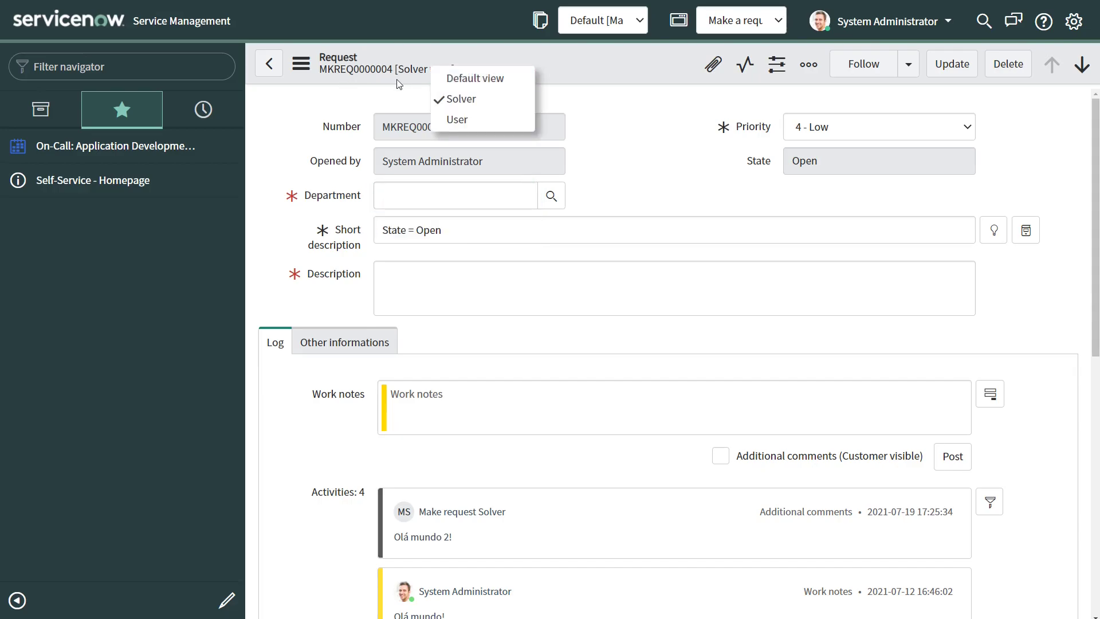
pyautogui.click(397, 80)
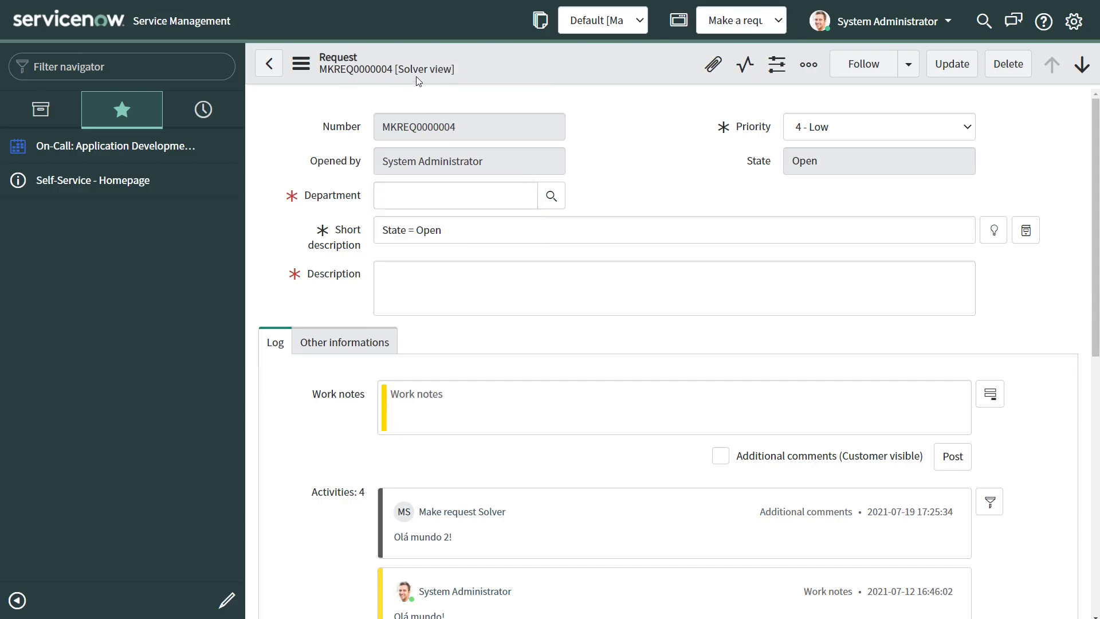
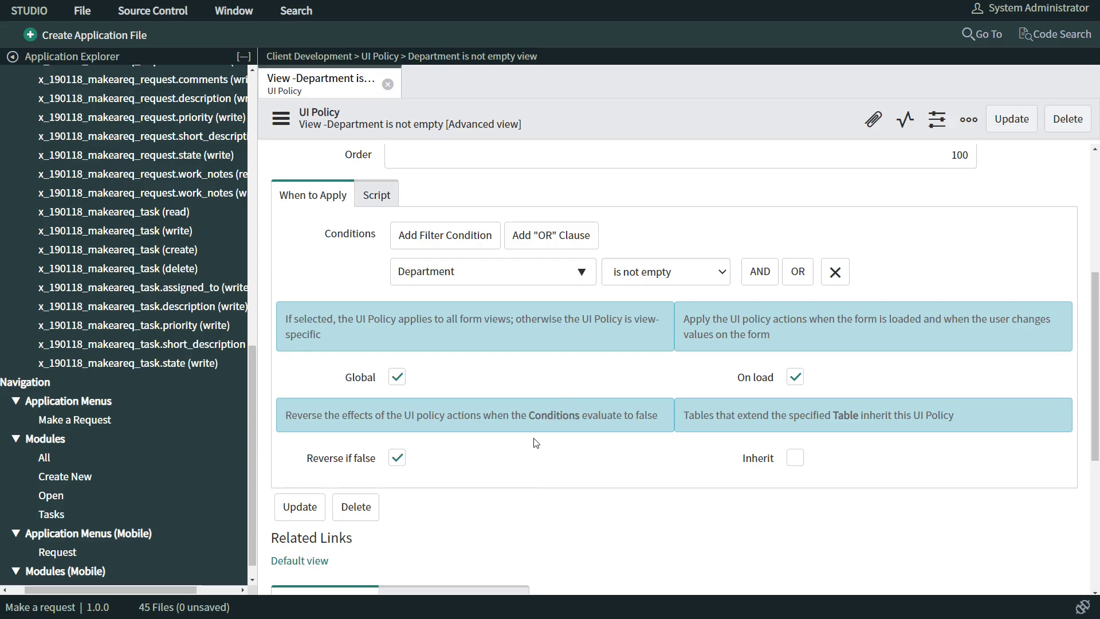
# Turn on Inherit for the UI policy, review its Table setting, and turn Inherit back off
pyautogui.click(768, 445)
pyautogui.scroll(2, 623, 469)
pyautogui.scroll(3, 623, 470)
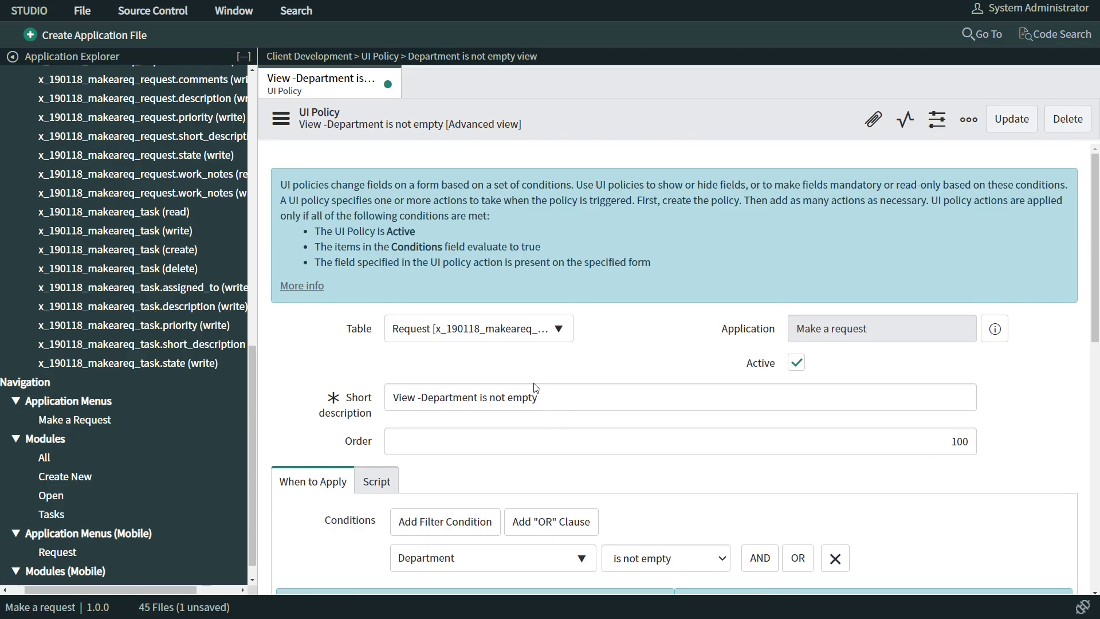
pyautogui.scroll(-5, 551, 372)
pyautogui.click(795, 457)
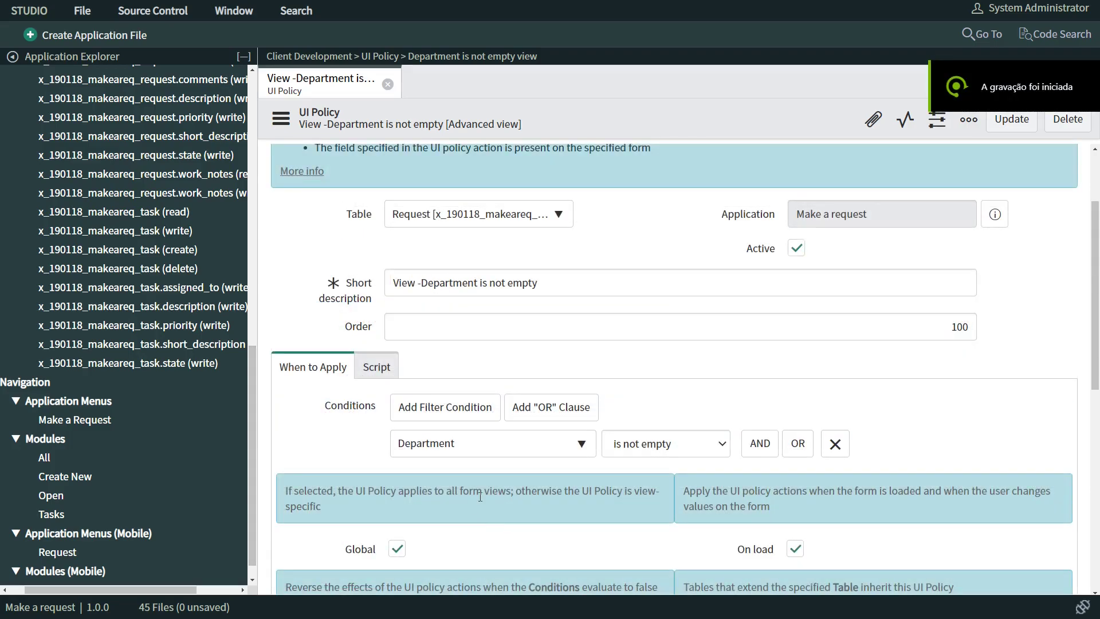
# Switch to the request record in ServiceNow and filter the navigator by "make a"
pyautogui.hotkey('ctrl', 'Tab')
pyautogui.hotkey('ctrl', 'Tab')
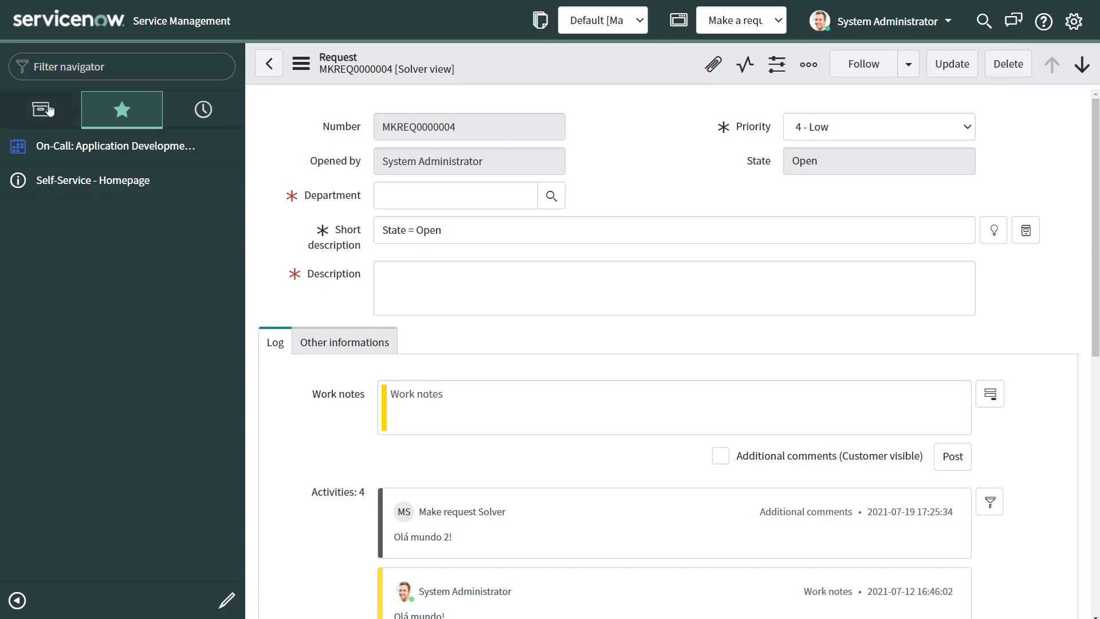
pyautogui.click(40, 66)
pyautogui.write('make a')
pyautogui.click(26, 215)
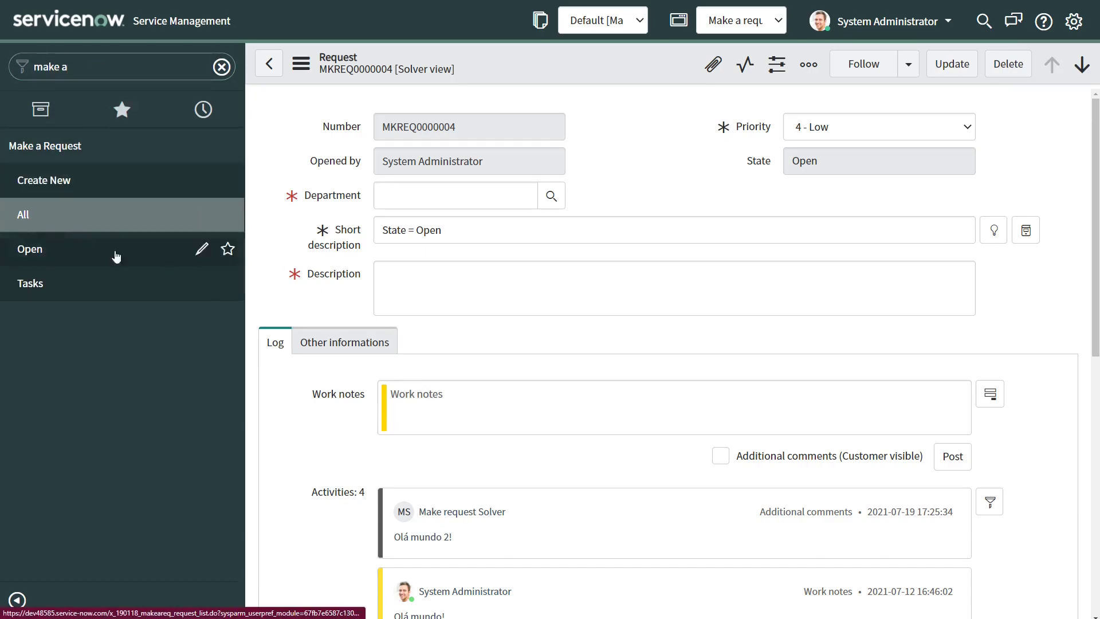
# Start a new task from the request's Tasks related list
pyautogui.click(373, 199)
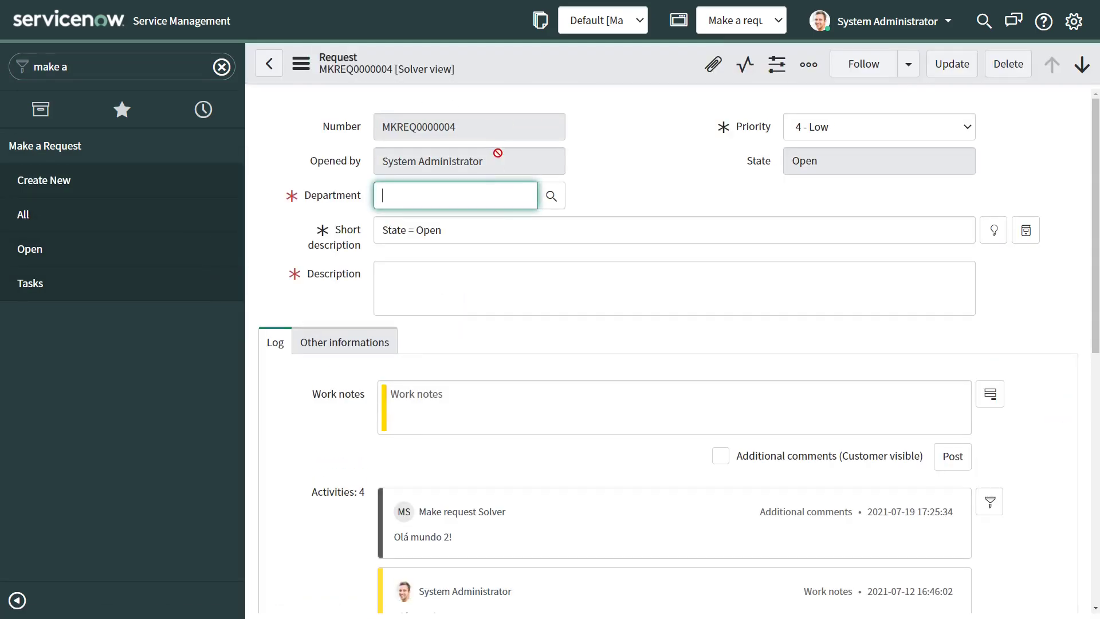
pyautogui.scroll(-4, 532, 296)
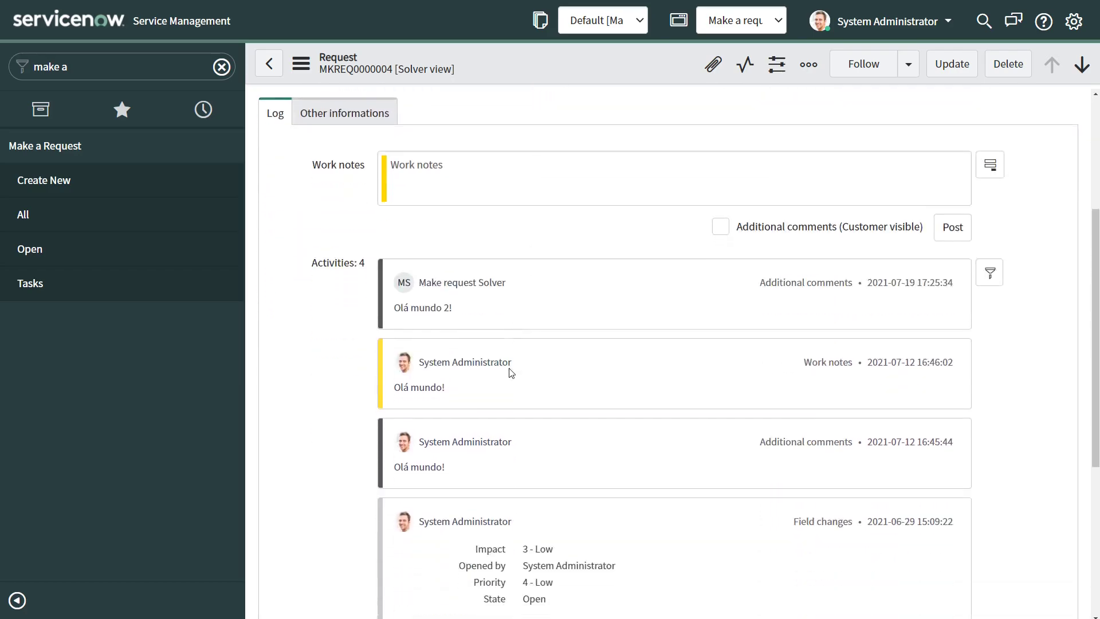
pyautogui.scroll(-5, 512, 372)
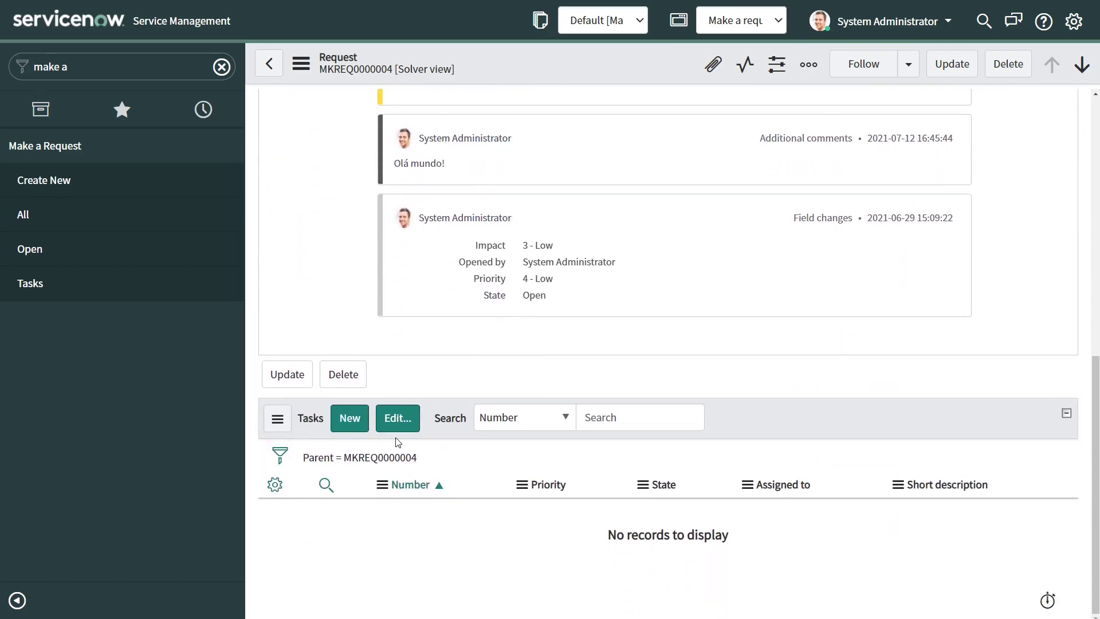
pyautogui.scroll(4, 516, 435)
pyautogui.scroll(-4, 526, 446)
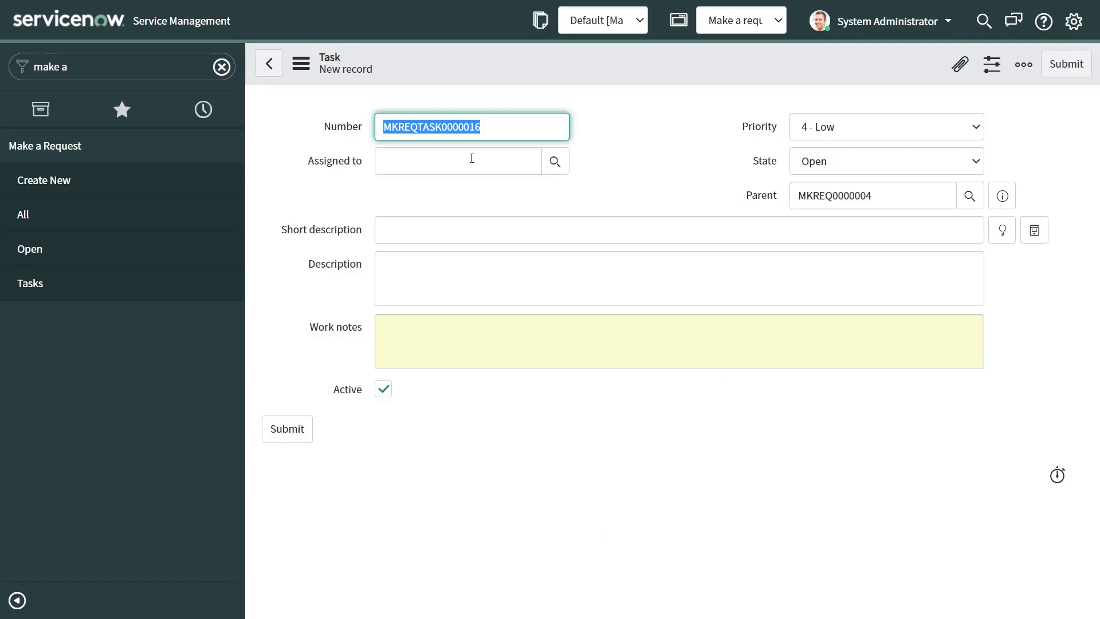
# Open an empty Notepad note and place it beside the new task form's Number and Assigned to fields
pyautogui.press('super+r')
pyautogui.write('notepad')
pyautogui.press('Return')
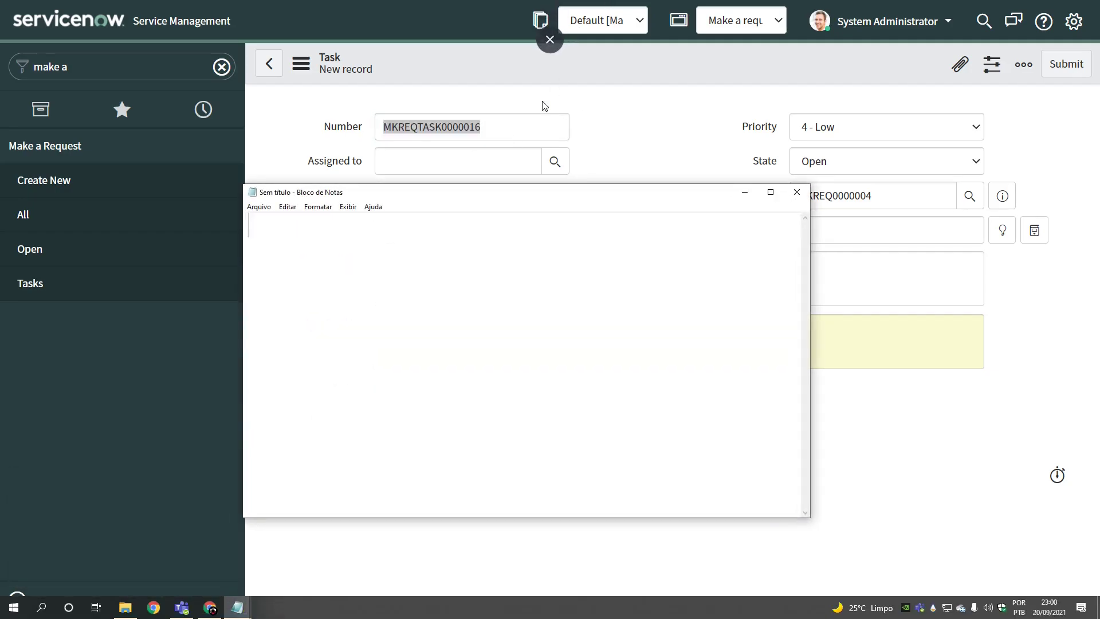
pyautogui.moveTo(467, 193); pyautogui.dragTo(751, 199)
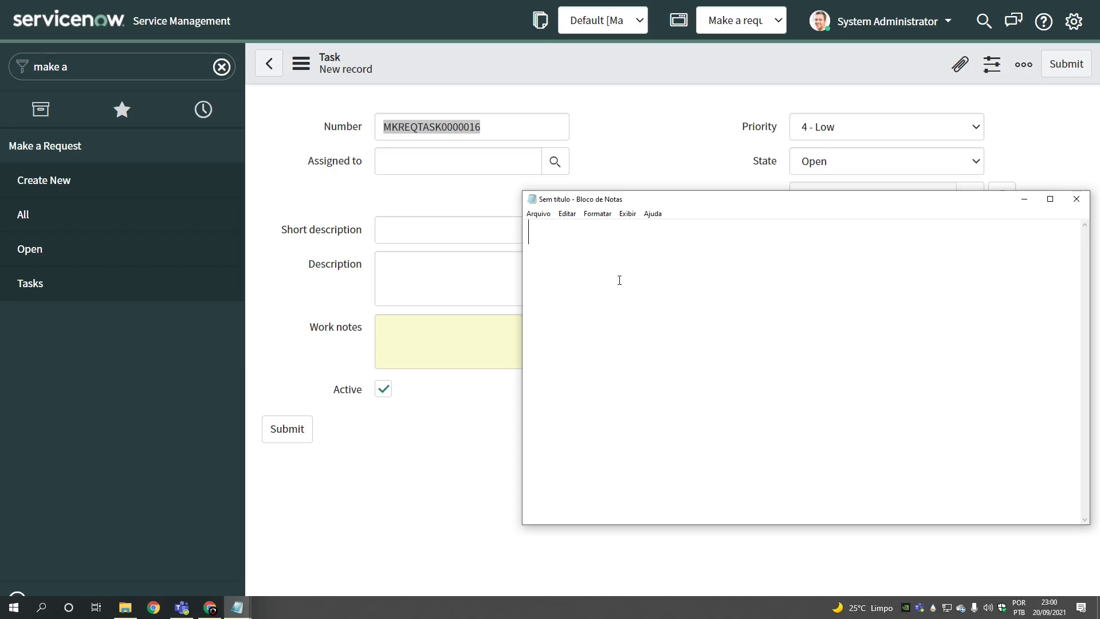
# Write the heading "Campos - Somente Leitura" in the note
pyautogui.write('Somente ')
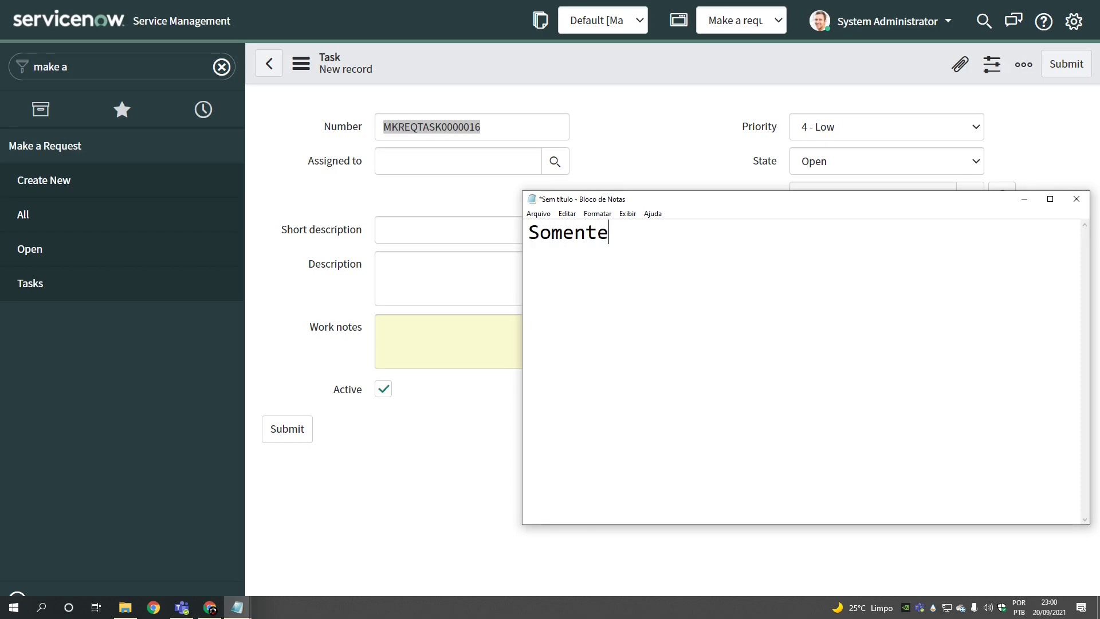
pyautogui.write('Leitura')
pyautogui.press('Home')
pyautogui.write('Campos -')
pyautogui.press('End')
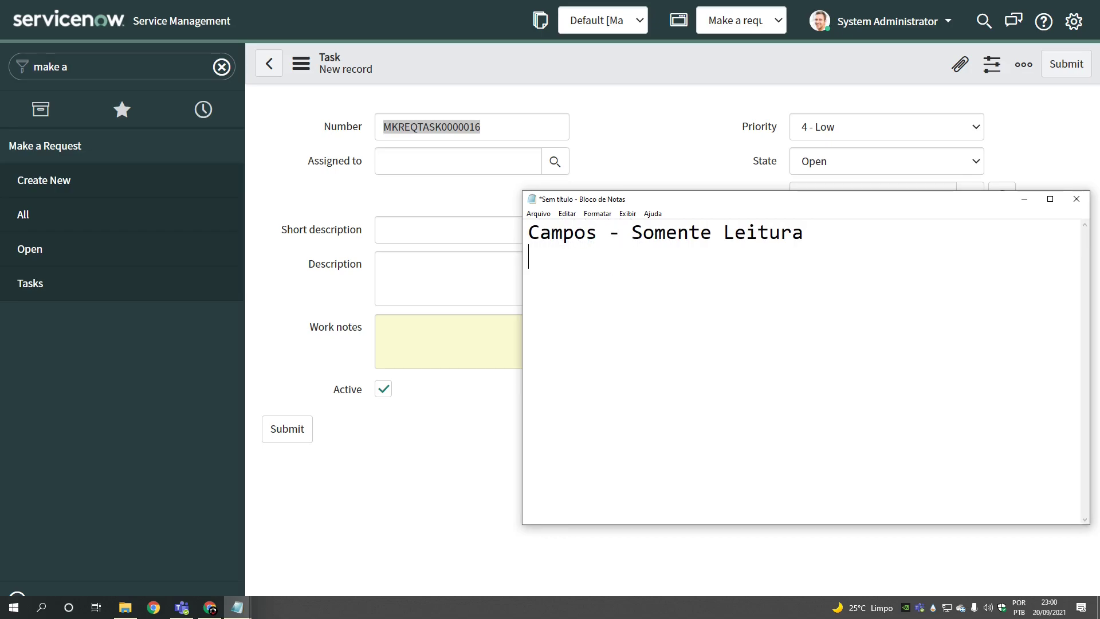
# List Number, State, Parent on one line under the Somente Leitura heading, moving the note clear of the Parent field
pyautogui.press('Return')
pyautogui.write('Number')
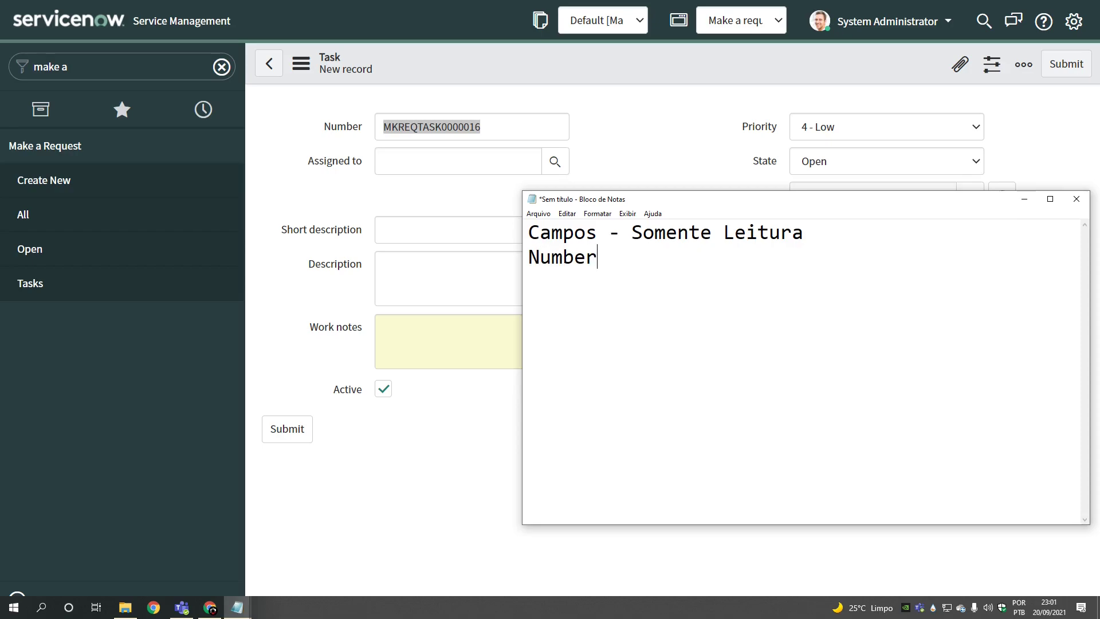
pyautogui.write(' -')
pyautogui.press('BackSpace')
pyautogui.press('BackSpace')
pyautogui.press('BackSpace')
pyautogui.write(', State')
pyautogui.press('Return')
pyautogui.moveTo(903, 204); pyautogui.dragTo(881, 294)
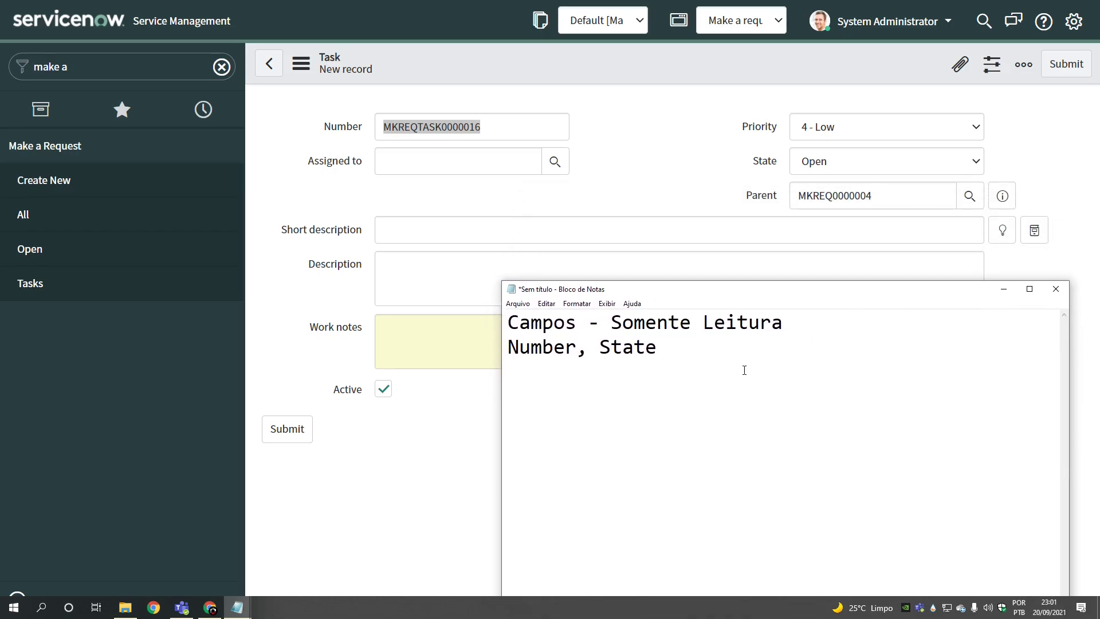
pyautogui.write(', Parent,')
pyautogui.press('BackSpace')
pyautogui.press('BackSpace')
# Add the heading "Campos - Obrigatórios" below the read-only field list
pyautogui.write('CV')
pyautogui.press('BackSpace')
pyautogui.write('ampos - Obrigat')
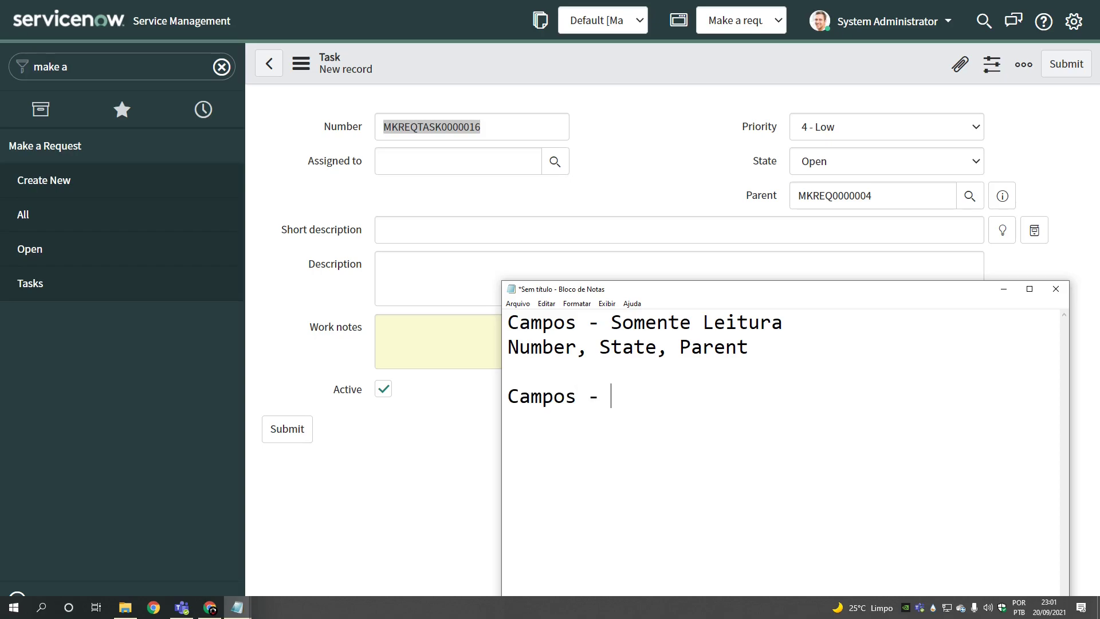
pyautogui.write('ópri')
pyautogui.press('BackSpace')
pyautogui.press('BackSpace')
pyautogui.press('BackSpace')
pyautogui.write('rios')
pyautogui.press('Return')
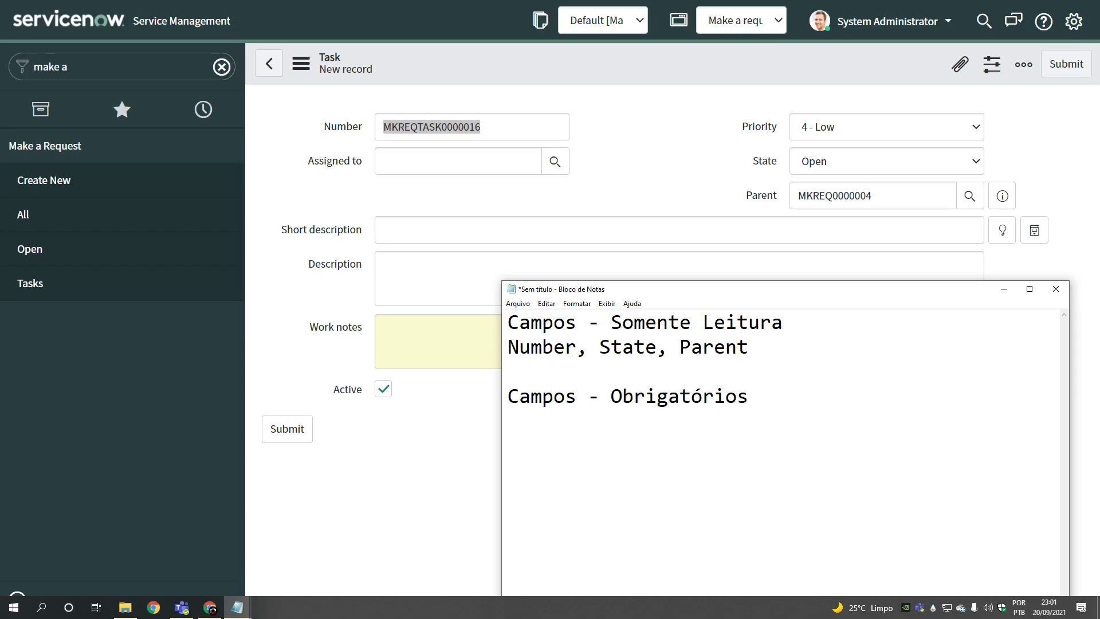
# List Assigned to and Priority on separate lines under the Obrigatórios heading
pyautogui.write('Assignedt')
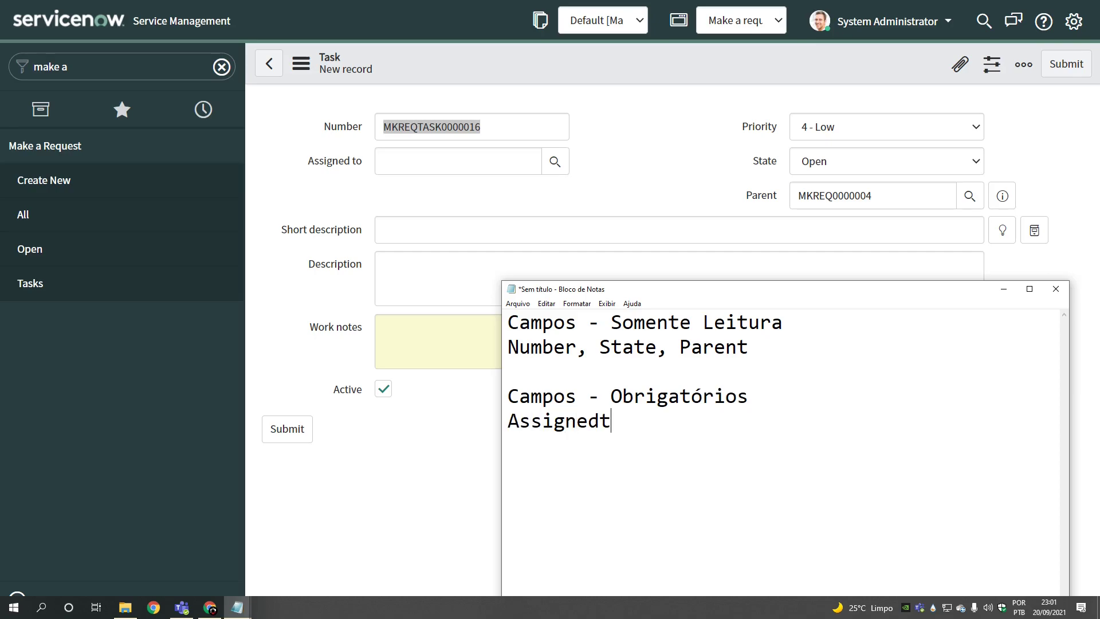
pyautogui.press('BackSpace')
pyautogui.write('to')
pyautogui.press('Return')
pyautogui.write('Pro')
pyautogui.press('BackSpace')
pyautogui.write('iority')
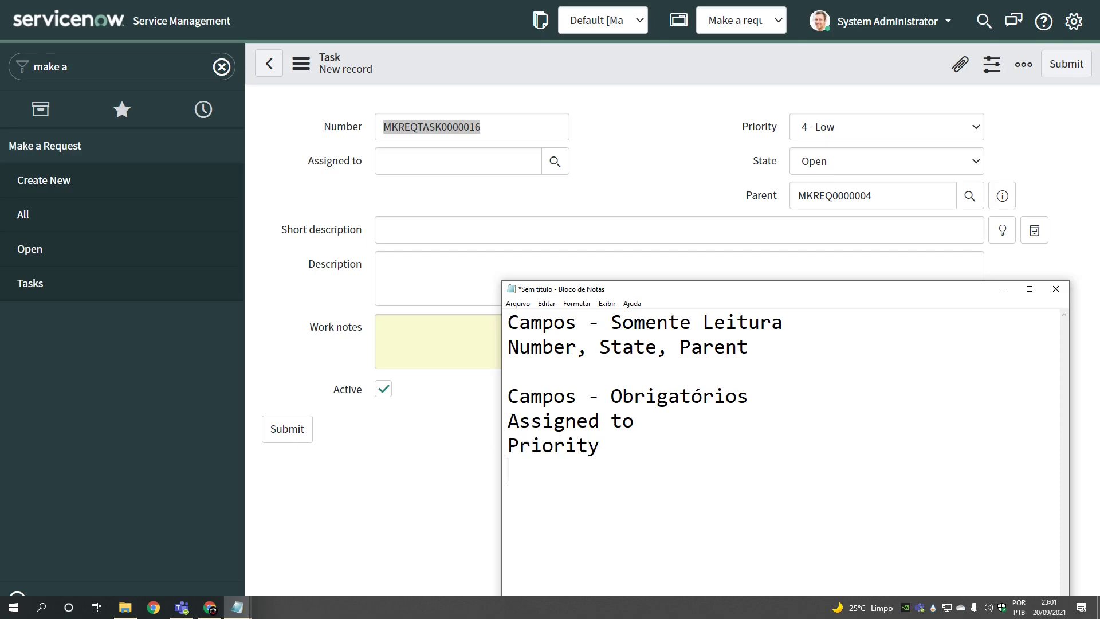
# Remove Assigned to from the mandatory field list and add blank lines below Priority
pyautogui.click(642, 424)
pyautogui.click(514, 420)
pyautogui.moveTo(514, 420); pyautogui.dragTo(653, 425)
pyautogui.press('Delete')
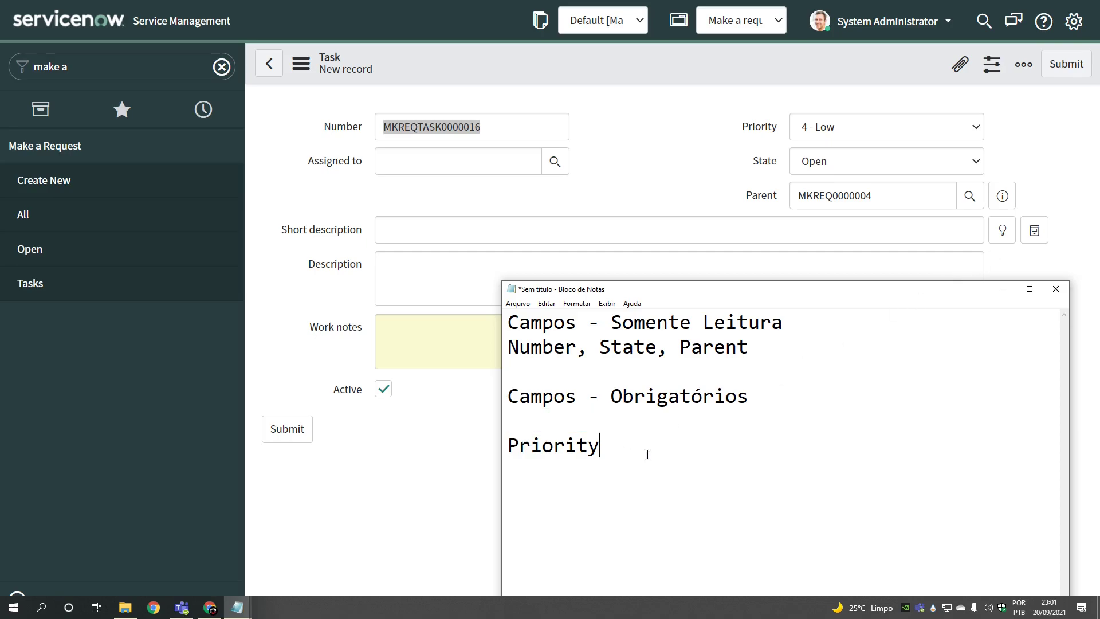
pyautogui.press('Return')
pyautogui.press('Return')
pyautogui.press('Return')
# Set the new task's State to Work in Progress after checking the available state choices
pyautogui.click(813, 169)
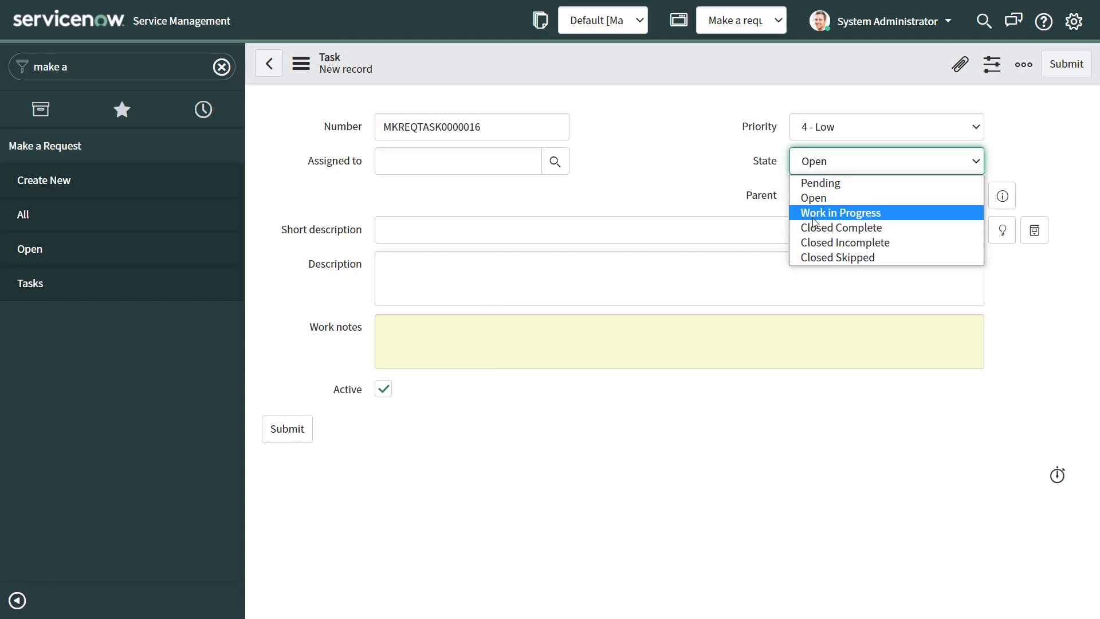
pyautogui.hotkey('alt', 'Tab')
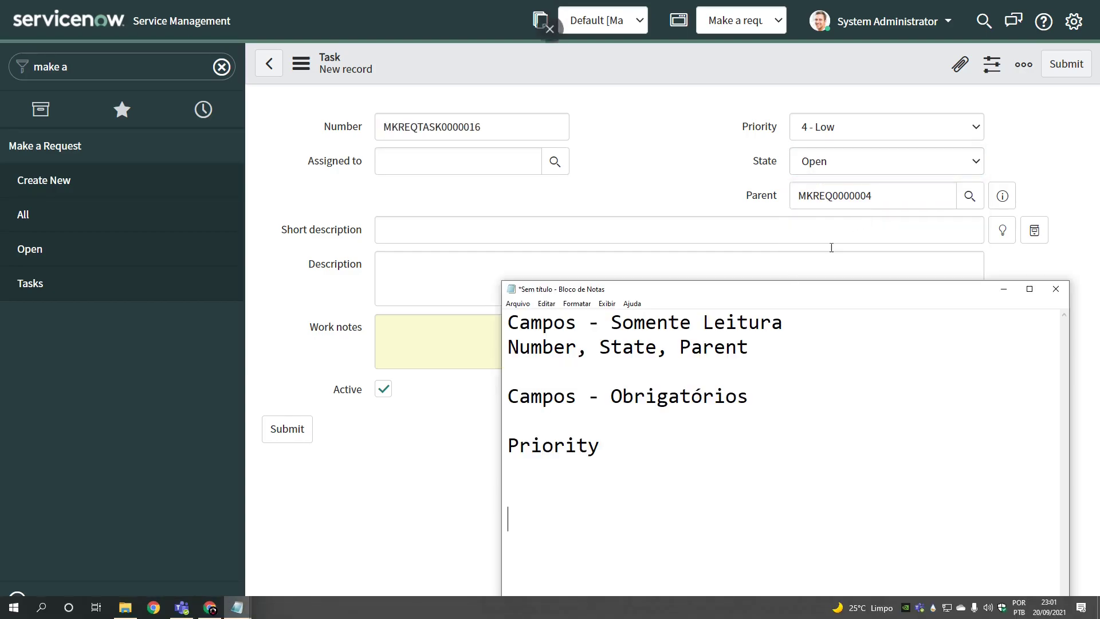
pyautogui.hotkey('alt', 'Tab')
pyautogui.click(819, 212)
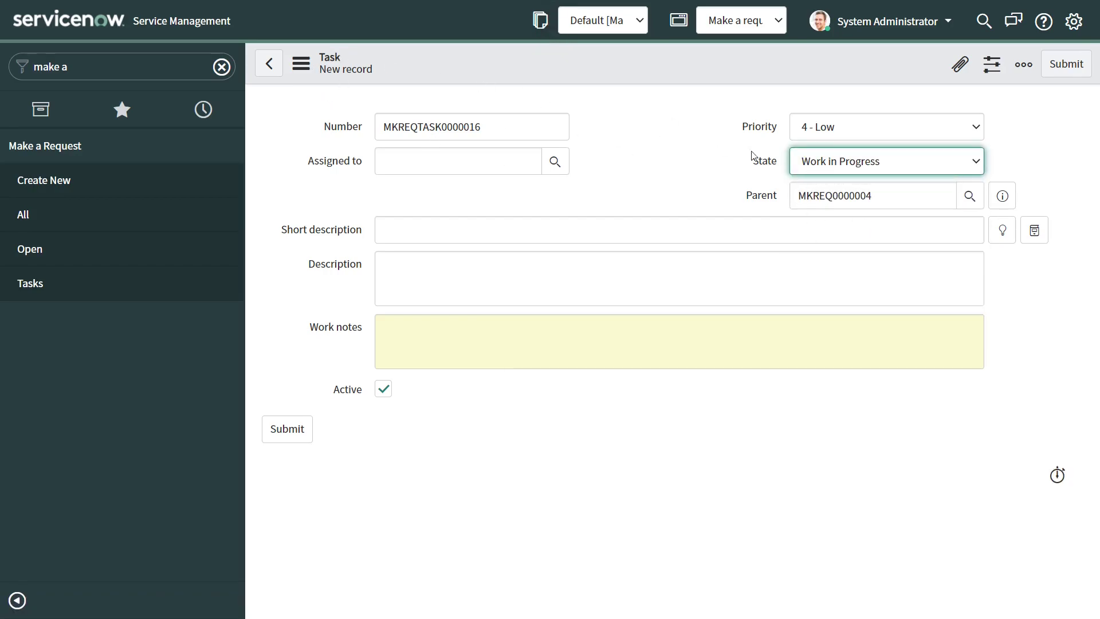
# Return to the note and add the lines "State = Work in progress" and "State é obrigatório" below Priority
pyautogui.hotkey('alt', 'Tab')
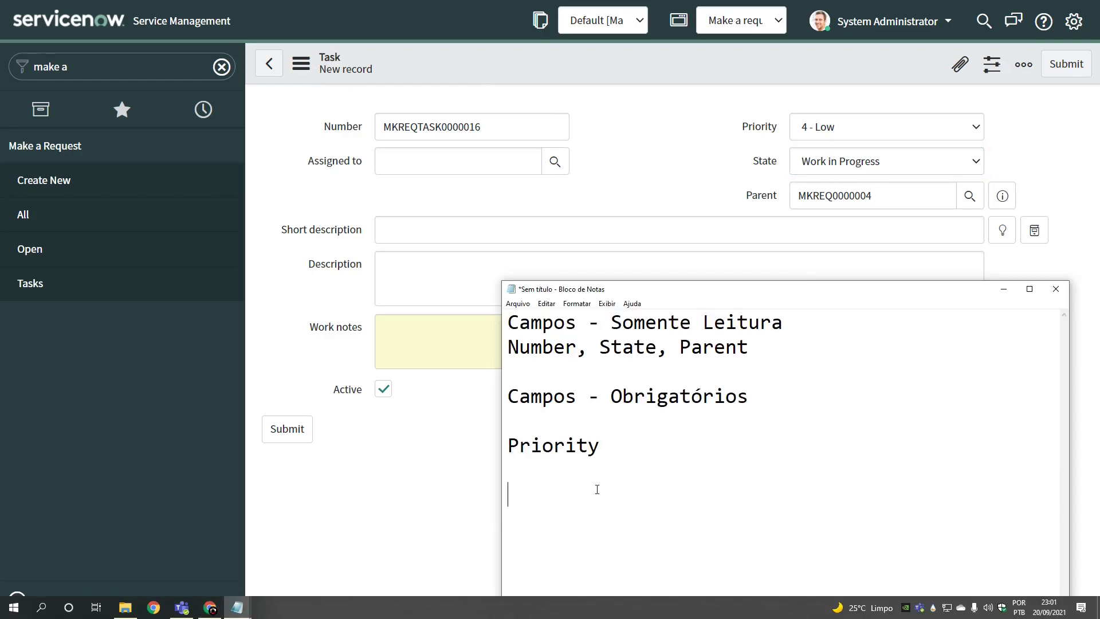
pyautogui.write('State = Work in')
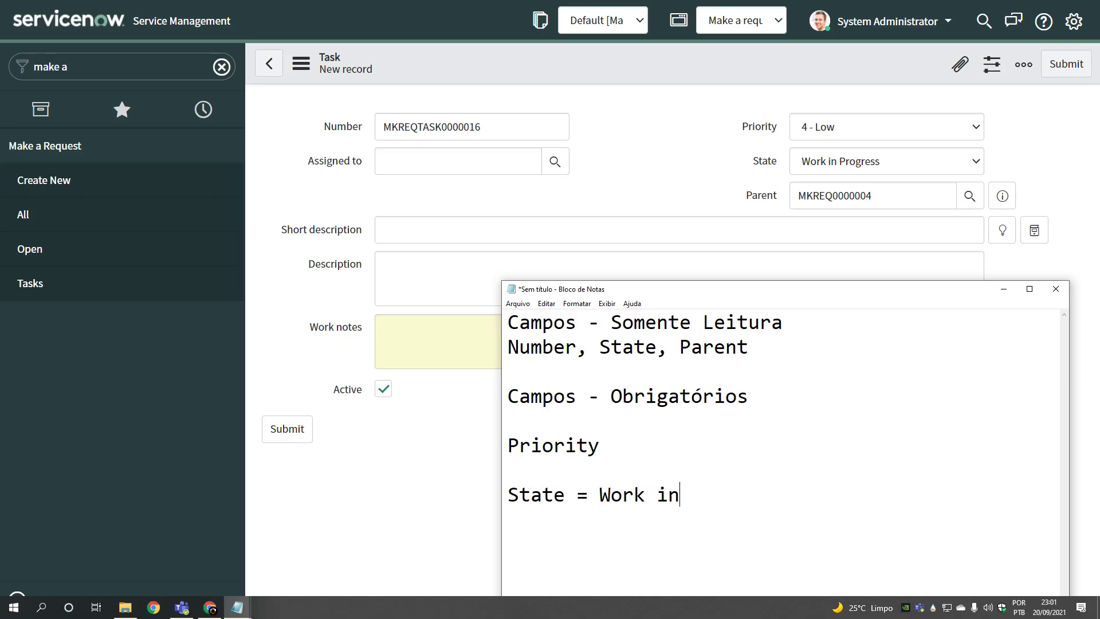
pyautogui.write(' progra')
pyautogui.press('BackSpace')
pyautogui.write('ess')
pyautogui.press('Return')
pyautogui.write('State é ob')
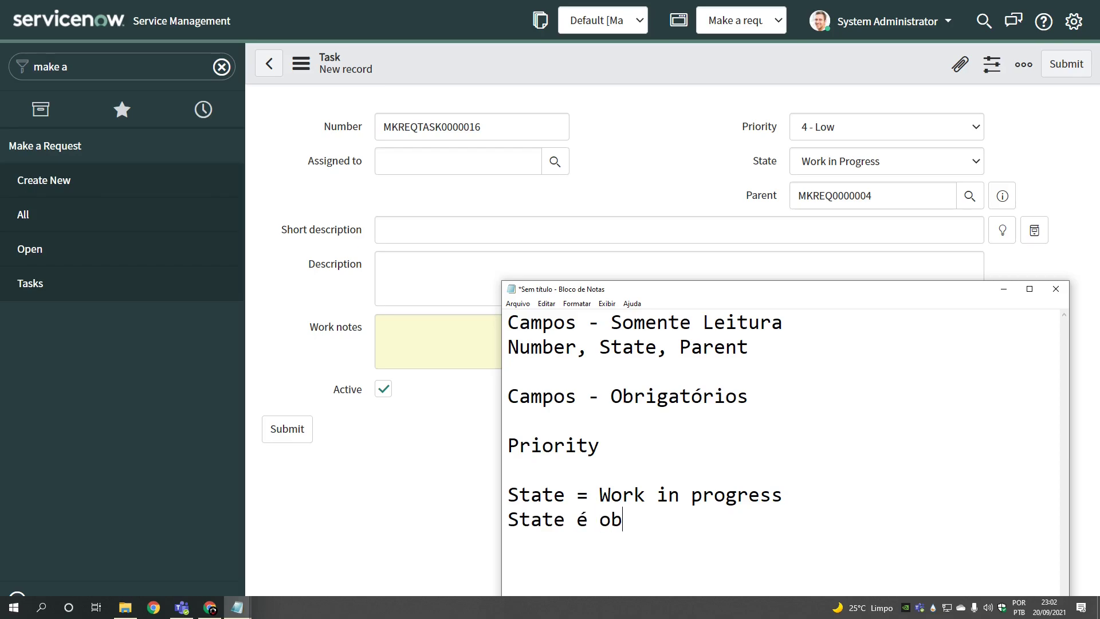
pyautogui.write('rigatório')
pyautogui.press('Return')
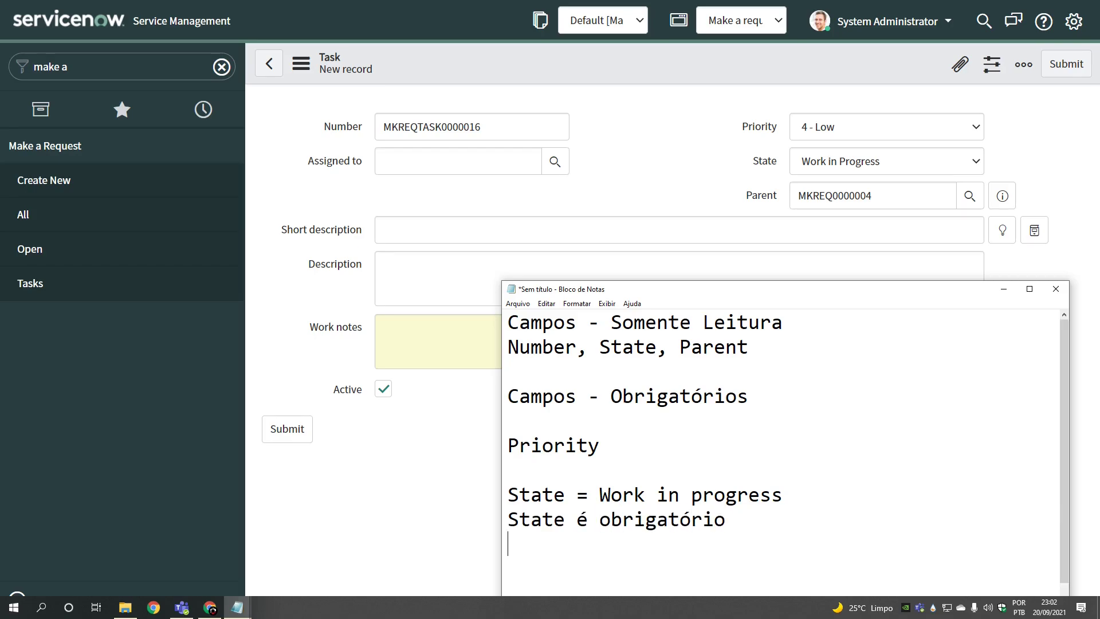
# Prefix the State = Work in progress line and both Campos headings with "//"
pyautogui.click(513, 499)
pyautogui.write('//')
pyautogui.press('Up')
pyautogui.press('Up')
pyautogui.press('Up')
pyautogui.press('Up')
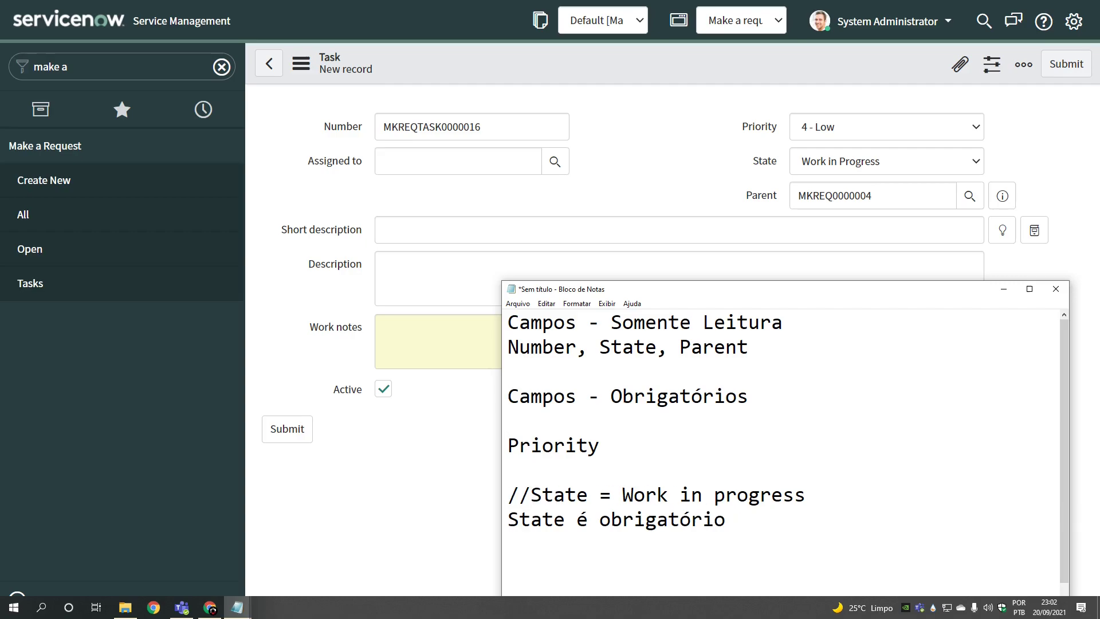
pyautogui.write('//')
pyautogui.press('Up')
pyautogui.press('Up')
pyautogui.press('Up')
pyautogui.write('//')
pyautogui.press('Down')
pyautogui.press('Down')
pyautogui.press('Down')
pyautogui.press('Down')
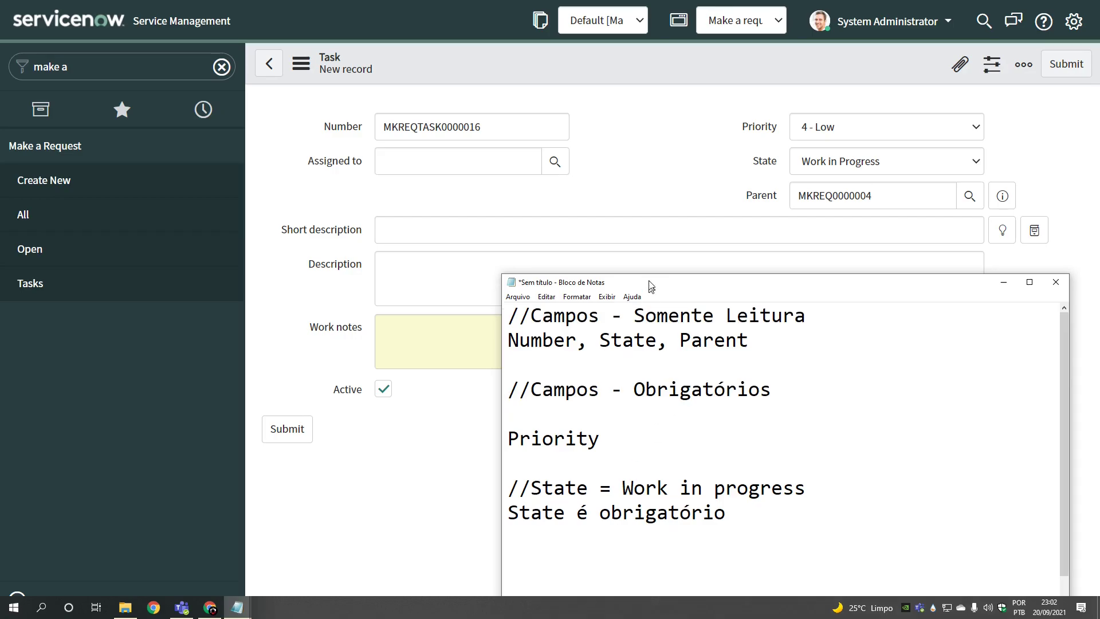
# Reposition the note window and remove the blank line between the Obrigatórios heading and Priority
pyautogui.doubleClick(649, 287)
pyautogui.moveTo(172, 7); pyautogui.dragTo(658, 190)
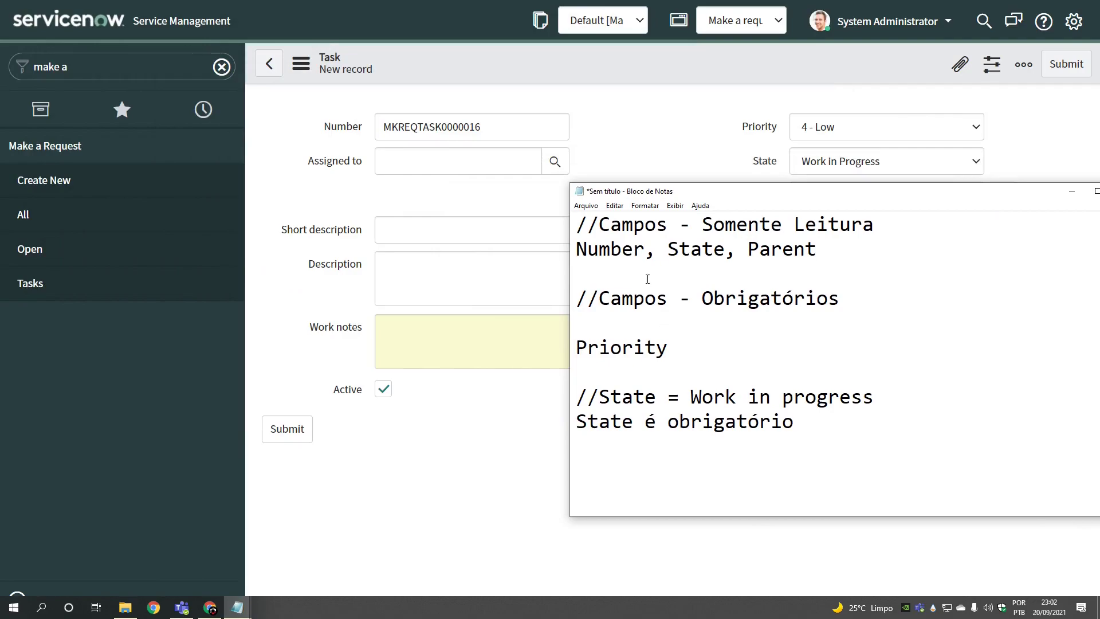
pyautogui.click(654, 324)
pyautogui.press('BackSpace')
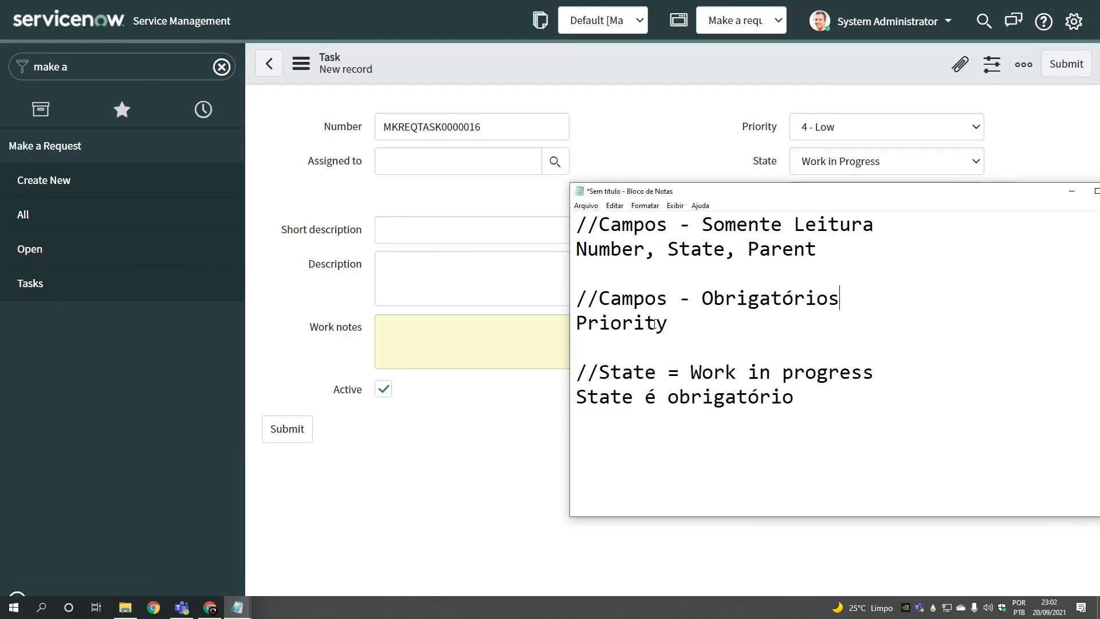
# Check the task form's fields and add Short Description and Description to the mandatory list below Priority
pyautogui.click(442, 294)
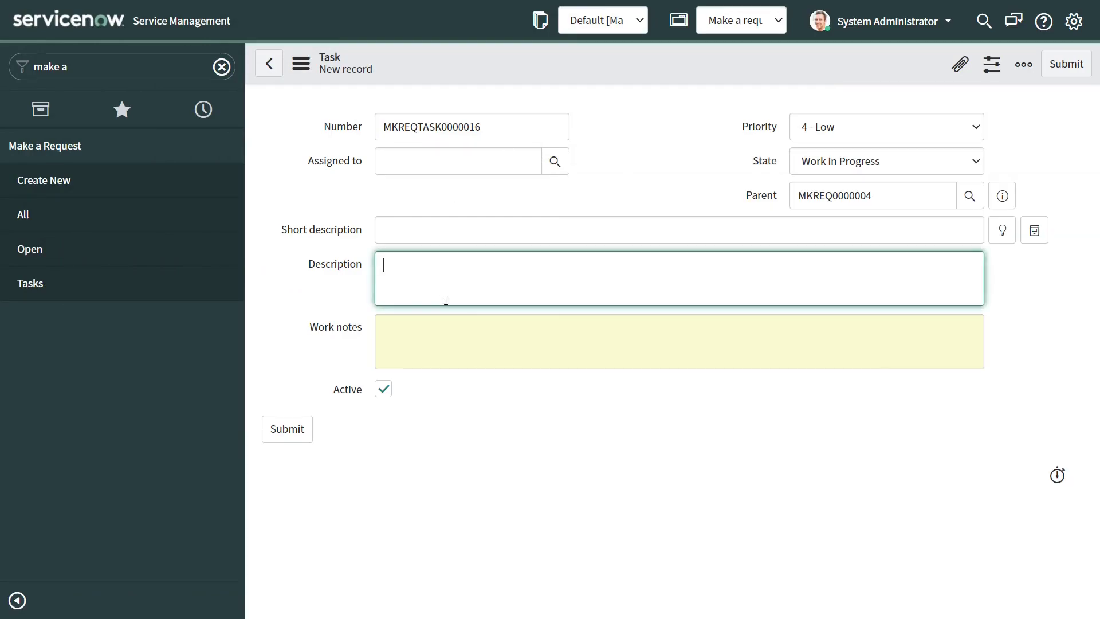
pyautogui.hotkey('alt', 'Tab')
pyautogui.click(694, 321)
pyautogui.press('Return')
pyautogui.write('Sh')
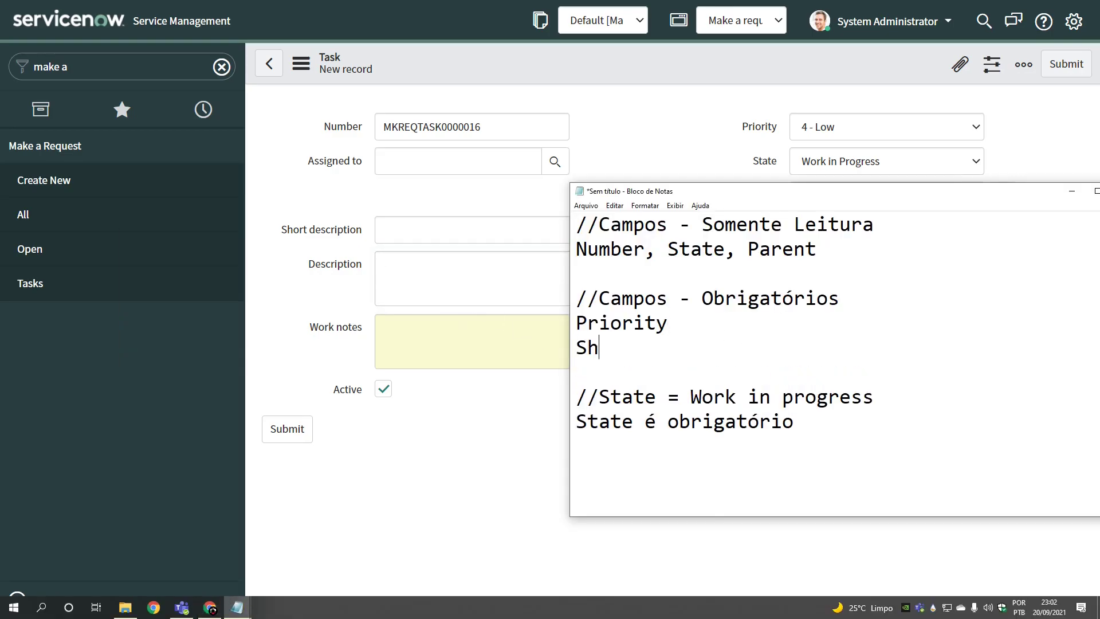
pyautogui.write('ort Description')
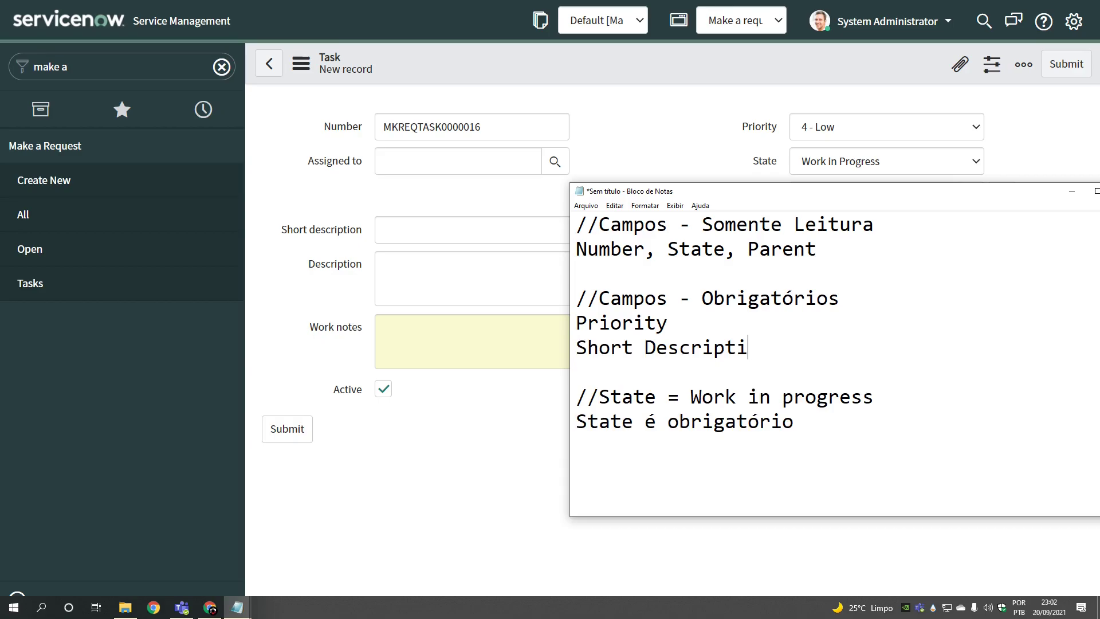
pyautogui.press('Return')
pyautogui.write('Des')
pyautogui.write('tion')
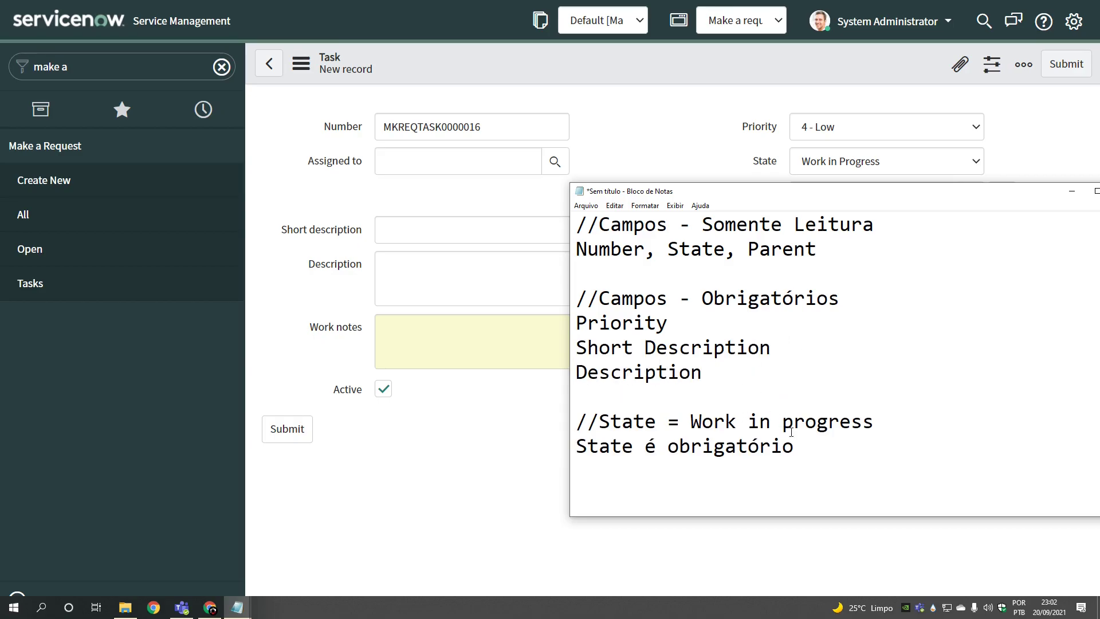
# Append Active to the read-only field list after Parent and move the note over the centre of the task form
pyautogui.write('m')
pyautogui.press('BackSpace')
pyautogui.write(', ZA')
pyautogui.press('BackSpace')
pyautogui.press('BackSpace')
pyautogui.write('Active')
pyautogui.moveTo(823, 192); pyautogui.dragTo(562, 156)
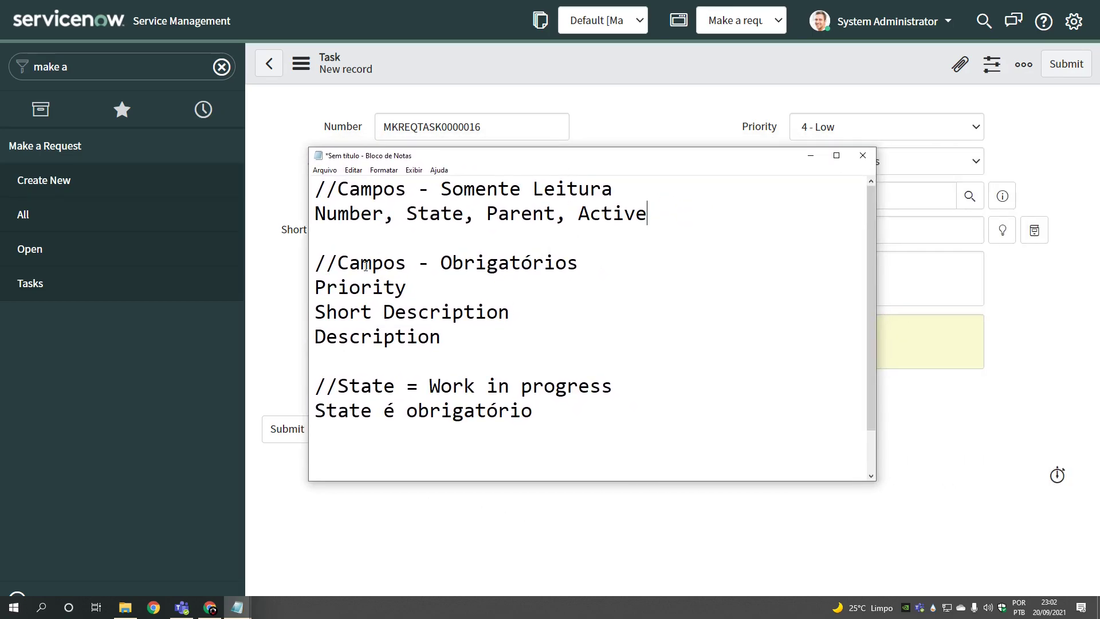
pyautogui.moveTo(316, 188); pyautogui.dragTo(560, 407)
pyautogui.moveTo(660, 222); pyautogui.dragTo(314, 192)
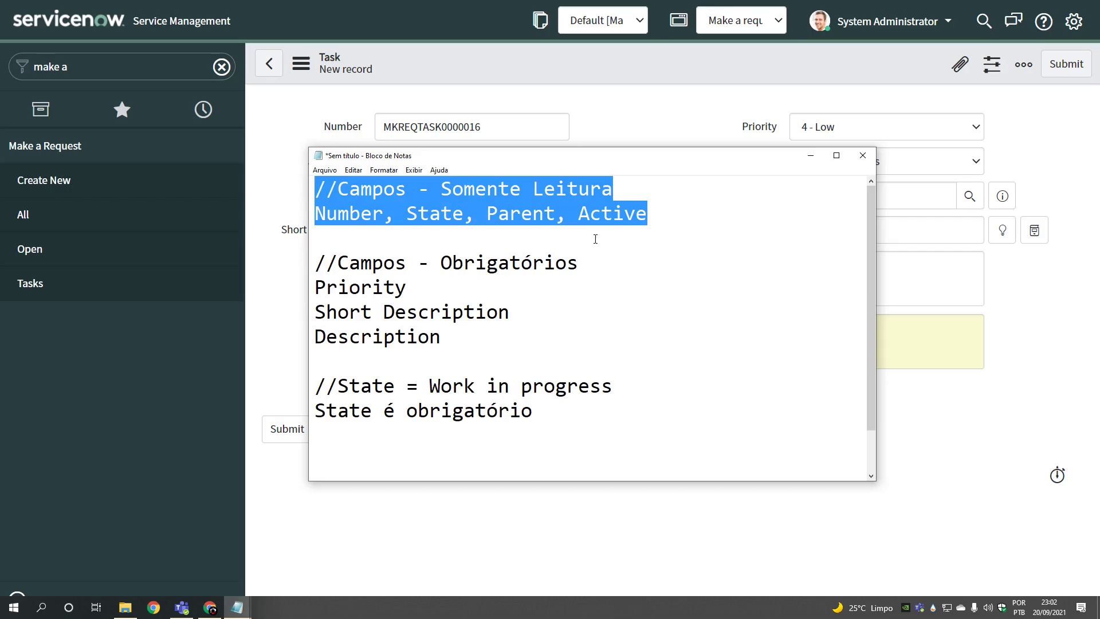
pyautogui.click(365, 224)
pyautogui.click(465, 224)
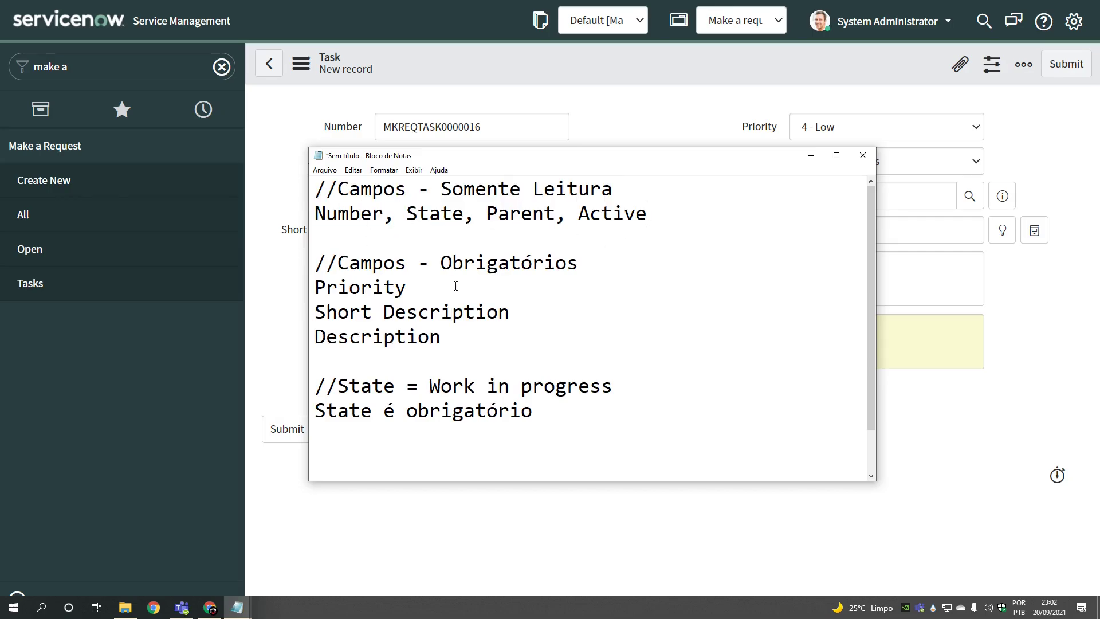
# Review the note's mandatory field list and the rule for State = Work in progress
pyautogui.moveTo(319, 266); pyautogui.dragTo(524, 357)
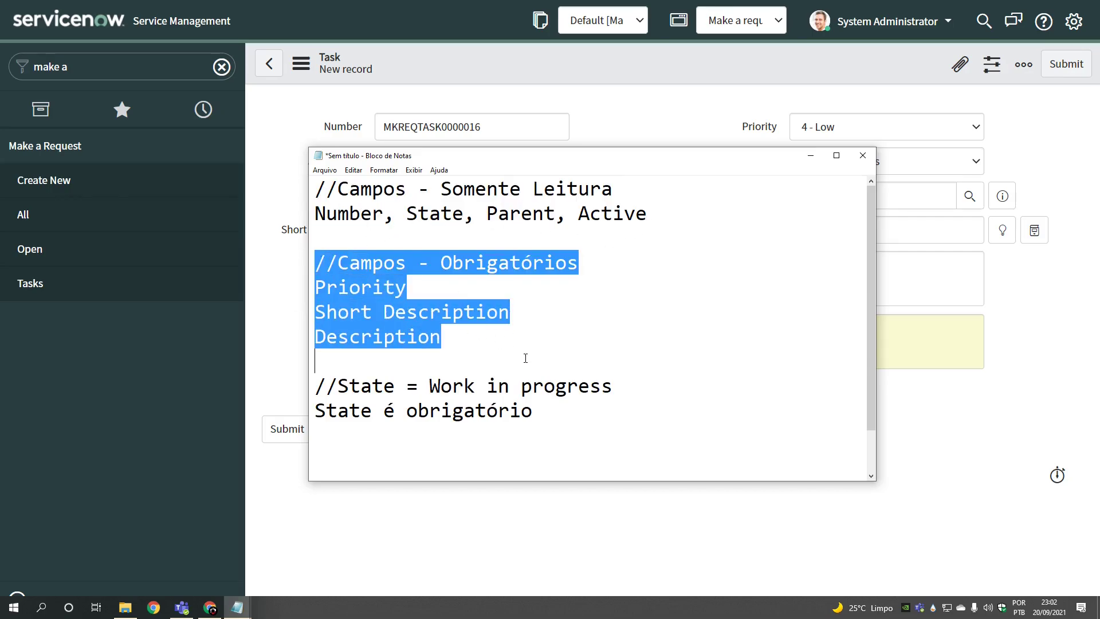
pyautogui.click(355, 298)
pyautogui.click(389, 319)
pyautogui.scroll(-1, 377, 387)
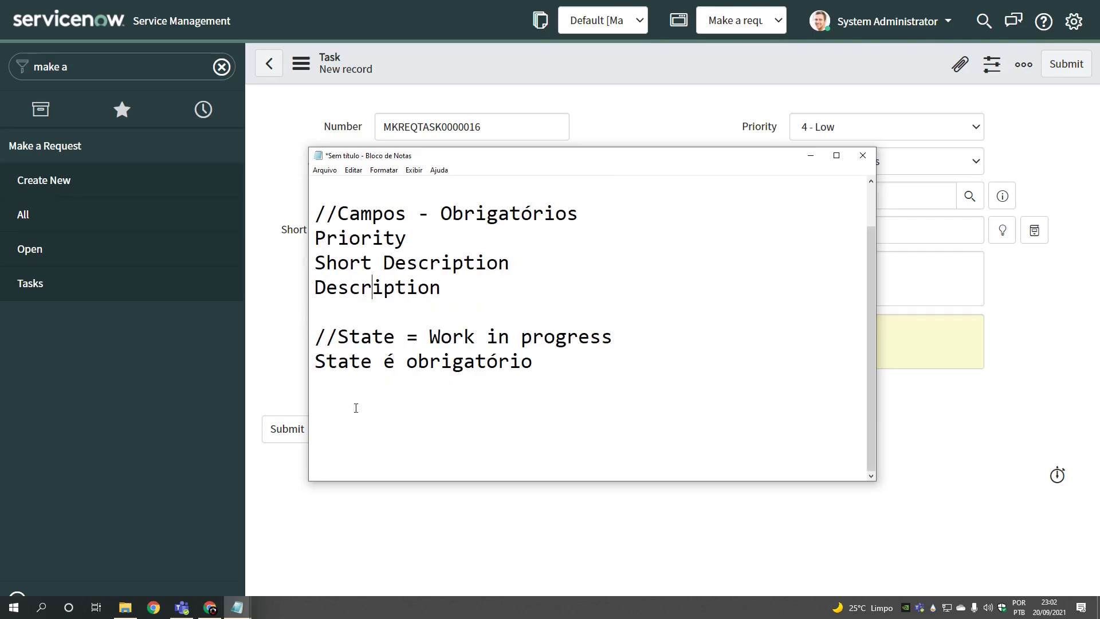
pyautogui.moveTo(315, 335); pyautogui.dragTo(616, 393)
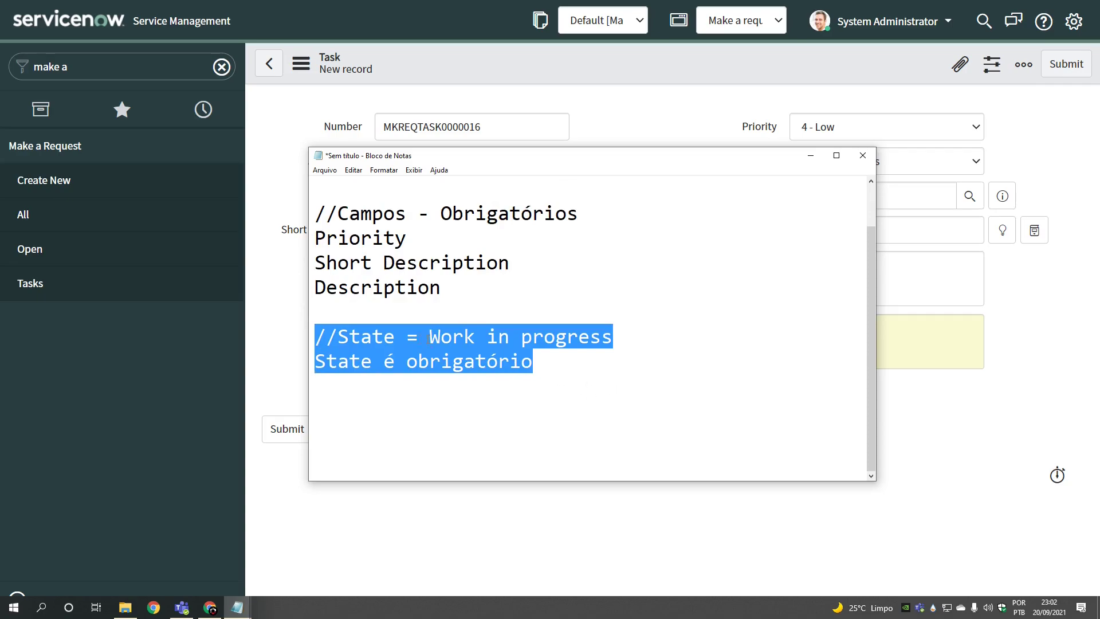
pyautogui.click(602, 344)
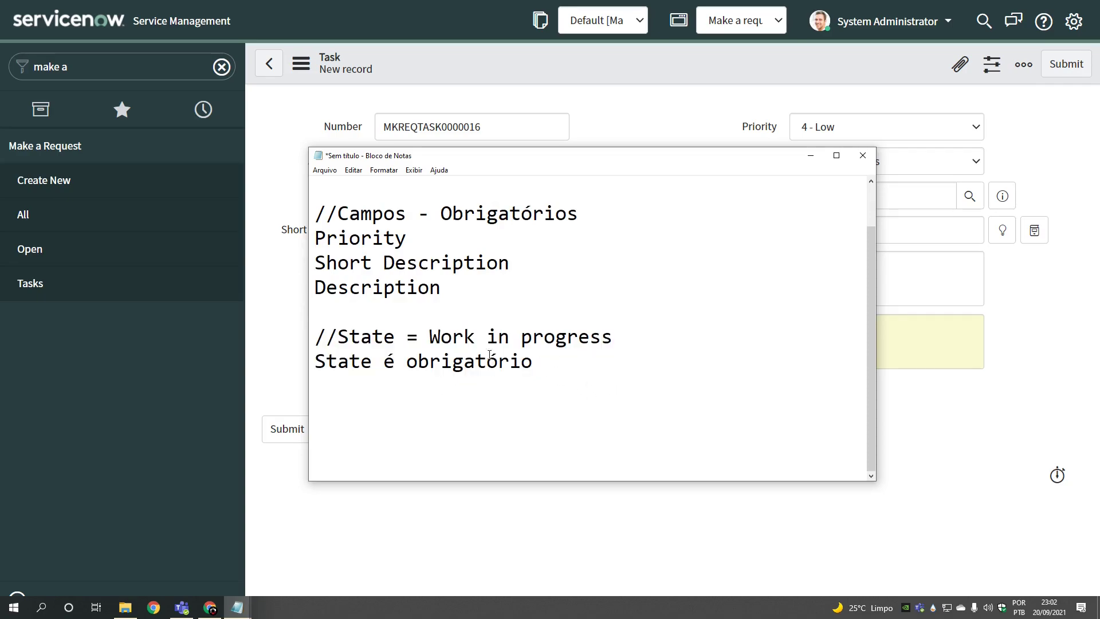
# Check the available State options on the task form and return to the note
pyautogui.click(954, 309)
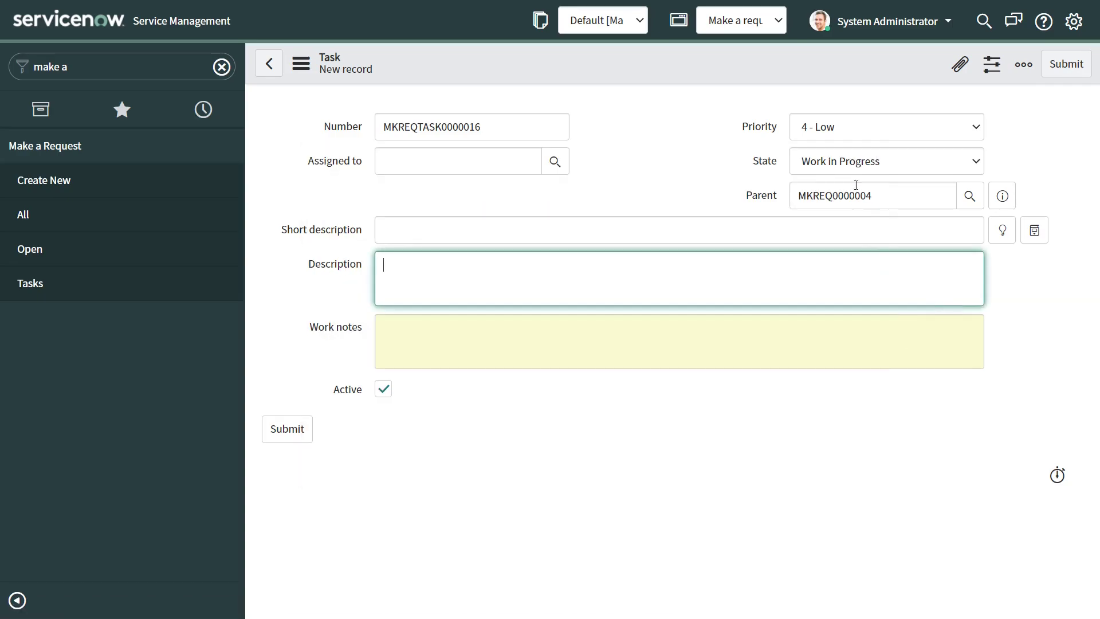
pyautogui.click(871, 165)
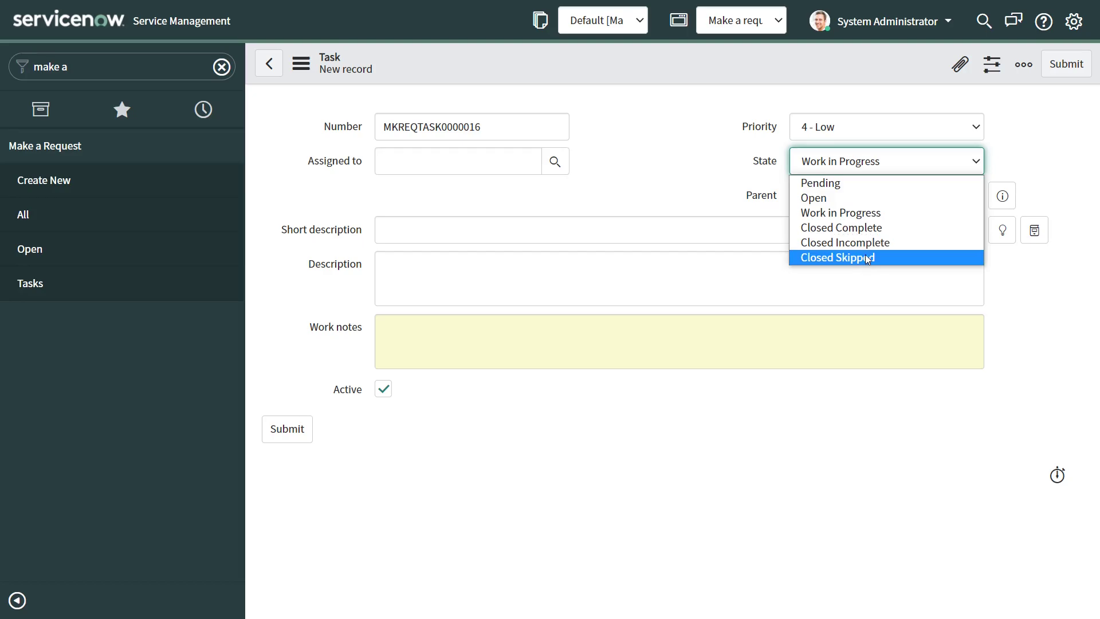
pyautogui.hotkey('alt', 'Tab')
pyautogui.hotkey('alt', 'Tab')
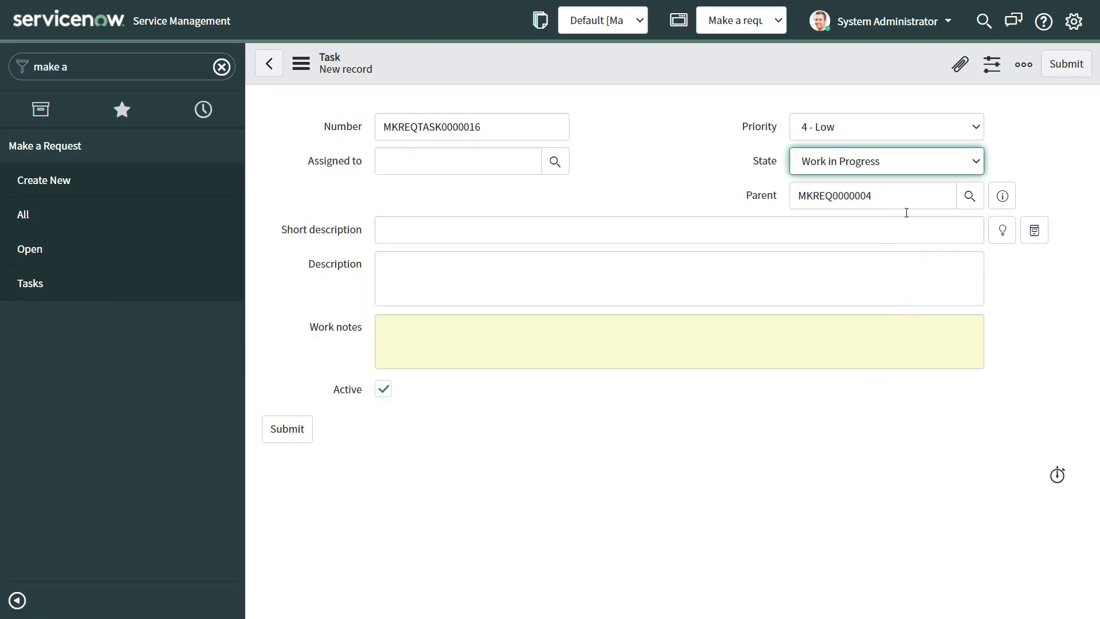
pyautogui.click(873, 163)
pyautogui.hotkey('alt', 'Tab')
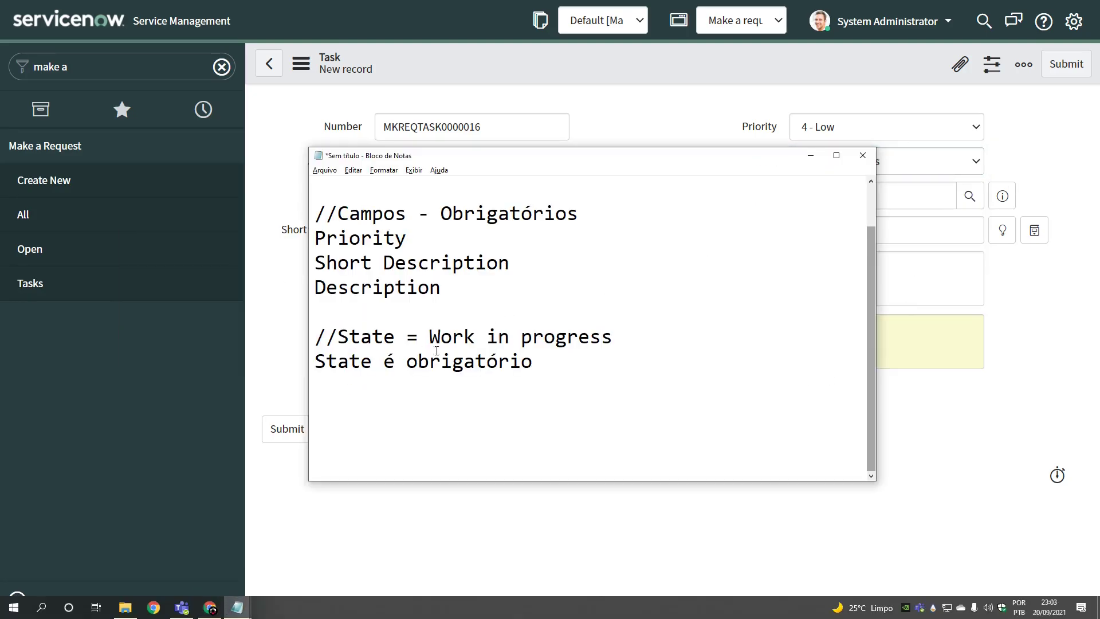
pyautogui.click(405, 343)
pyautogui.hotkey('shift', 'Right')
pyautogui.press('Left')
pyautogui.press('Return')
pyautogui.write('!"')
pyautogui.press('Return')
pyautogui.press('BackSpace')
pyautogui.press('BackSpace')
pyautogui.hotkey('ctrl', 'z')
pyautogui.hotkey('ctrl', 'z')
pyautogui.hotkey('ctrl', 'z')
pyautogui.hotkey('ctrl', 'z')
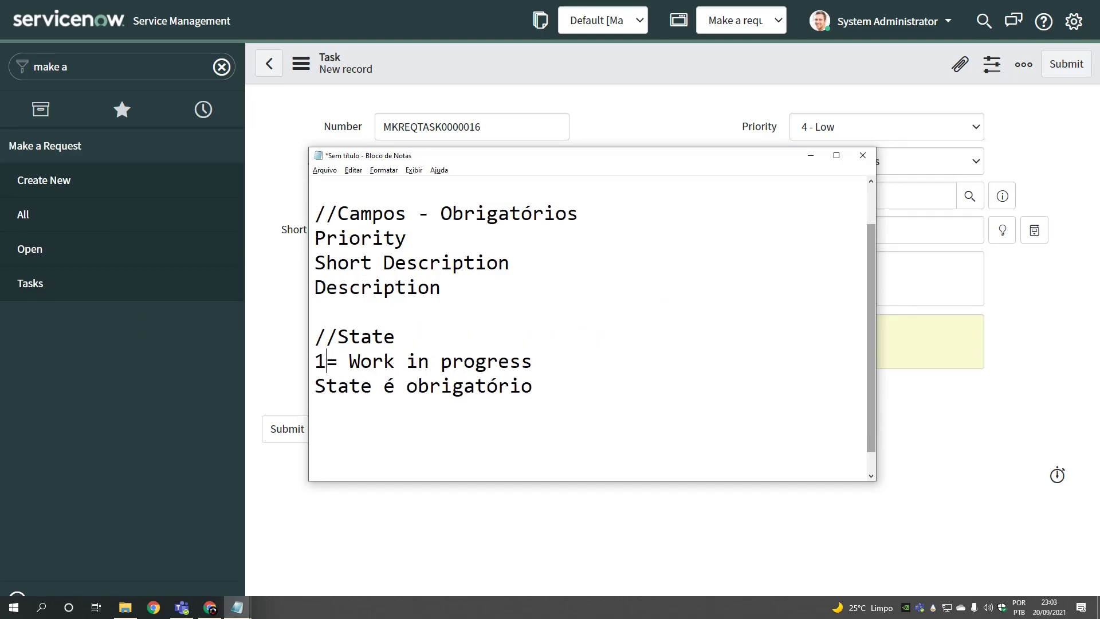
pyautogui.hotkey('ctrl', 'z')
# Change the condition line in the note to "//State != Open"
pyautogui.write('!= Work in progress')
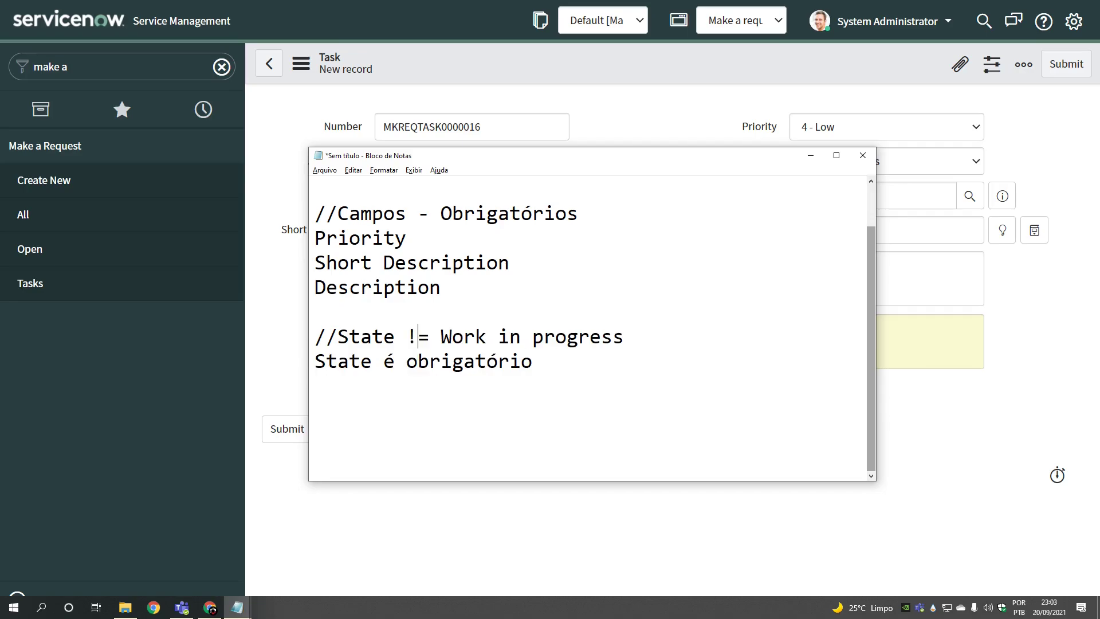
pyautogui.hotkey('ctrl', 'shift', 'Right')
pyautogui.hotkey('ctrl', 'shift', 'Right')
pyautogui.hotkey('ctrl', 'shift', 'Right')
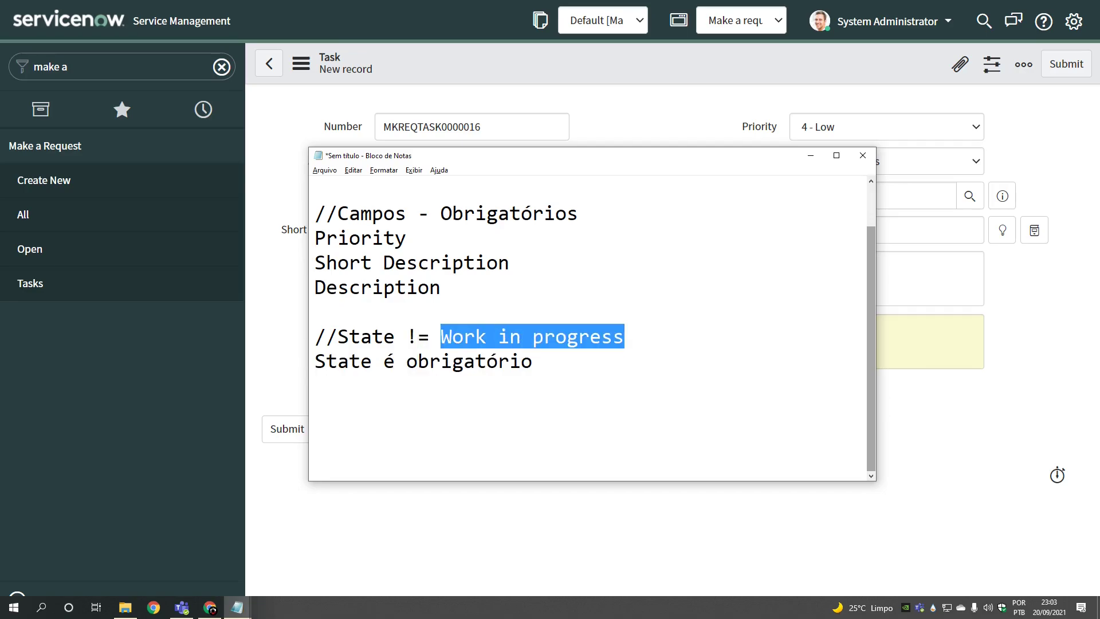
pyautogui.write('Open')
pyautogui.scroll(1, 520, 346)
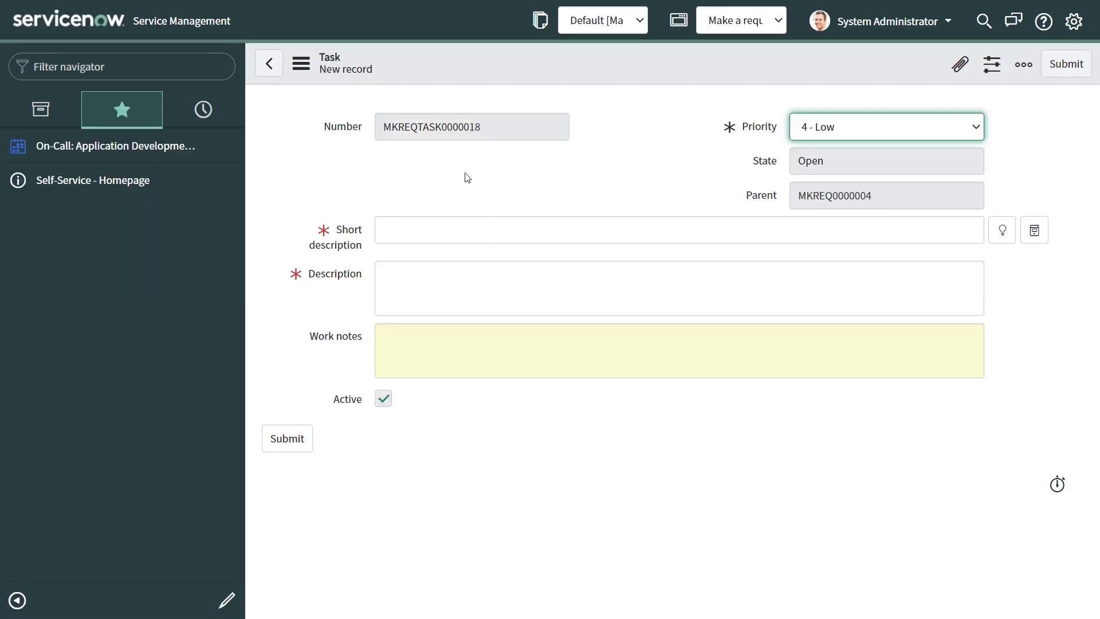
# Inspect the Number, State, Parent, Description and Active fields on the new task form
pyautogui.doubleClick(512, 136)
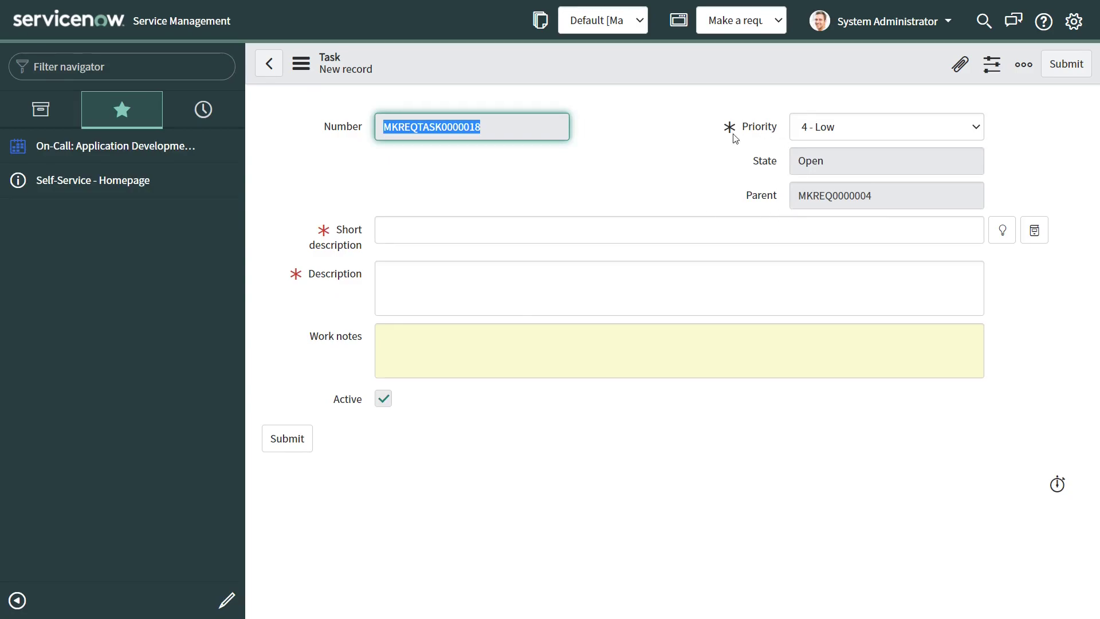
pyautogui.click(808, 164)
pyautogui.press('Tab')
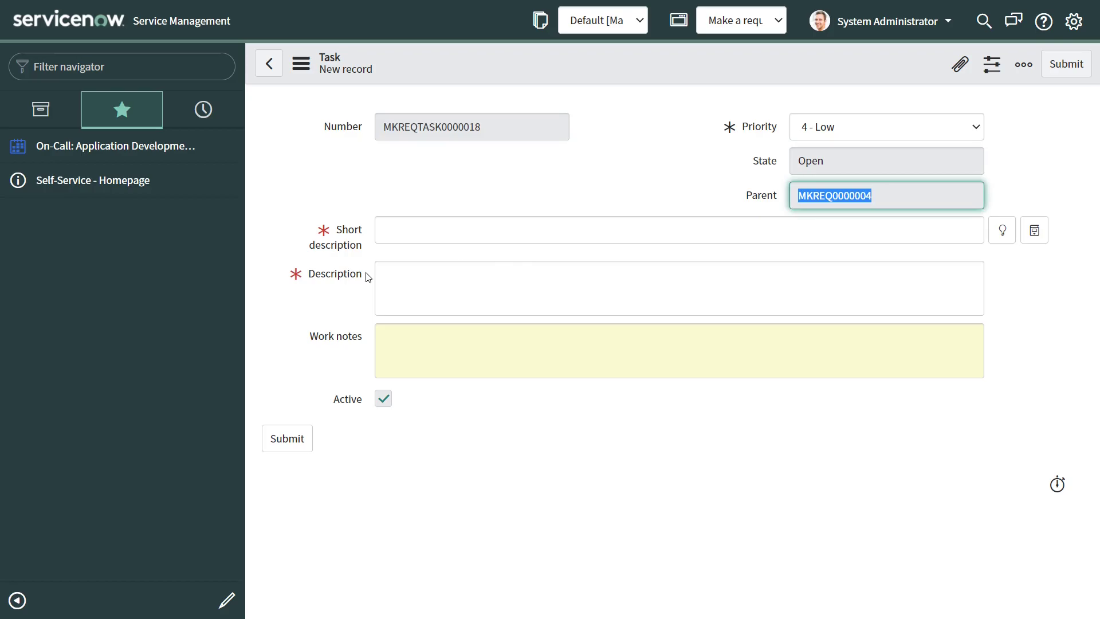
pyautogui.click(495, 303)
pyautogui.moveTo(331, 408); pyautogui.dragTo(401, 423)
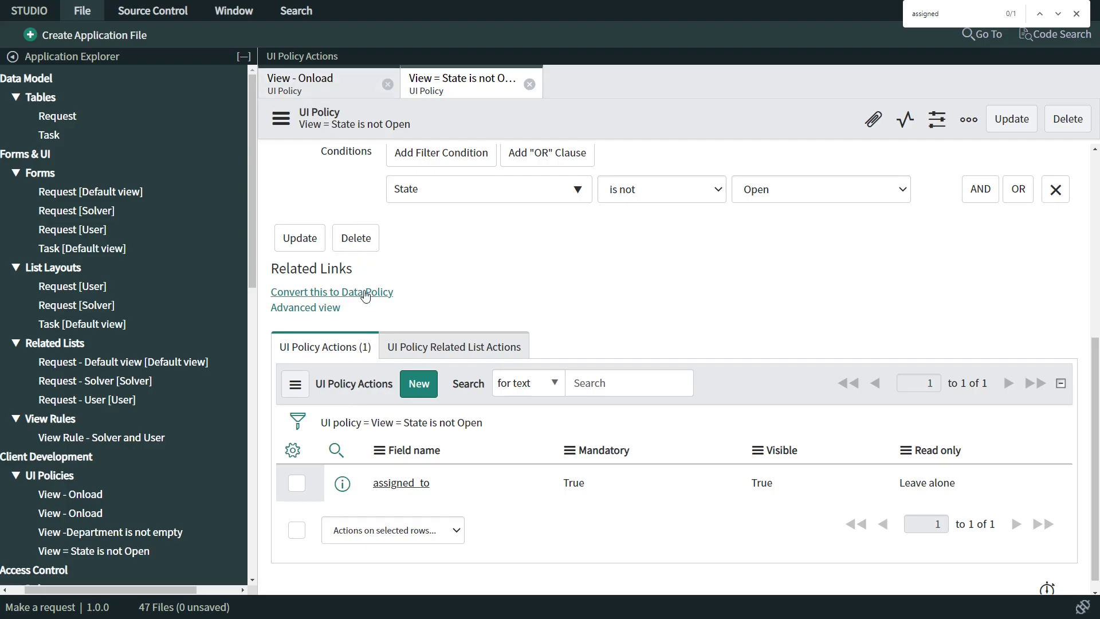
# Examine the View - Onload UI policy's table, conditions, apply options and list of UI policy actions
pyautogui.scroll(5, 393, 314)
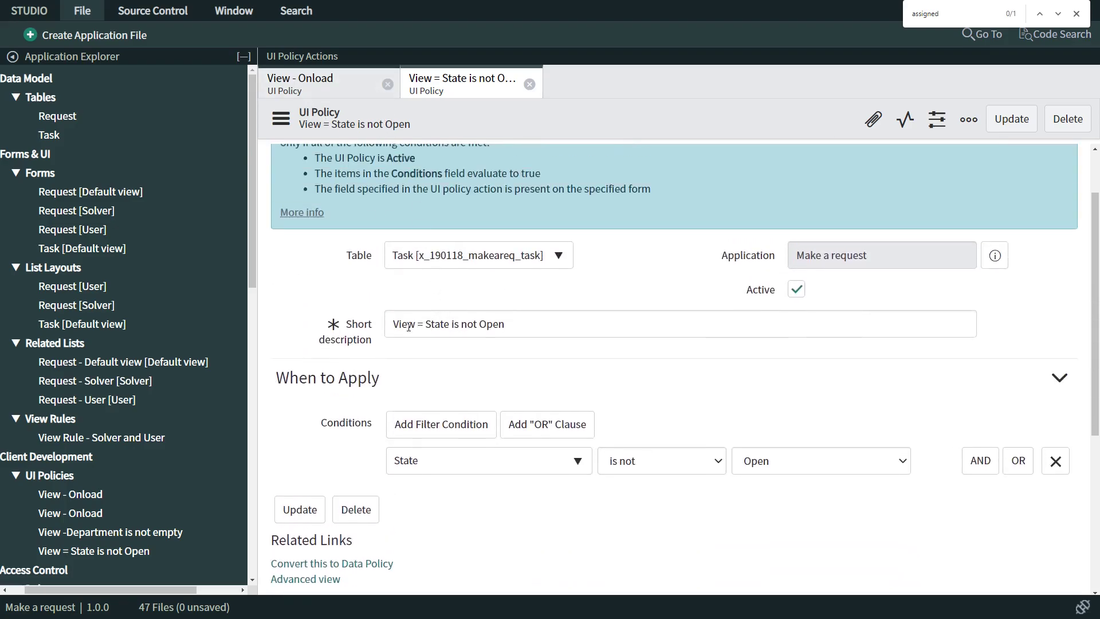
pyautogui.click(349, 89)
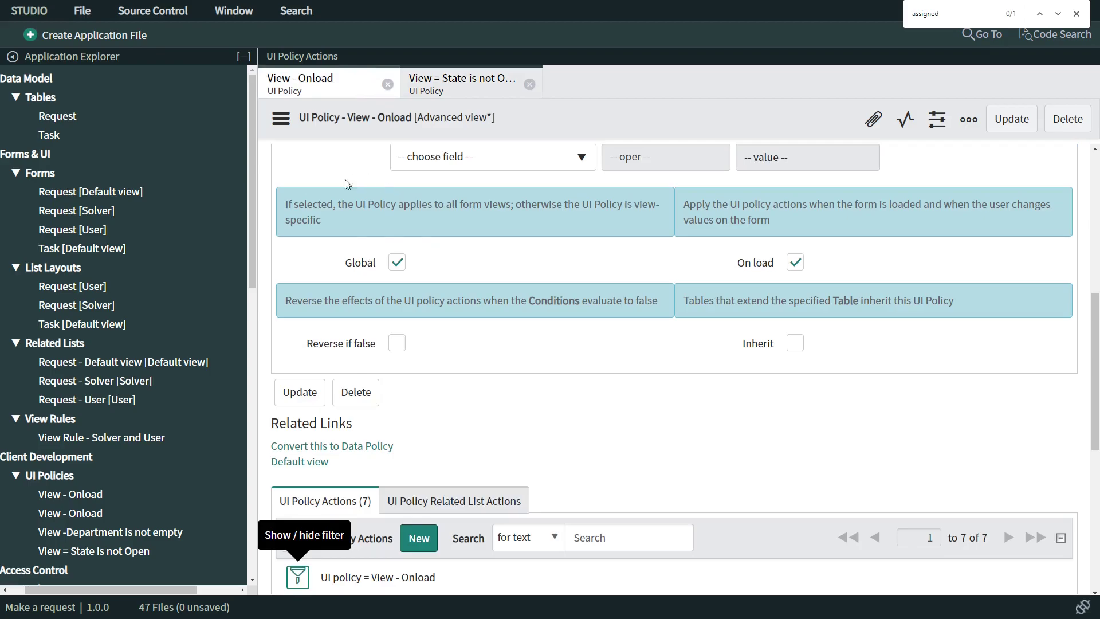
pyautogui.scroll(2, 520, 379)
pyautogui.scroll(5, 520, 379)
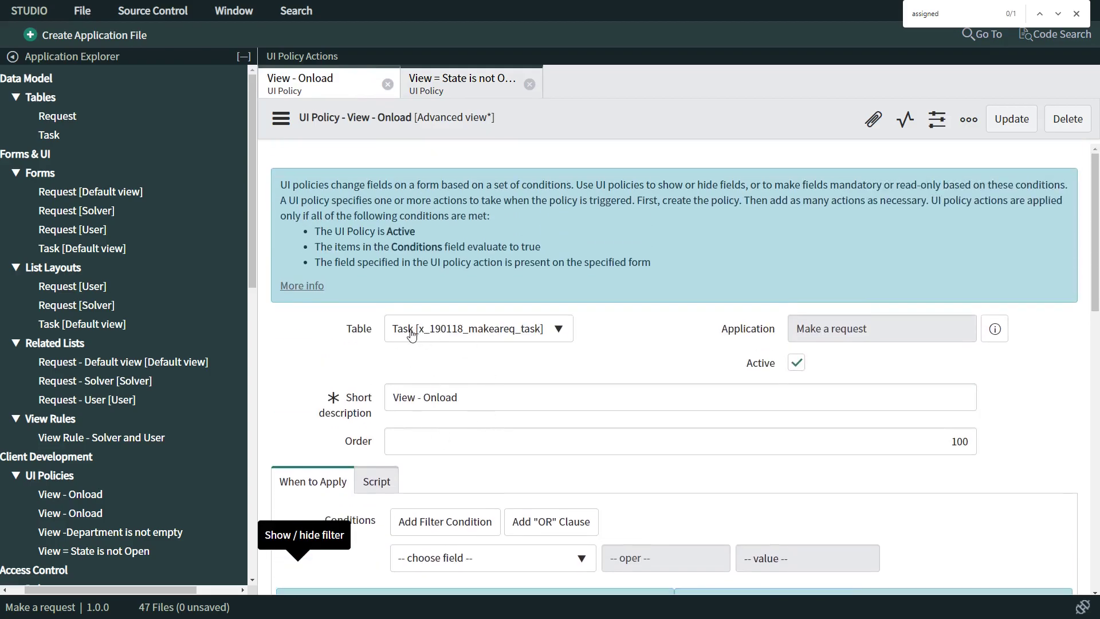
pyautogui.scroll(-5, 469, 383)
pyautogui.scroll(1, 435, 361)
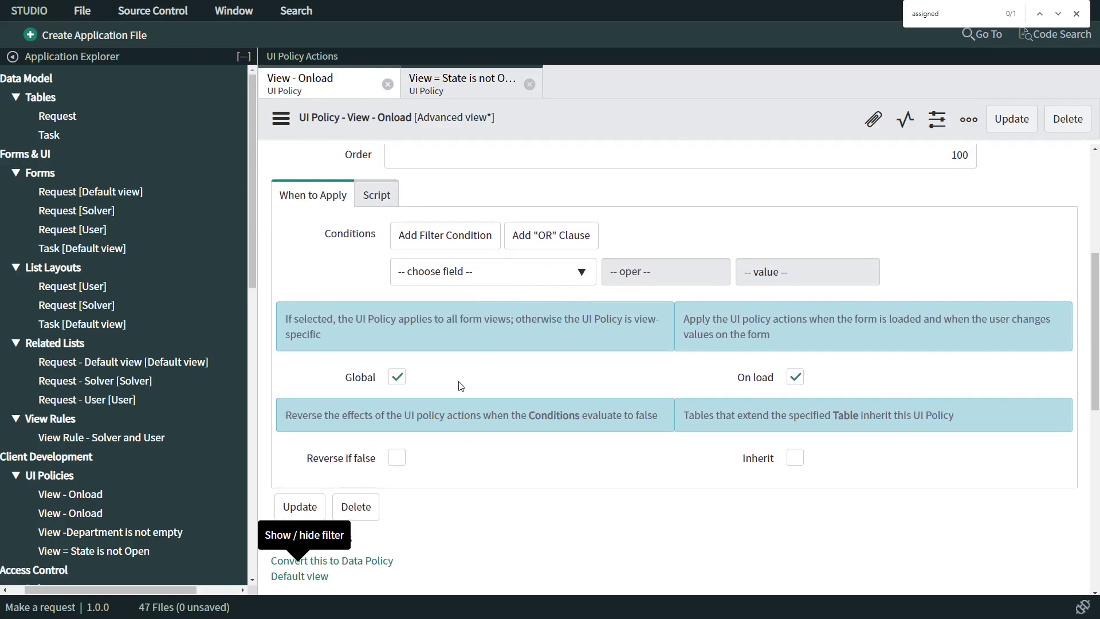
pyautogui.scroll(-2, 403, 342)
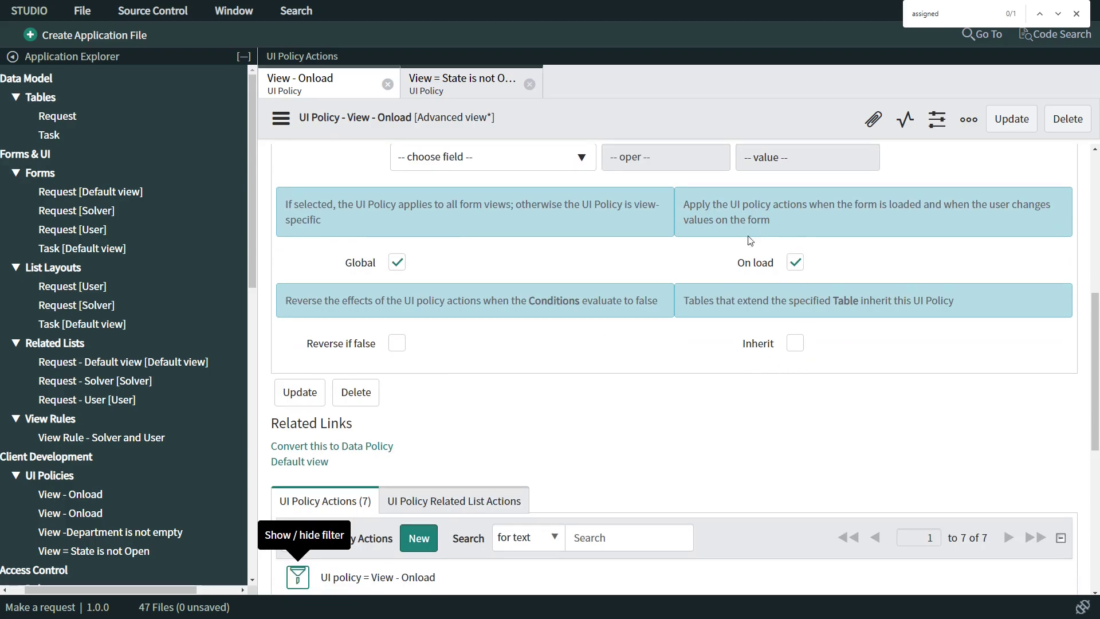
pyautogui.scroll(-4, 630, 367)
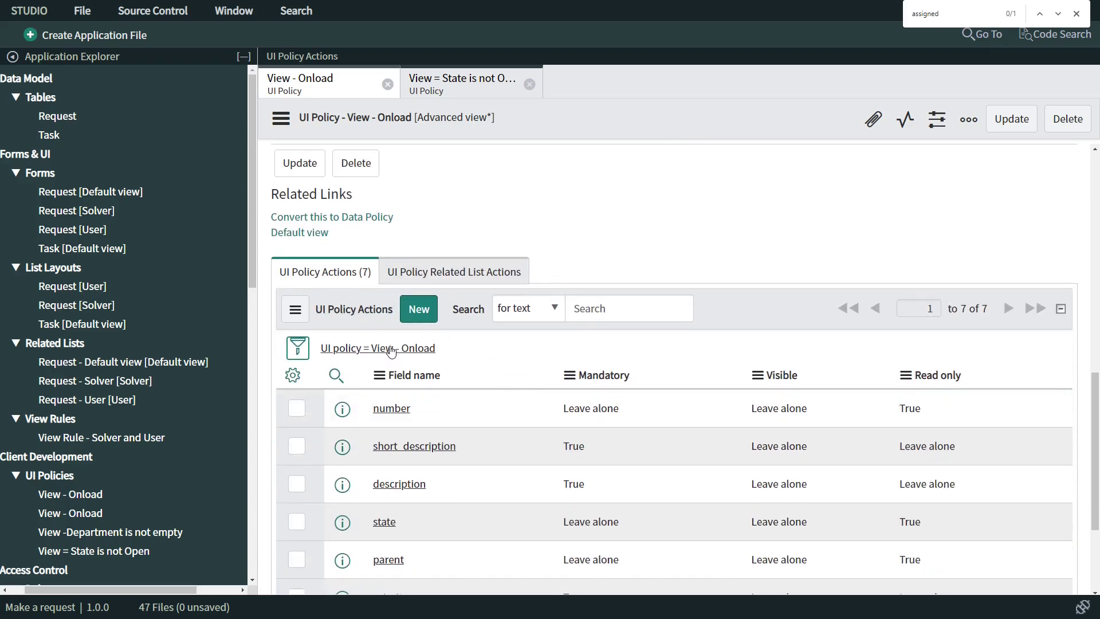
pyautogui.scroll(-3, 438, 335)
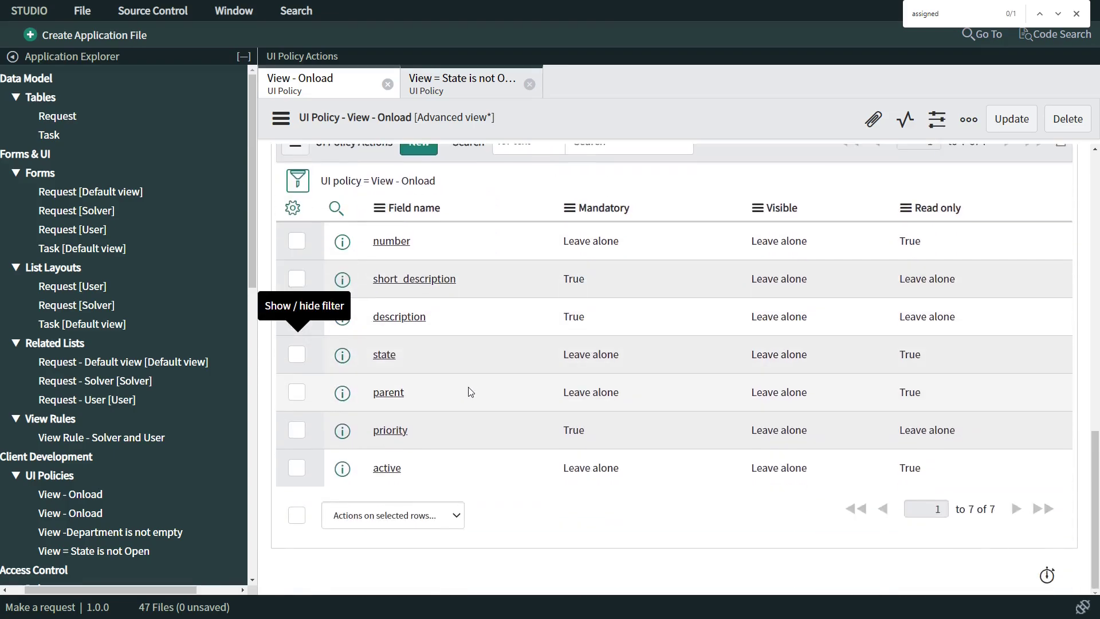
# Compare the note's mandatory and read-only field lists with the View - Onload policy's actions
pyautogui.hotkey('alt', 'Tab')
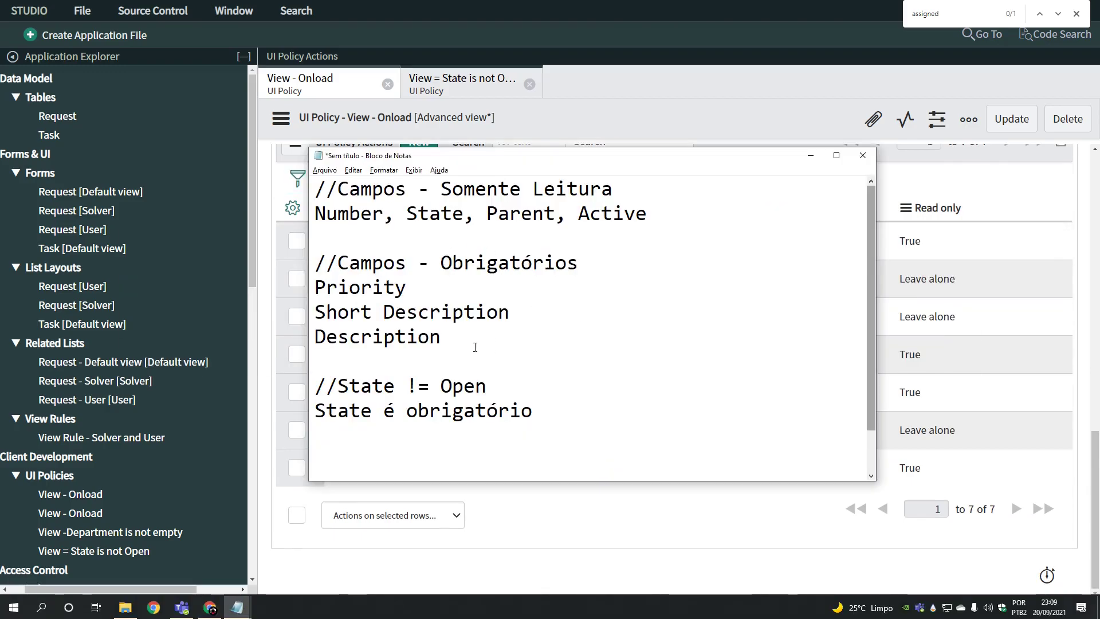
pyautogui.moveTo(456, 337); pyautogui.dragTo(316, 287)
pyautogui.moveTo(651, 214); pyautogui.dragTo(314, 213)
pyautogui.hotkey('alt', 'Tab')
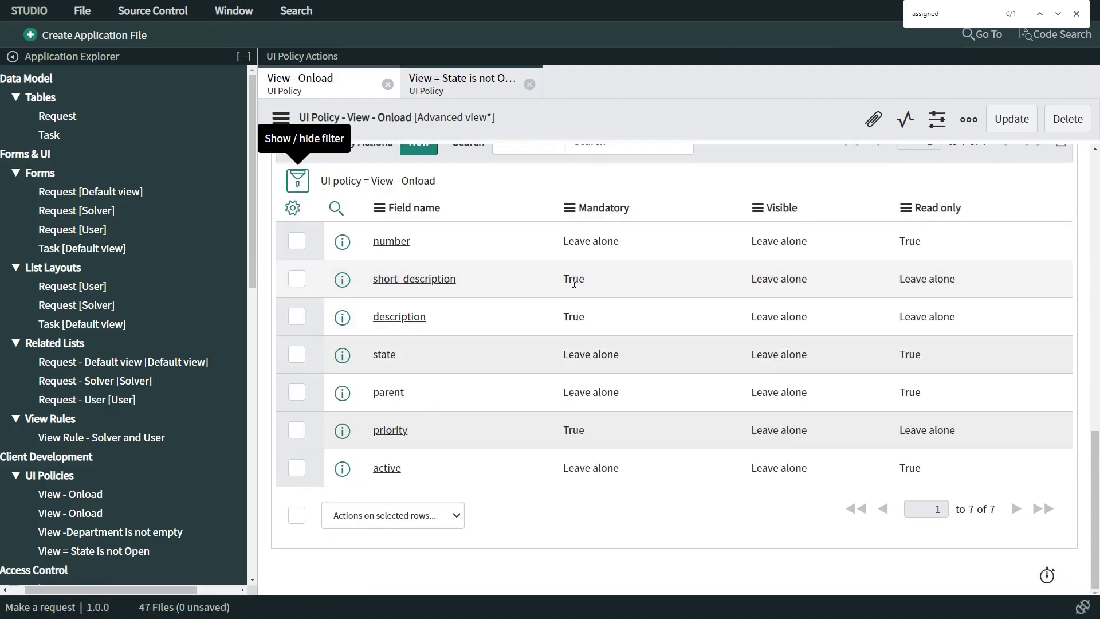
pyautogui.click(469, 246)
pyautogui.click(955, 234)
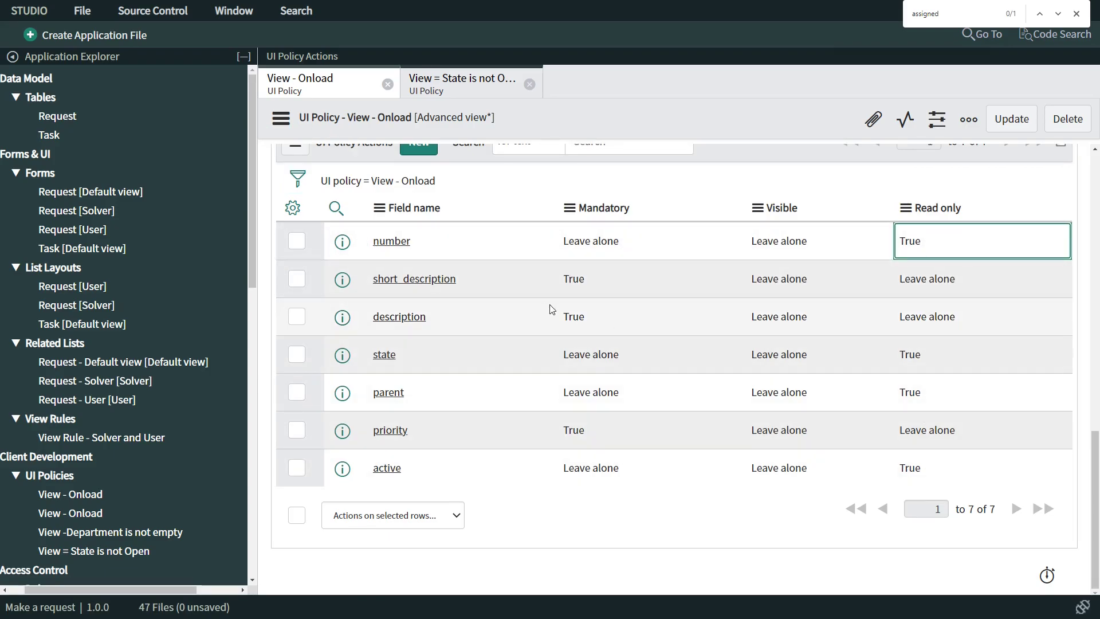
pyautogui.scroll(2, 546, 314)
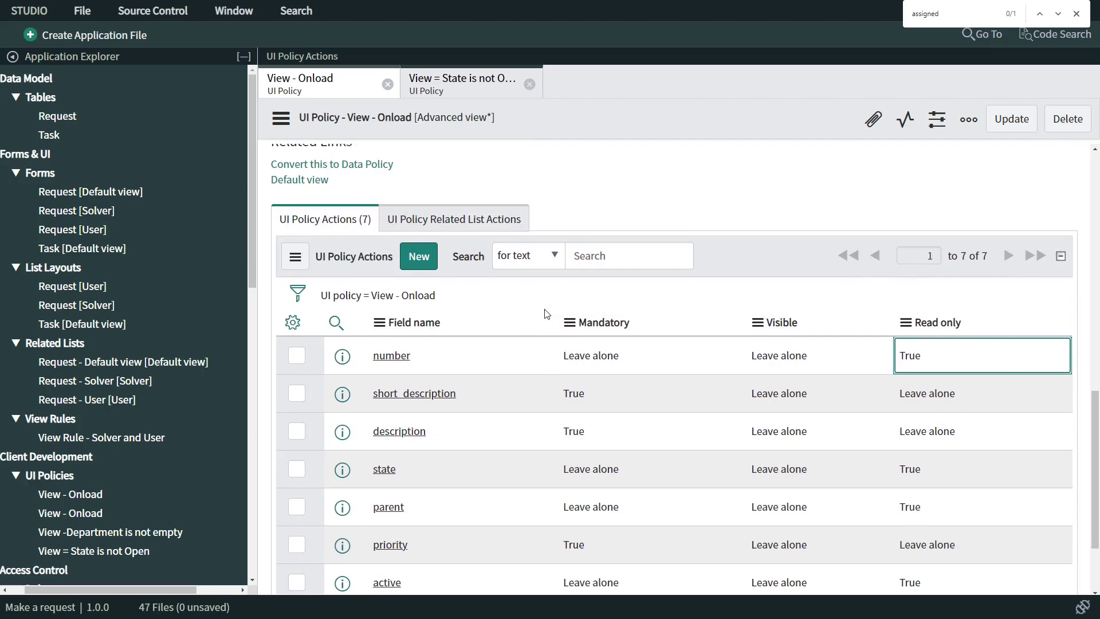
# Change the short description of the State is not Open UI policy to "View - State is not Open"
pyautogui.click(449, 91)
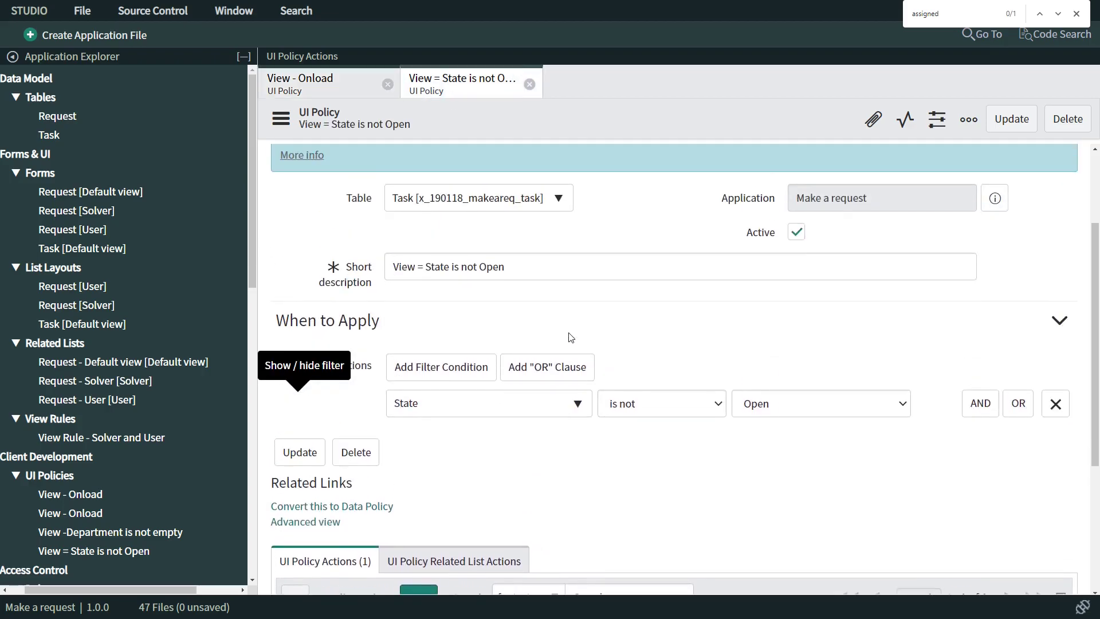
pyautogui.scroll(2, 574, 336)
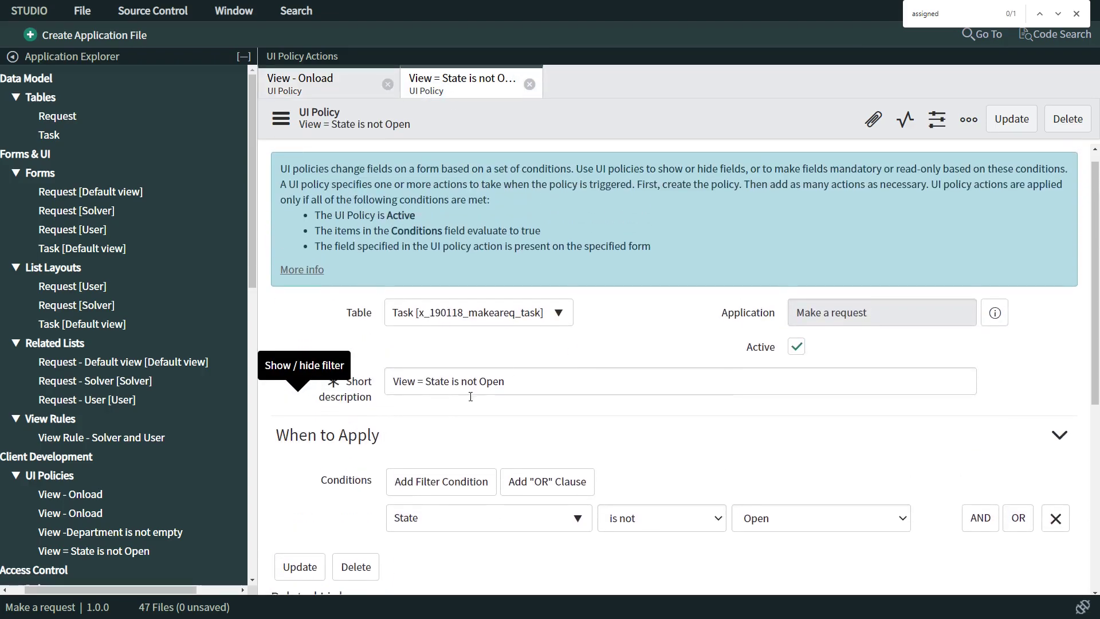
pyautogui.click(424, 382)
pyautogui.press('BackSpace')
pyautogui.write('-')
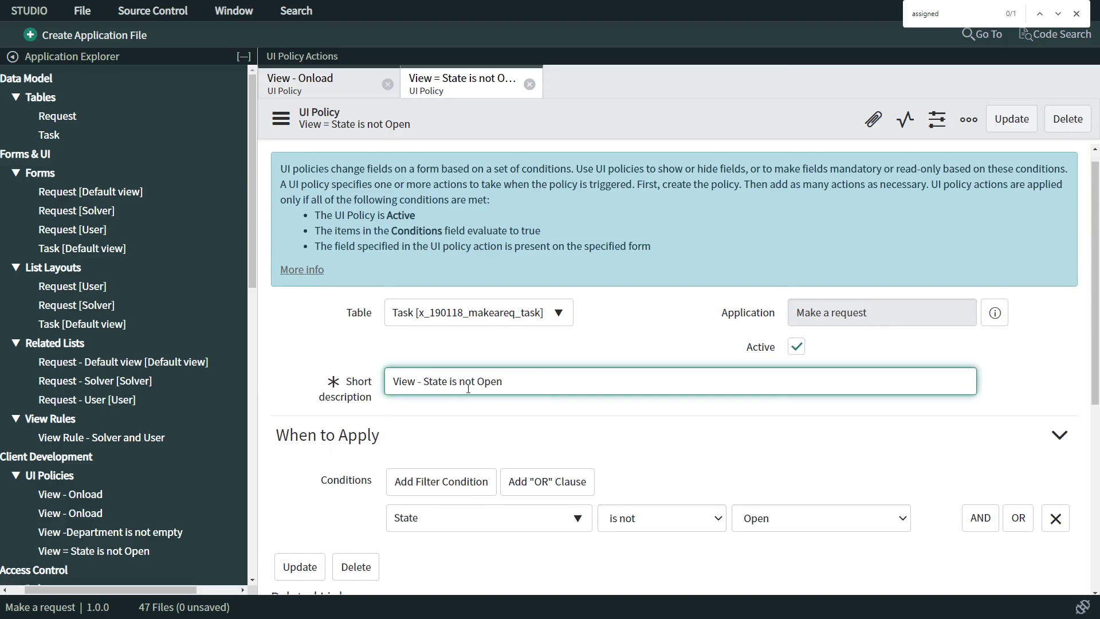
# Check the policy's State condition and the Mandatory and Visible settings of its assigned_to action
pyautogui.scroll(-3, 530, 395)
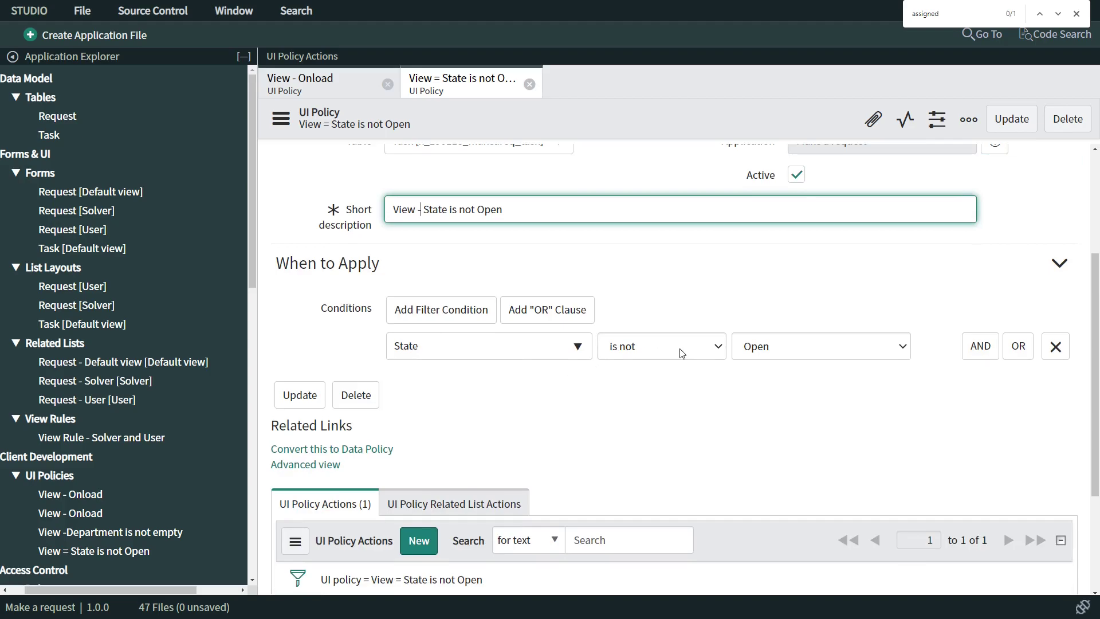
pyautogui.scroll(-3, 545, 418)
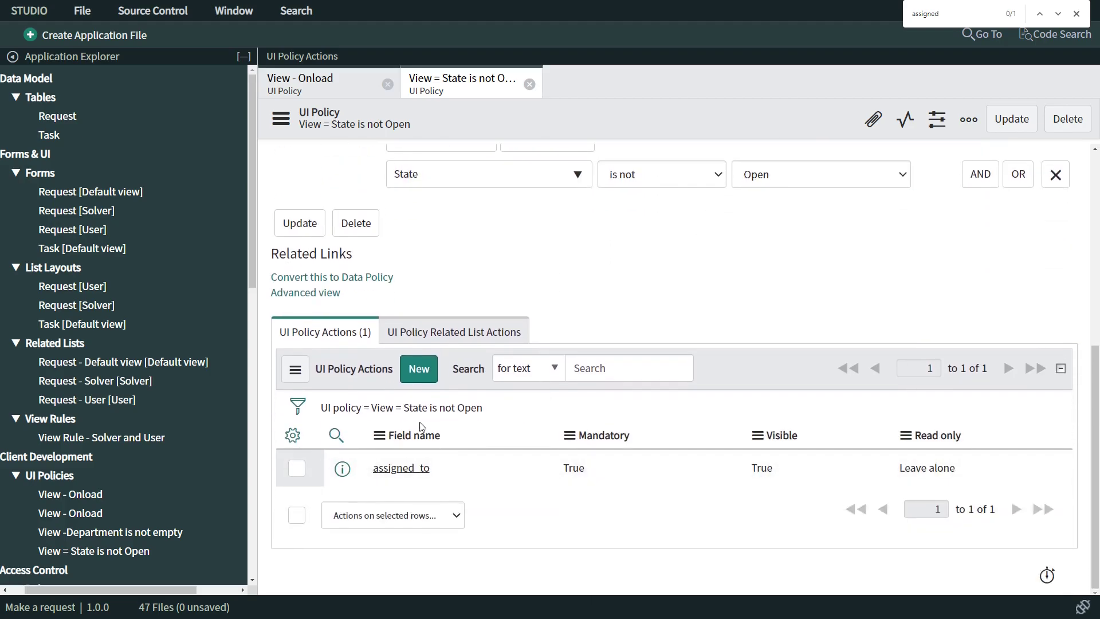
pyautogui.click(617, 467)
pyautogui.click(618, 470)
pyautogui.click(814, 473)
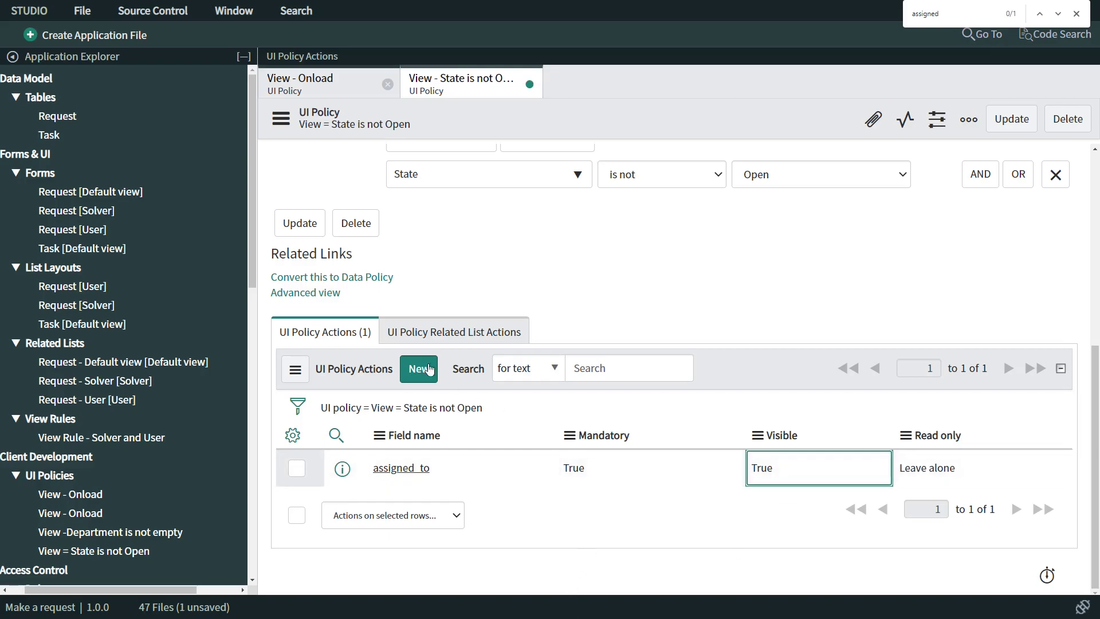
# Switch the State is not Open policy to Advanced view and review its condition, Global, On load and Reverse if false options
pyautogui.scroll(2, 417, 449)
pyautogui.scroll(1, 418, 449)
pyautogui.scroll(-2, 320, 420)
pyautogui.click(321, 406)
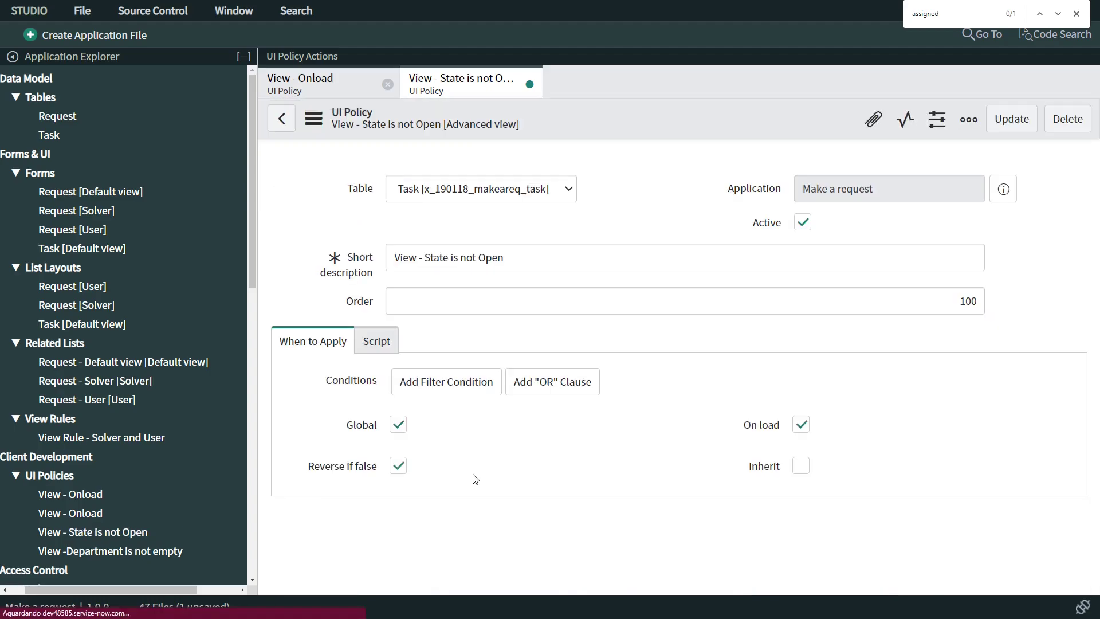
pyautogui.scroll(-3, 435, 389)
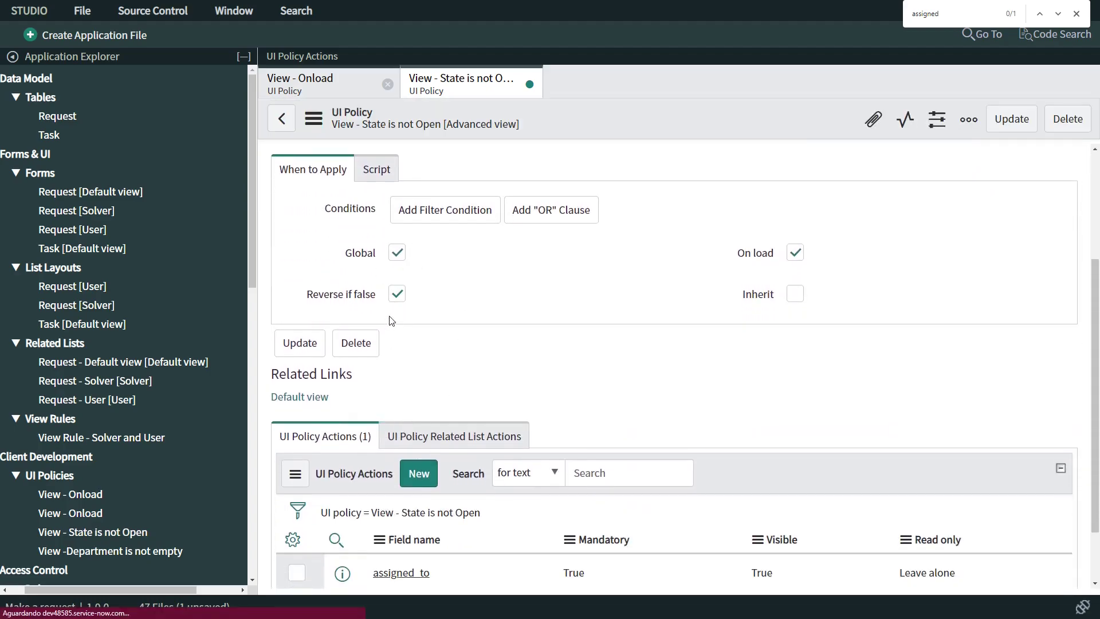
pyautogui.scroll(5, 451, 403)
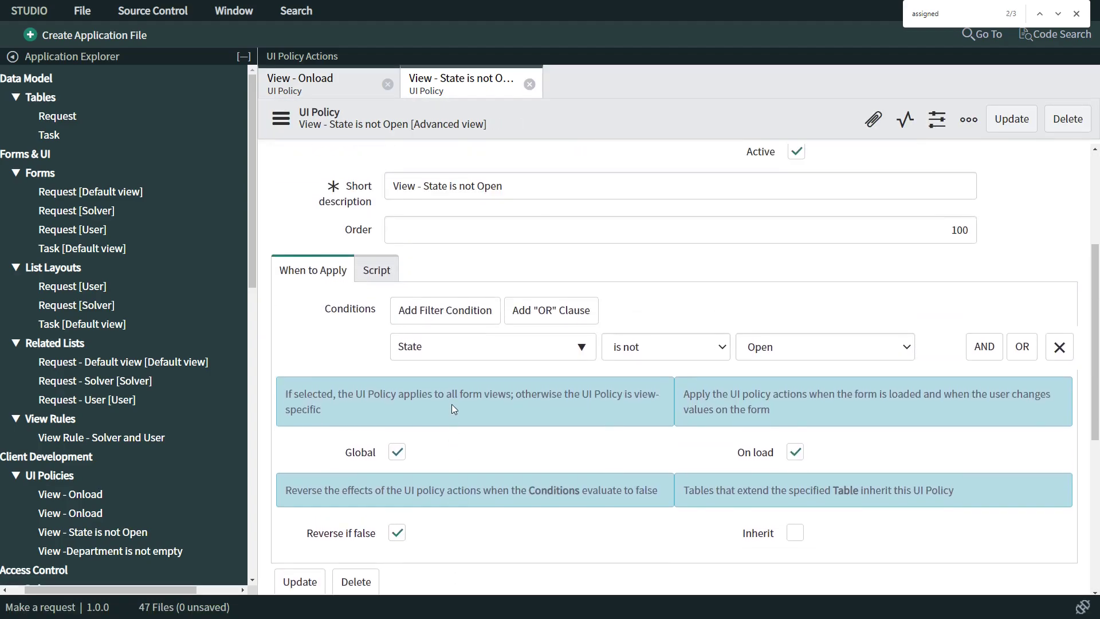
pyautogui.hotkey('alt', 'Tab')
pyautogui.press('Escape')
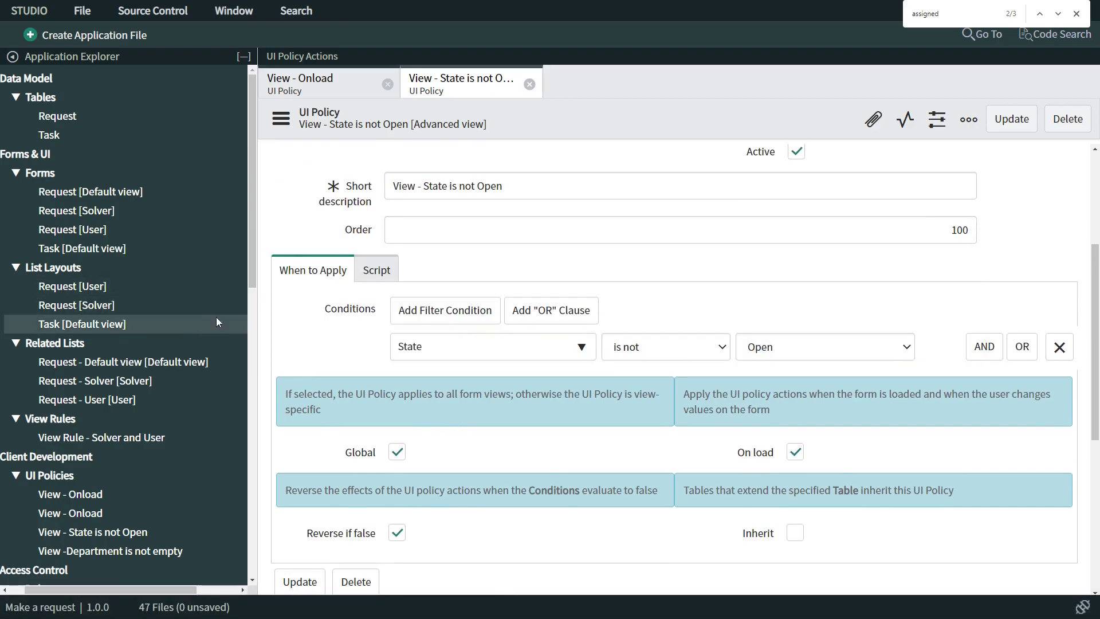